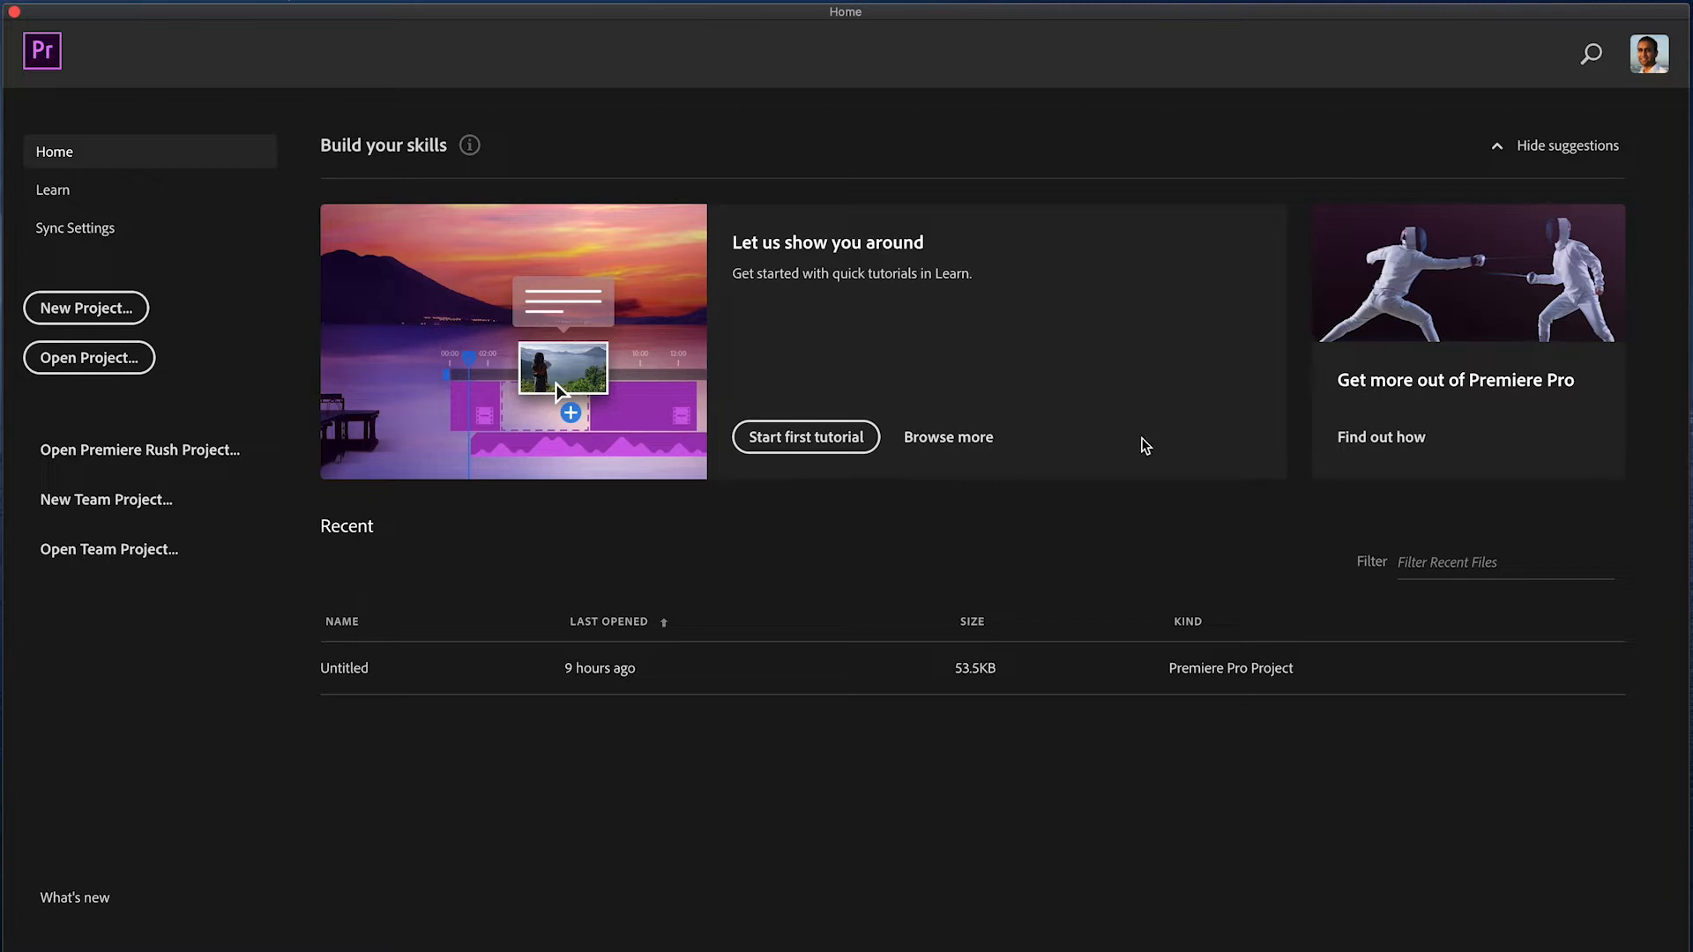
Create a new project named "Any name" and resize its window to fill the screen
click(91, 307)
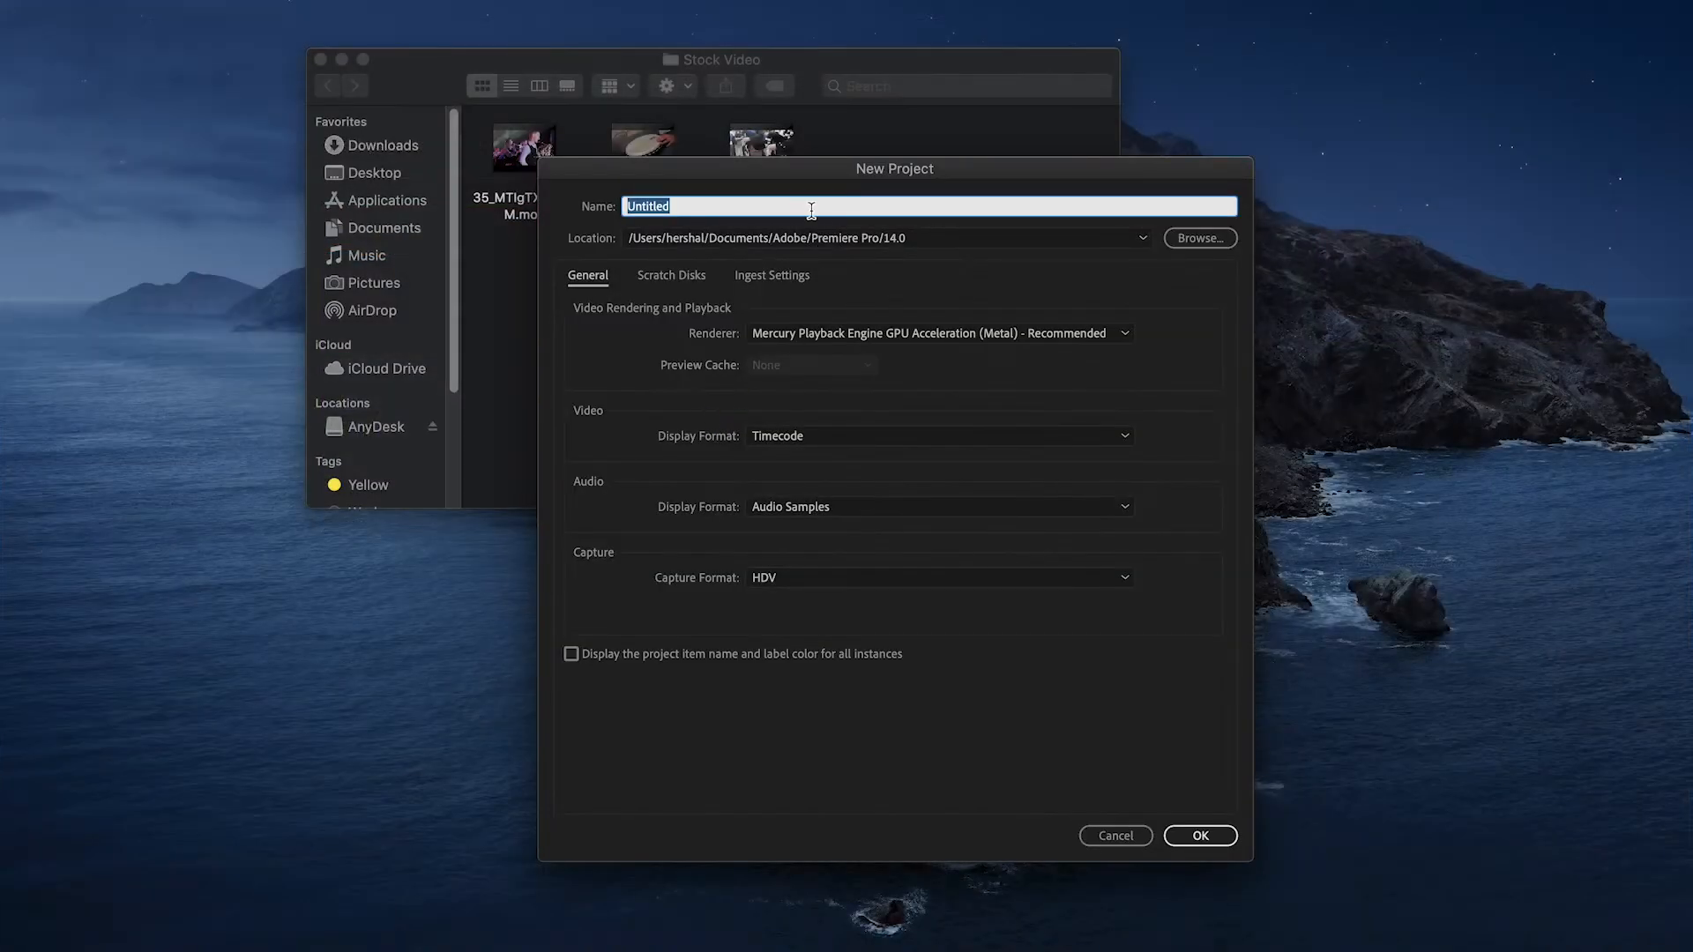
text(Any name)
key(Return)
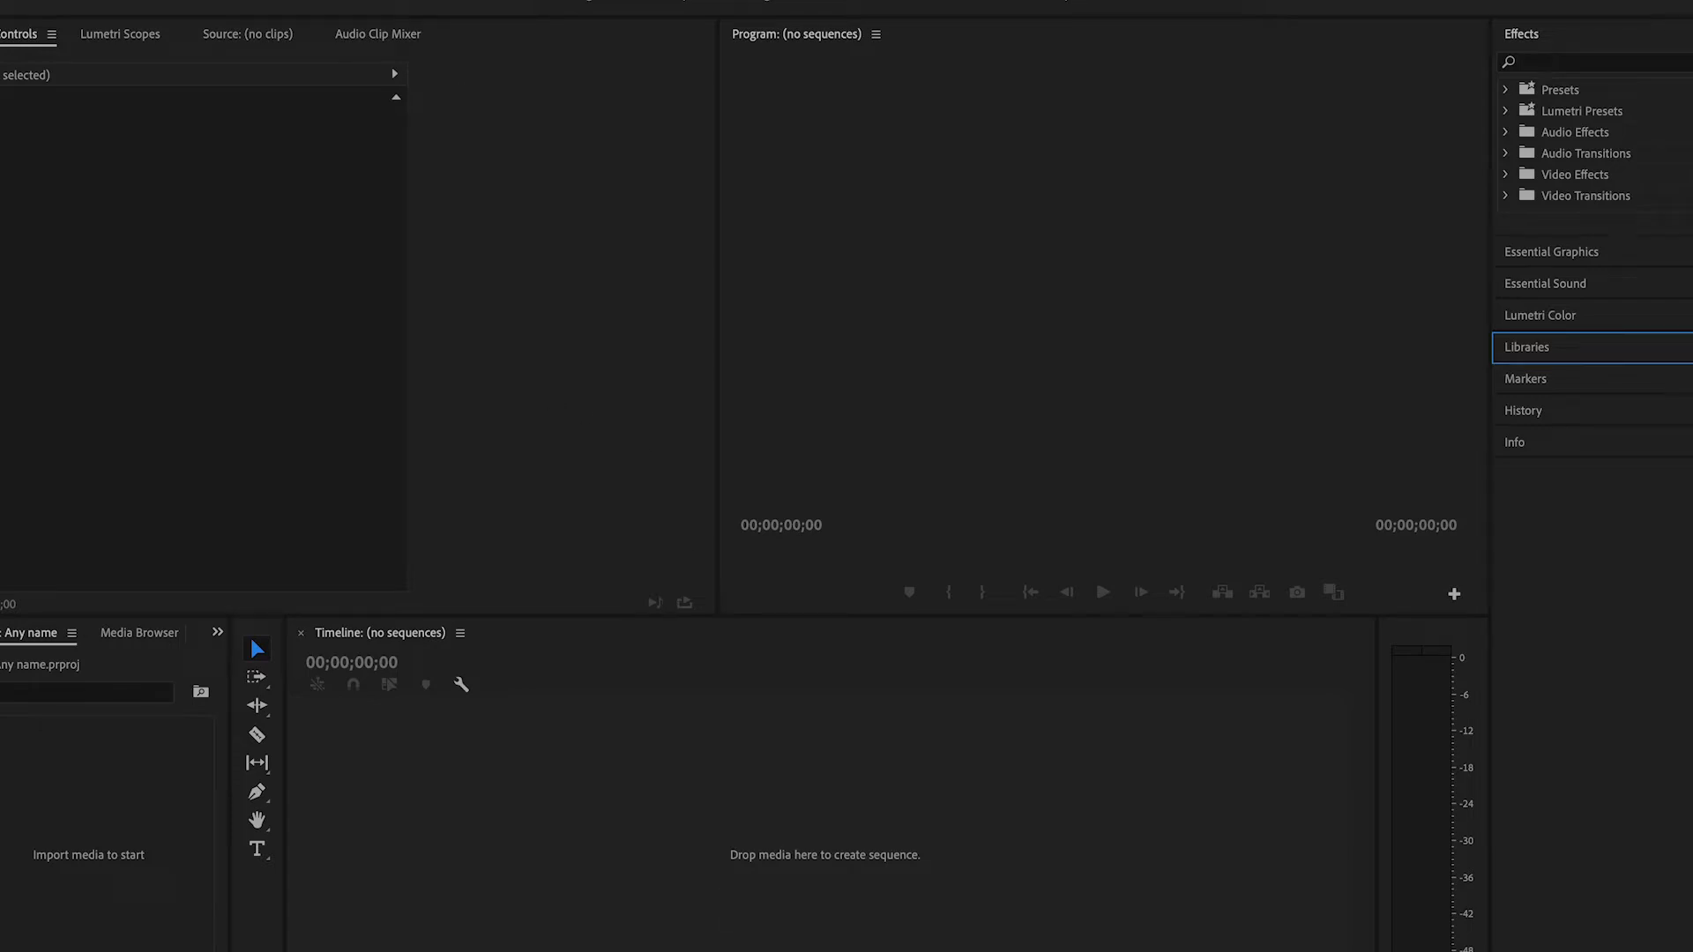
mouse_move(0, 0)
mouse_down()
mouse_move(111, 1)
mouse_move(8, 7)
mouse_up()
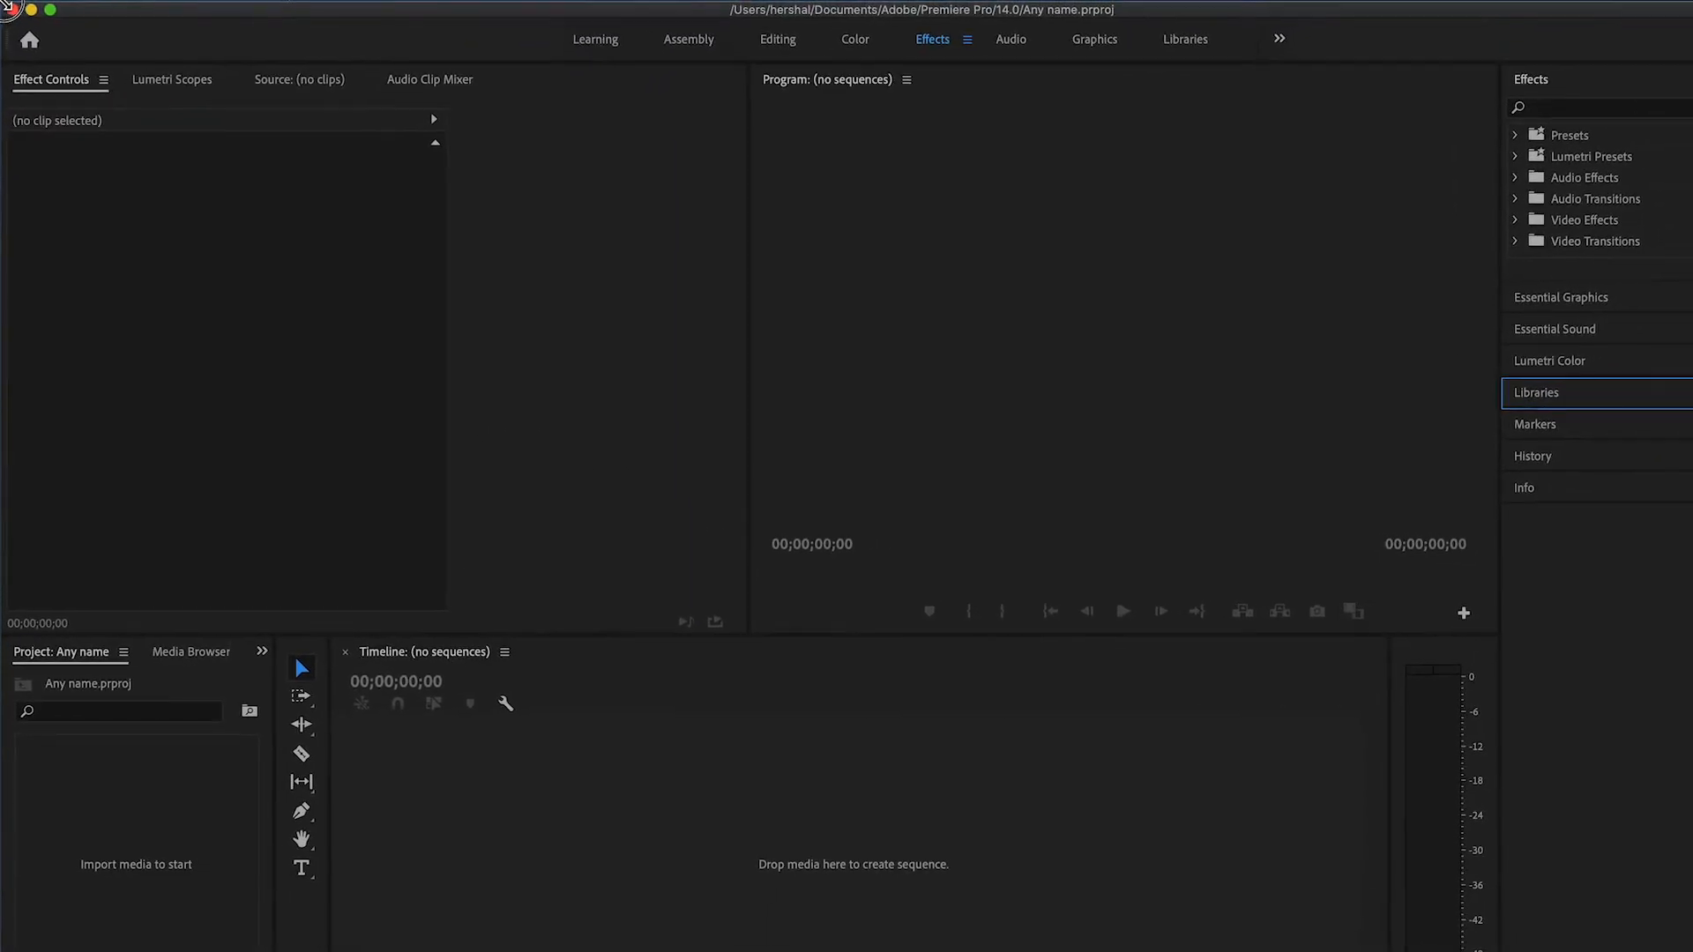
mouse_move(1691, 951)
mouse_down()
mouse_move(1668, 945)
mouse_move(1688, 949)
mouse_up()
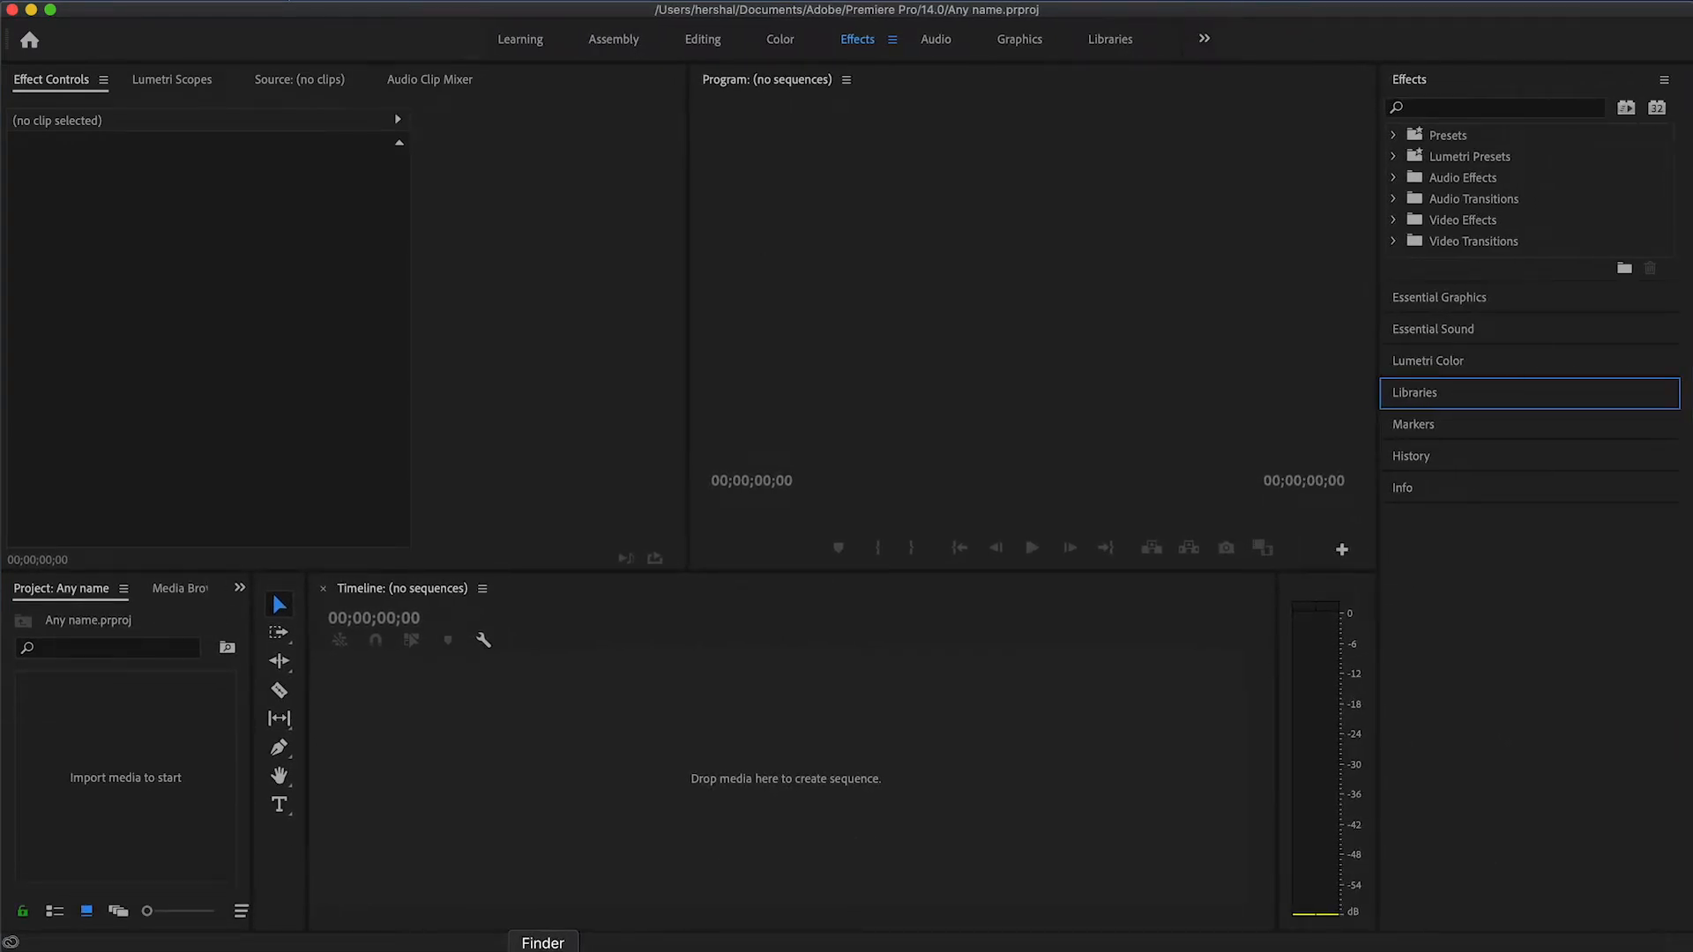
Switch to Finder to look over the clips in the Stock Video folder, then return to Premiere Pro
click(542, 947)
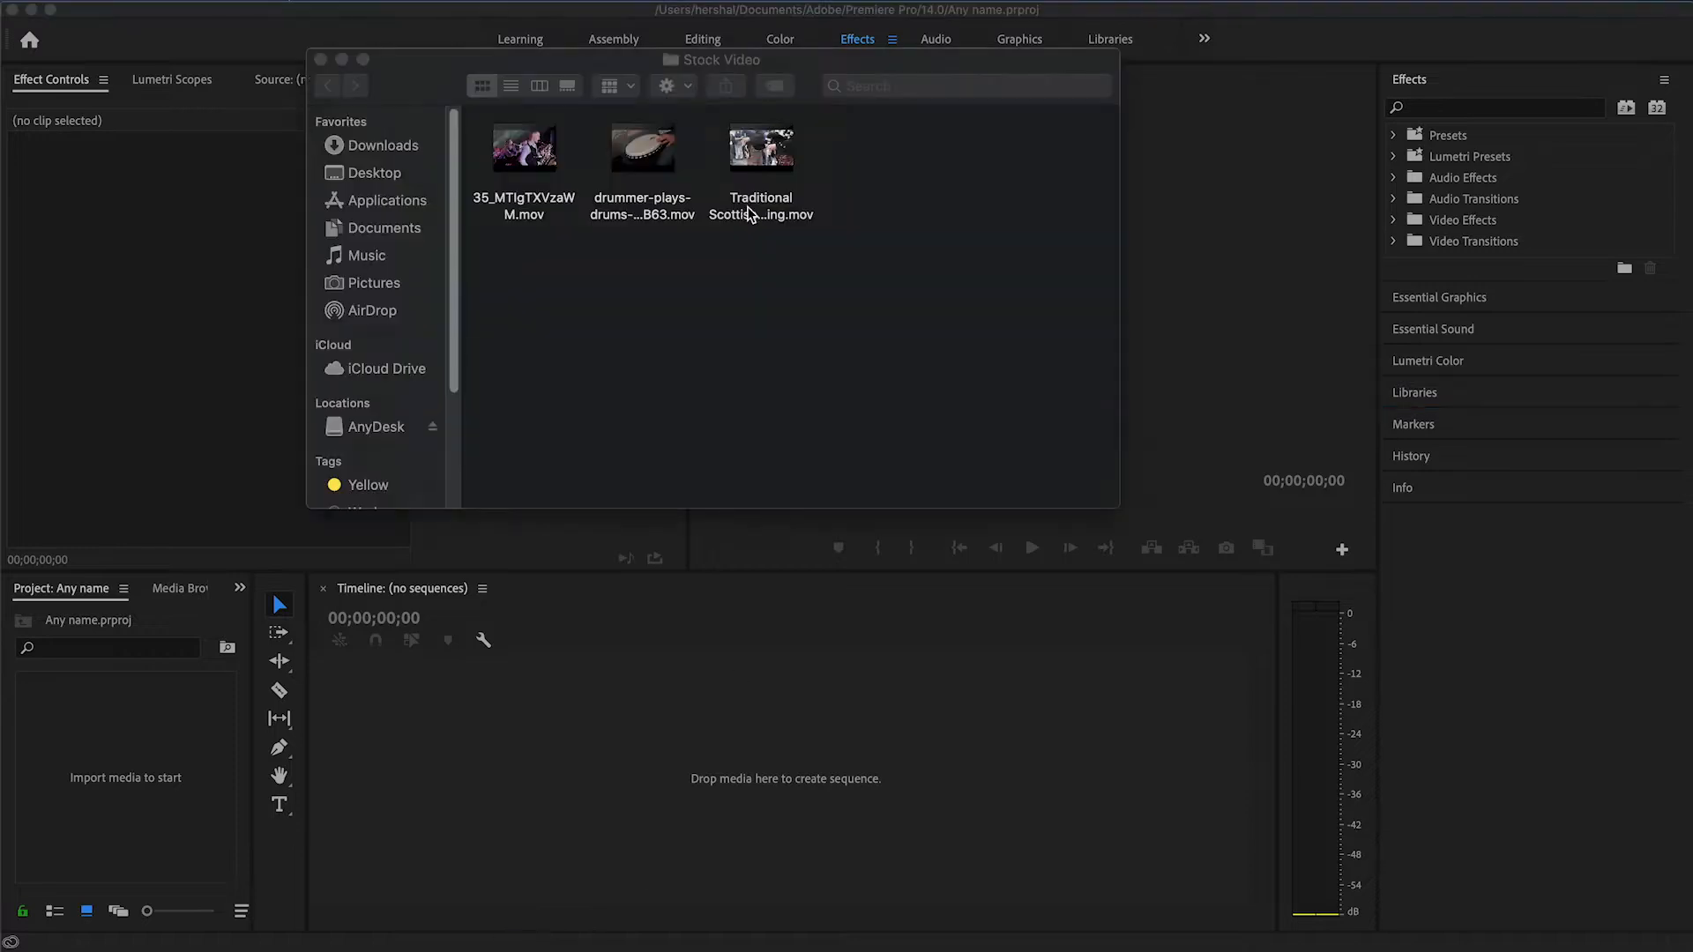
drag(404, 68, 899, 464)
click(855, 189)
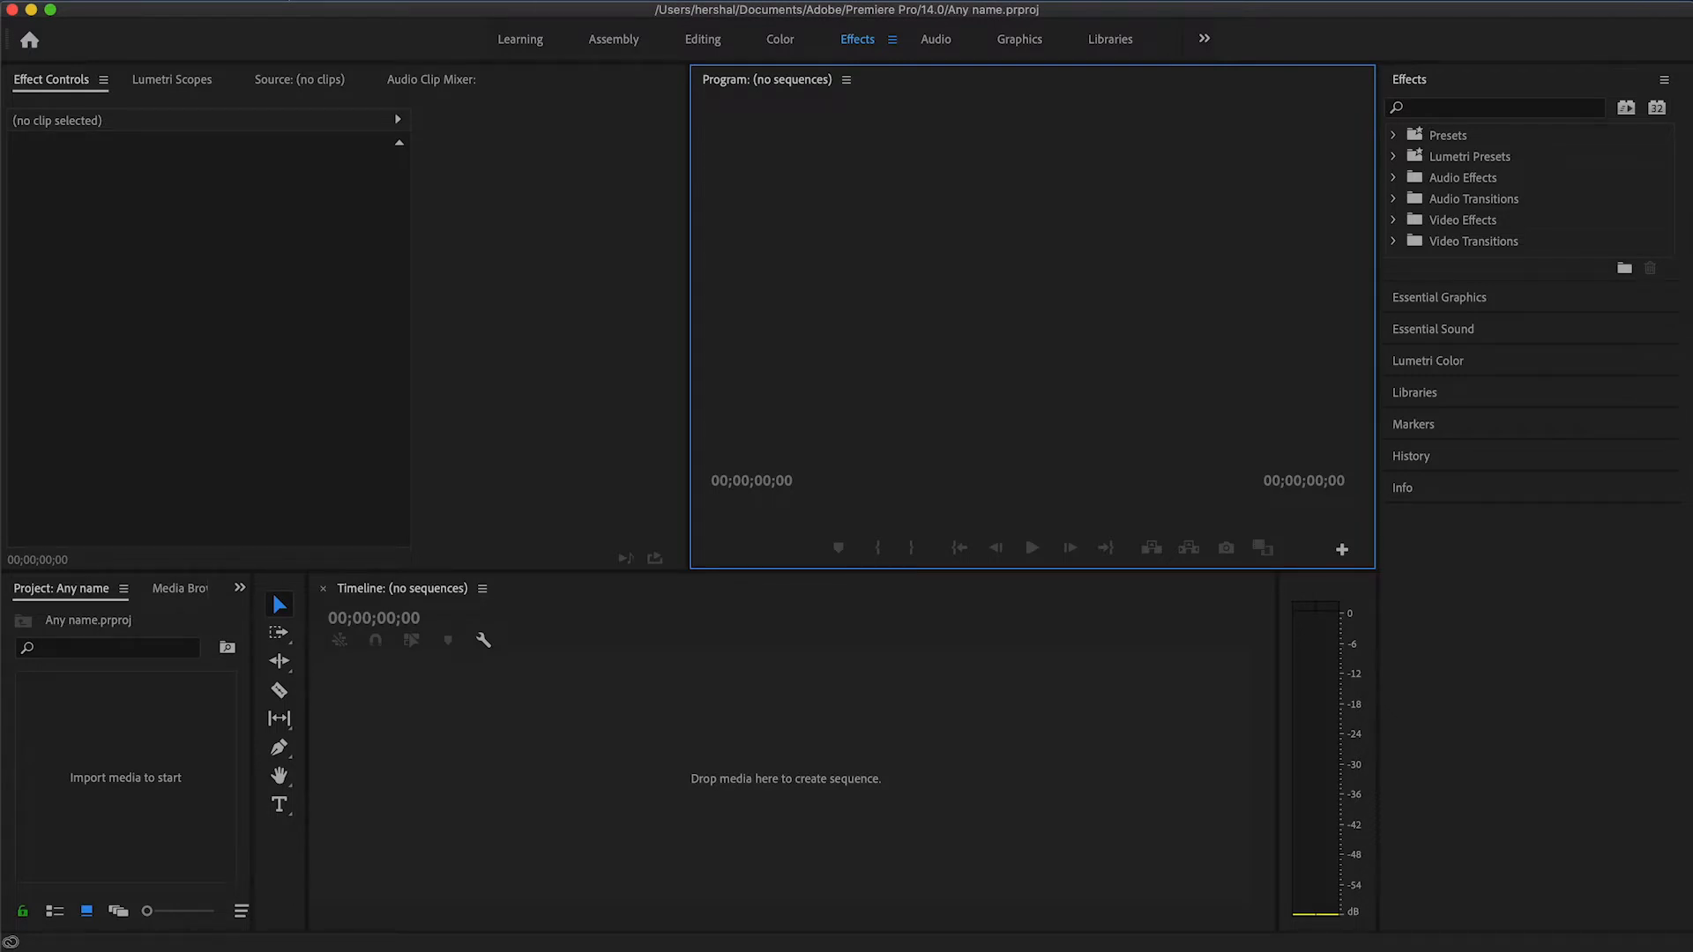
Switch to the workspace that shows all panels, including the Reference monitor and the Legacy Title panels
click(569, 0)
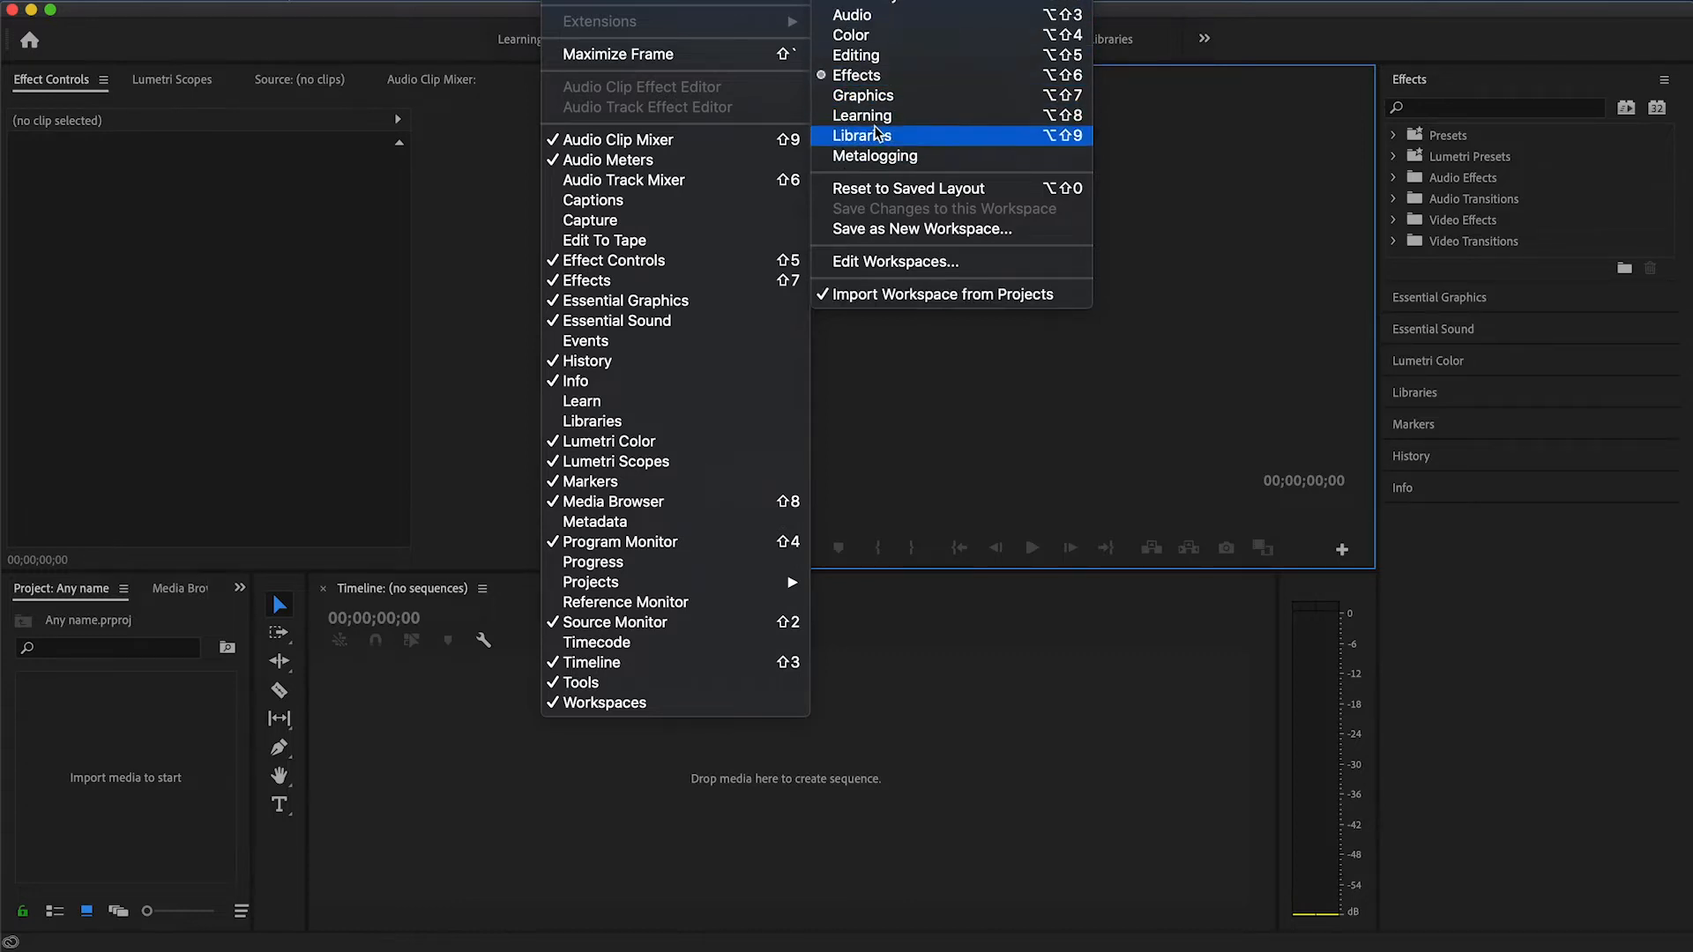
click(908, 94)
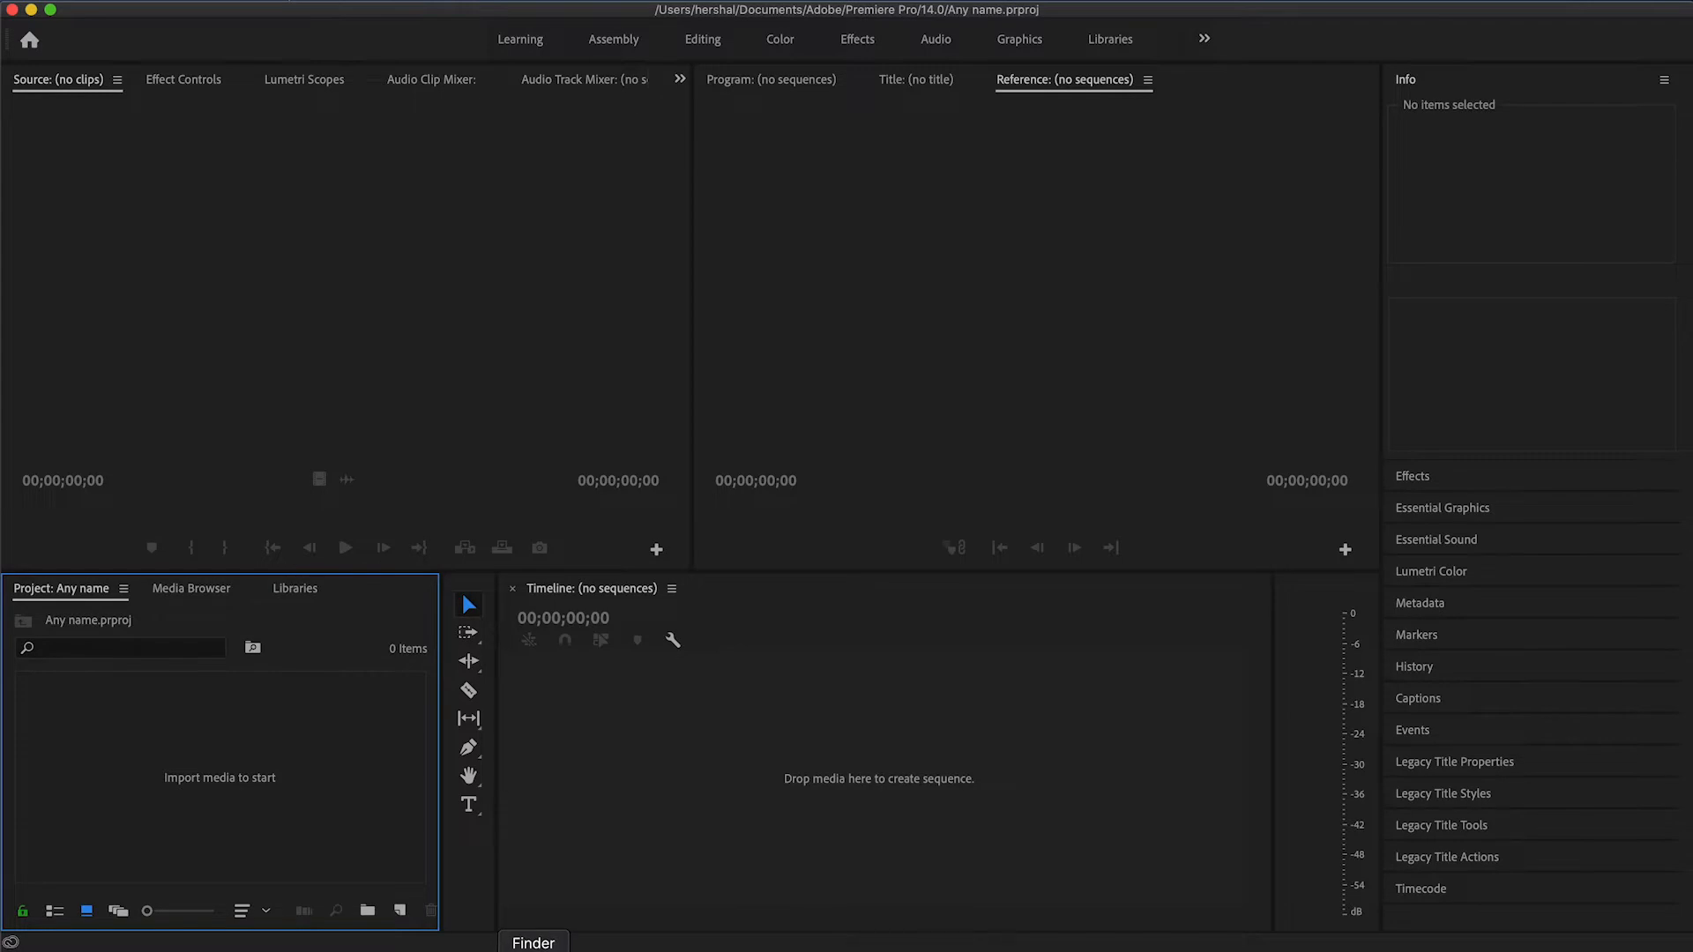
Import the three .mov clips from the Stock Video folder in Finder into the project
click(534, 948)
drag(1033, 460, 860, 246)
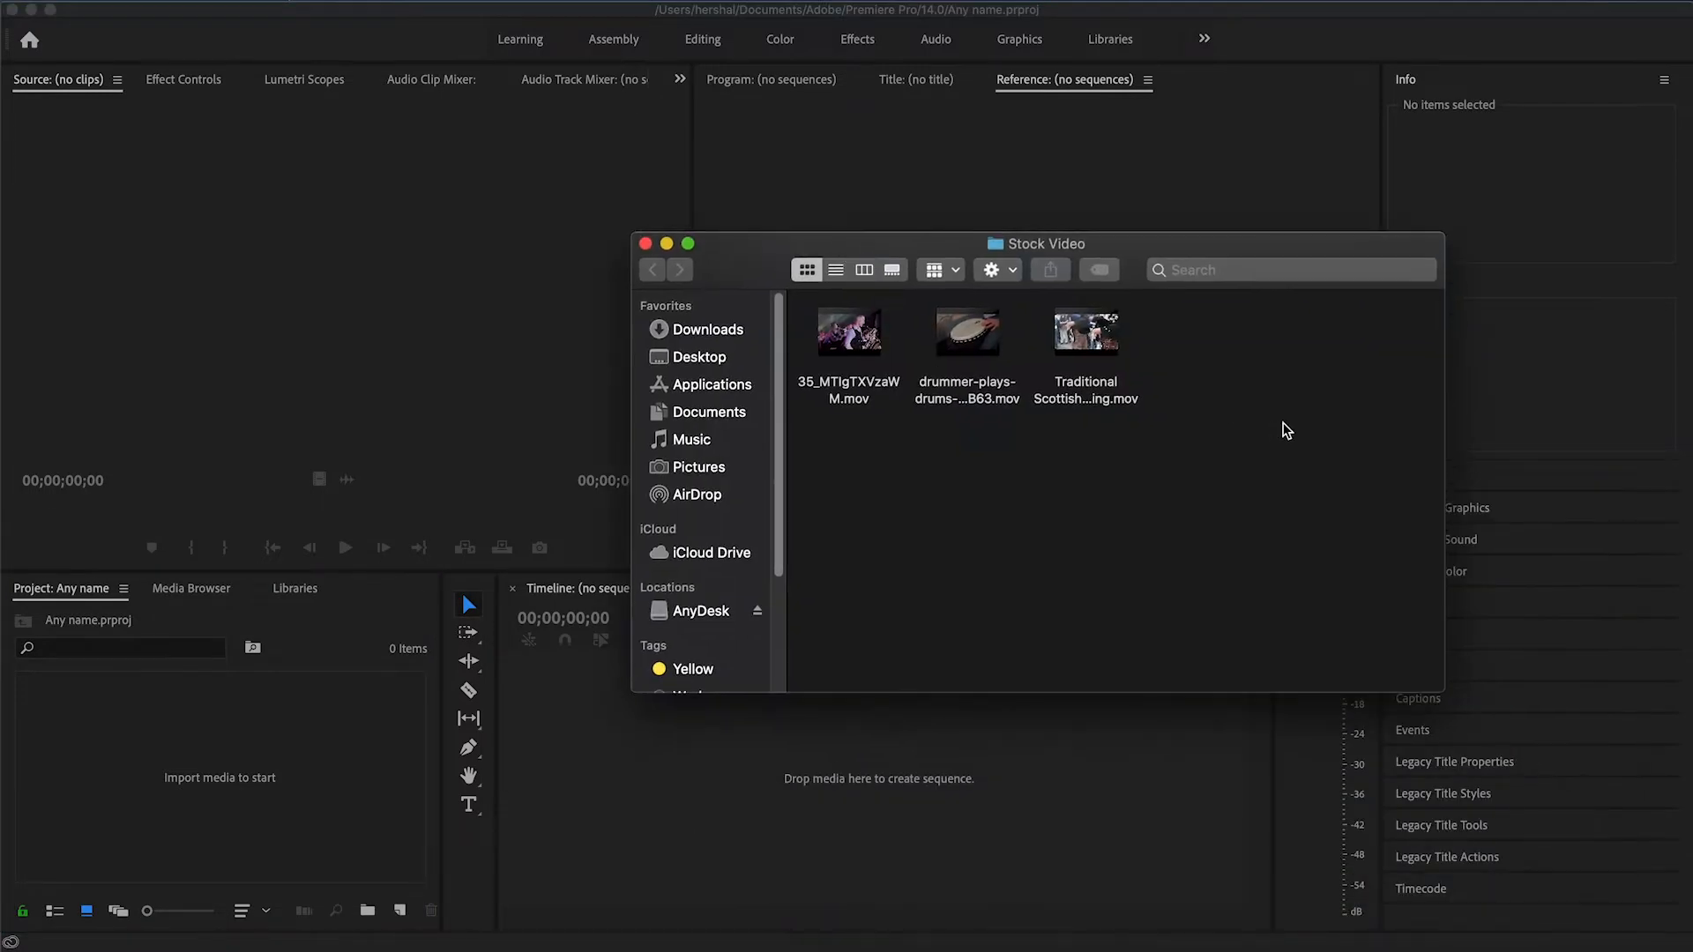
drag(1248, 344, 824, 510)
drag(873, 340, 145, 759)
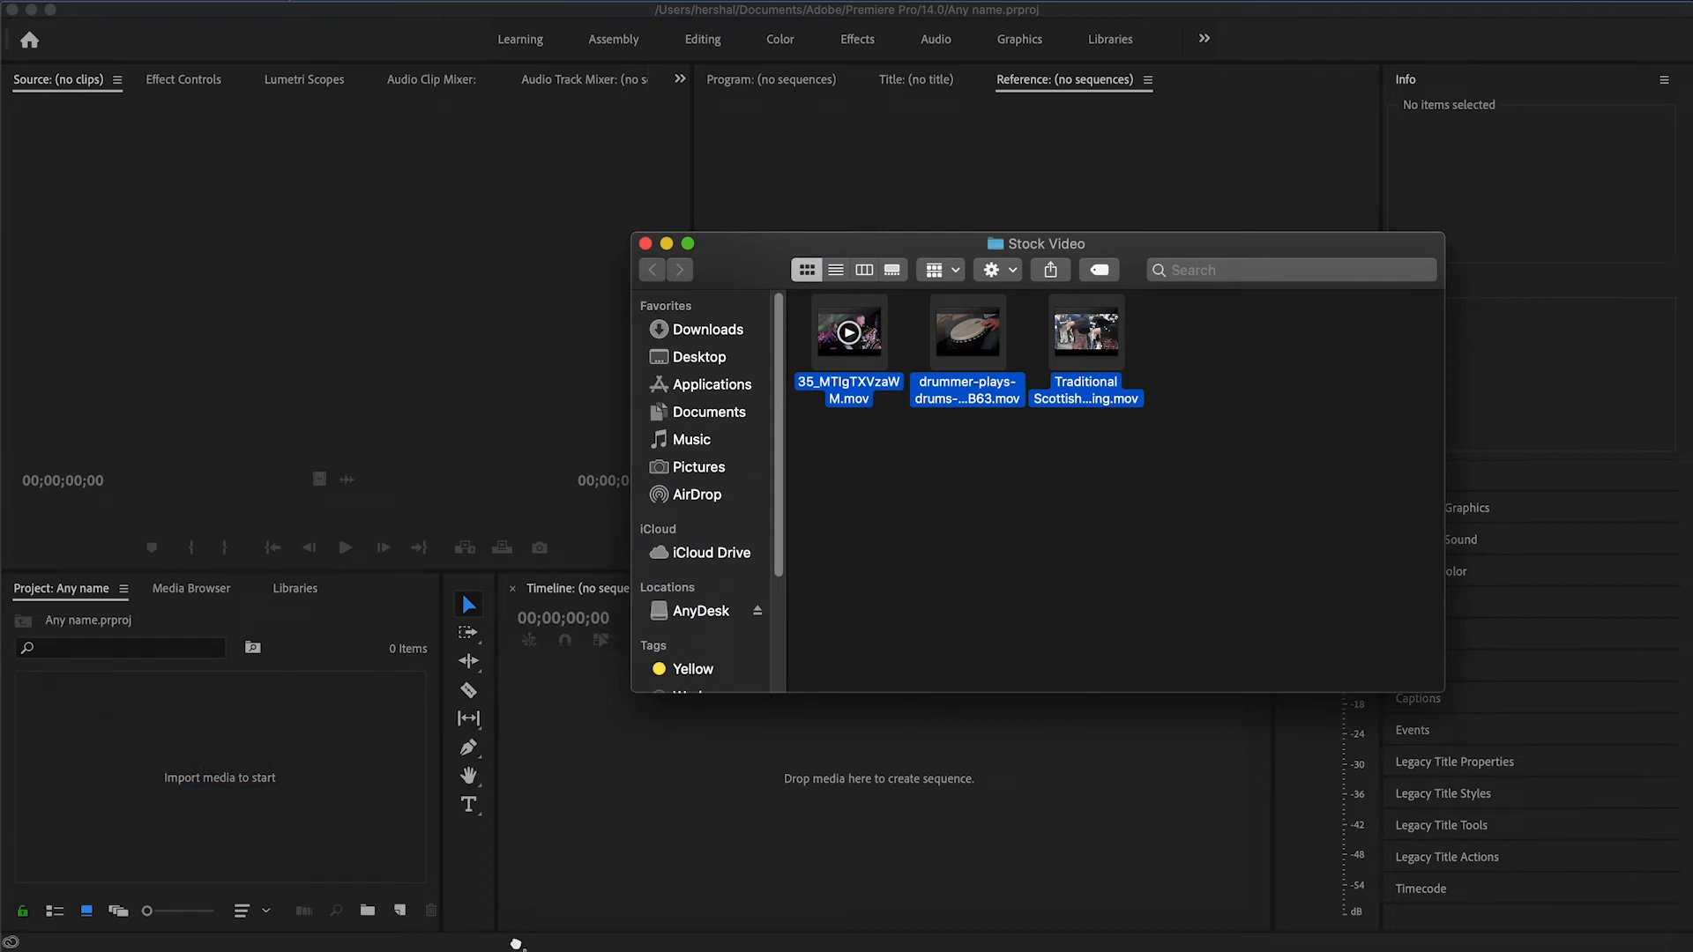
click(392, 37)
scroll(335, 838, up, 2)
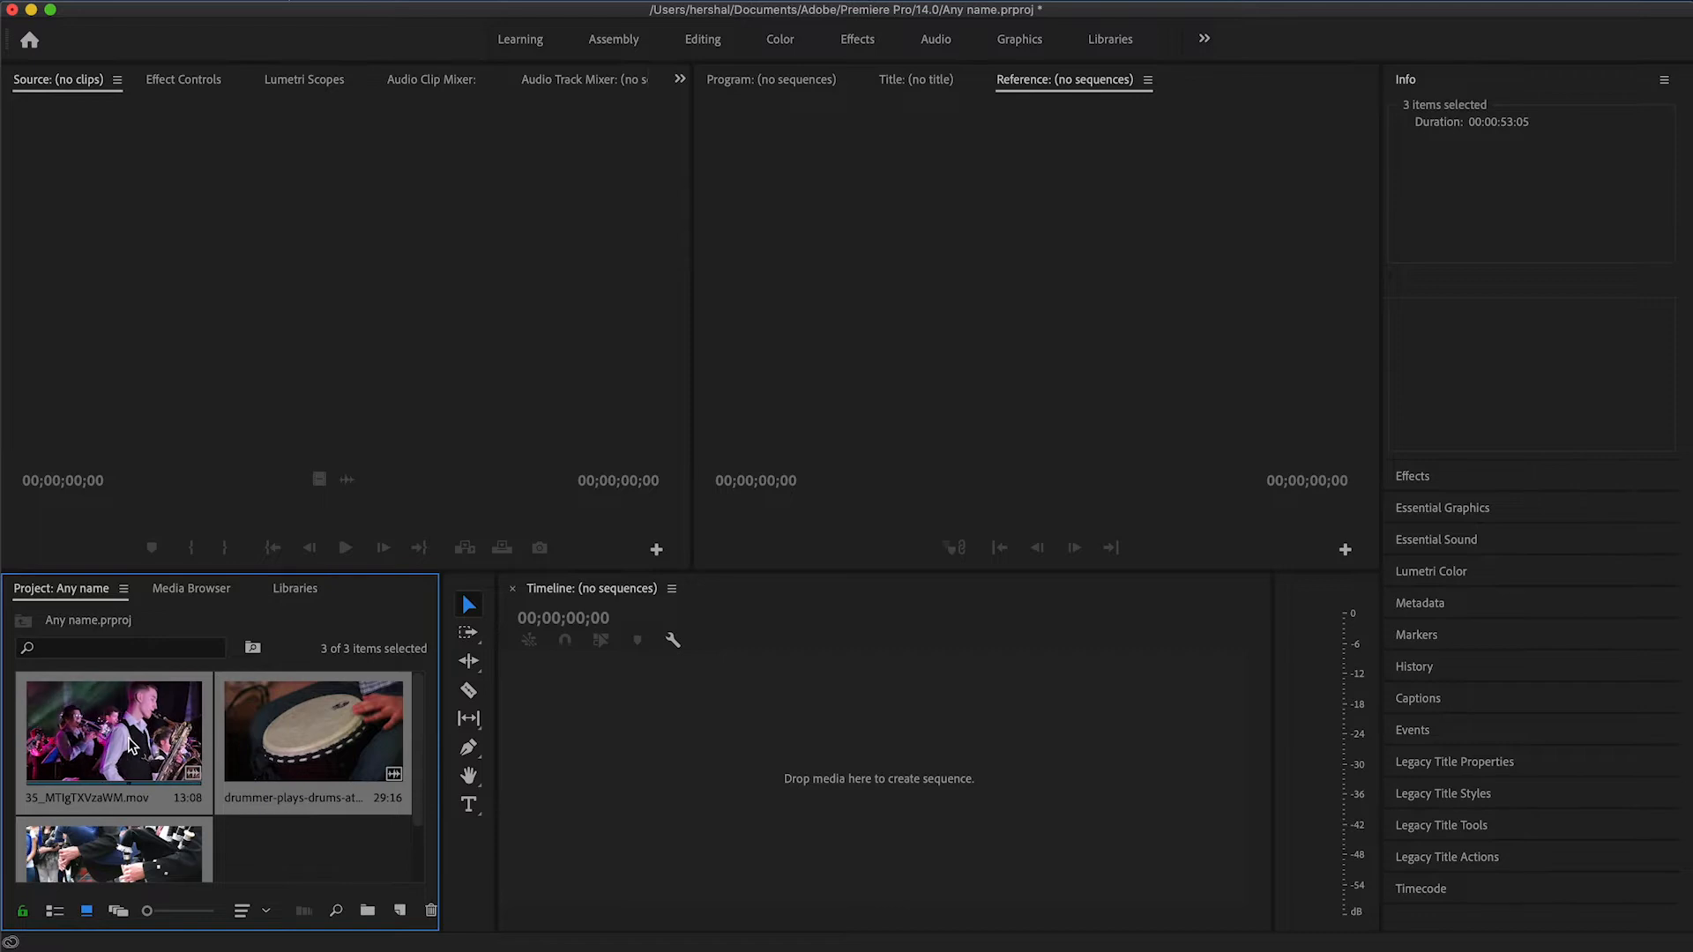
Load the clip 35_MTIgTXVzaWM.mov into the Source monitor
drag(130, 745, 341, 288)
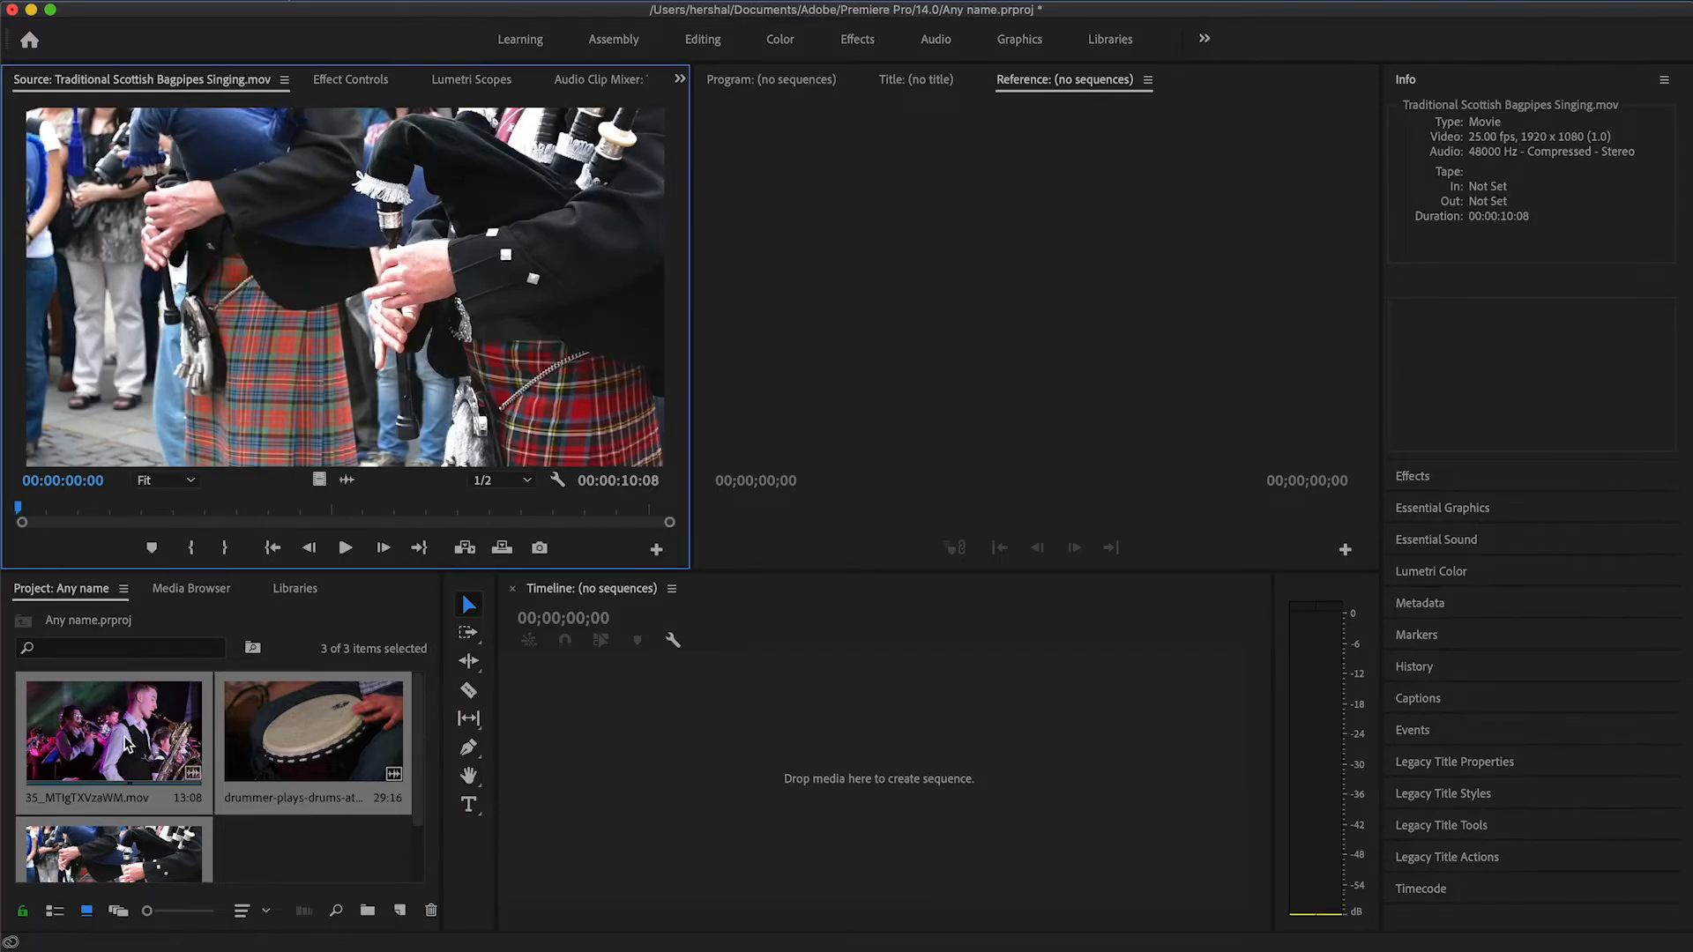
click(269, 873)
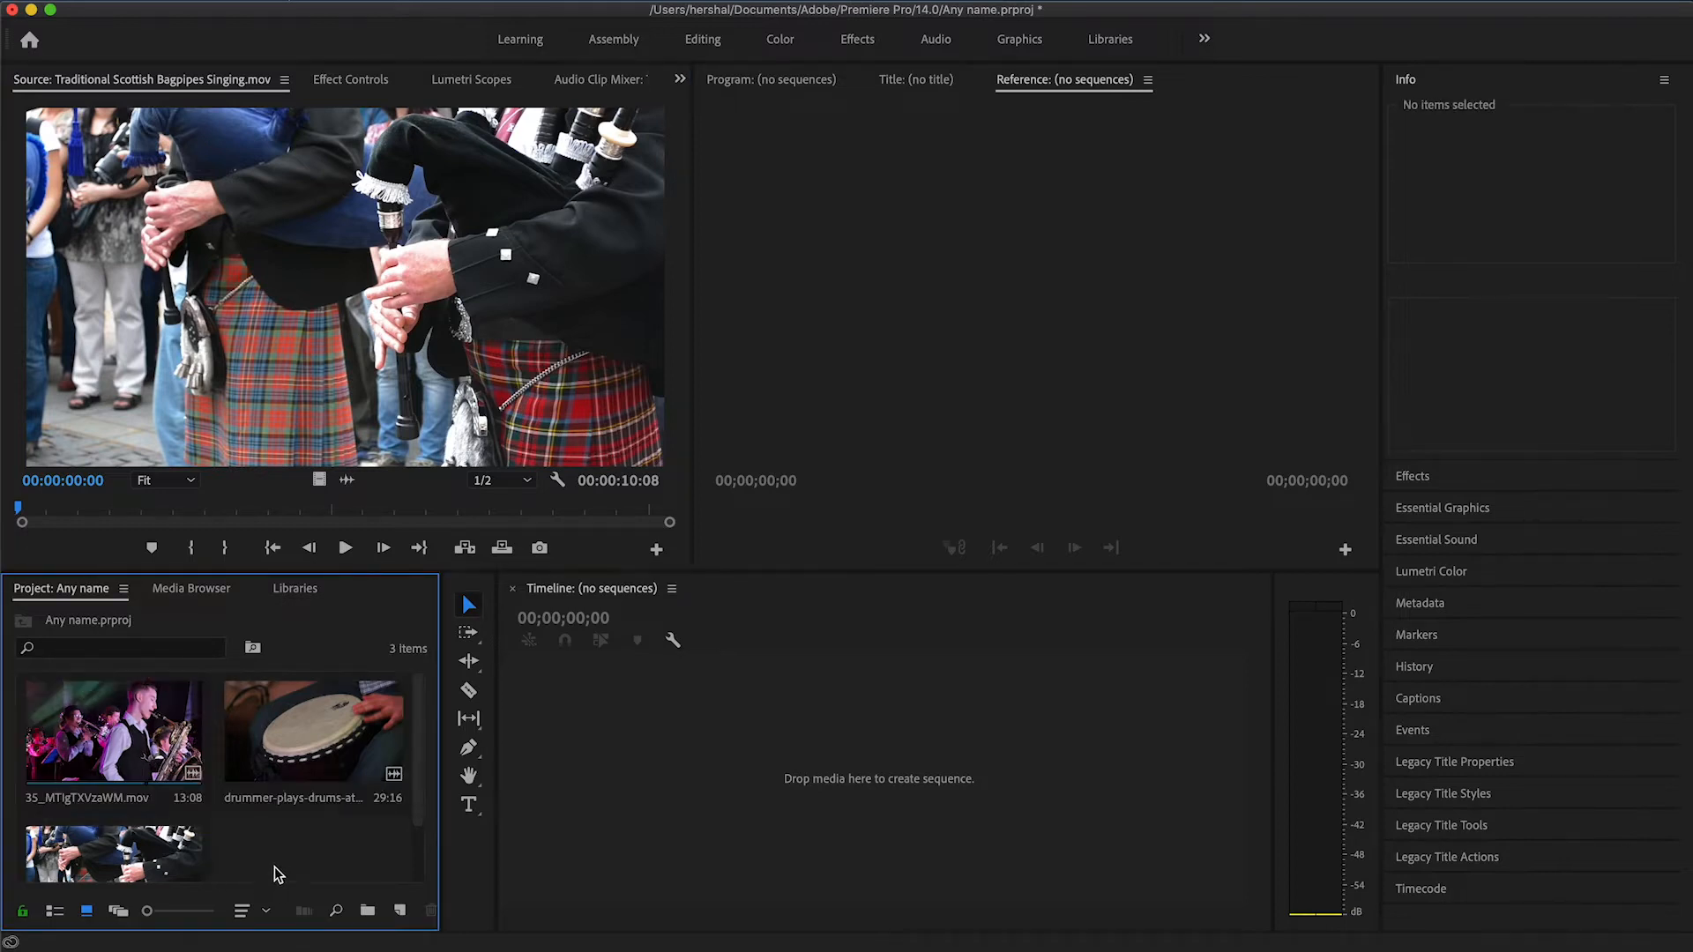
click(111, 765)
double_click(120, 756)
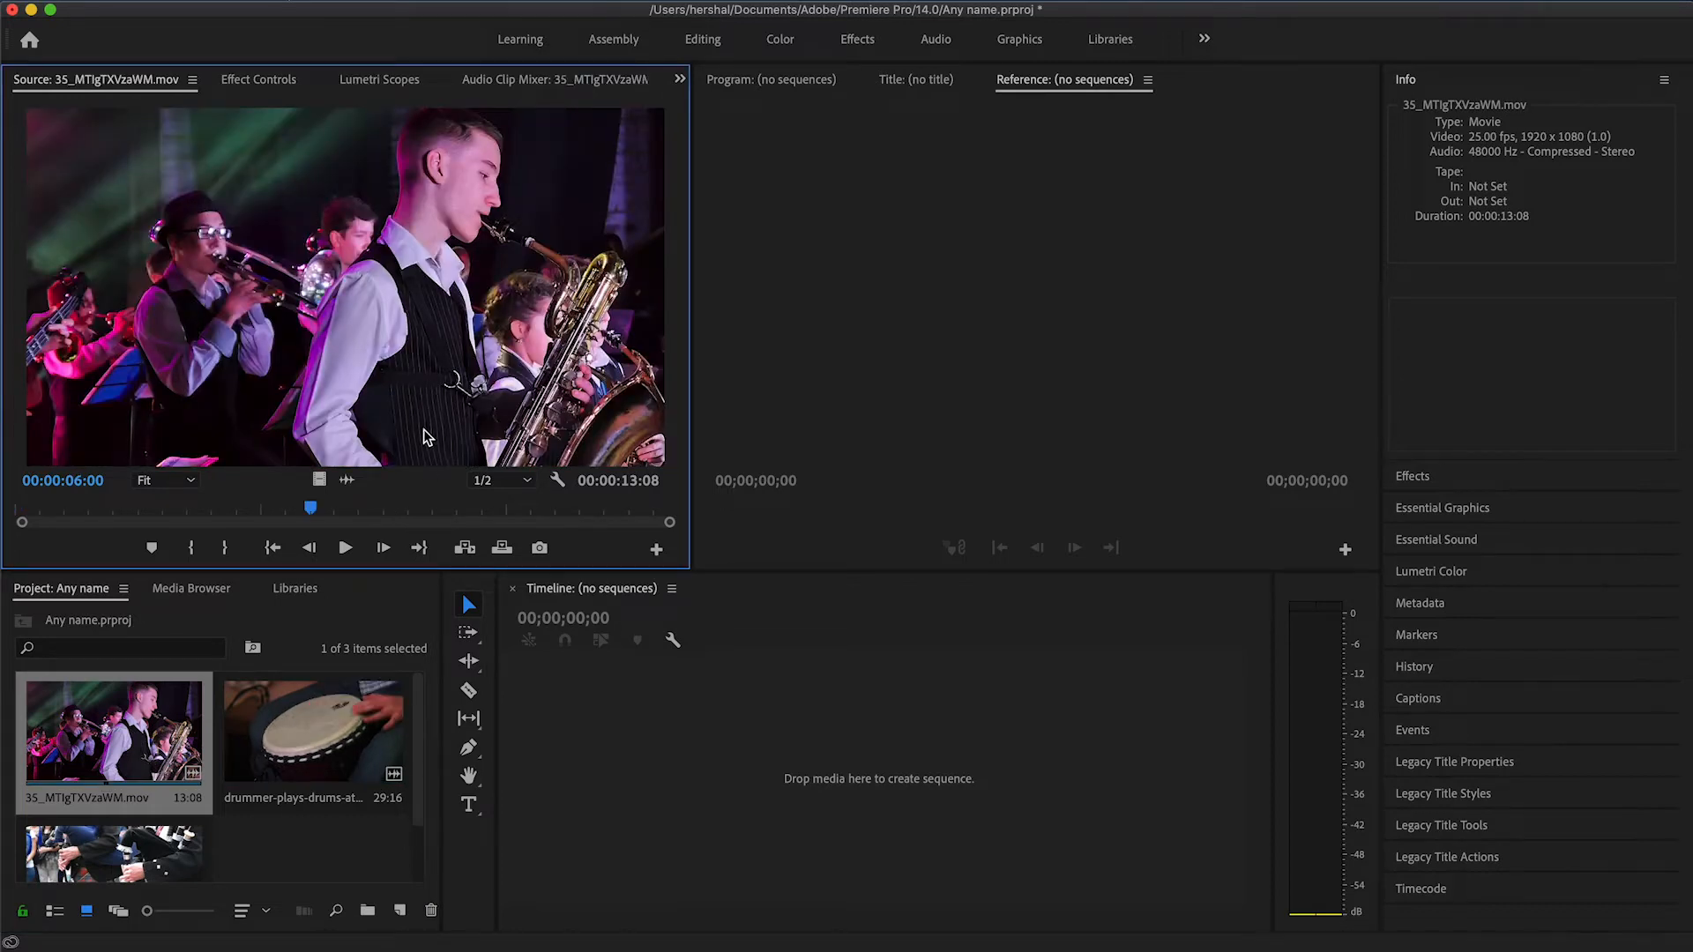
Lower the system volume and preview the saxophone clip from near its start in the Source monitor
drag(310, 514, 46, 509)
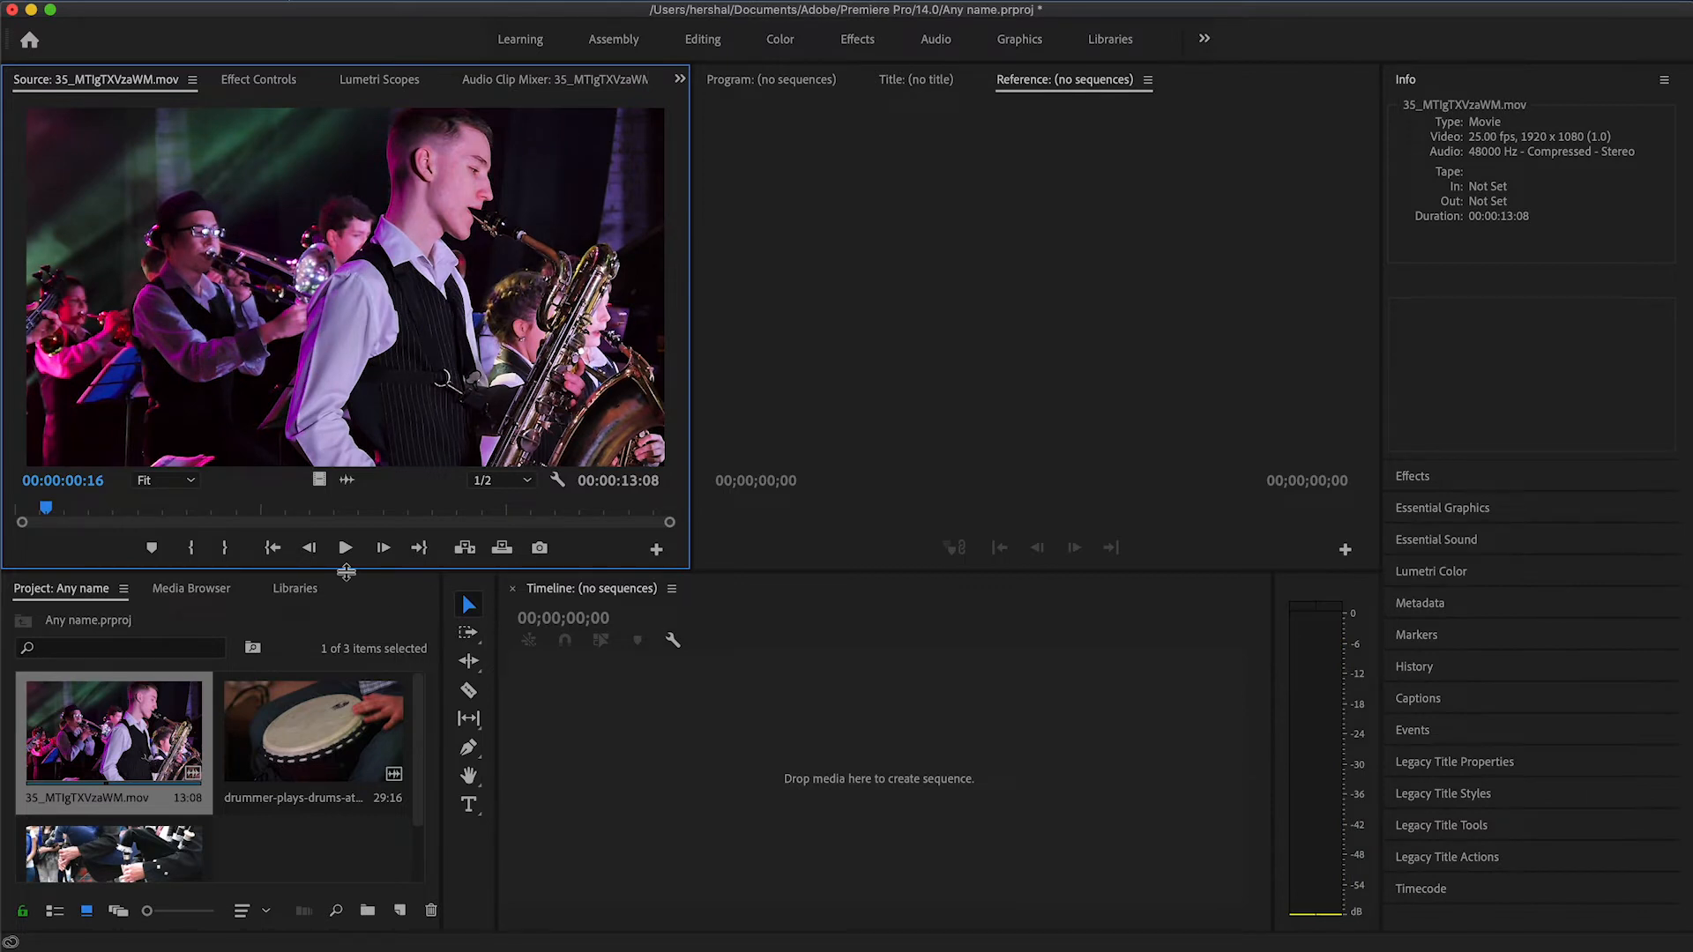
key(XF86AudioLowerVolume)
key(XF86AudioLowerVolume)
key(XF86AudioLowerVolume)
key(XF86AudioLowerVolume)
key(XF86AudioLowerVolume)
key(XF86AudioLowerVolume)
key(XF86AudioLowerVolume)
key(XF86AudioLowerVolume)
key(XF86AudioLowerVolume)
key(XF86AudioLowerVolume)
key(XF86AudioLowerVolume)
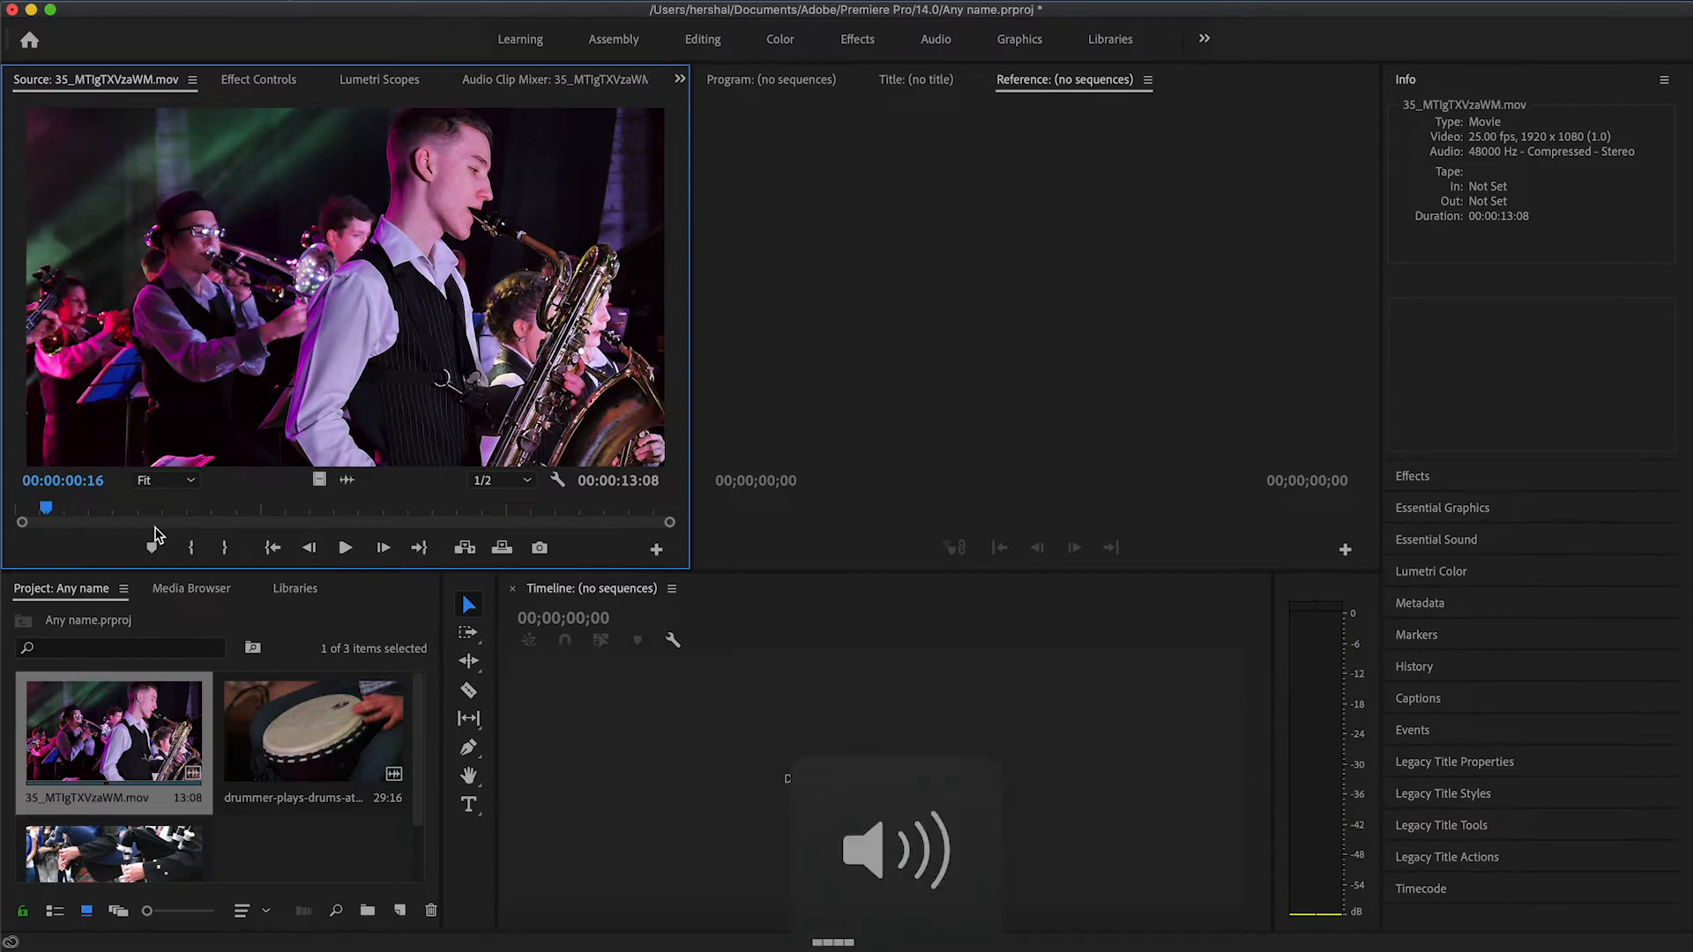
click(344, 548)
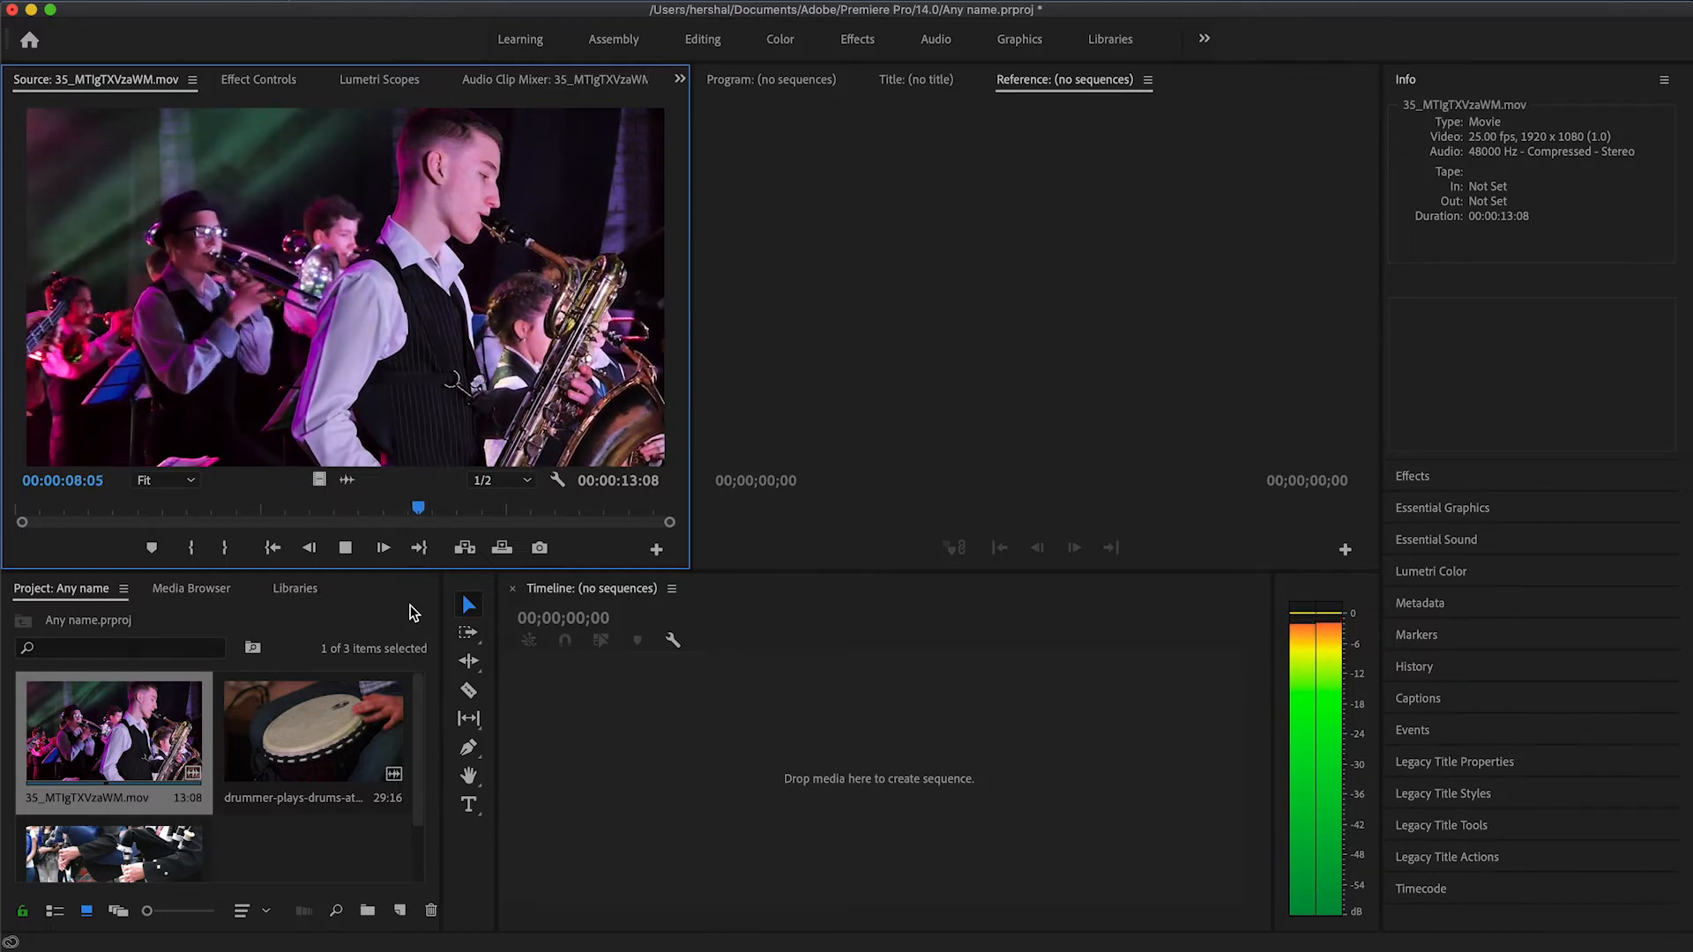
key(space)
Mark an In point at 00:00:02:11 and an Out point at 00:00:07:03 in the saxophone source clip
drag(427, 501, 104, 529)
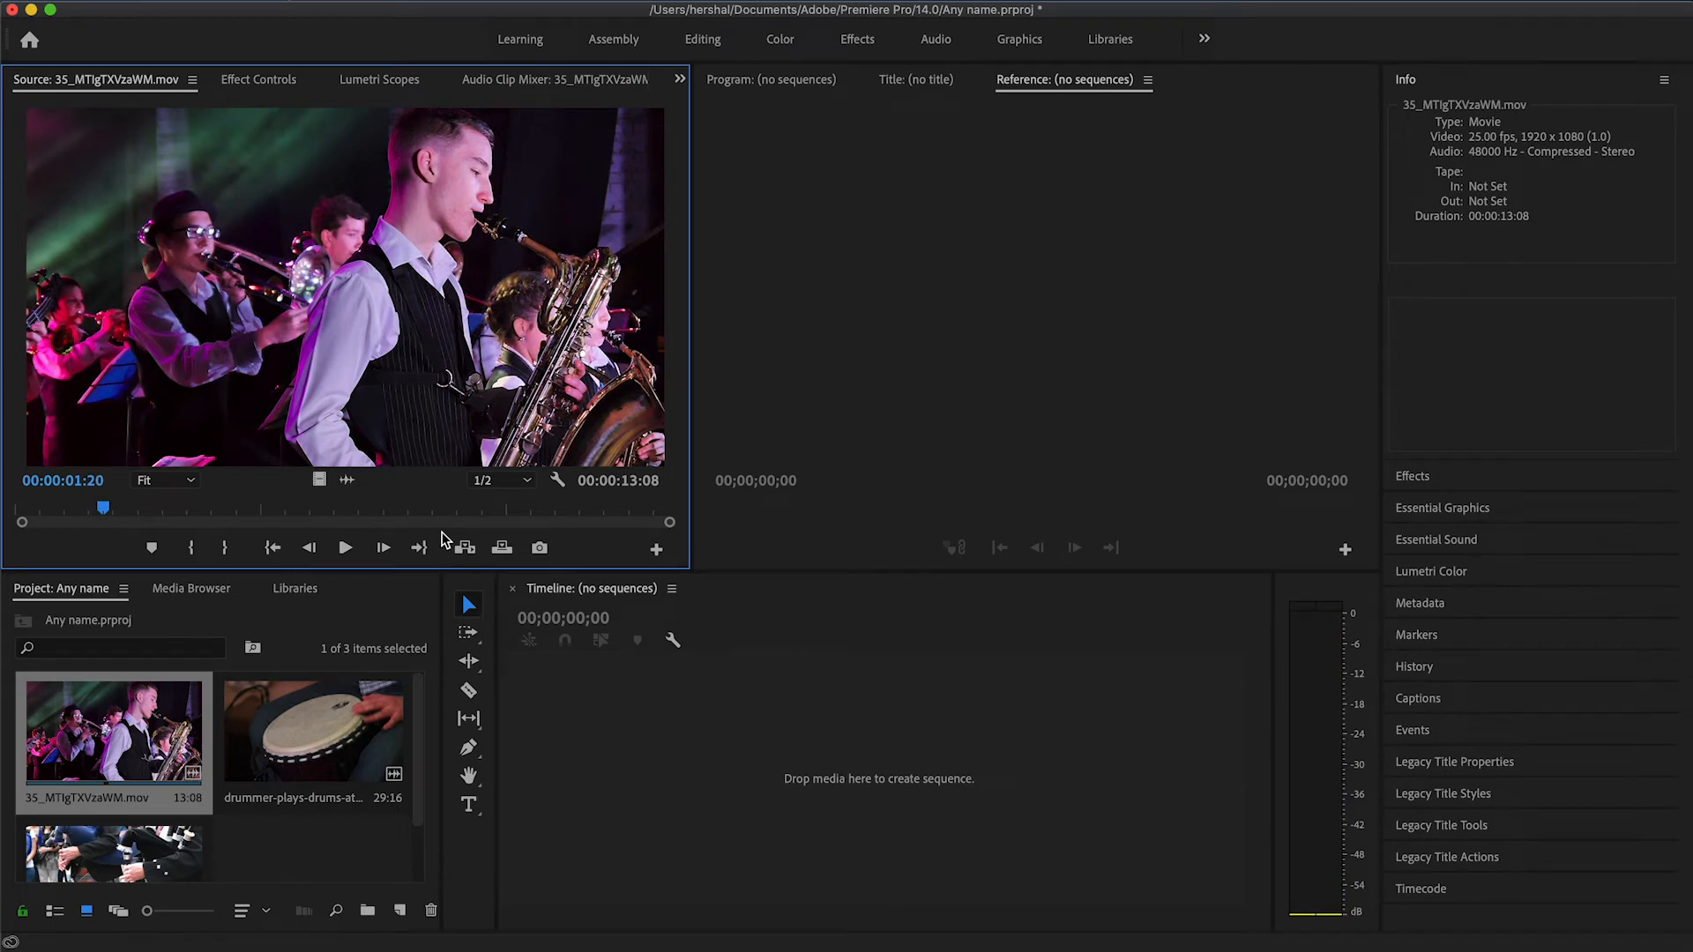
mouse_move(104, 509)
mouse_down()
mouse_move(159, 510)
mouse_move(137, 517)
mouse_up()
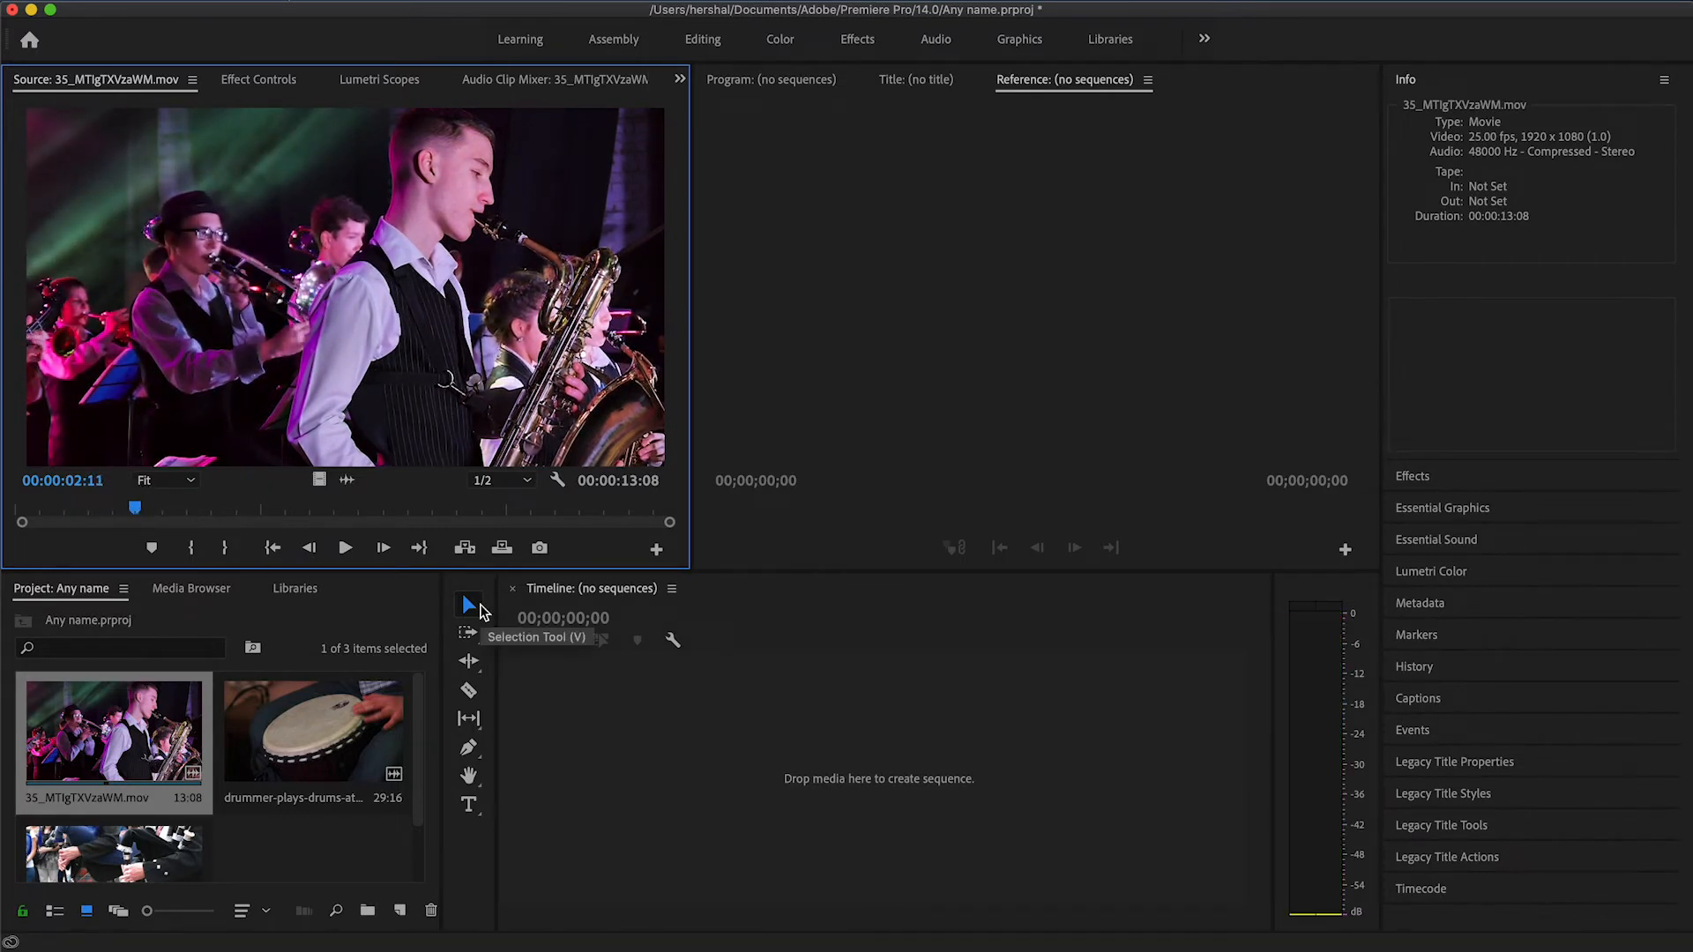
key(i)
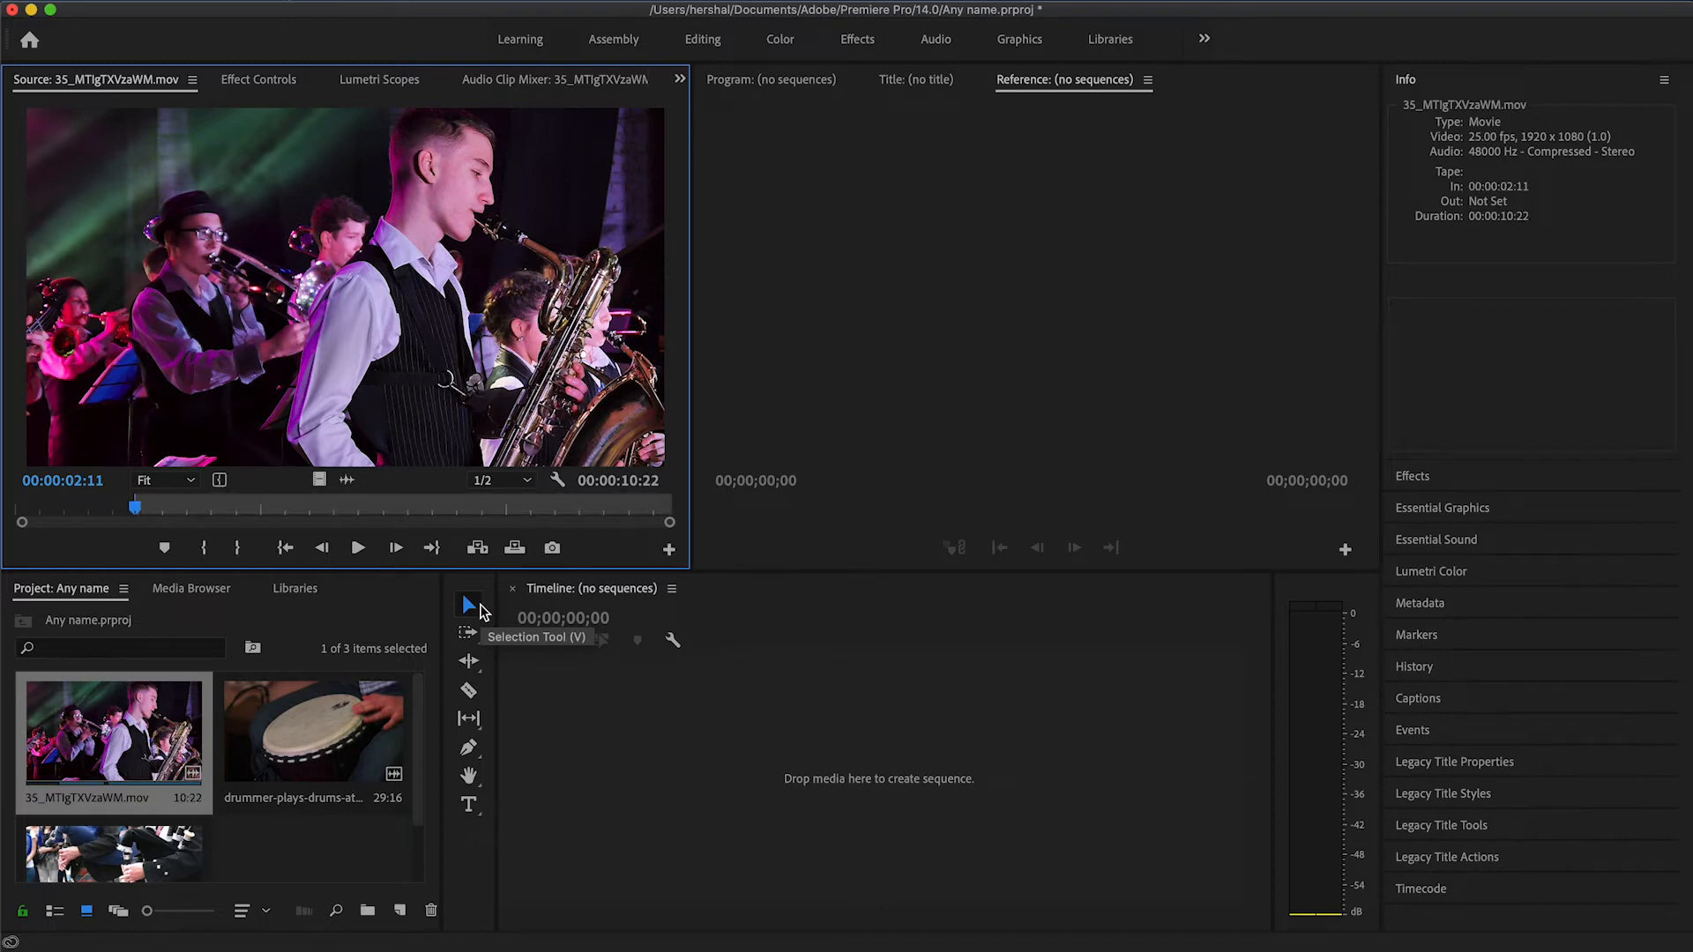
key(space)
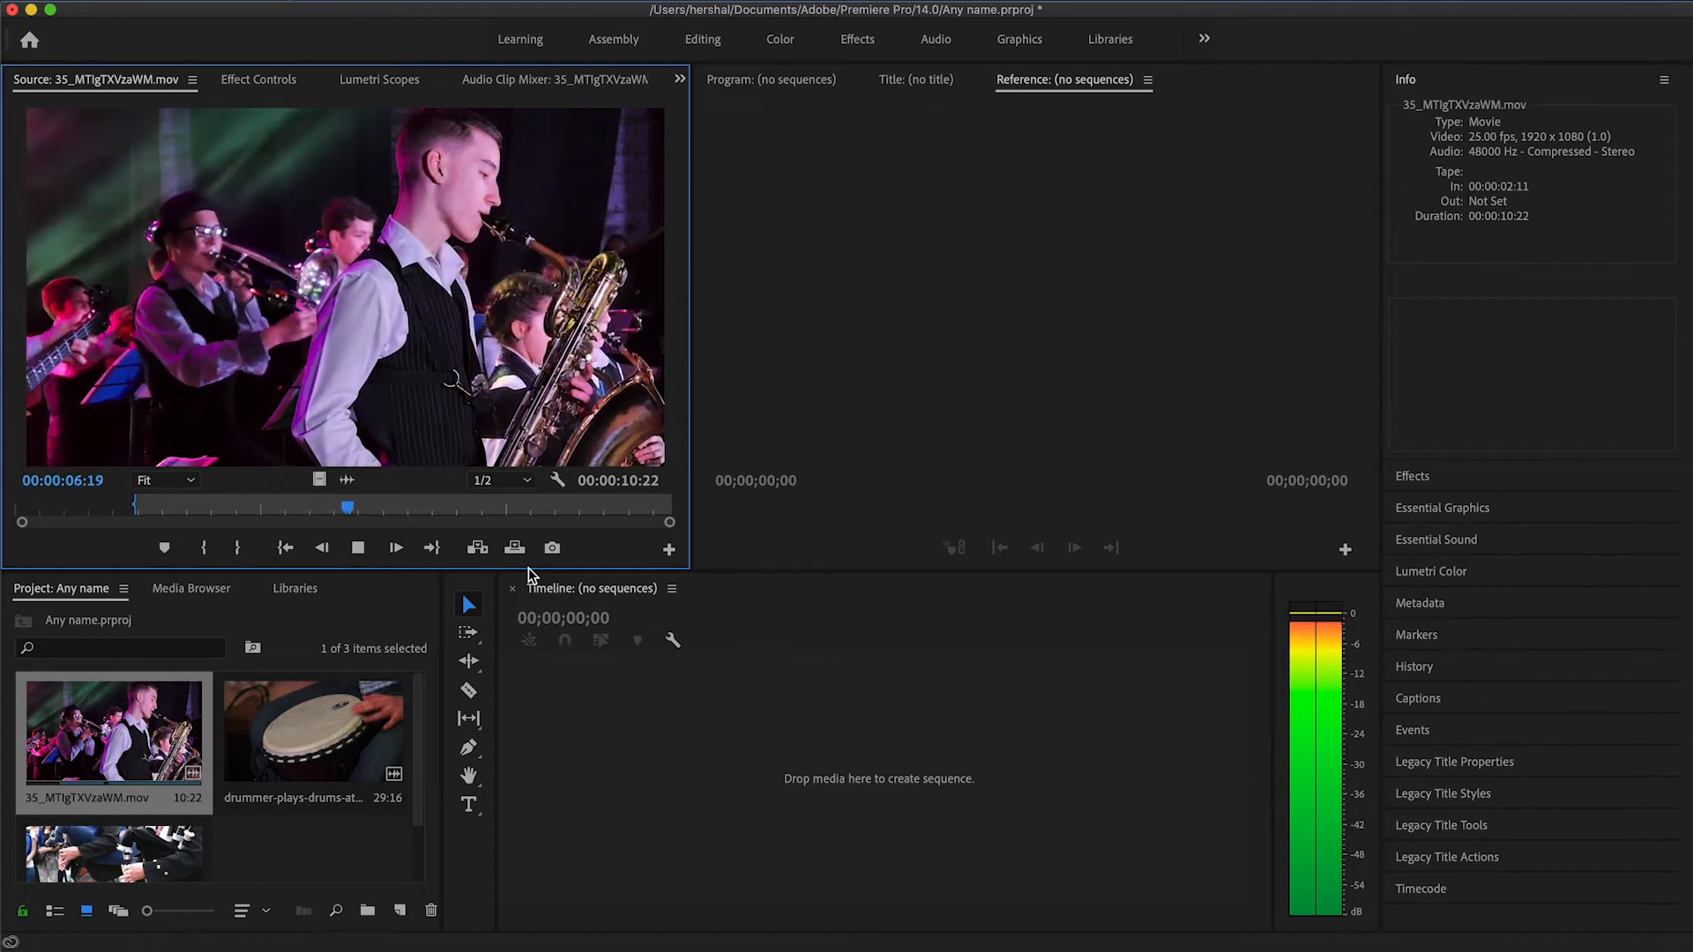
key(space)
key(o)
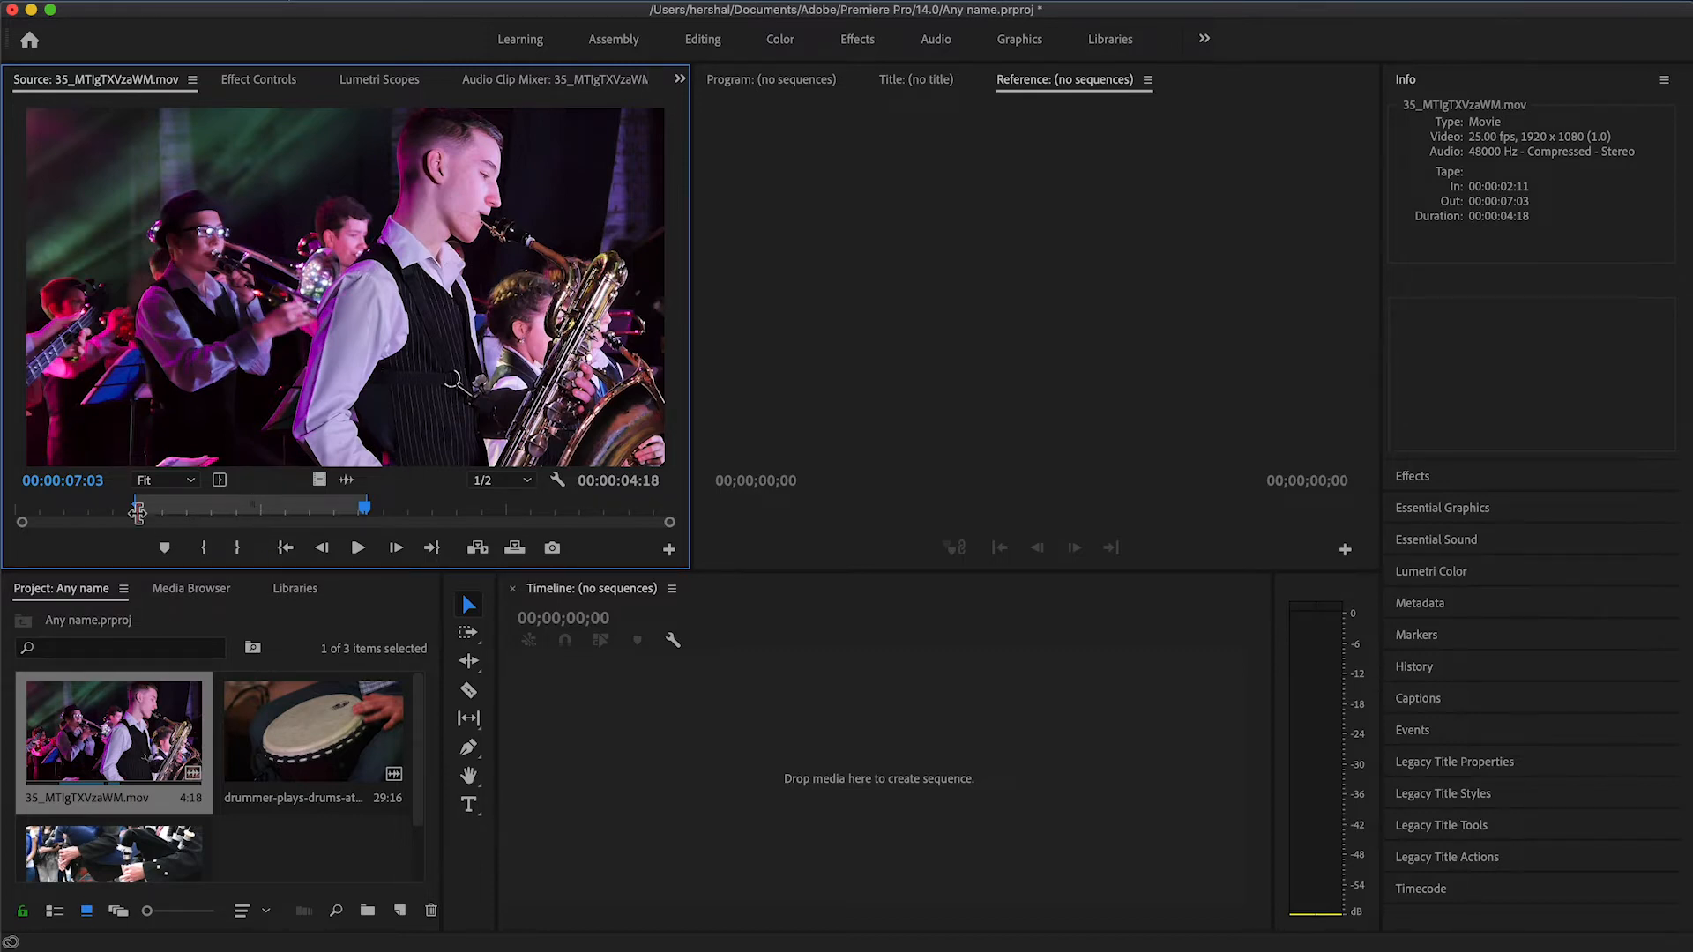
Adjust the saxophone clip's marked range to In 00:00:00:24 and Out 00:00:10:23, giving a 10-second selection
drag(135, 509, 7, 509)
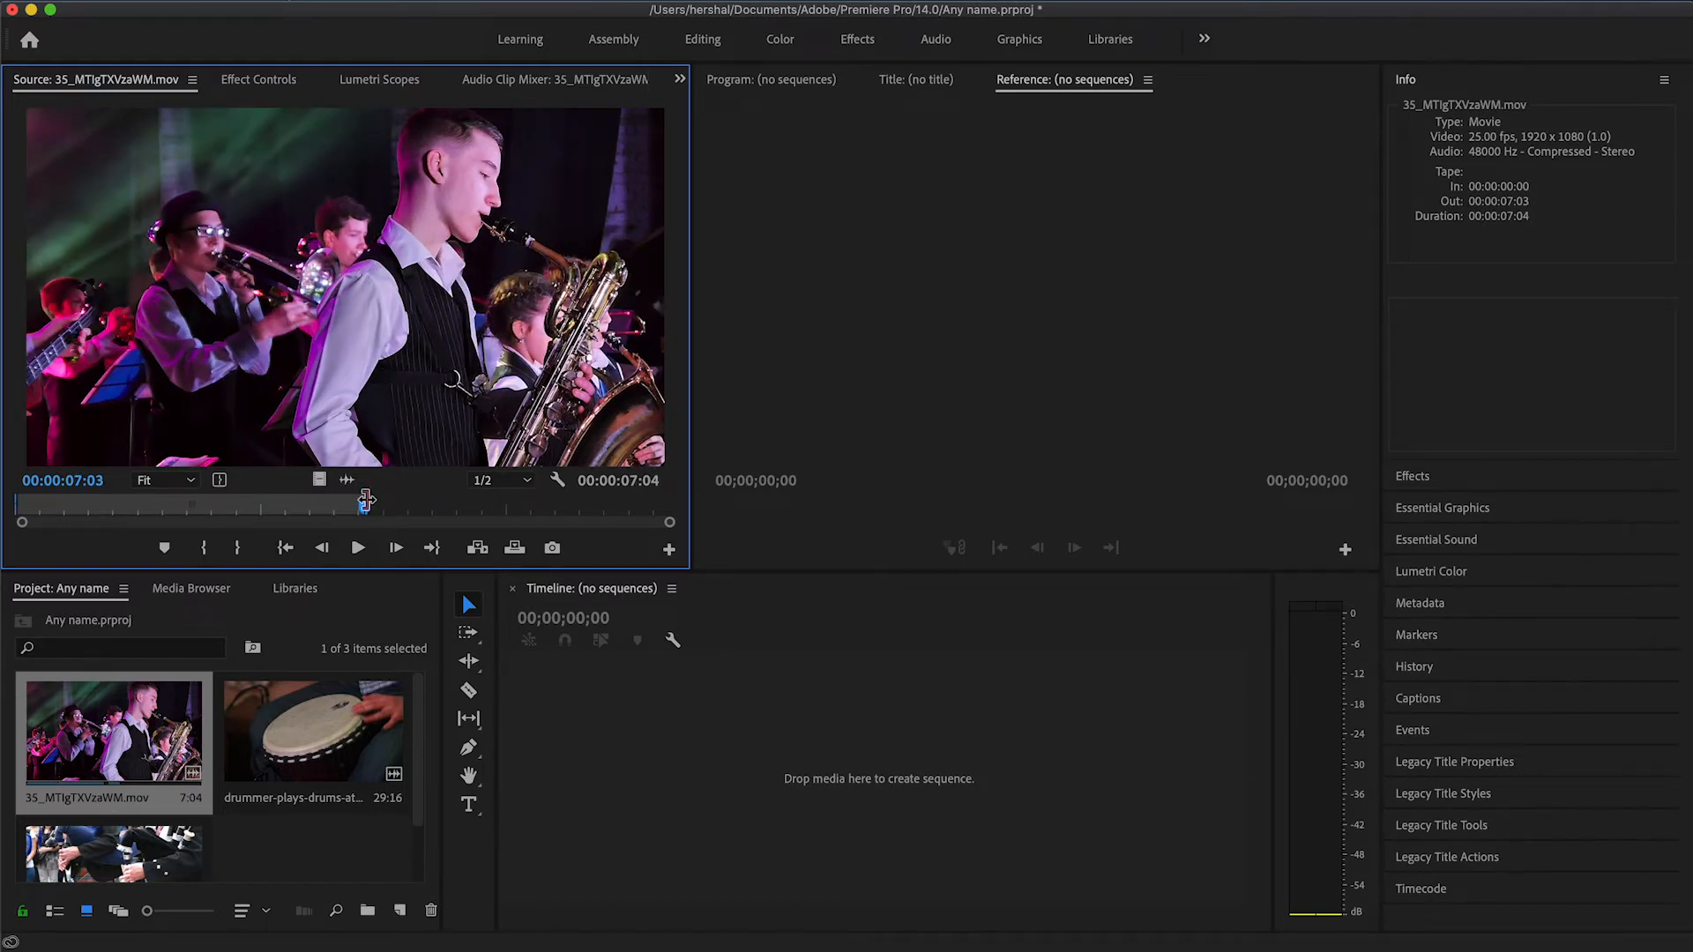
drag(365, 501, 456, 500)
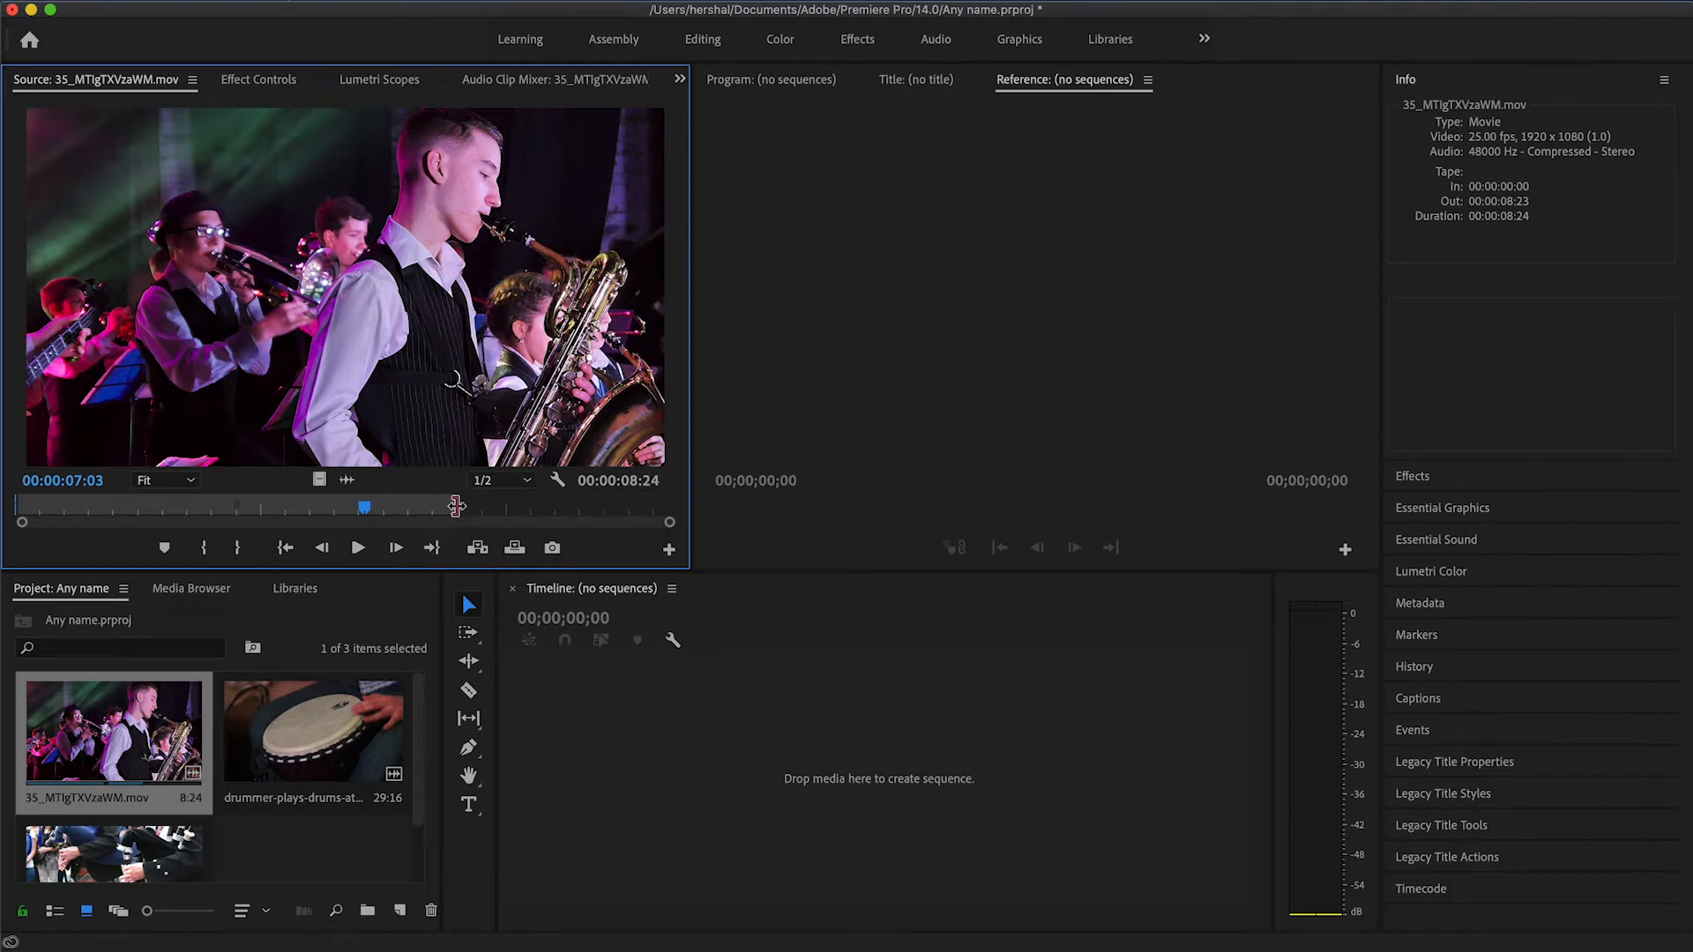
drag(18, 504, 62, 502)
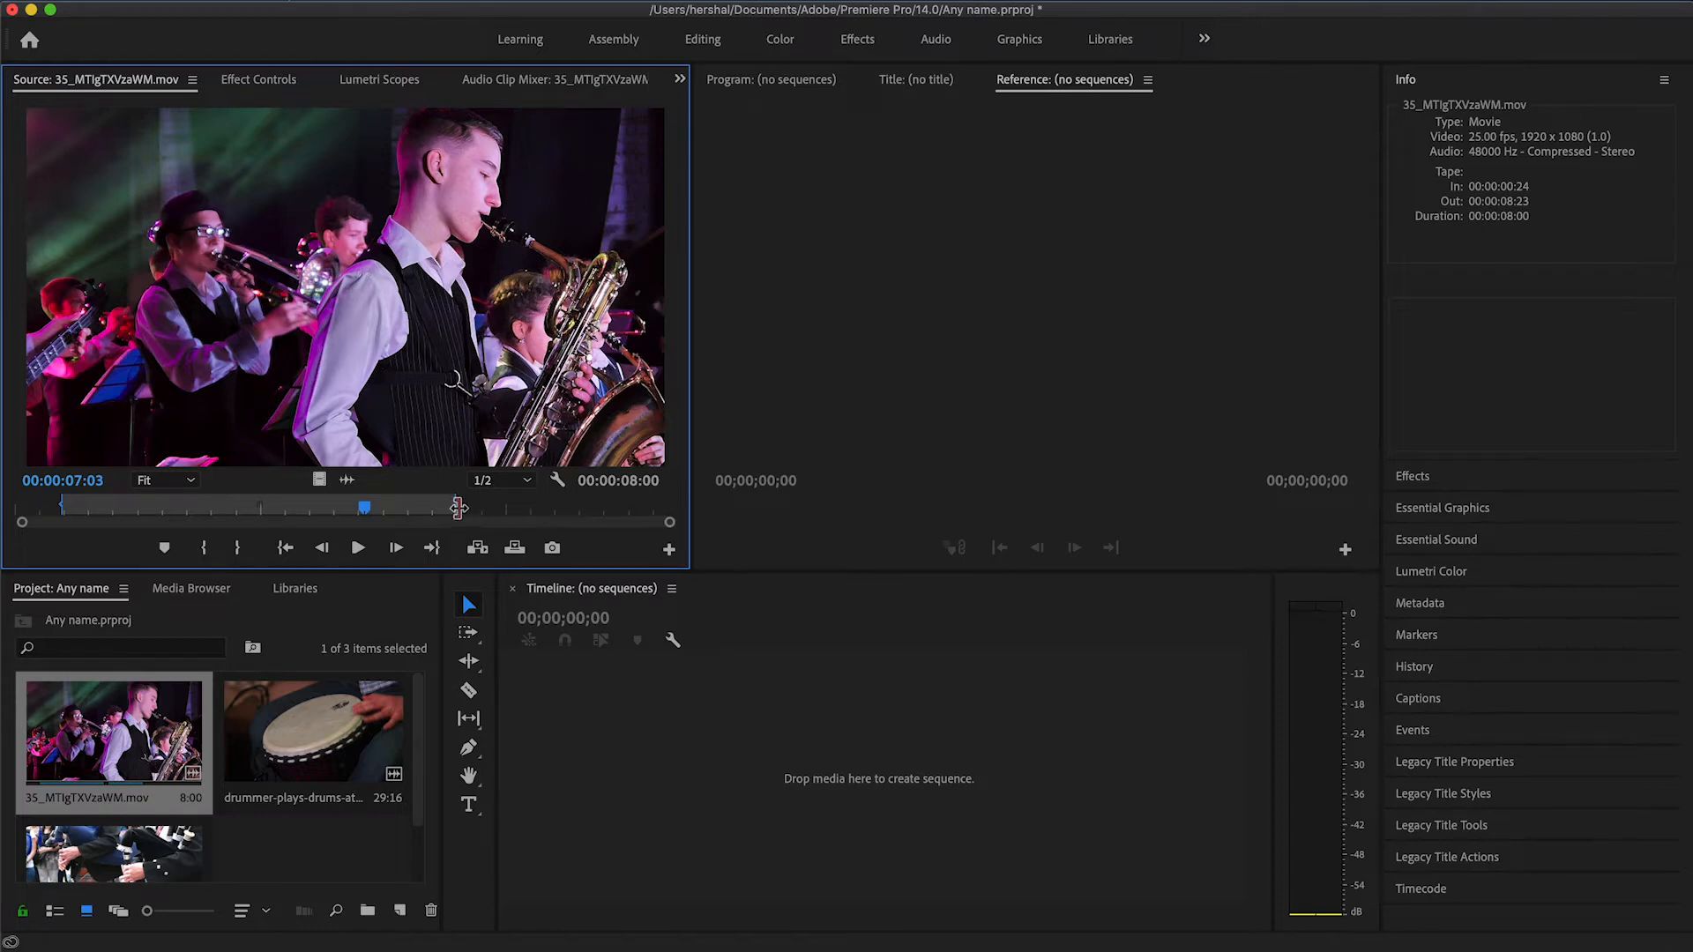
drag(458, 507, 470, 507)
drag(486, 507, 557, 503)
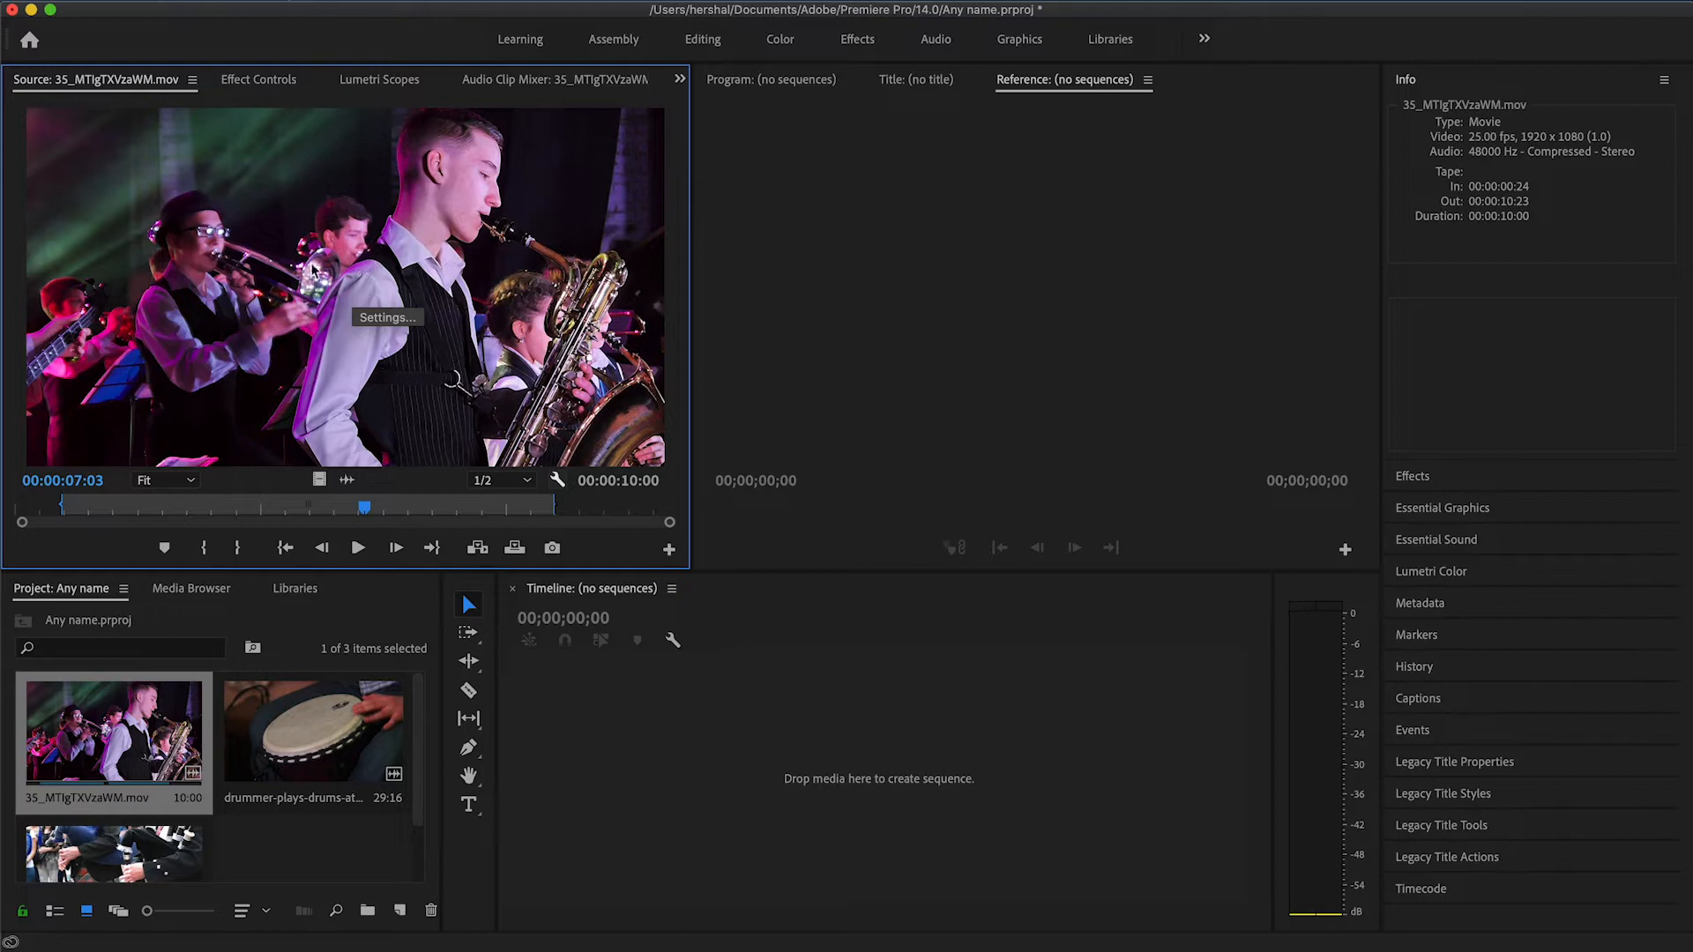
Create a sequence from the marked saxophone range by placing it in the empty timeline, with the playhead at the start
drag(319, 289, 790, 737)
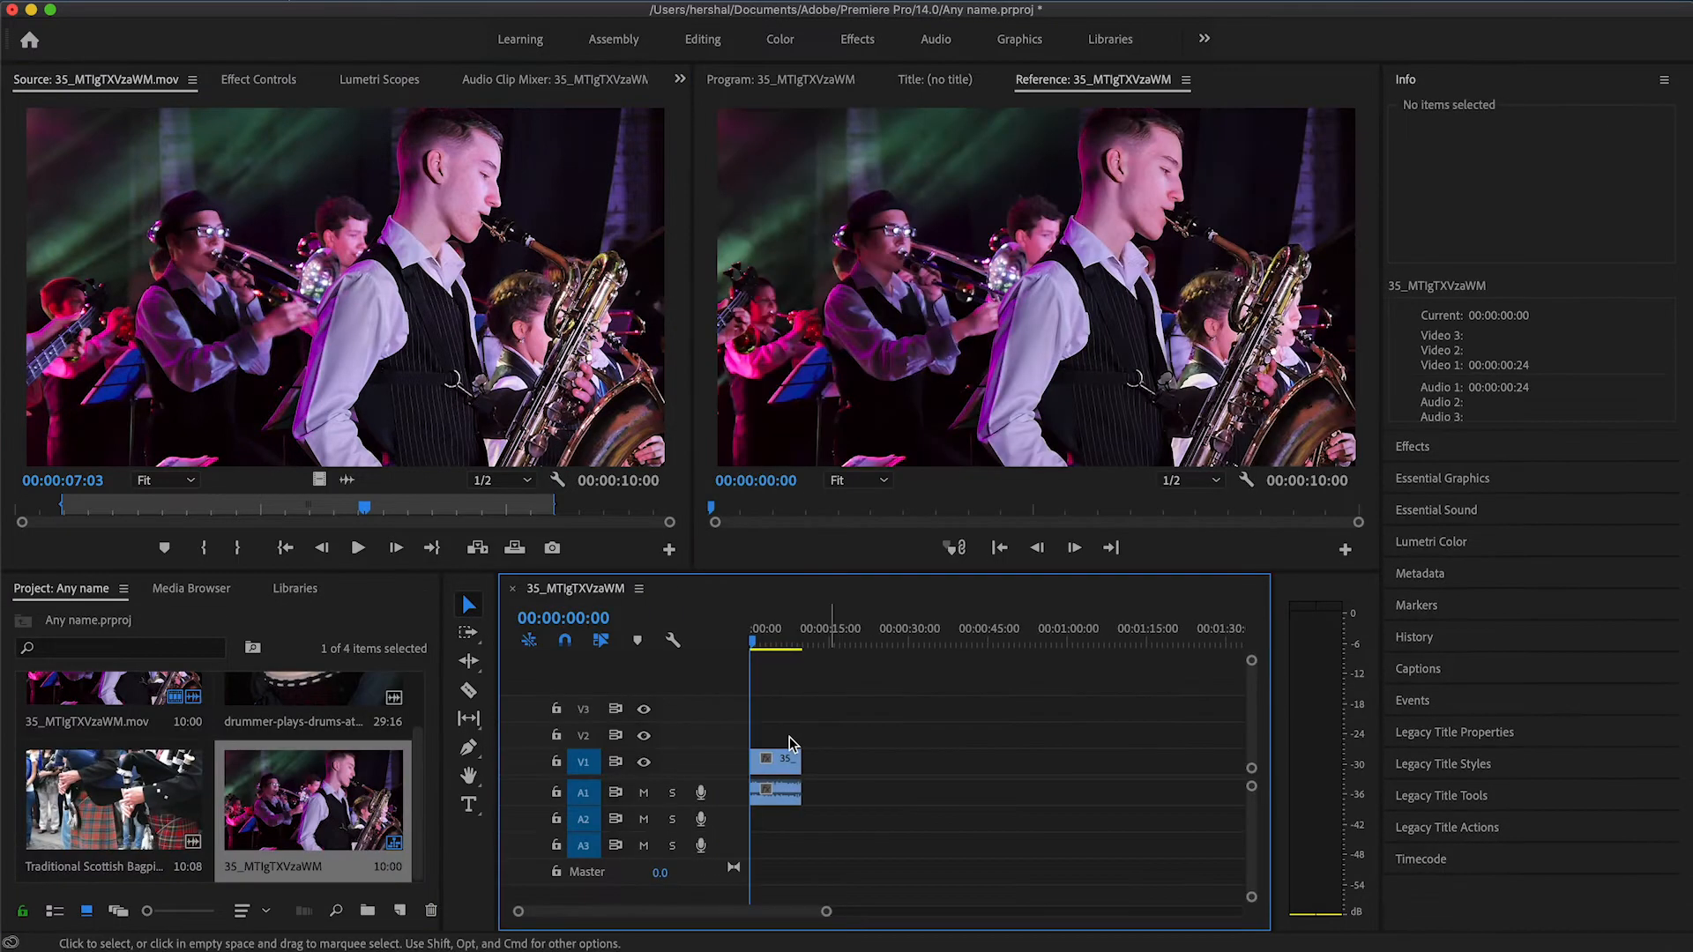
drag(826, 910, 765, 914)
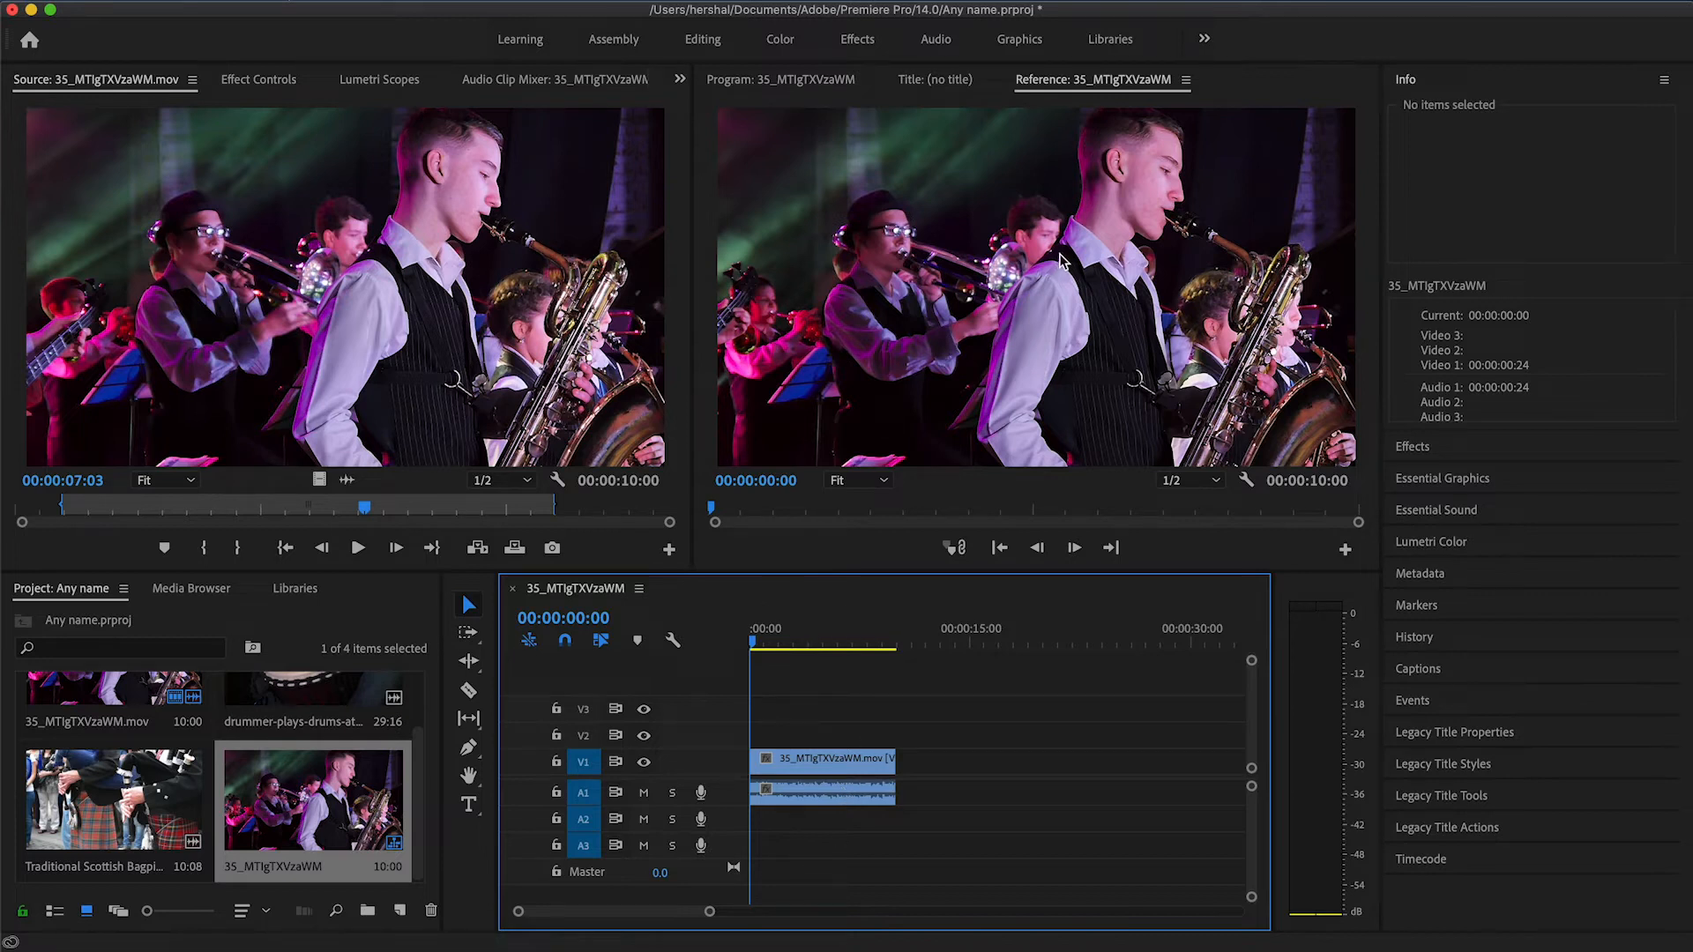
drag(754, 646, 371, 669)
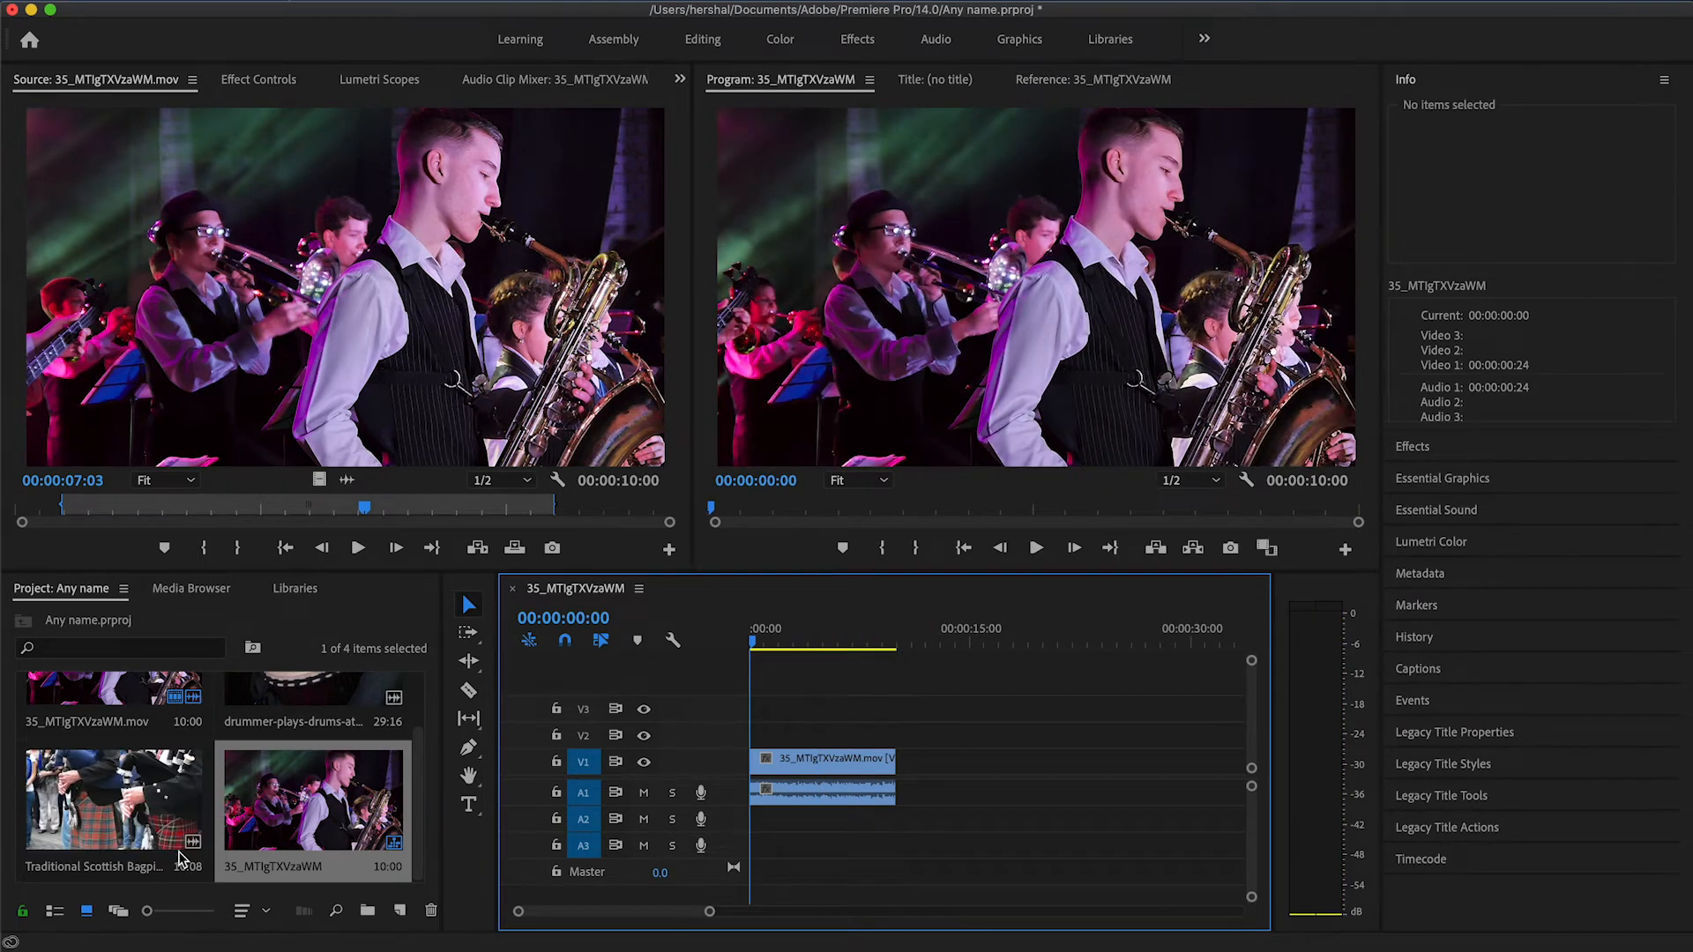
Load the Traditional Scottish Bagpipes clip into the Source monitor and mark its In point at 00:00:00:00
double_click(162, 806)
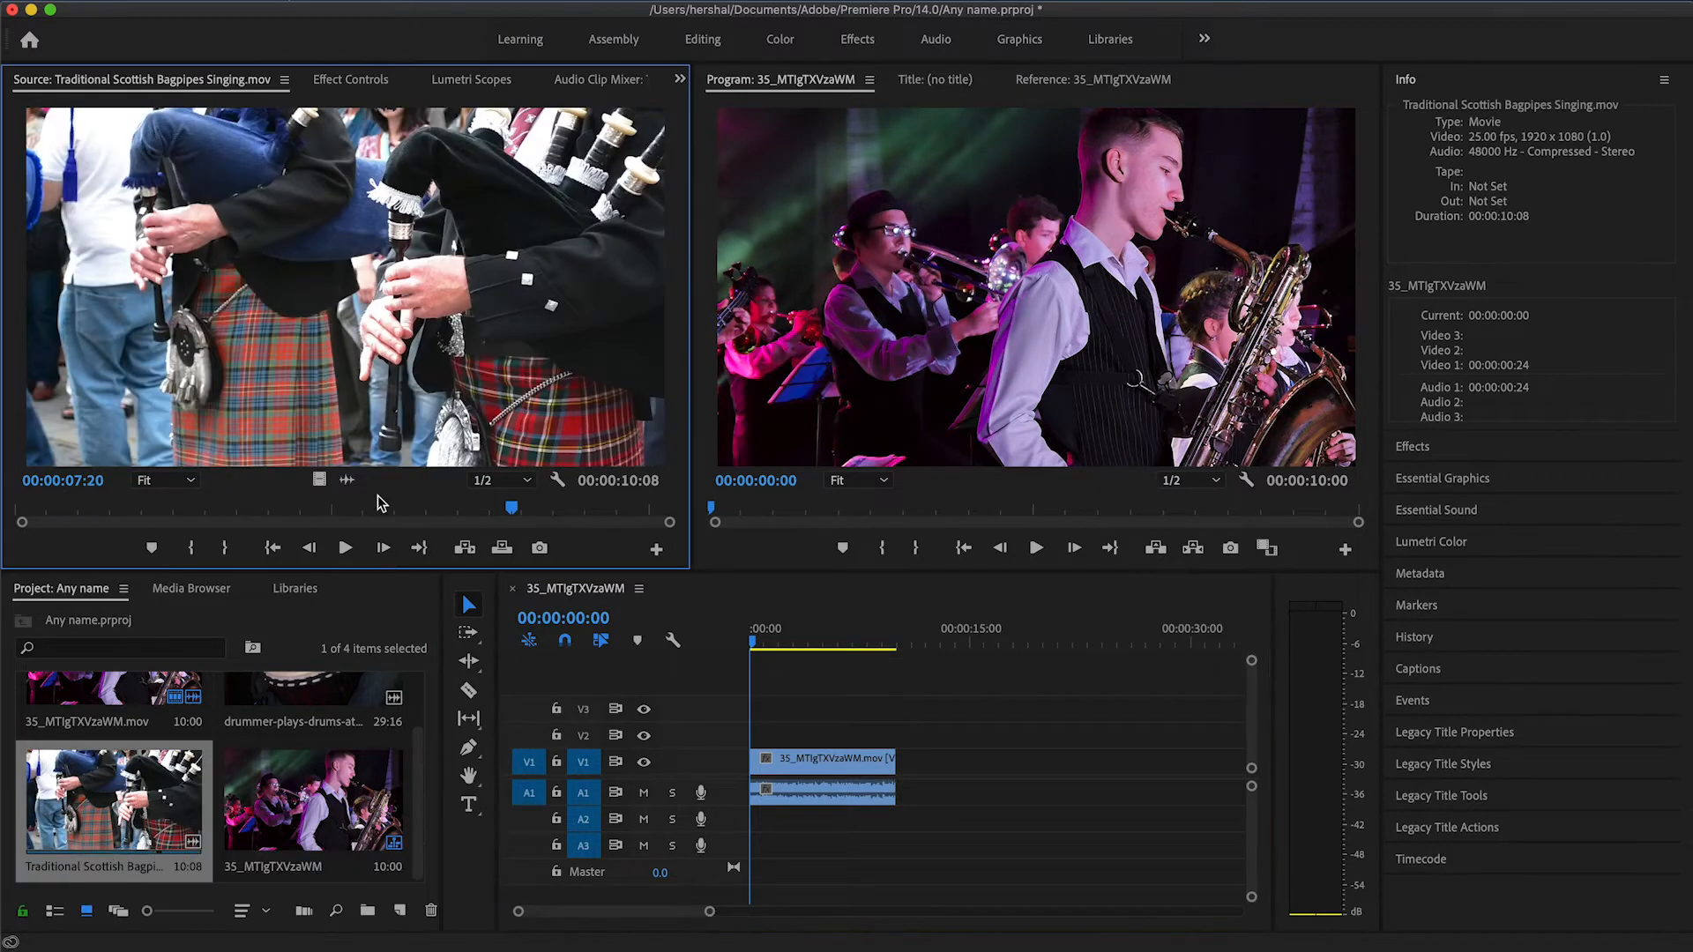
drag(514, 516, 751, 531)
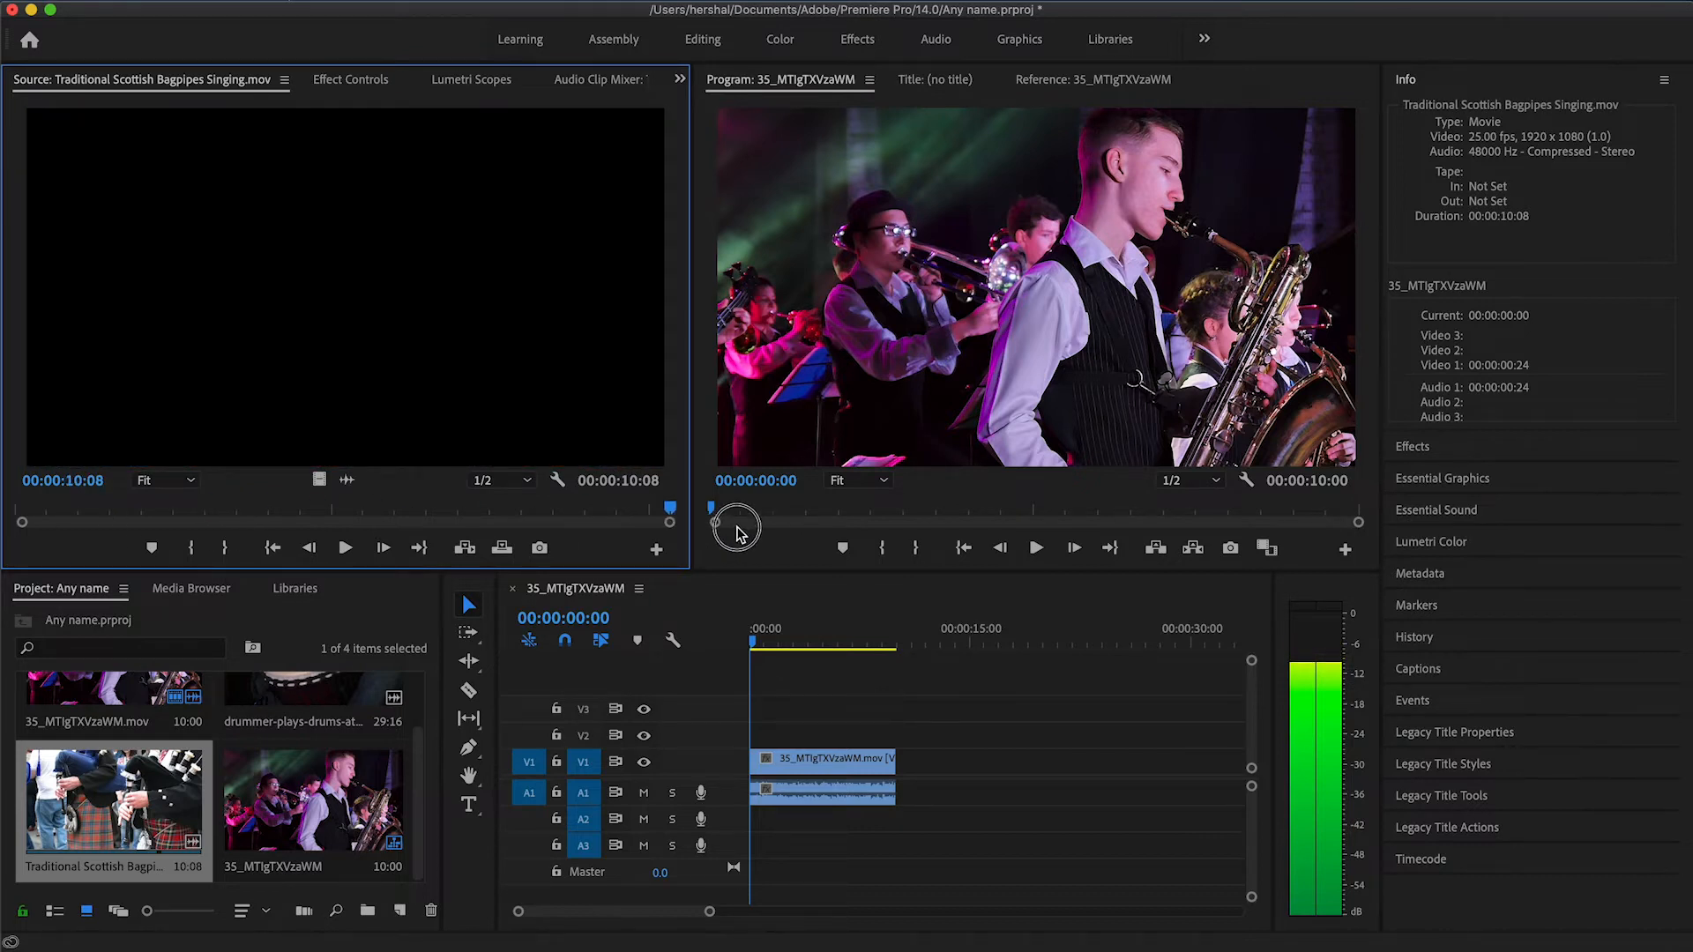
drag(751, 530, 31, 518)
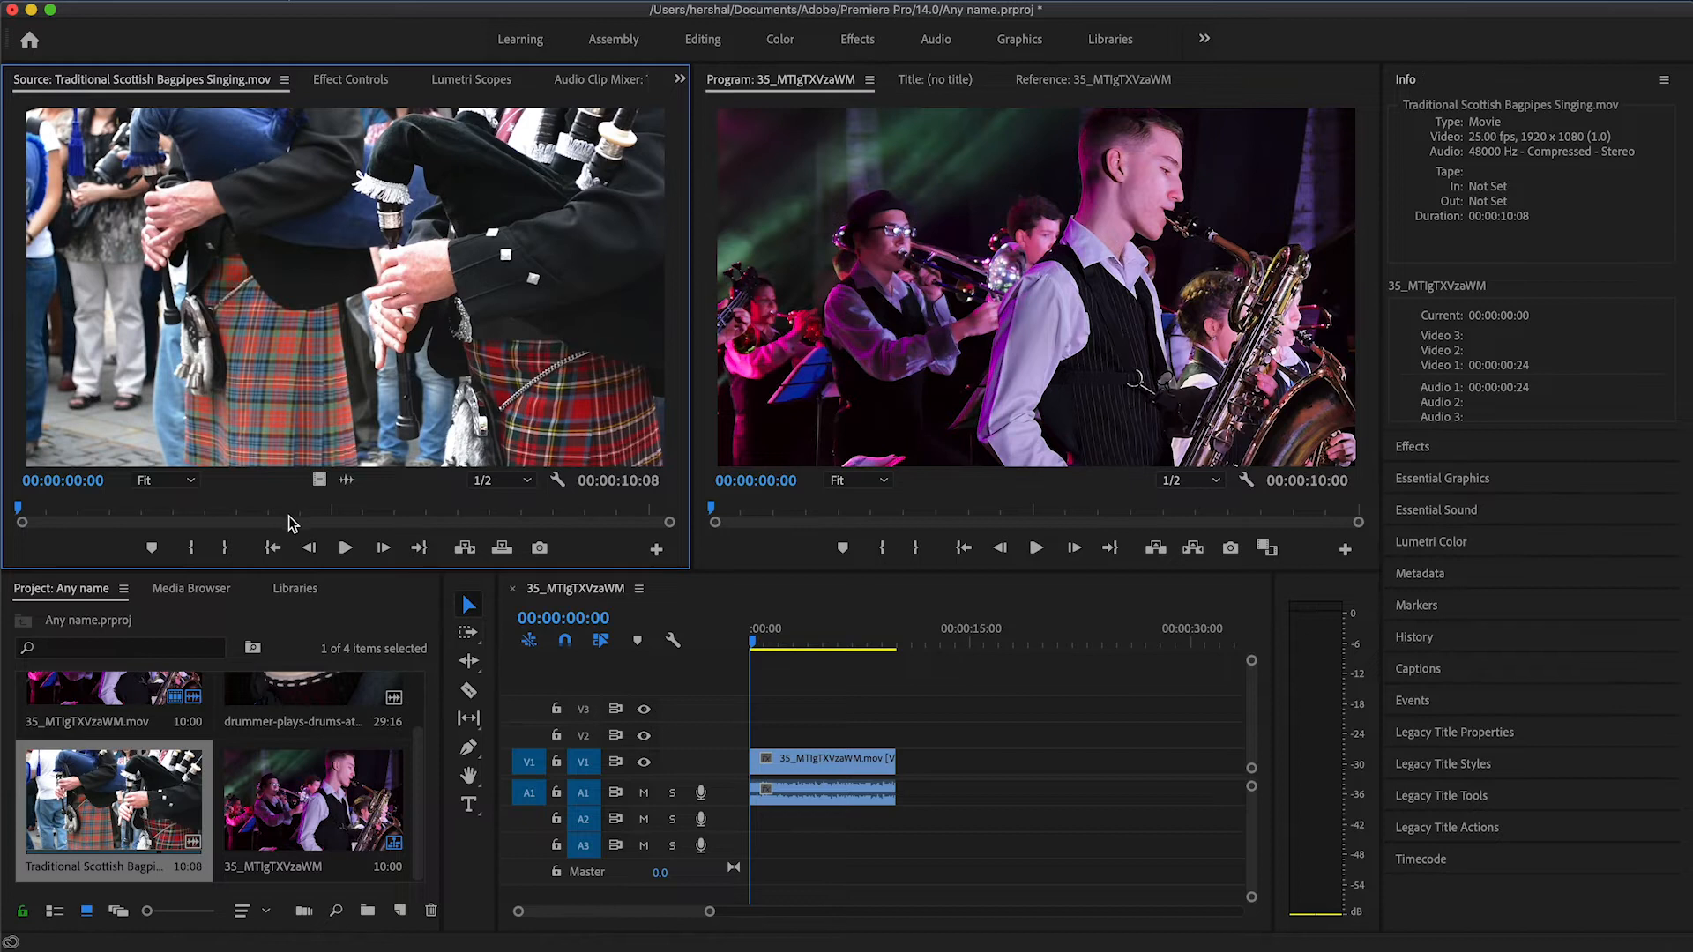
key(i)
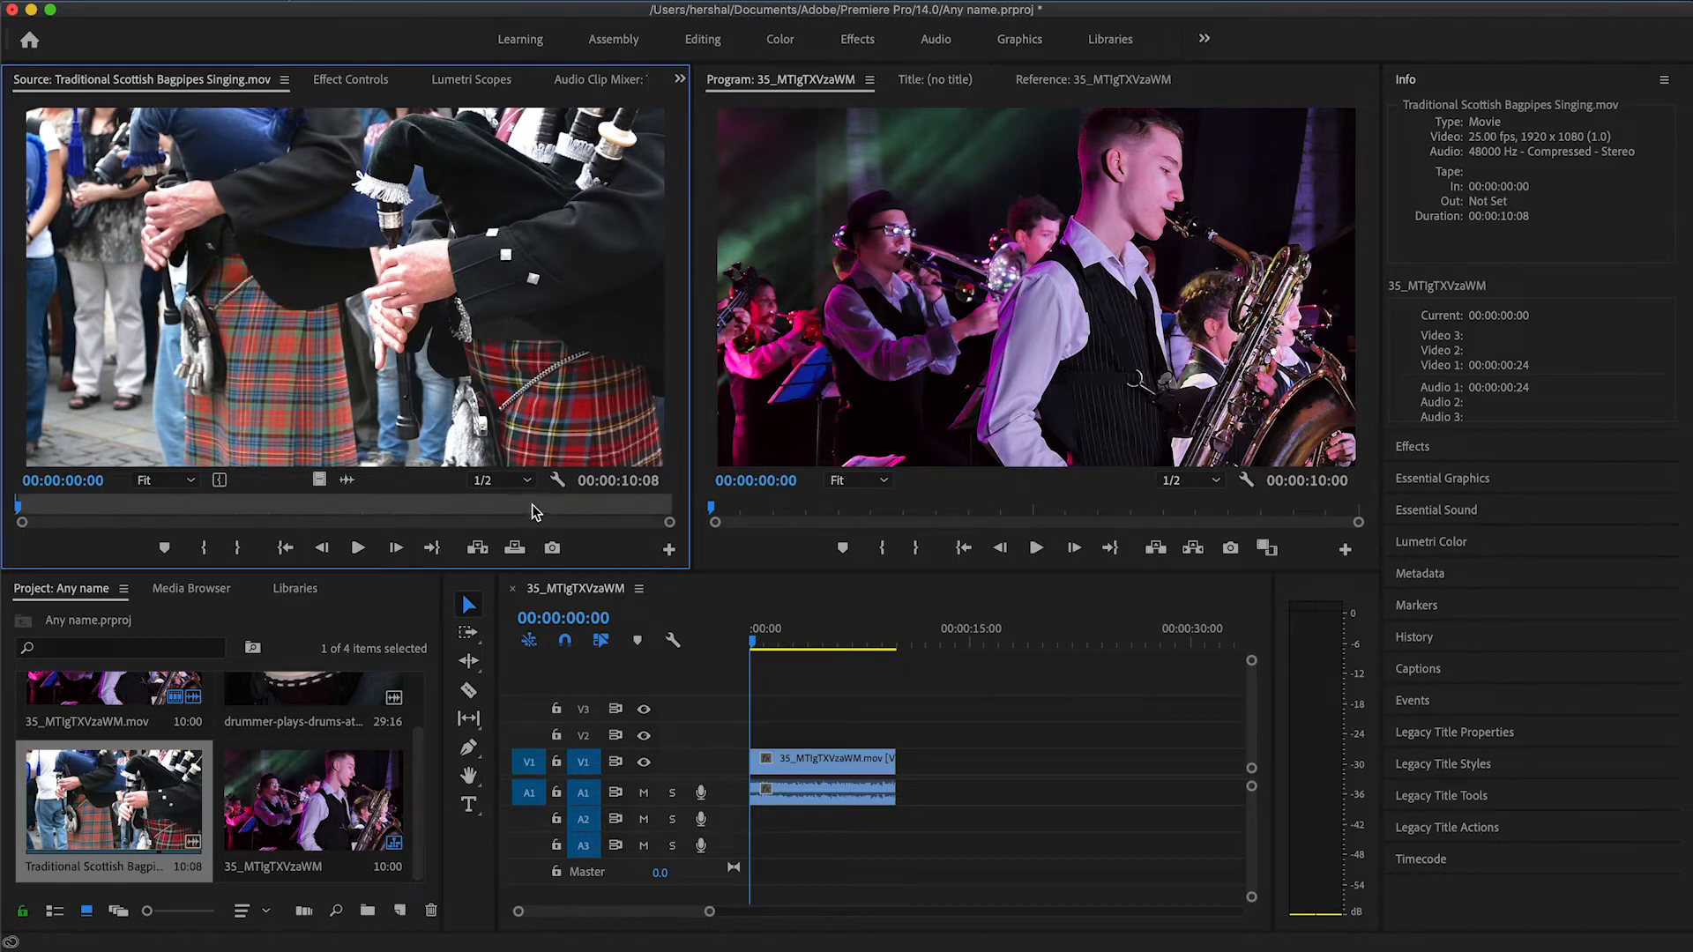
Mark the bagpipes clip's Out point at 00:00:10:00 and place the marked range directly after the saxophone clip in the sequence
click(667, 509)
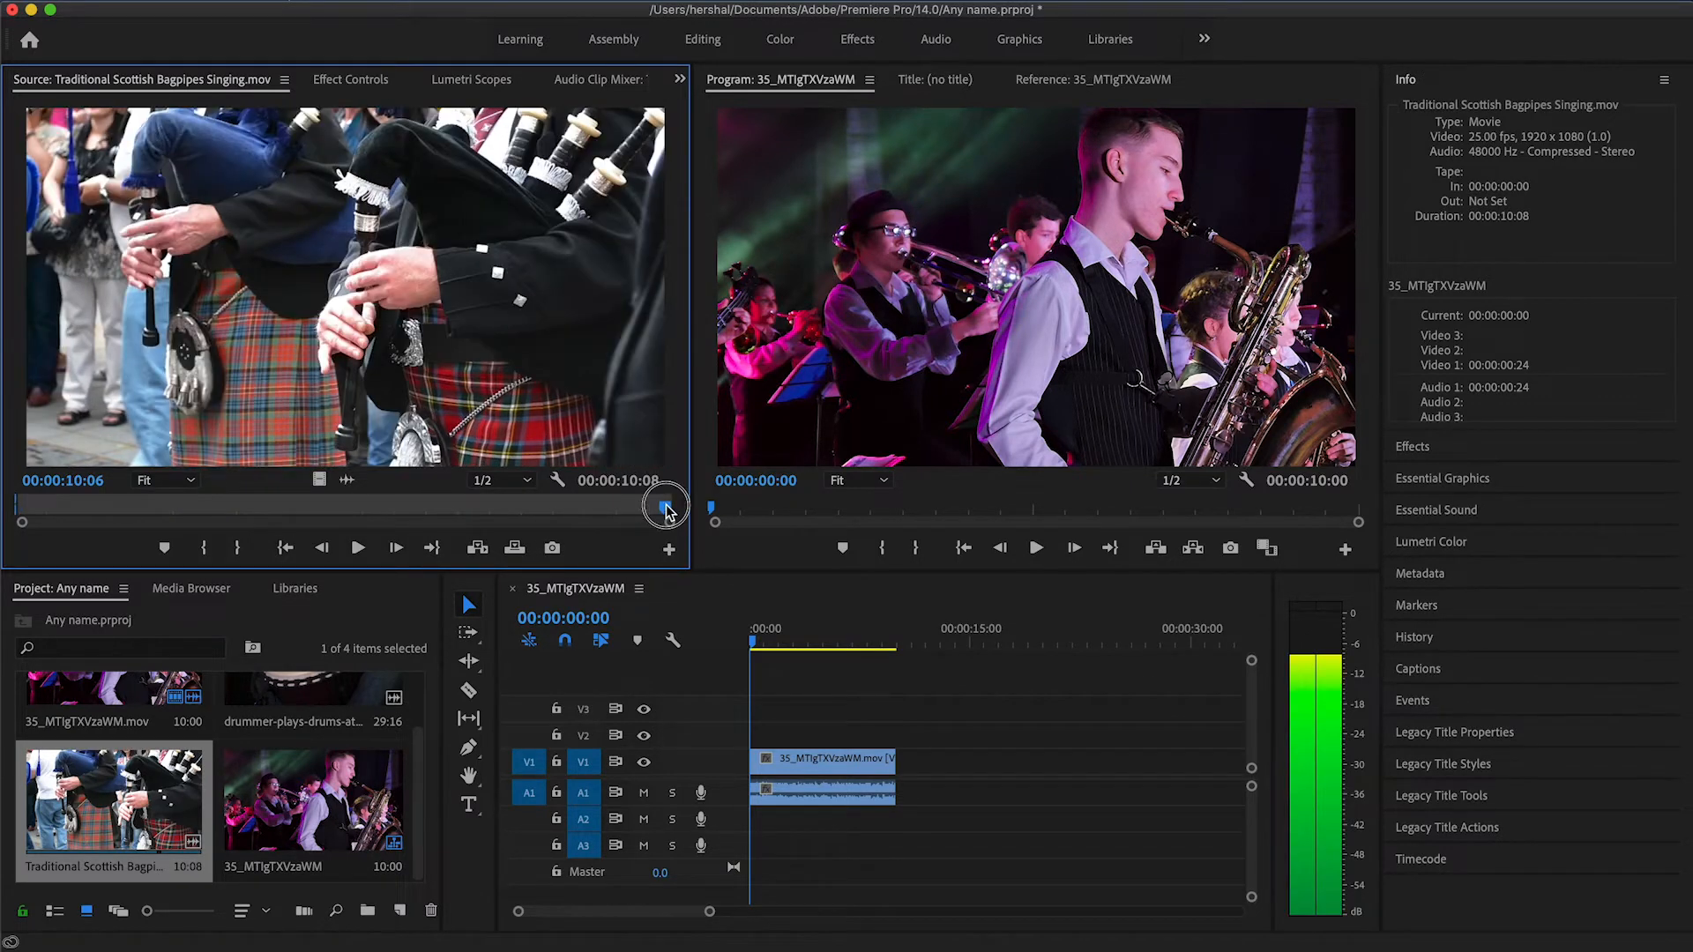
drag(666, 508, 649, 507)
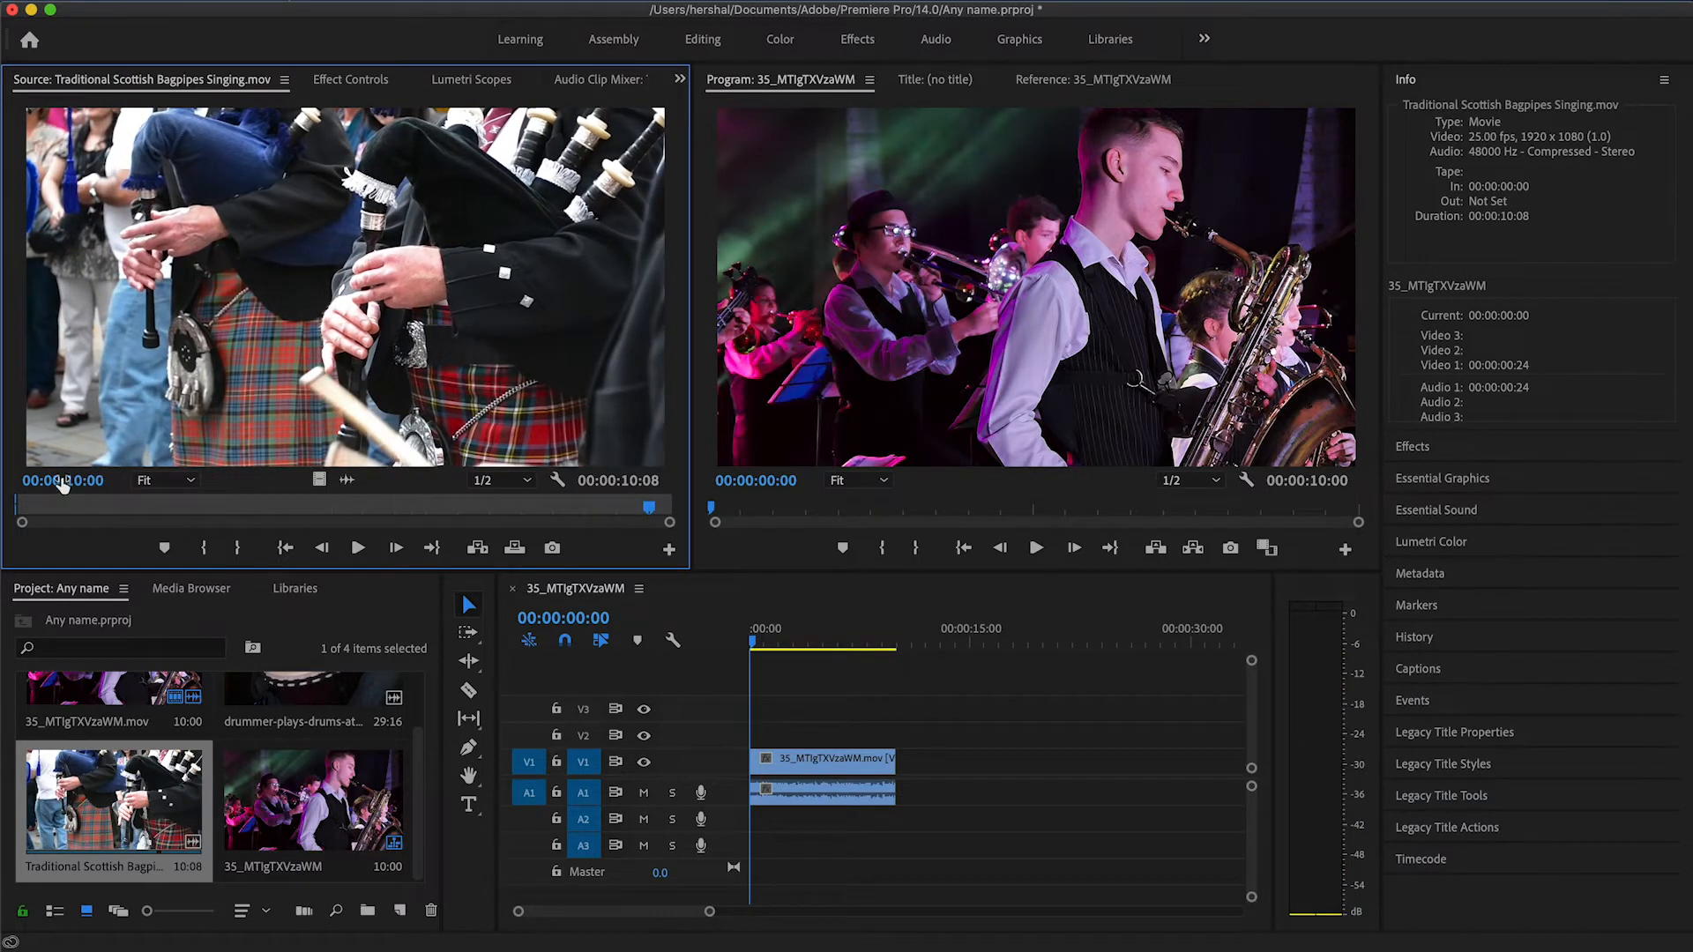
key(o)
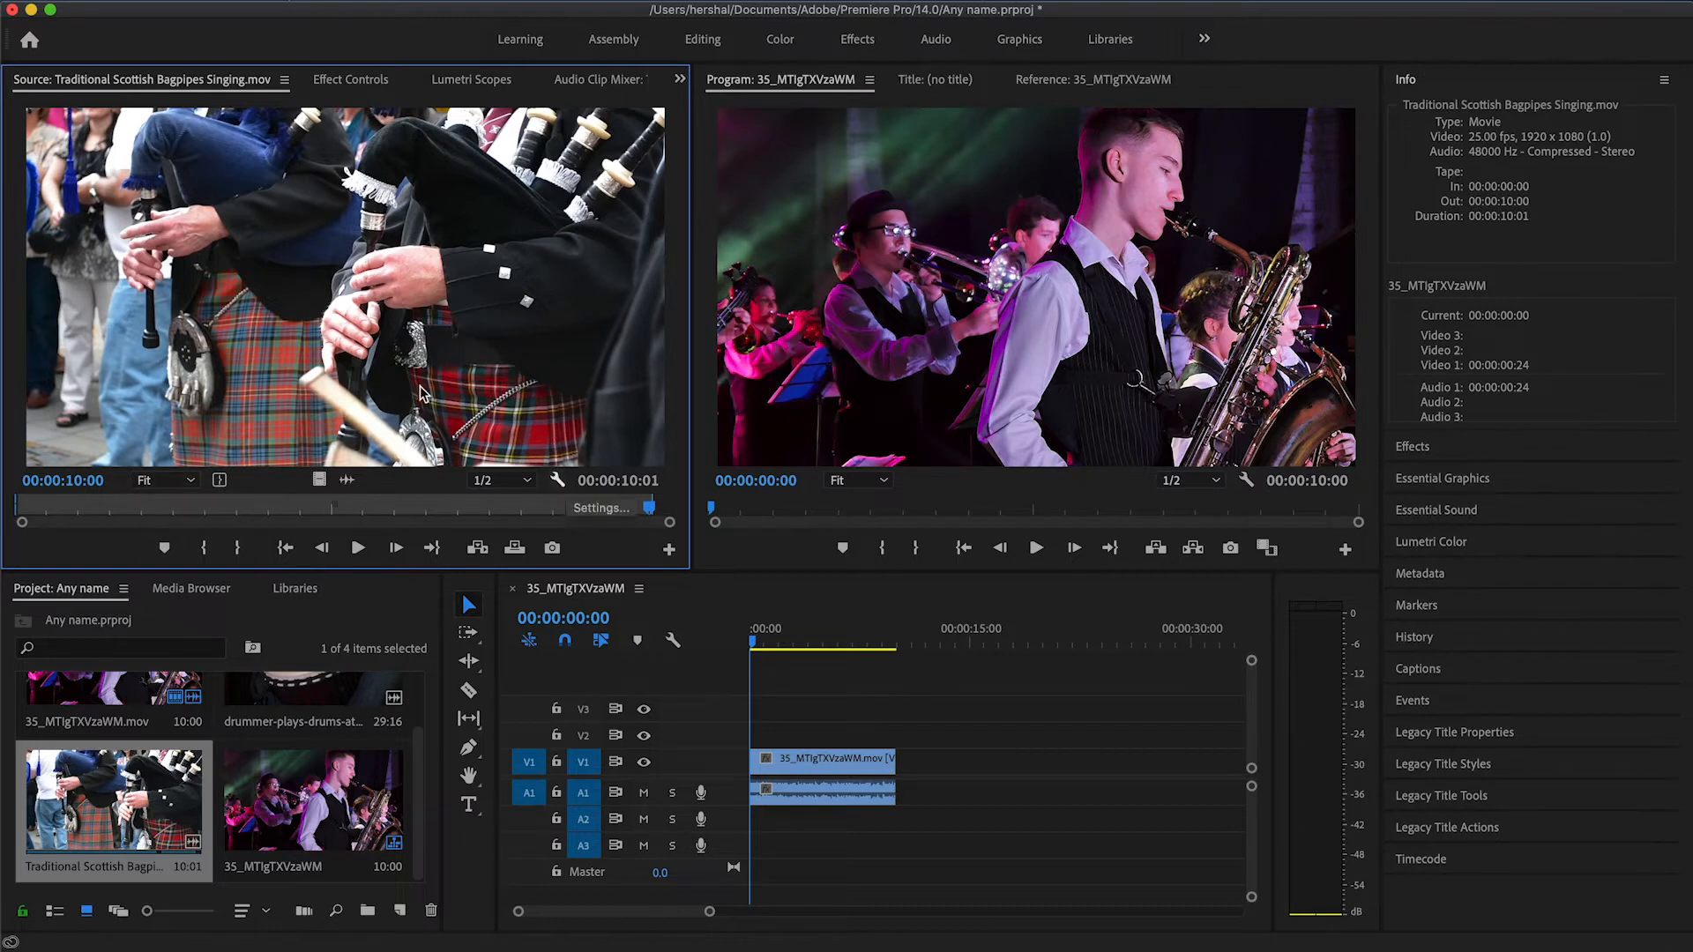
drag(348, 304, 900, 785)
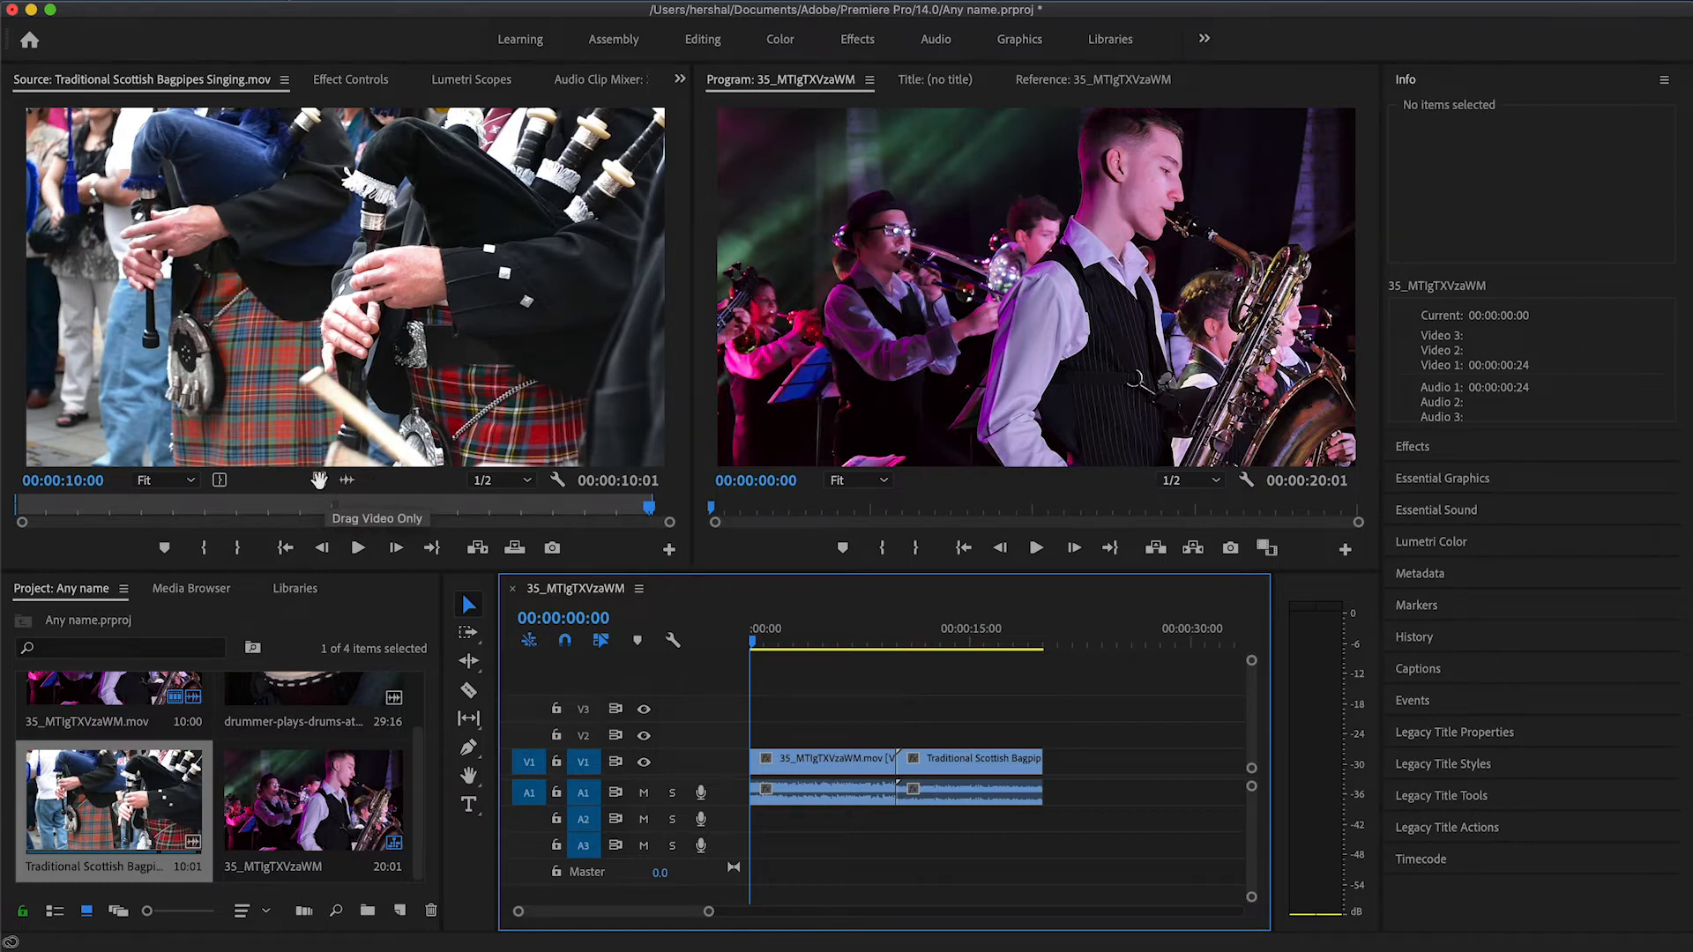
Add a video-only copy of the bagpipes range on V1 beyond the assembled clips and delete it again
drag(317, 479, 1075, 767)
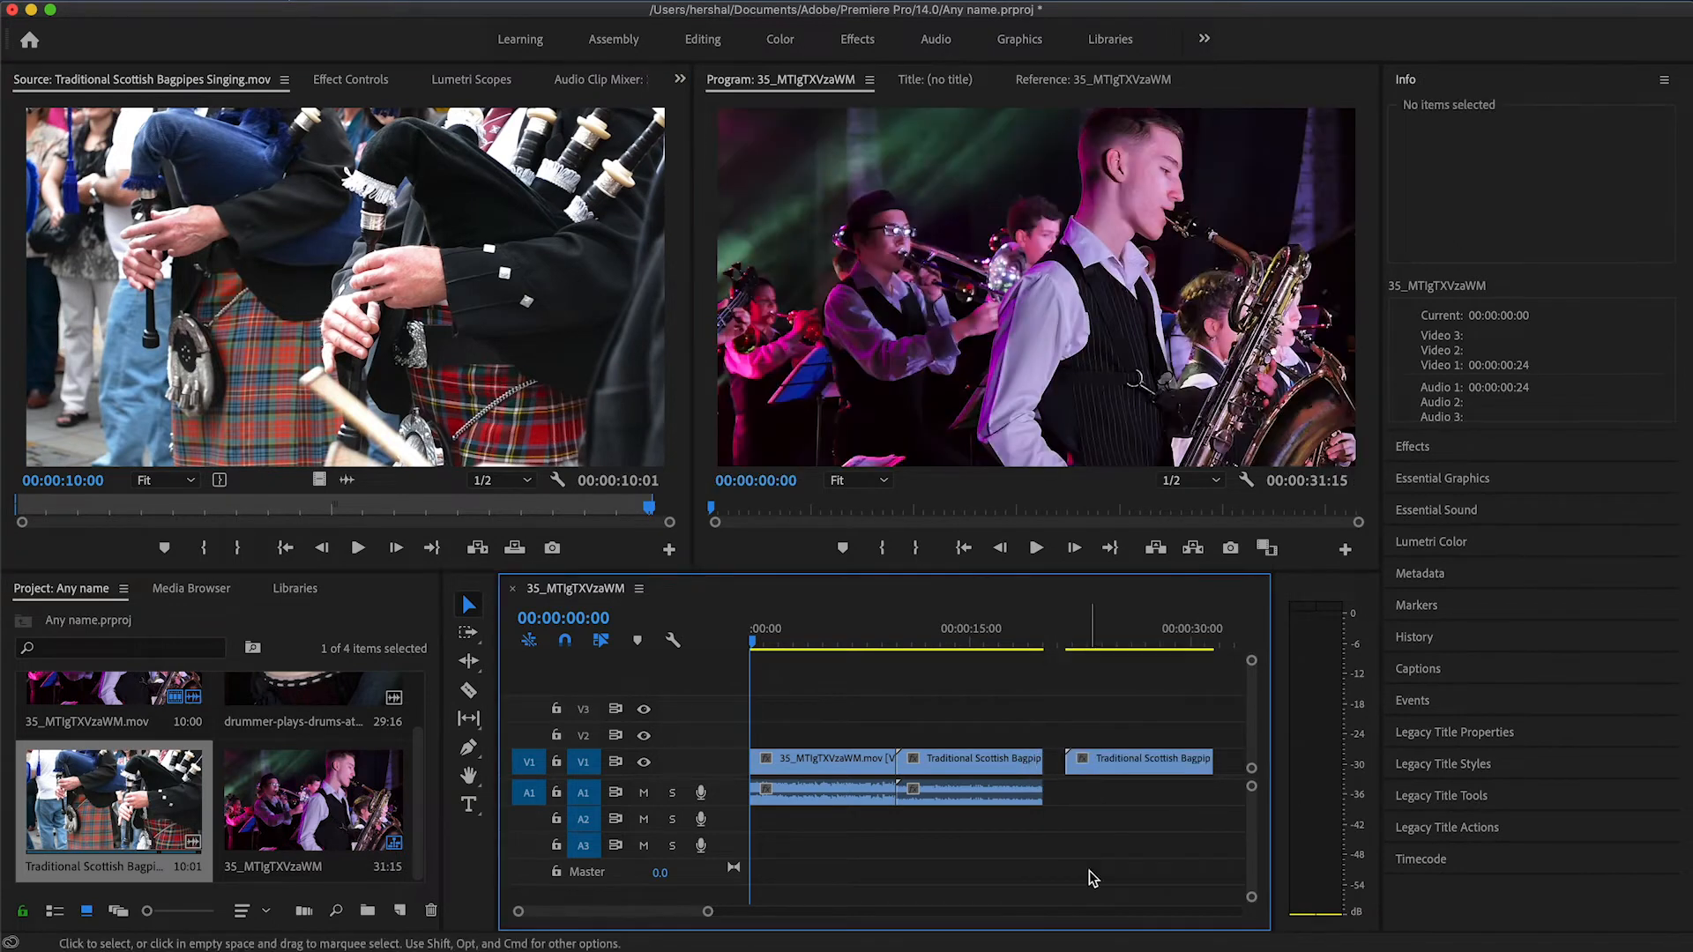
click(1124, 775)
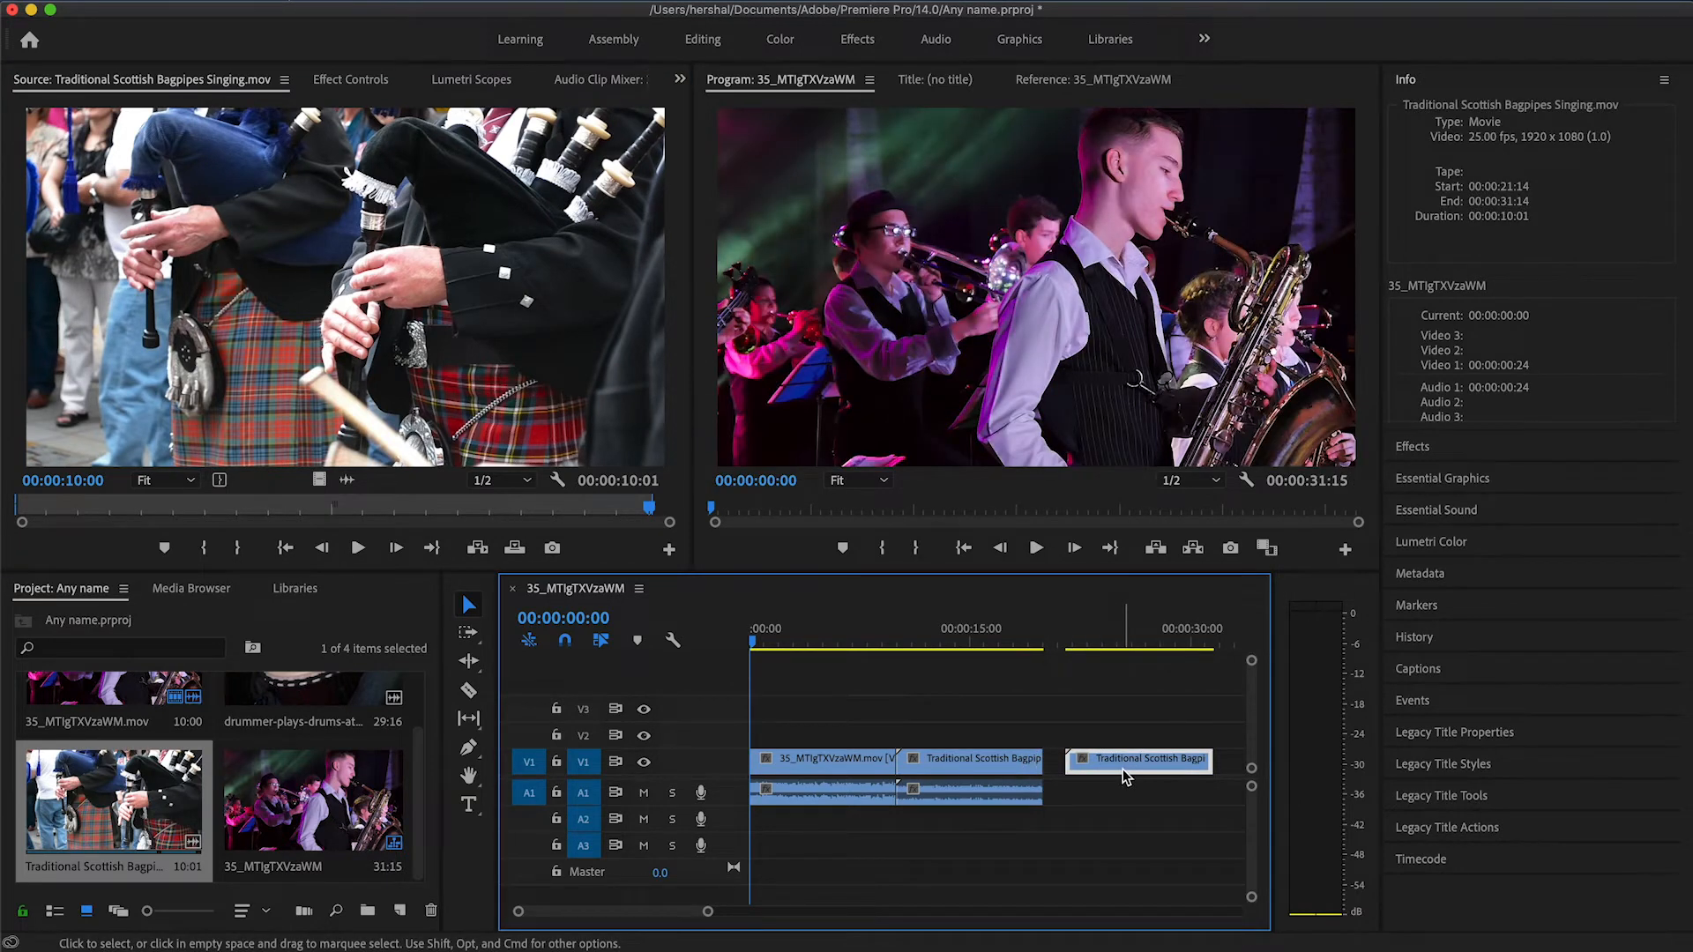
key(Delete)
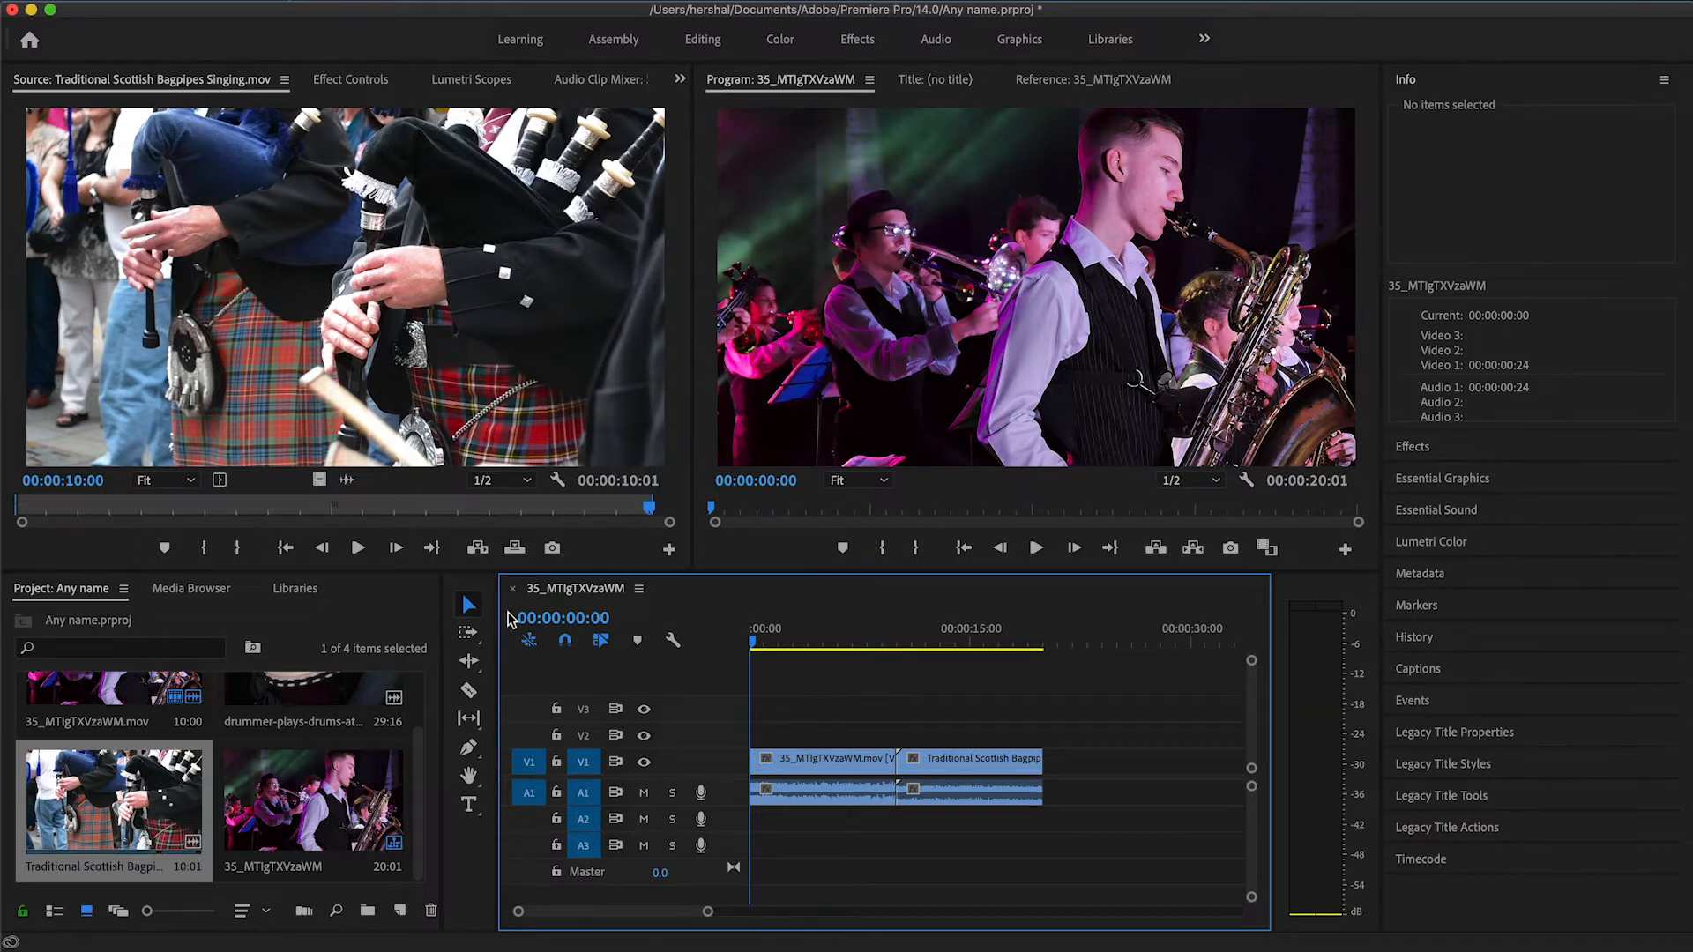
Load the drummer clip into the Source monitor and mark In and Out points for a 10-second range
drag(752, 648, 1008, 649)
drag(420, 751, 417, 713)
double_click(326, 737)
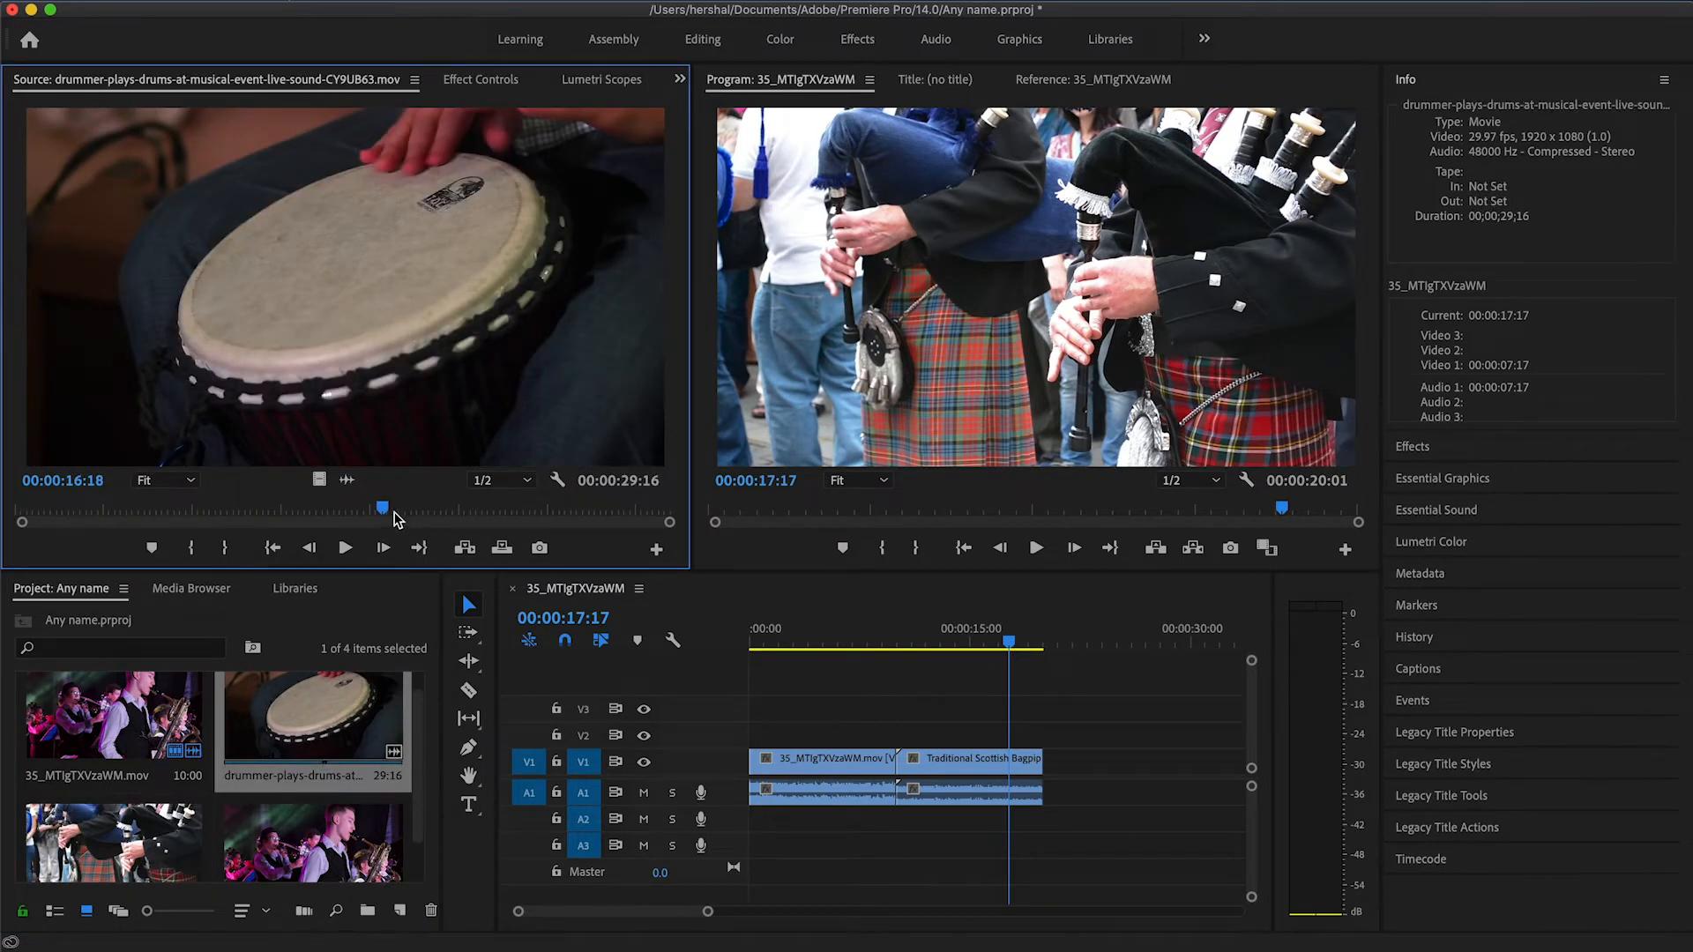
mouse_move(379, 513)
mouse_down()
mouse_move(178, 518)
mouse_move(400, 502)
mouse_up()
key(i)
key(o)
Place the marked drummer range directly after the bagpipes clip and return the playhead to the sequence start
drag(294, 260, 1051, 794)
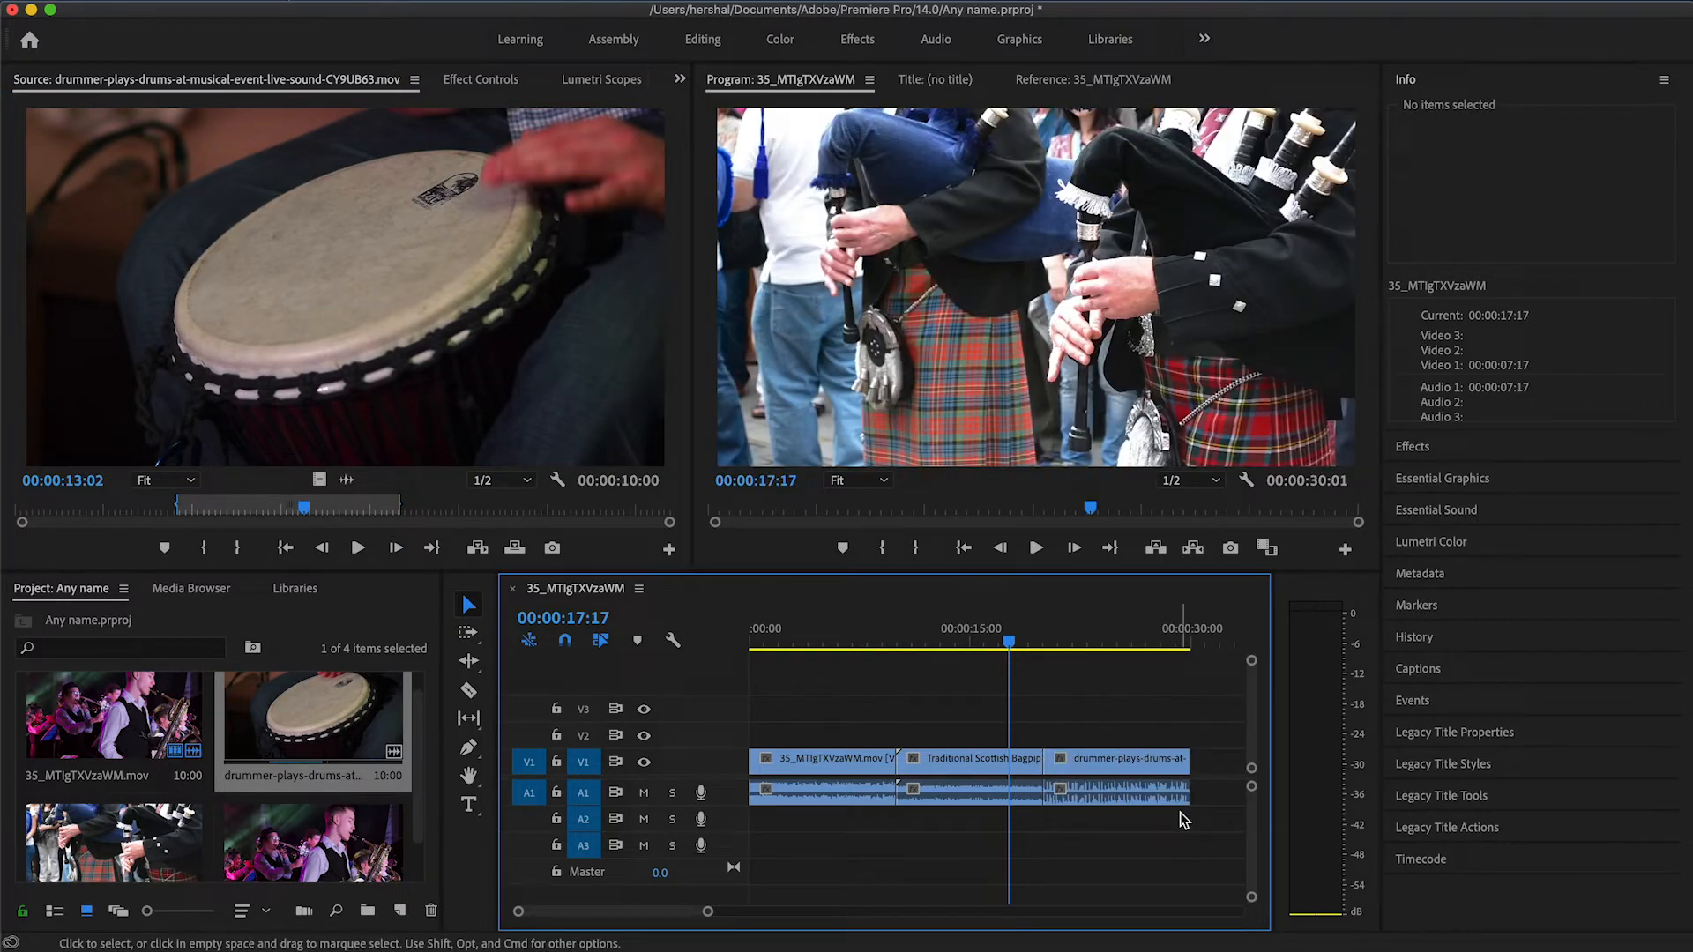
drag(1009, 642, 718, 640)
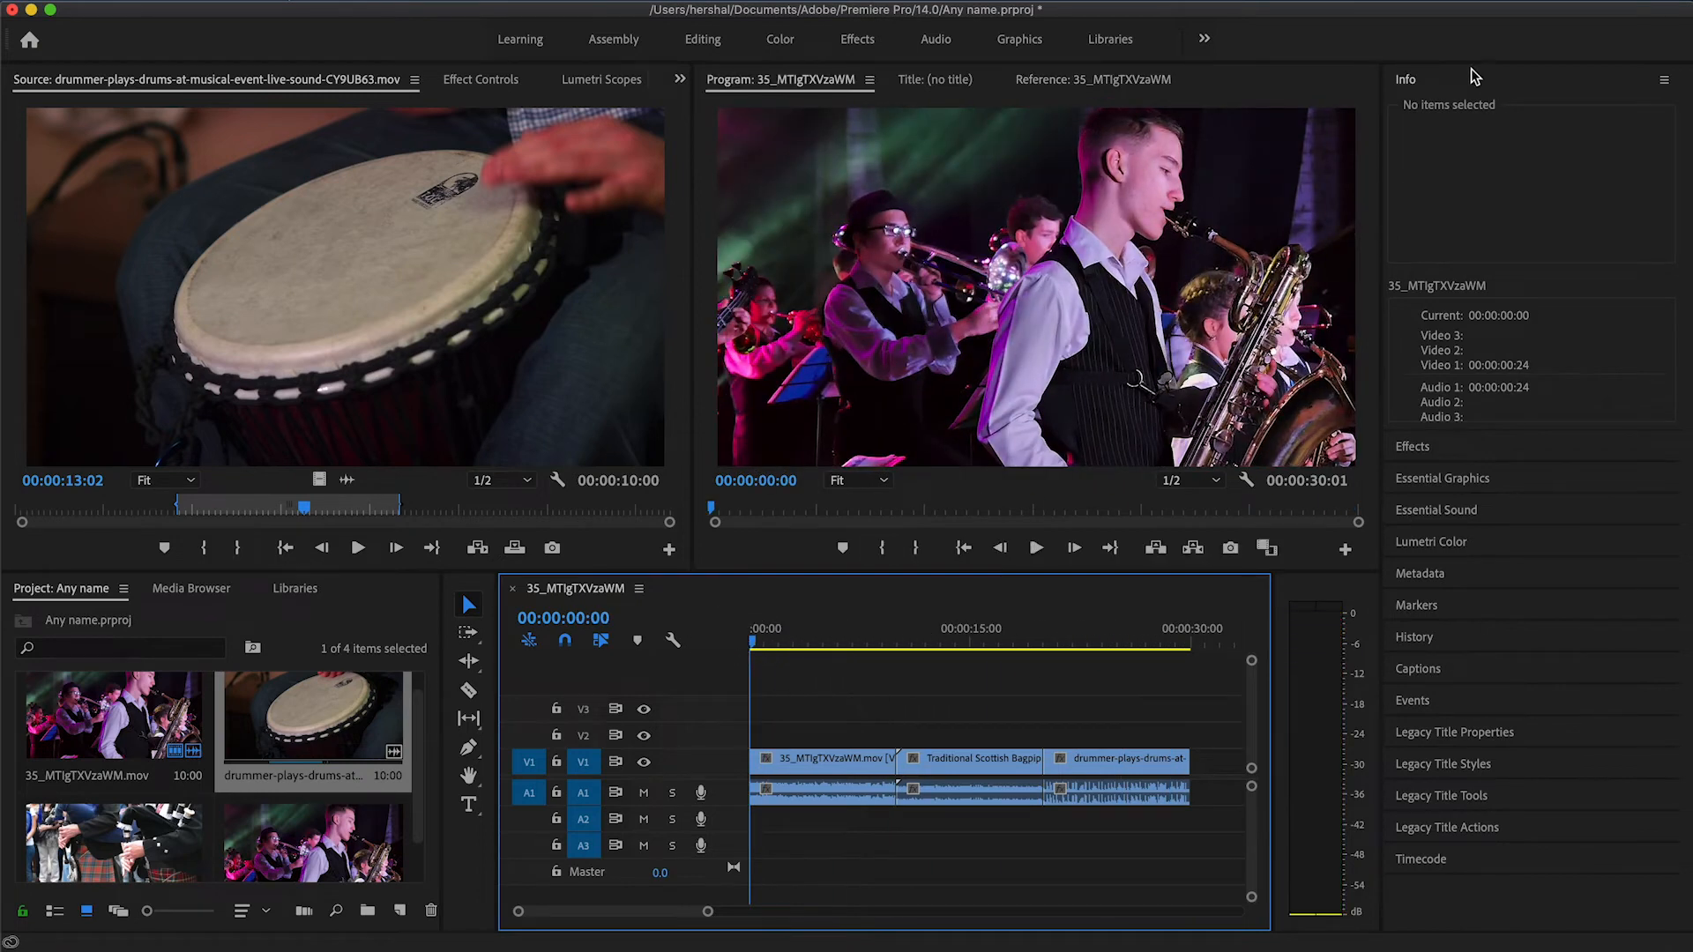
Switch to the Effects workspace, enlarge the effects list and show the Dissolve video transitions
click(858, 39)
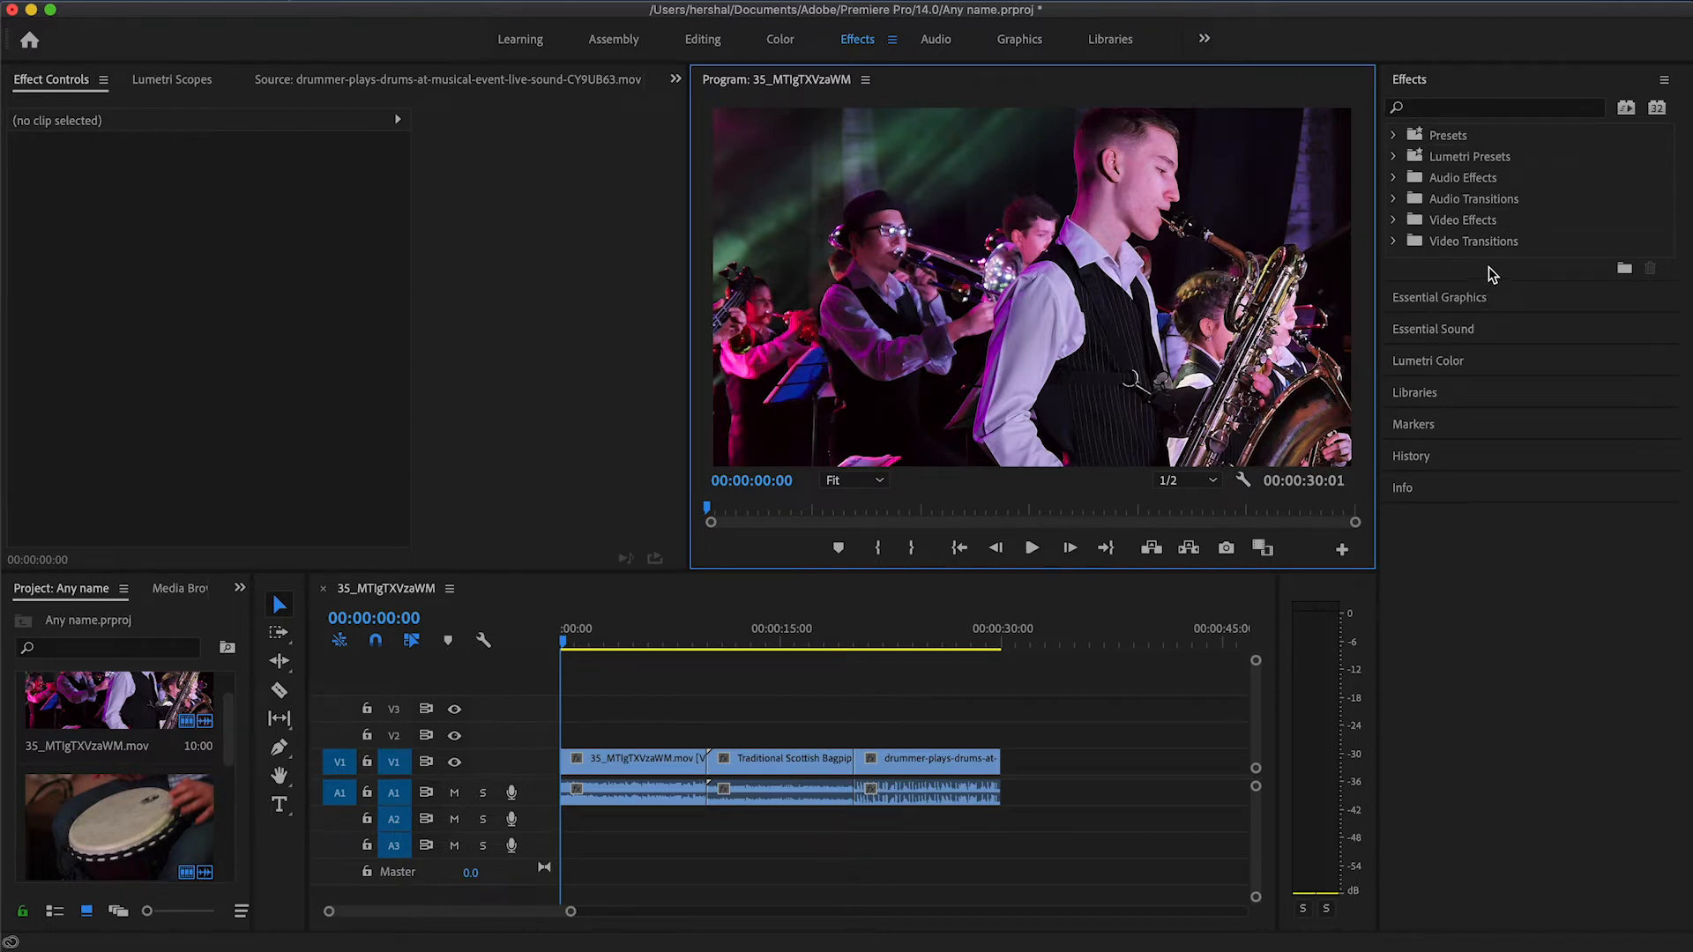
drag(1490, 284, 1500, 698)
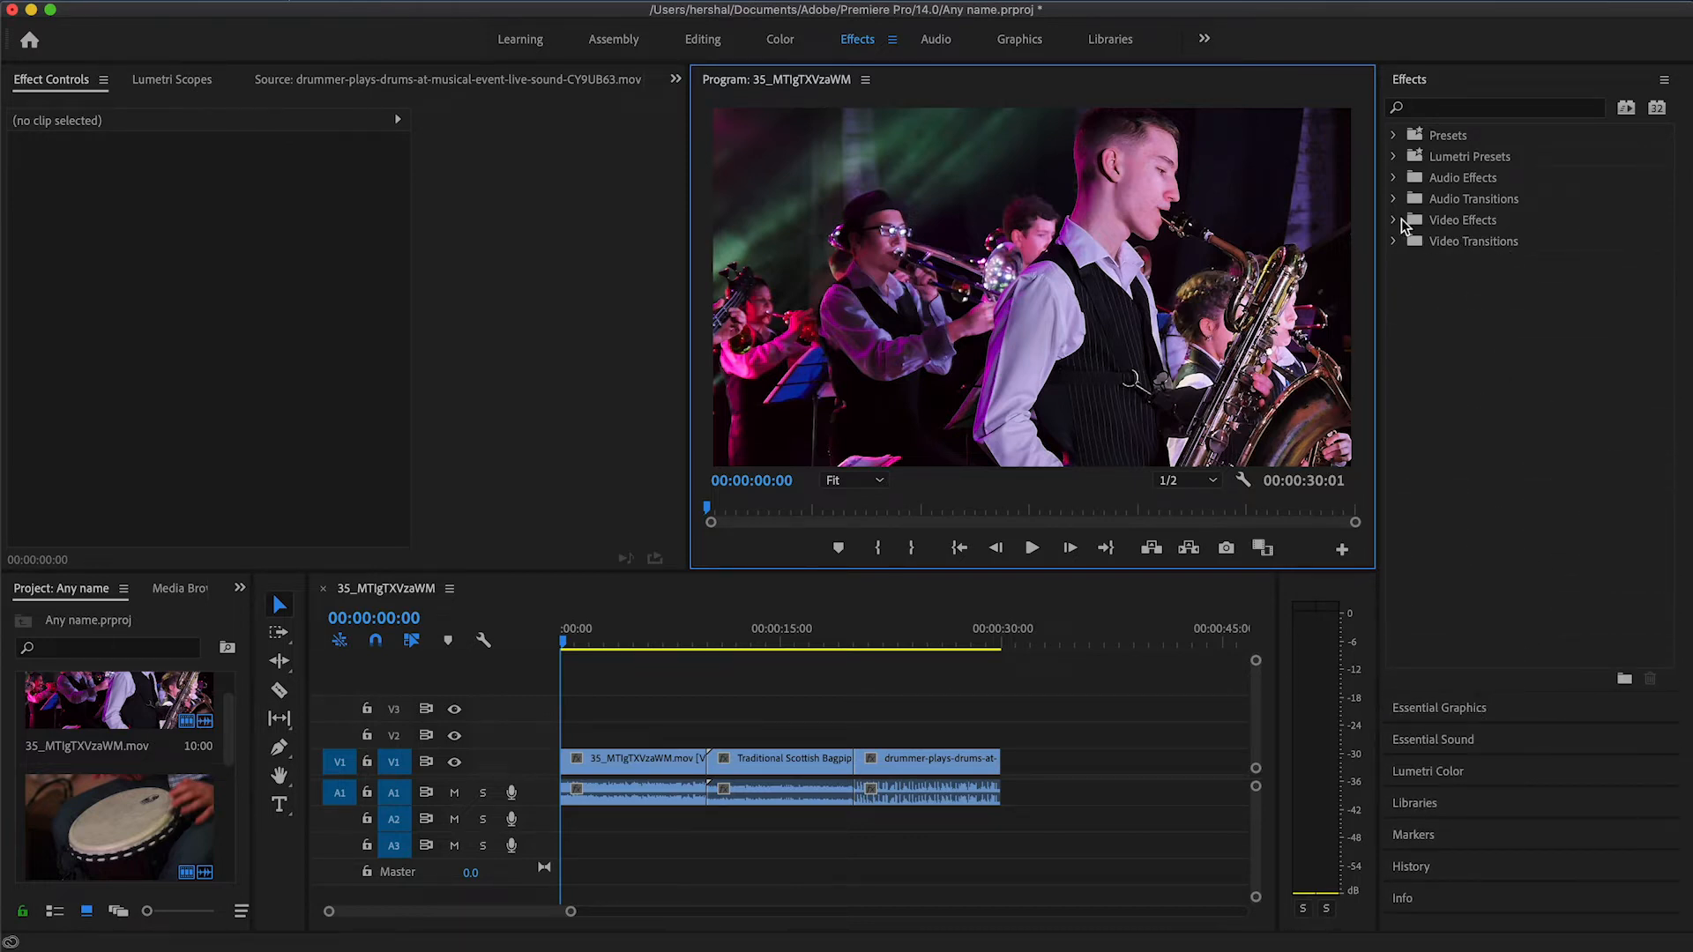
click(1394, 243)
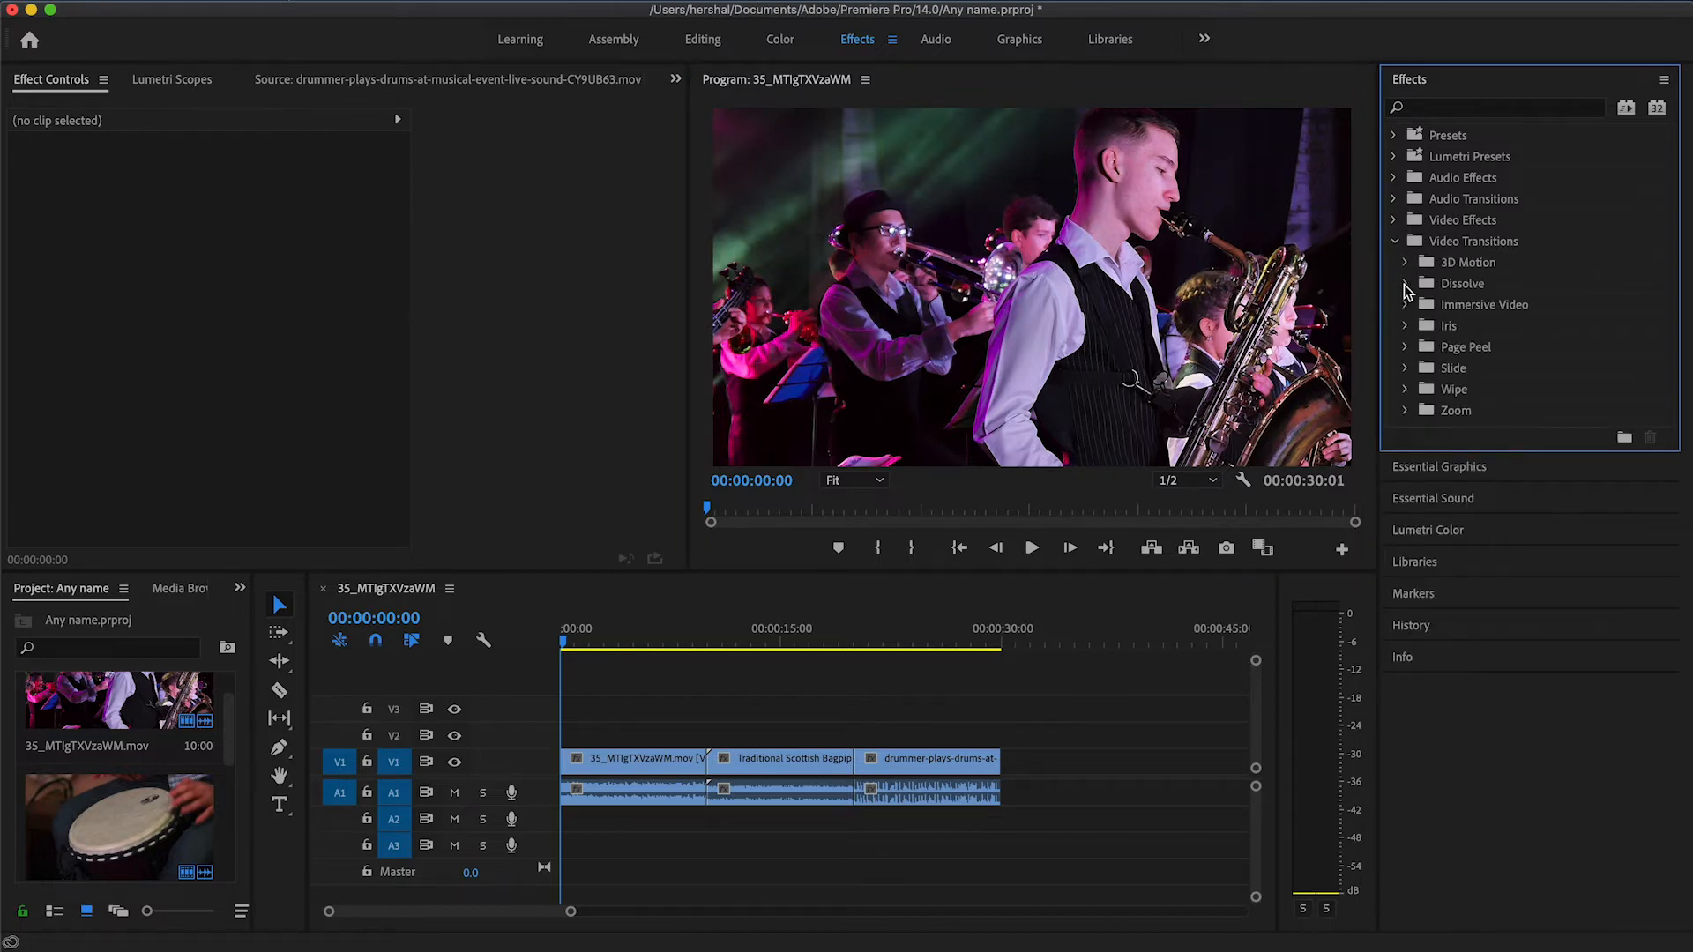
click(1405, 284)
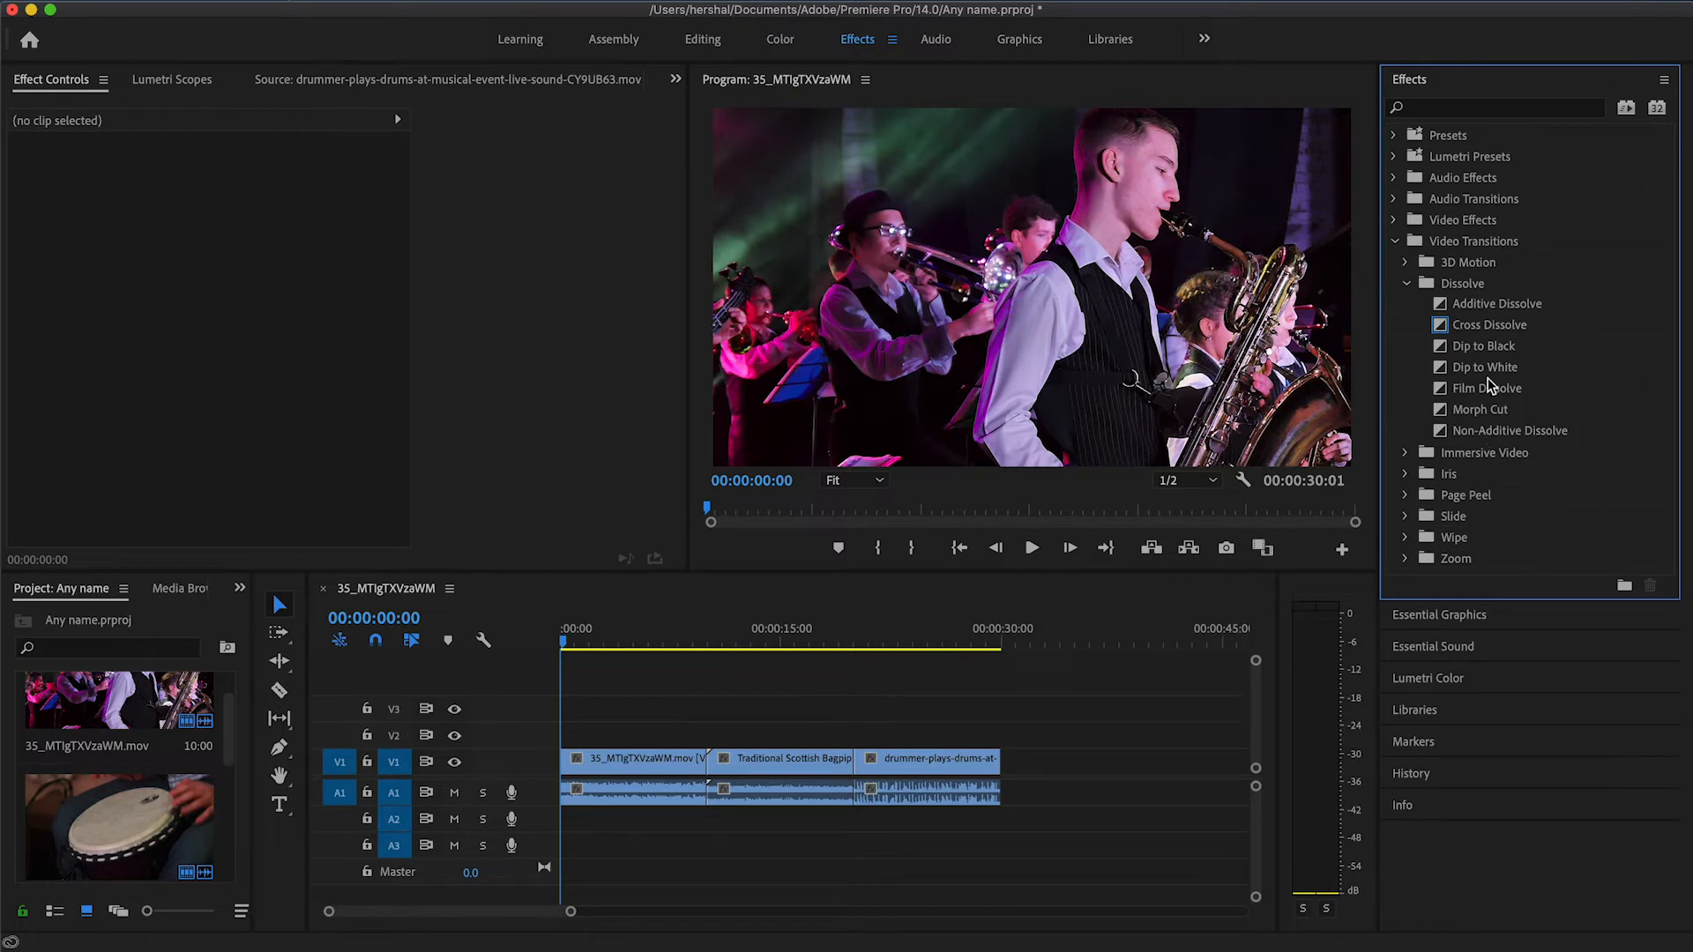
Add a Cross Dissolve at both cuts between the three clips and undo them
drag(1490, 327, 703, 769)
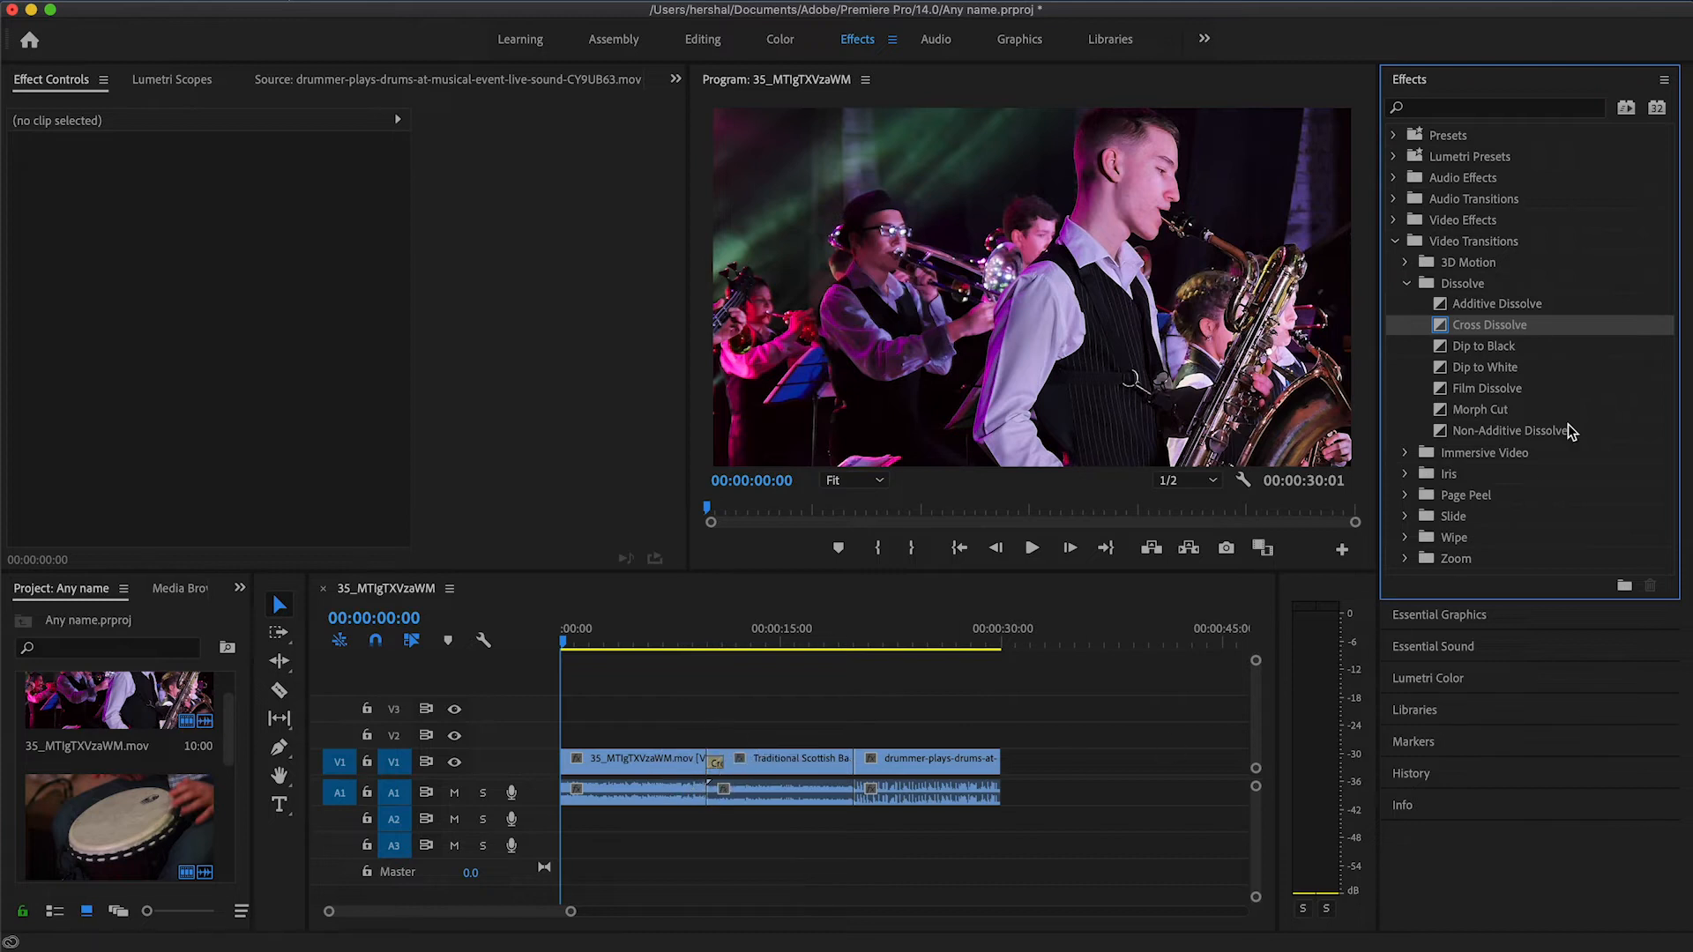
drag(1490, 326, 853, 771)
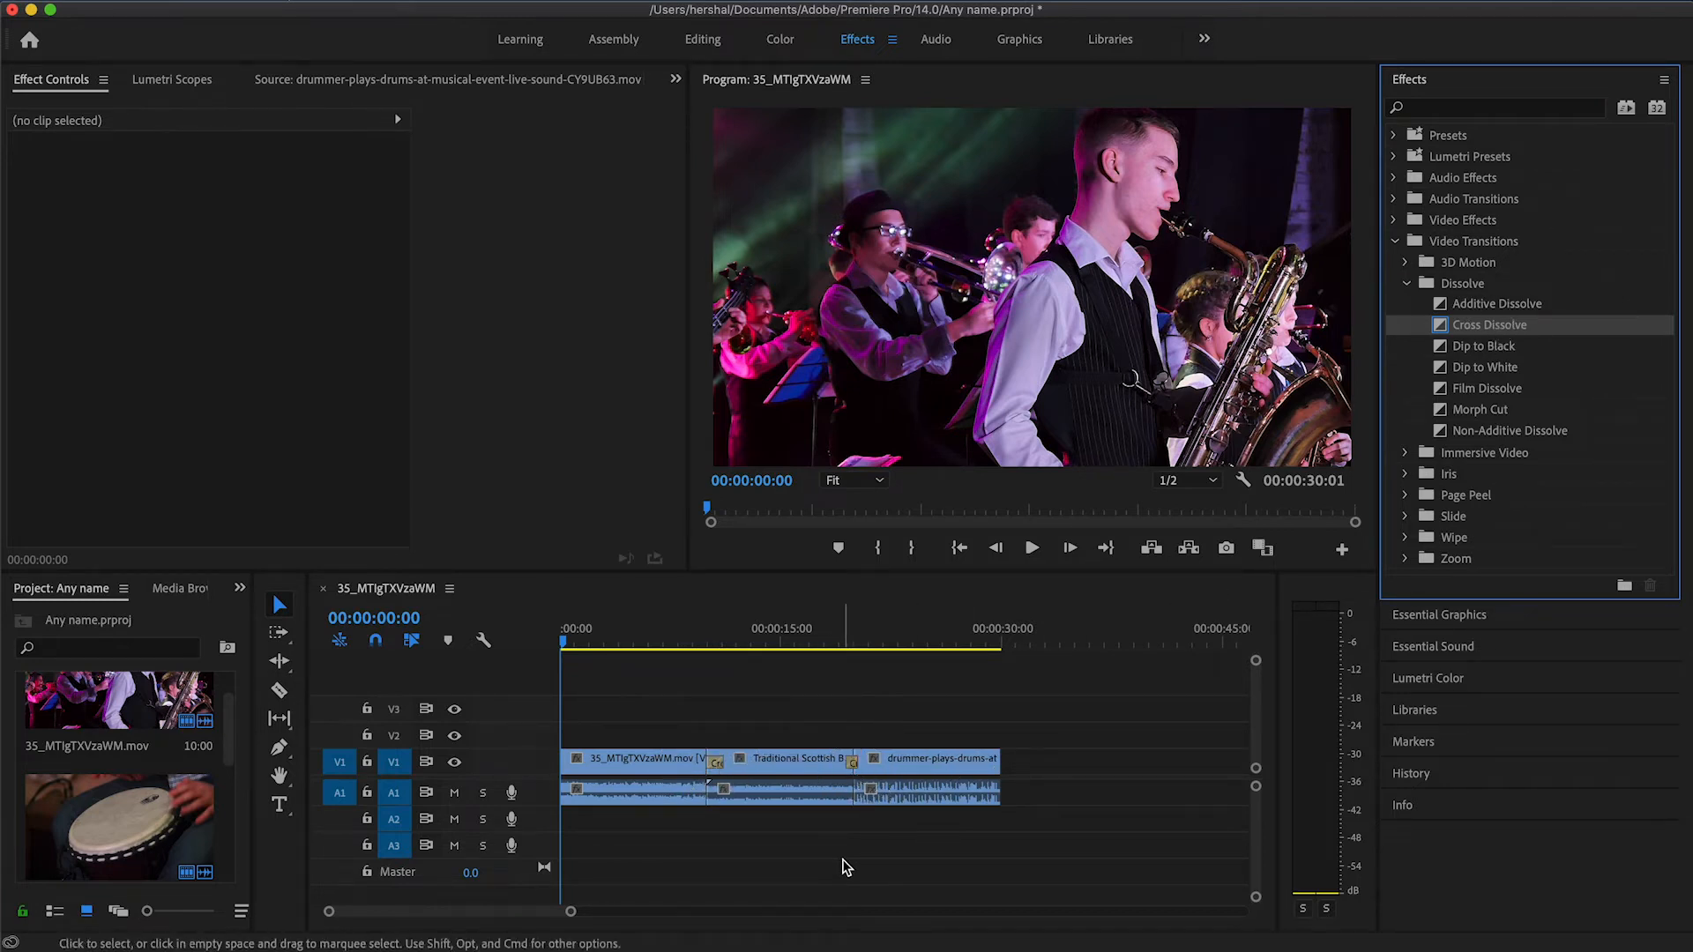
key(super+z)
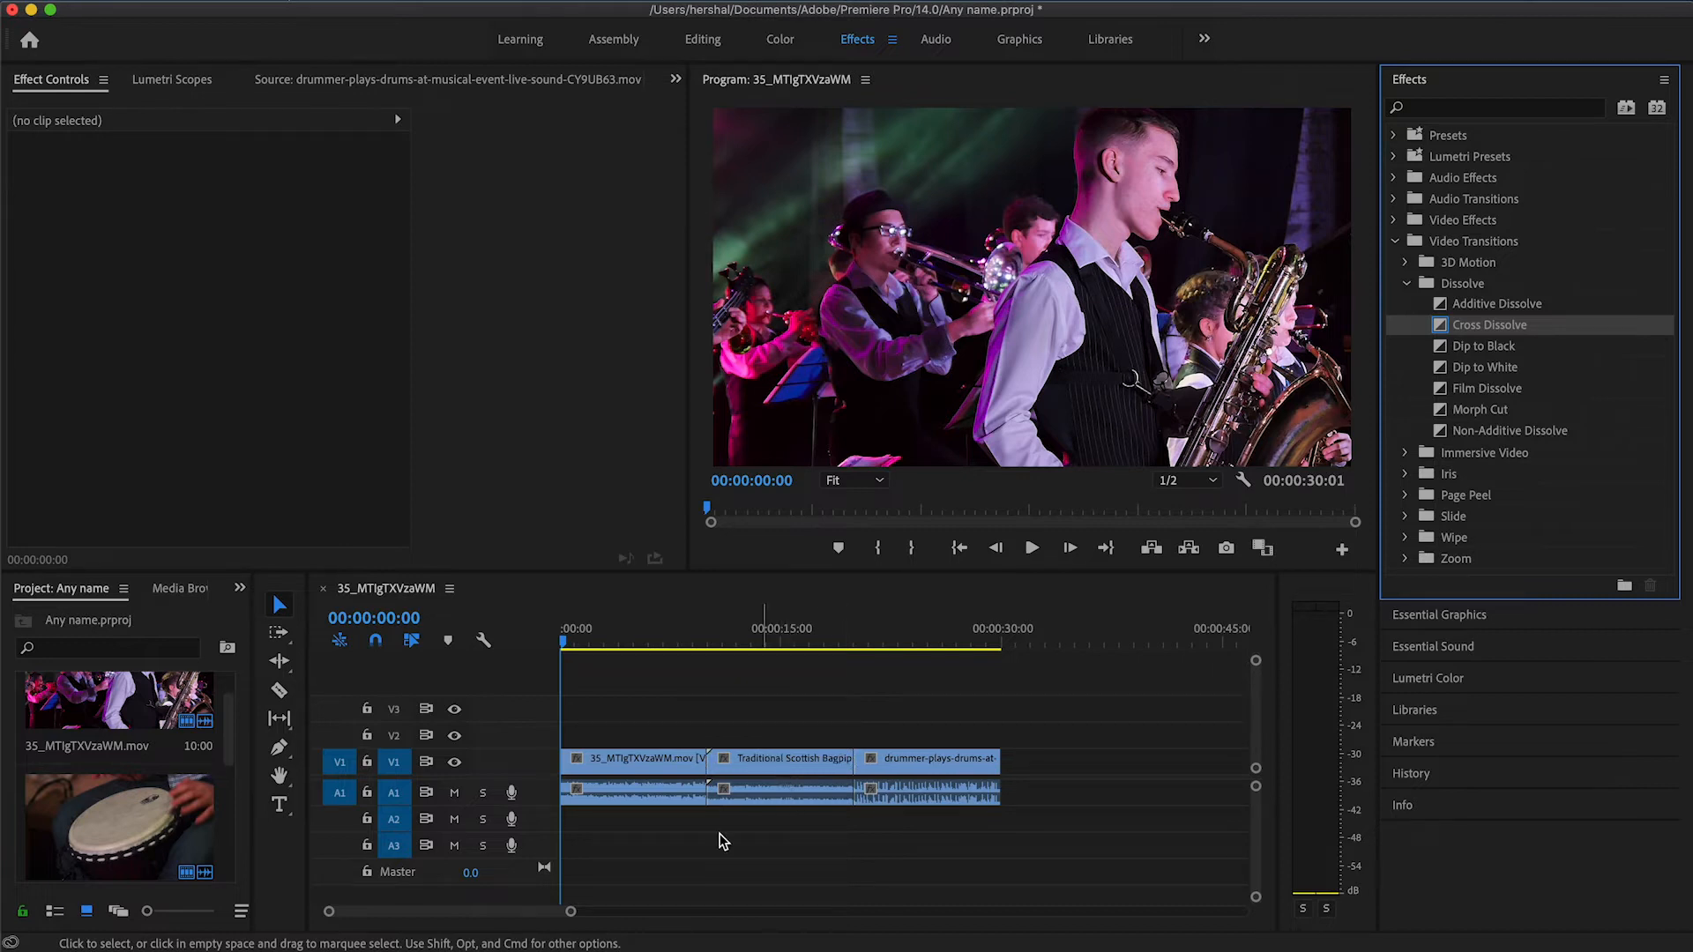
Apply a Cross Dissolve at the start of the bagpipes clip and another at the cut between the bagpipes and drummer clips
drag(570, 911, 484, 910)
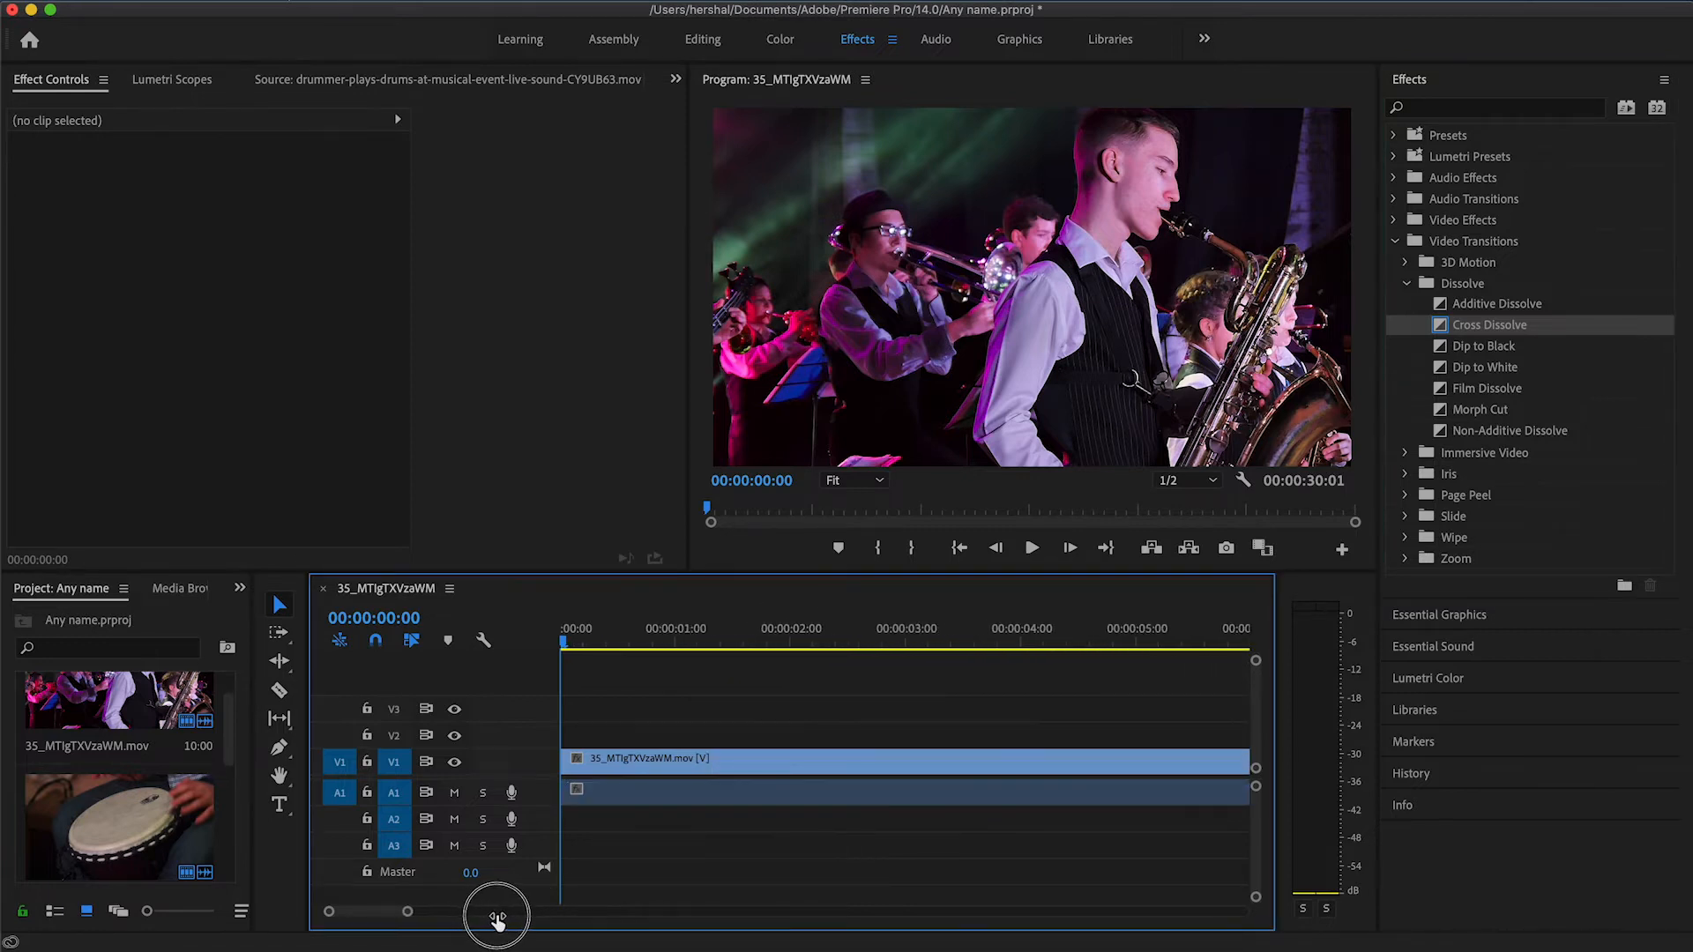
drag(344, 918, 375, 917)
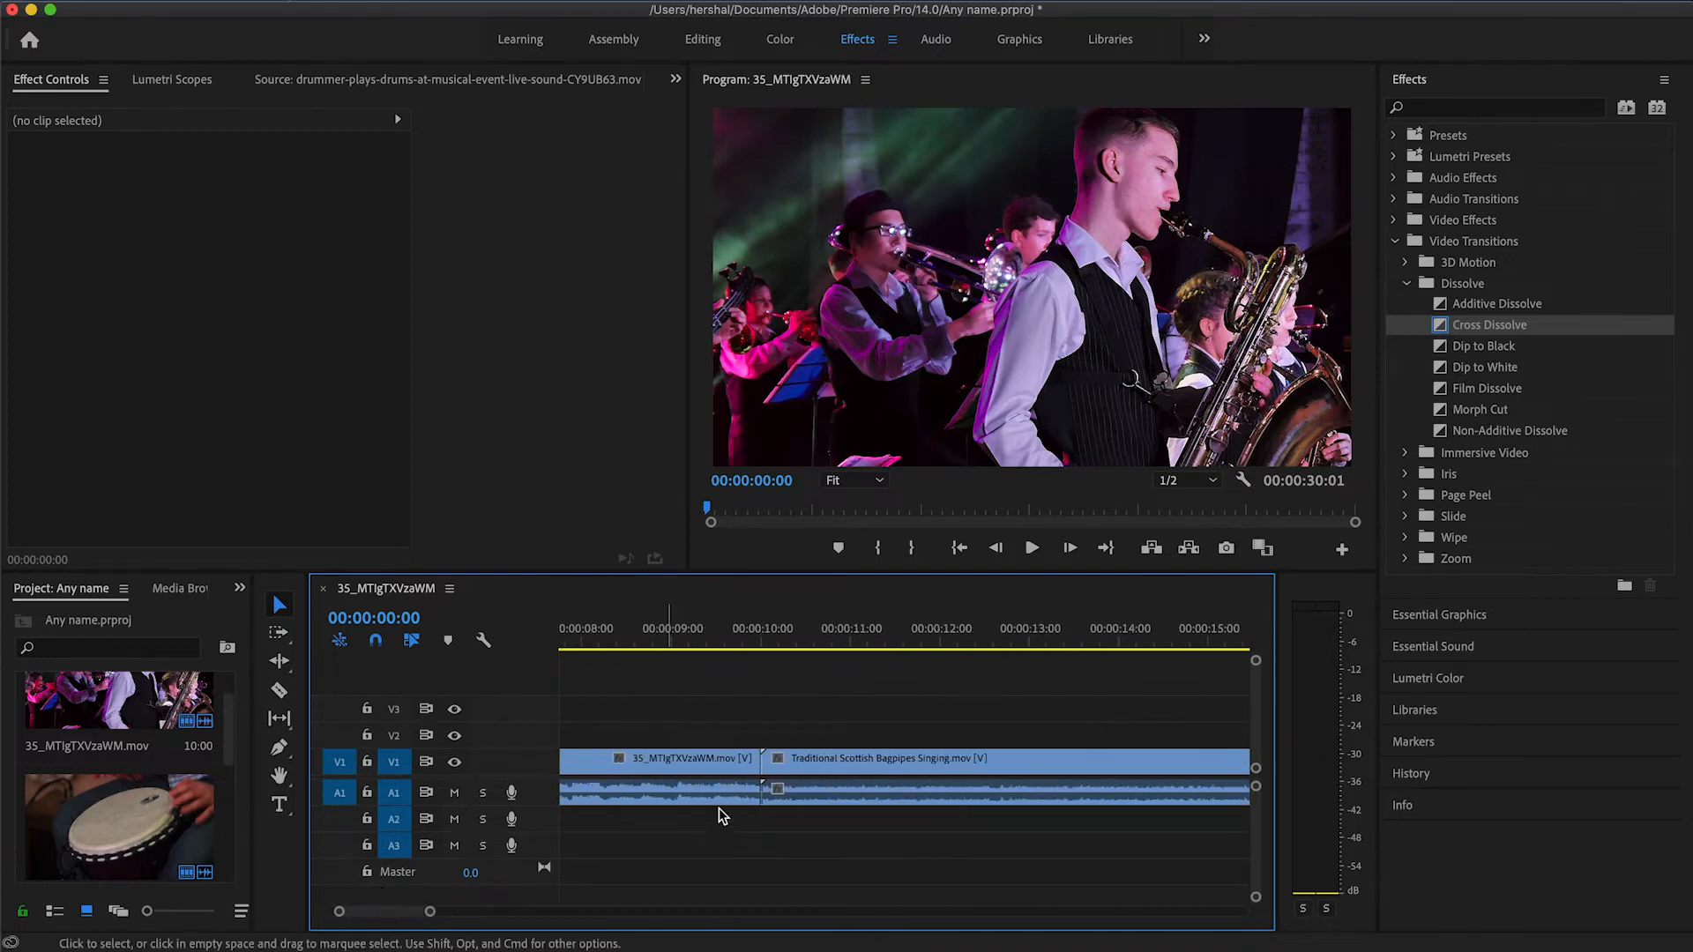
click(782, 760)
click(763, 871)
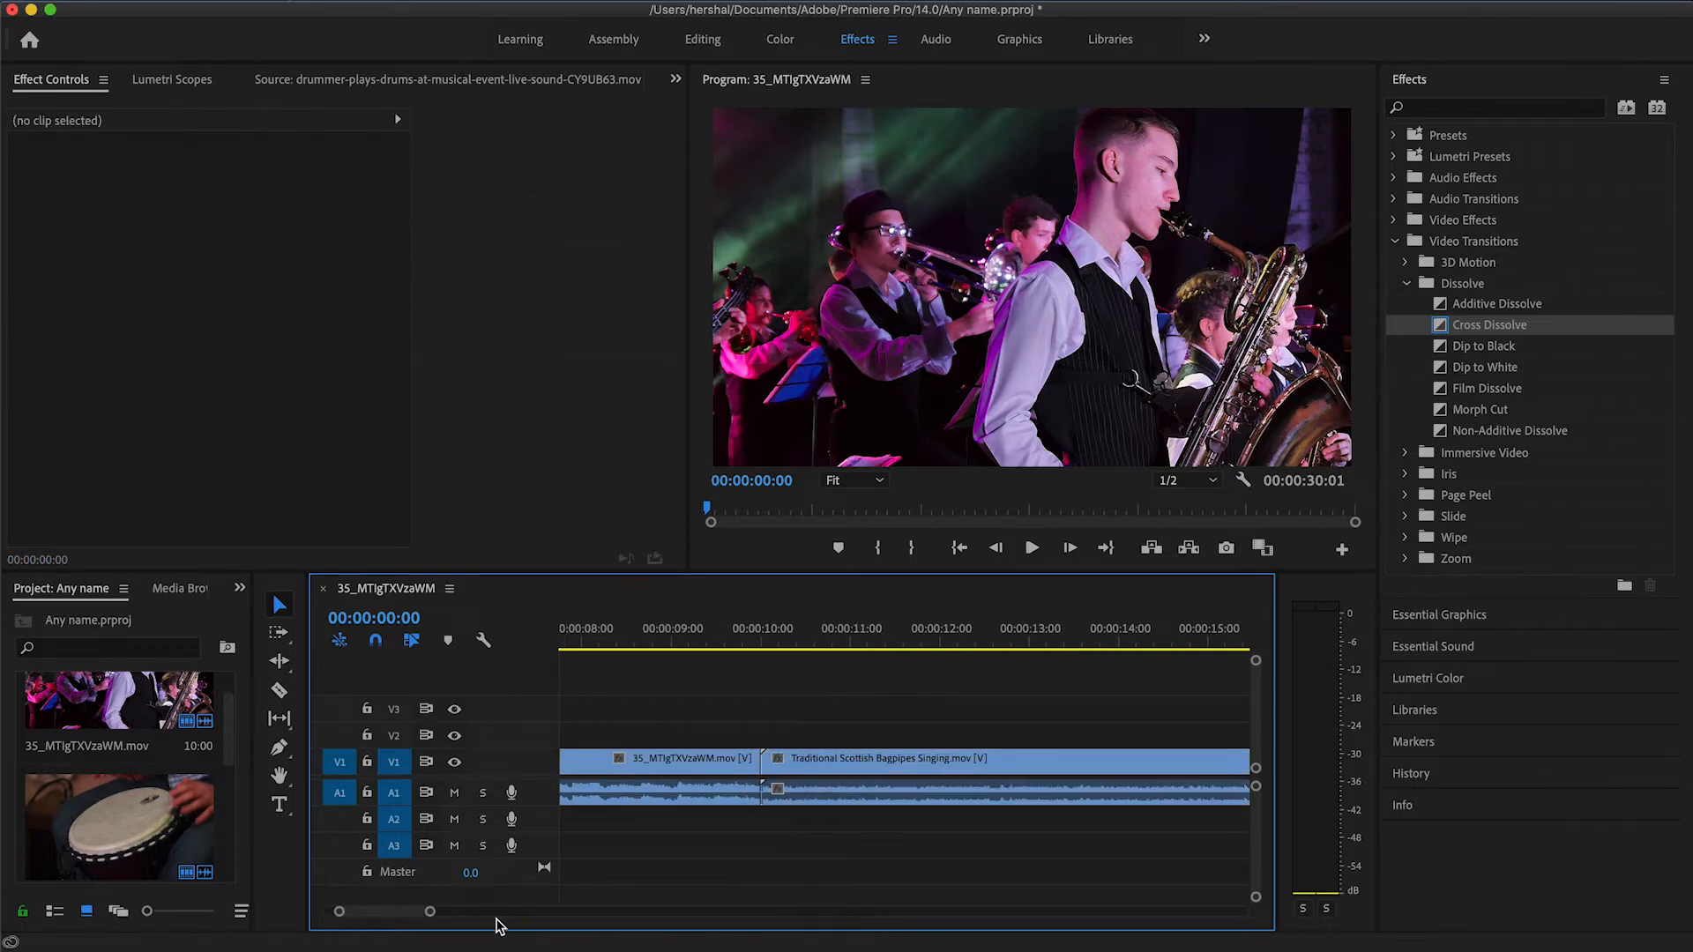
drag(430, 913, 463, 912)
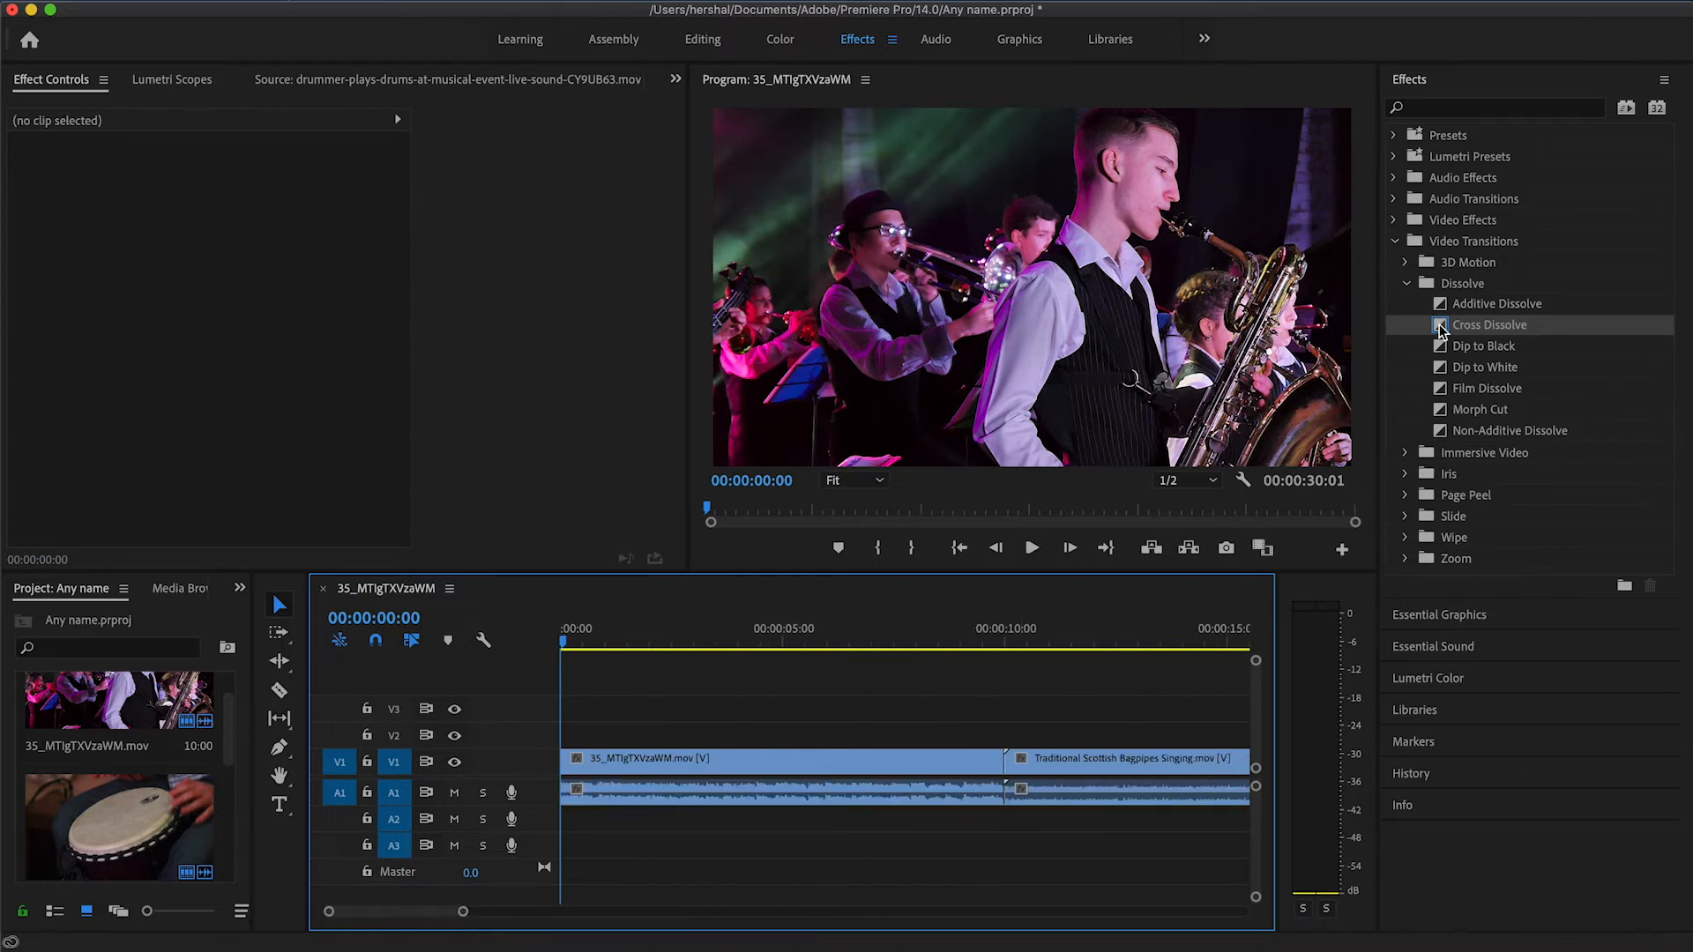
drag(1444, 323, 1136, 752)
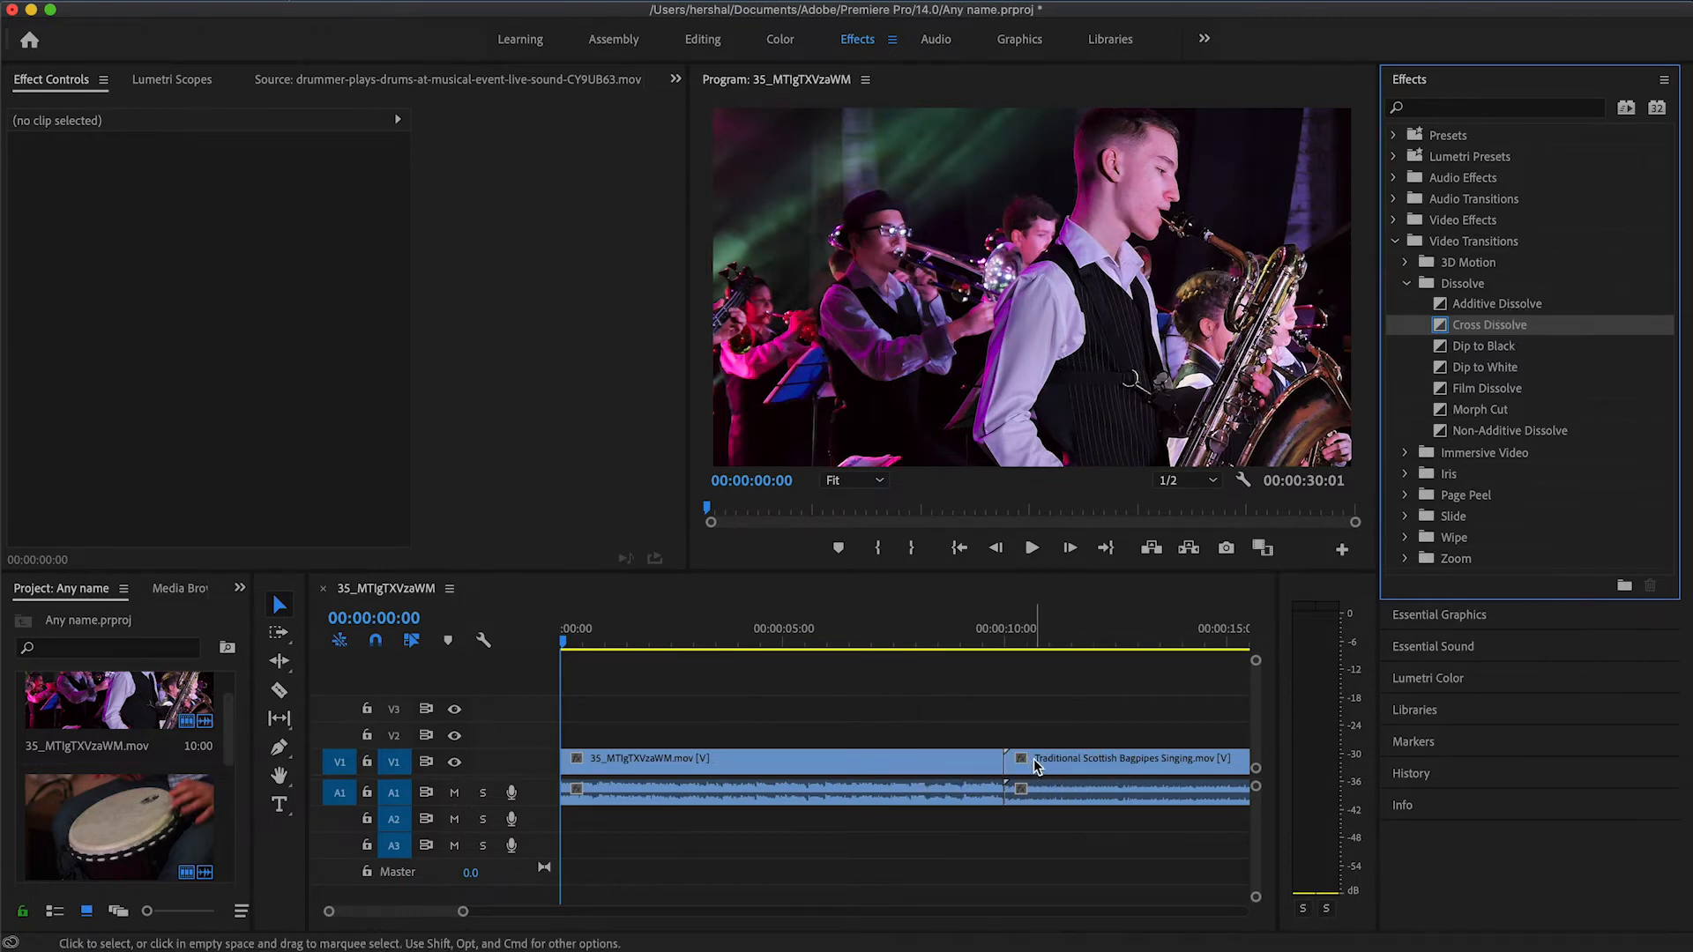
click(997, 781)
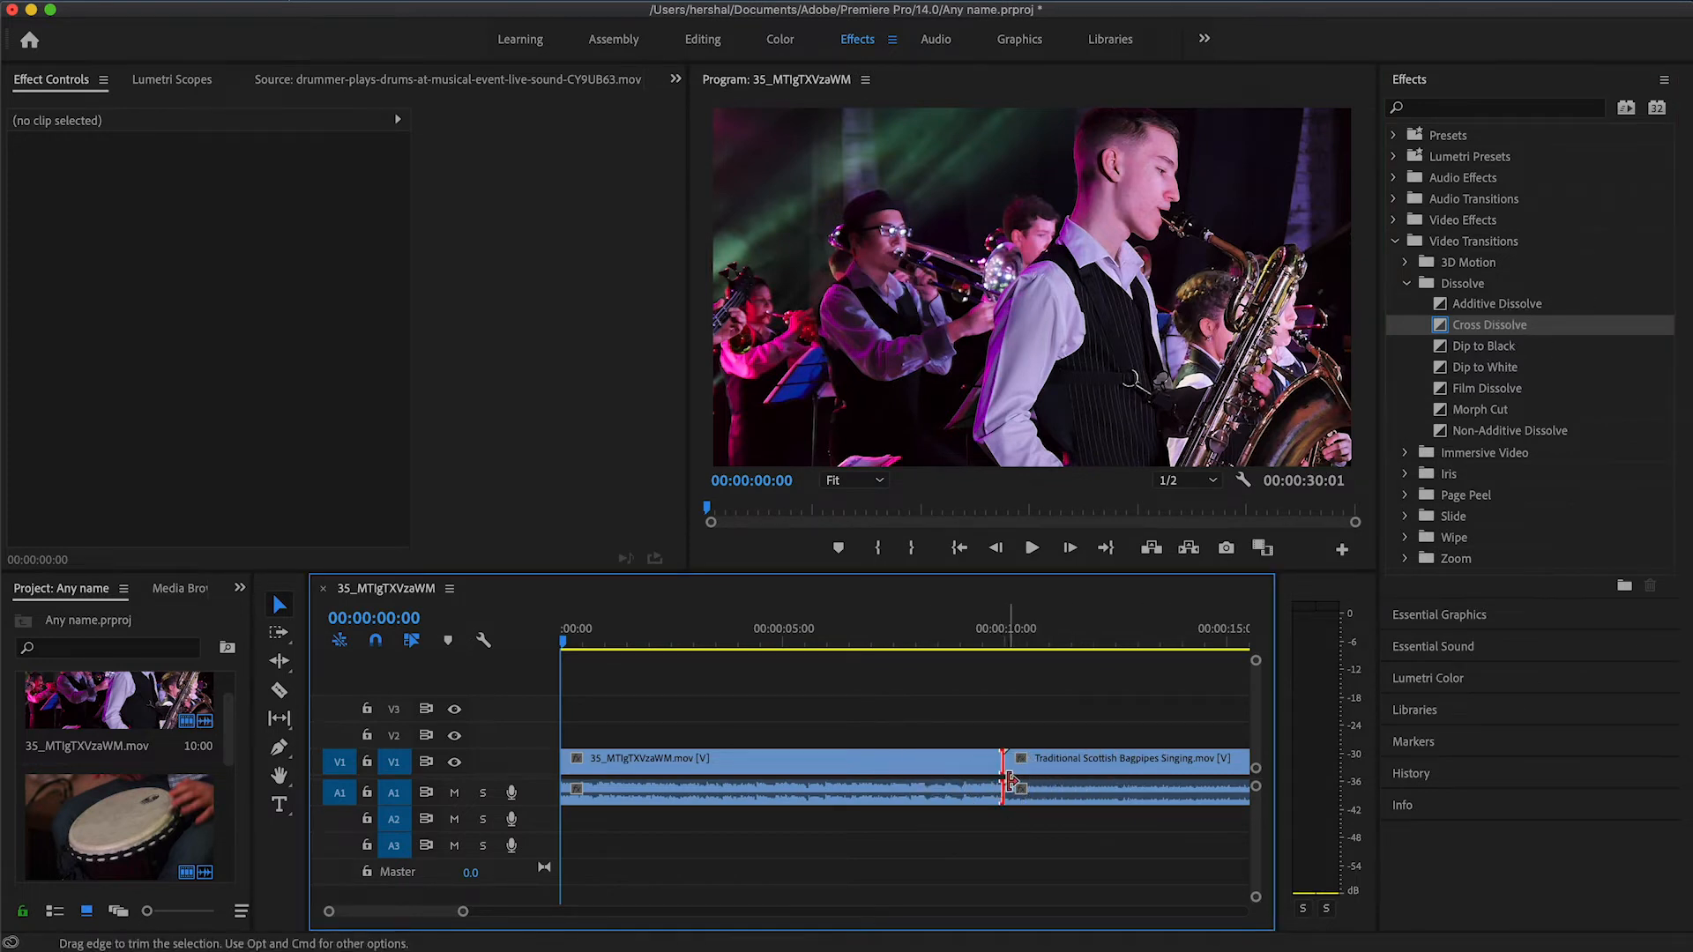
drag(999, 772, 1093, 774)
drag(1516, 328, 1094, 693)
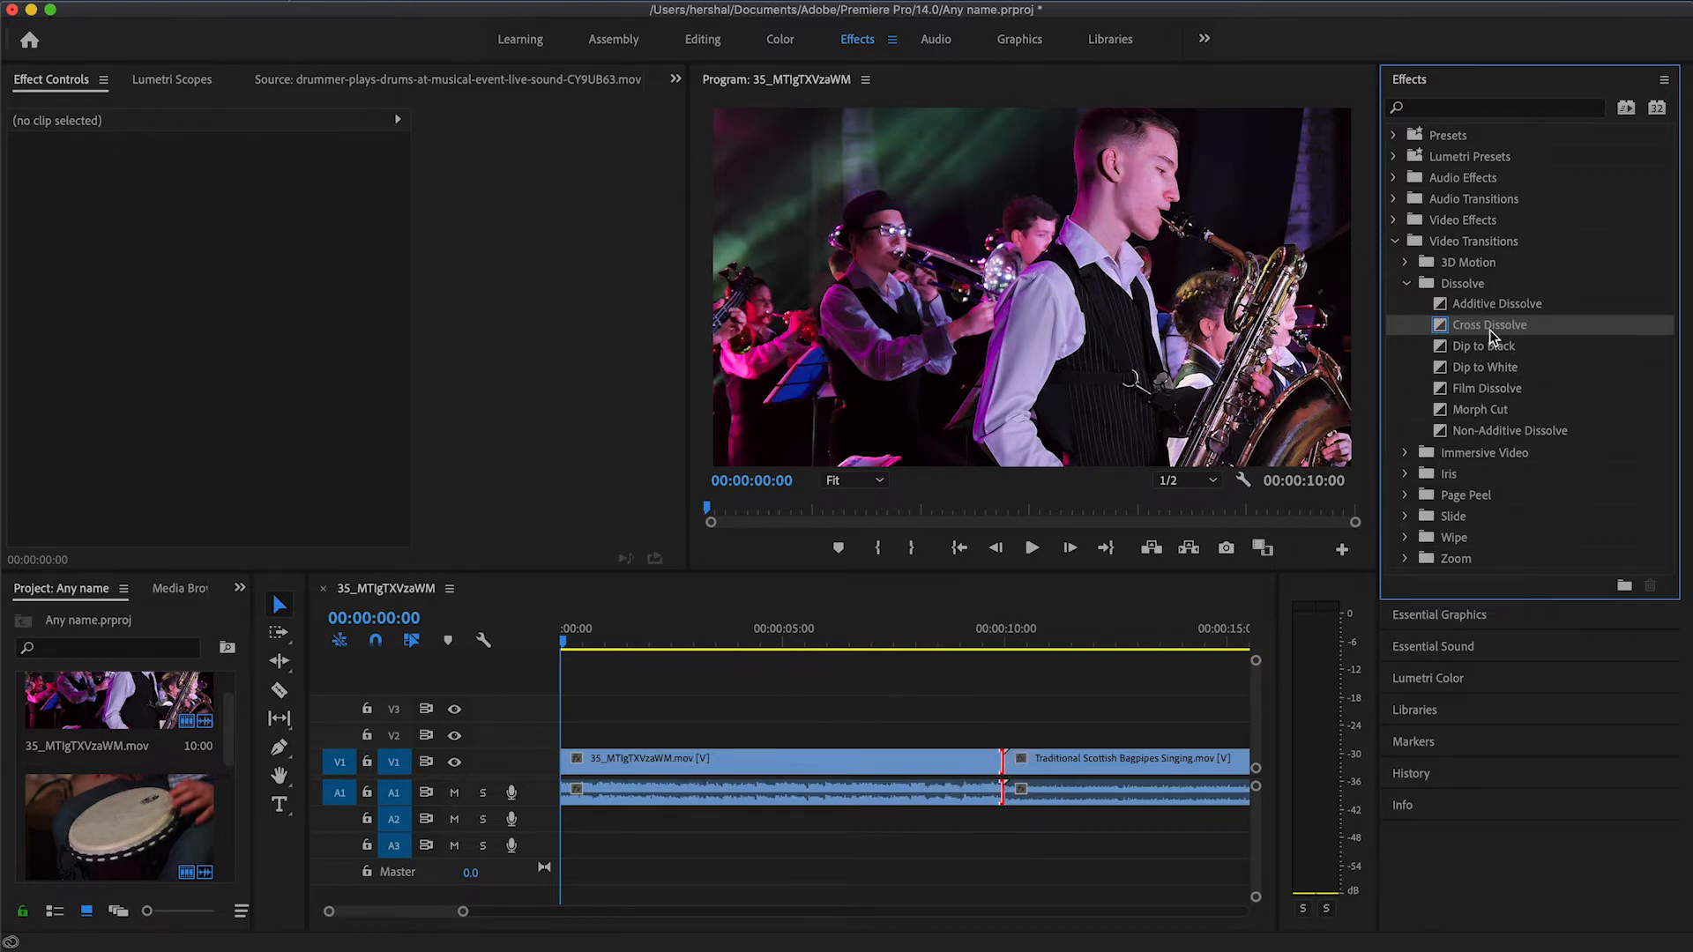
drag(1490, 335, 1005, 767)
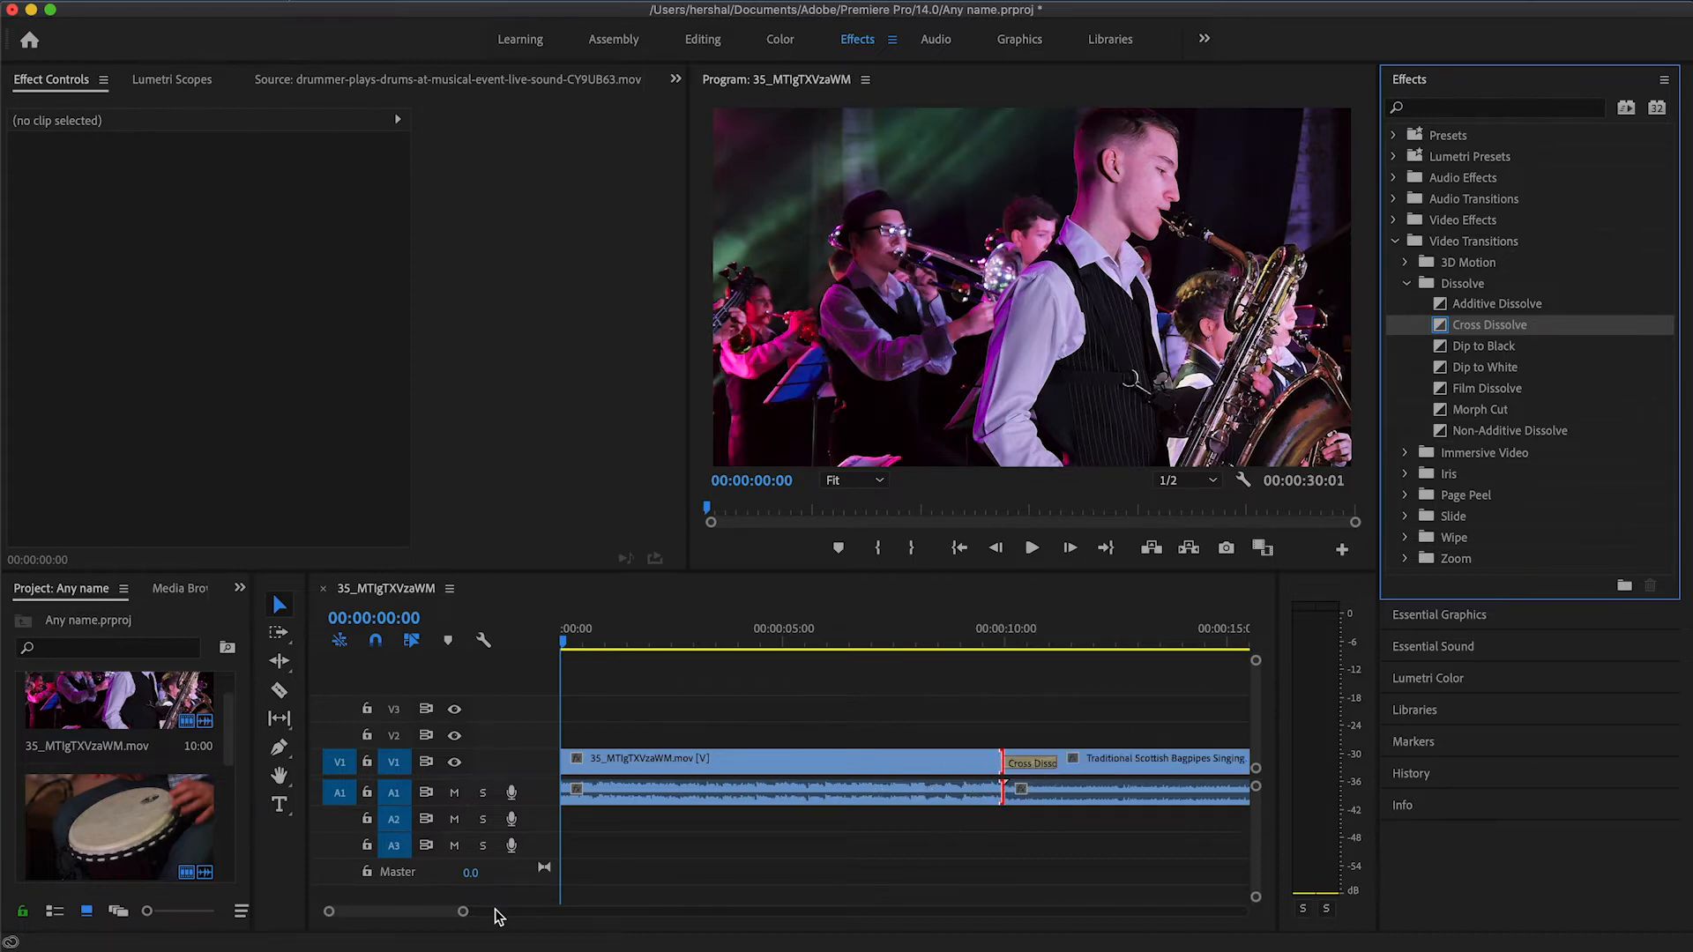
drag(462, 913, 555, 914)
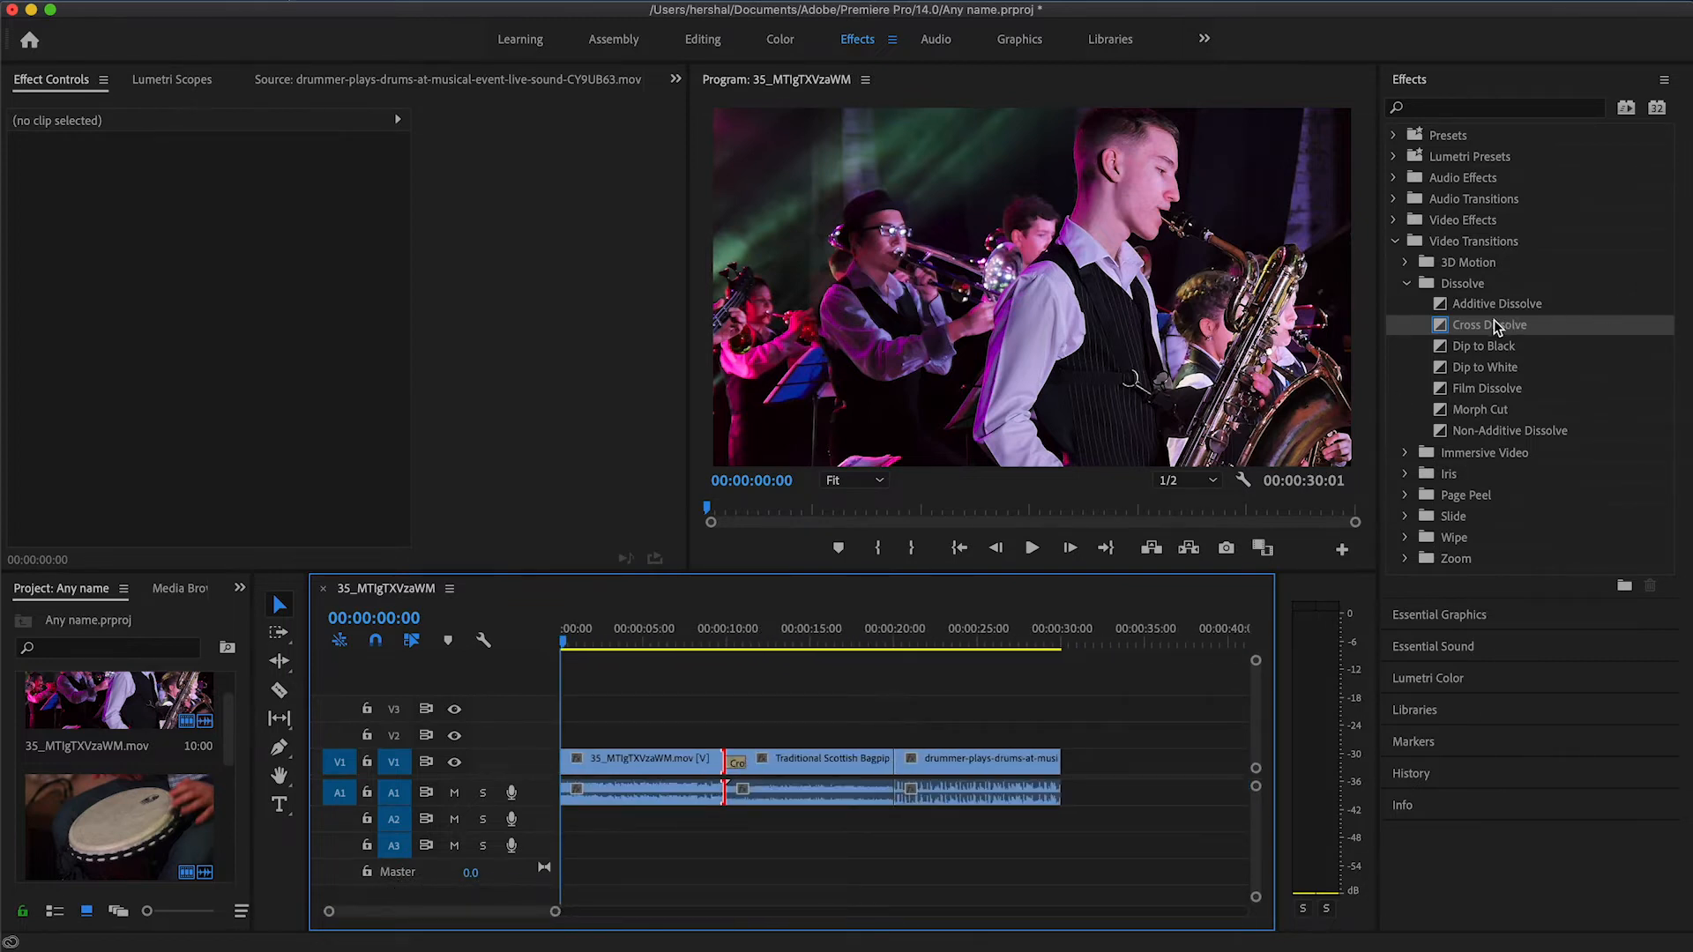
drag(1496, 328, 891, 767)
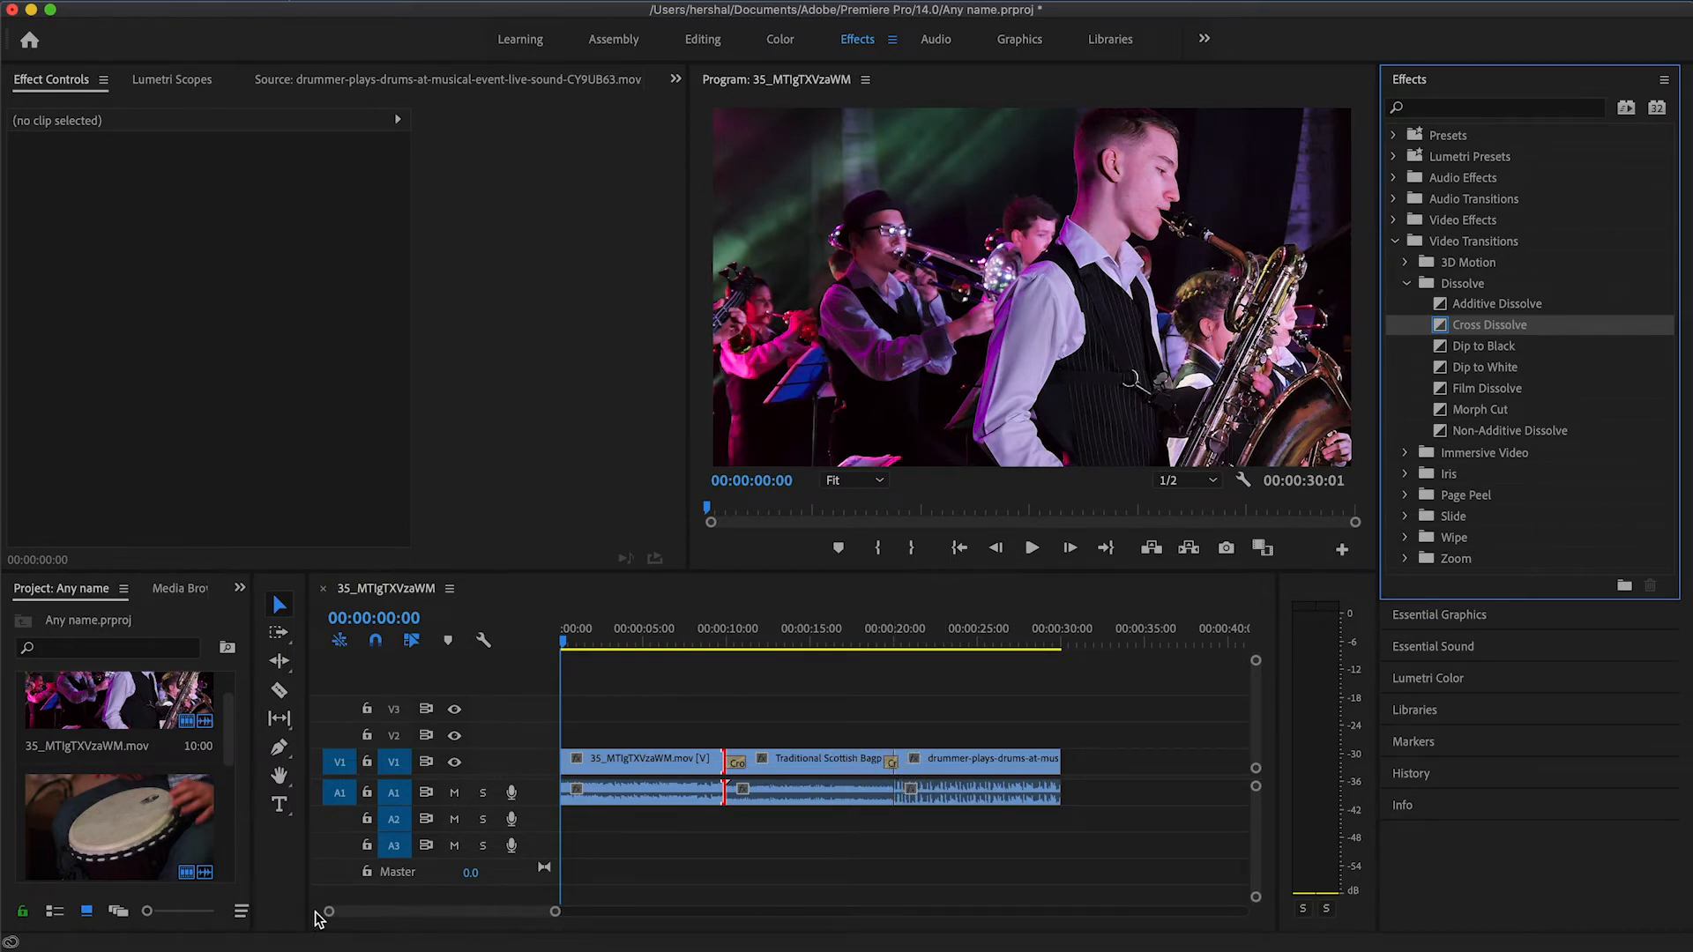
Try to lengthen the Cross Dissolve between the bagpipes and drummer clips by extending its edges
drag(329, 912, 430, 912)
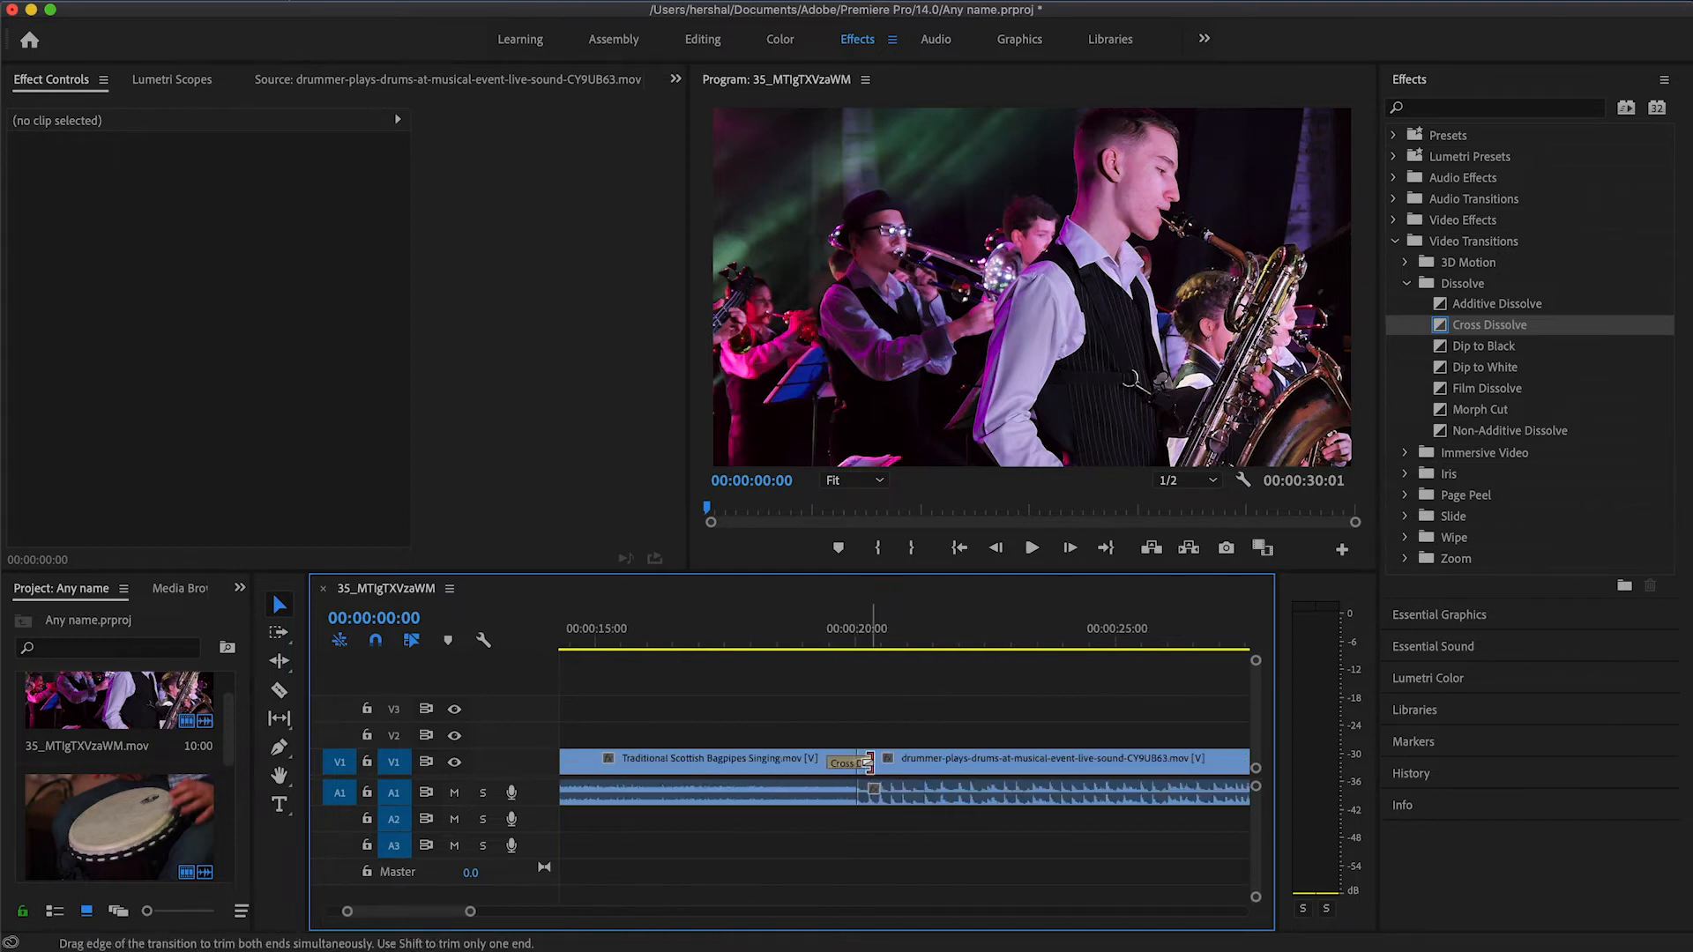
drag(870, 763, 928, 763)
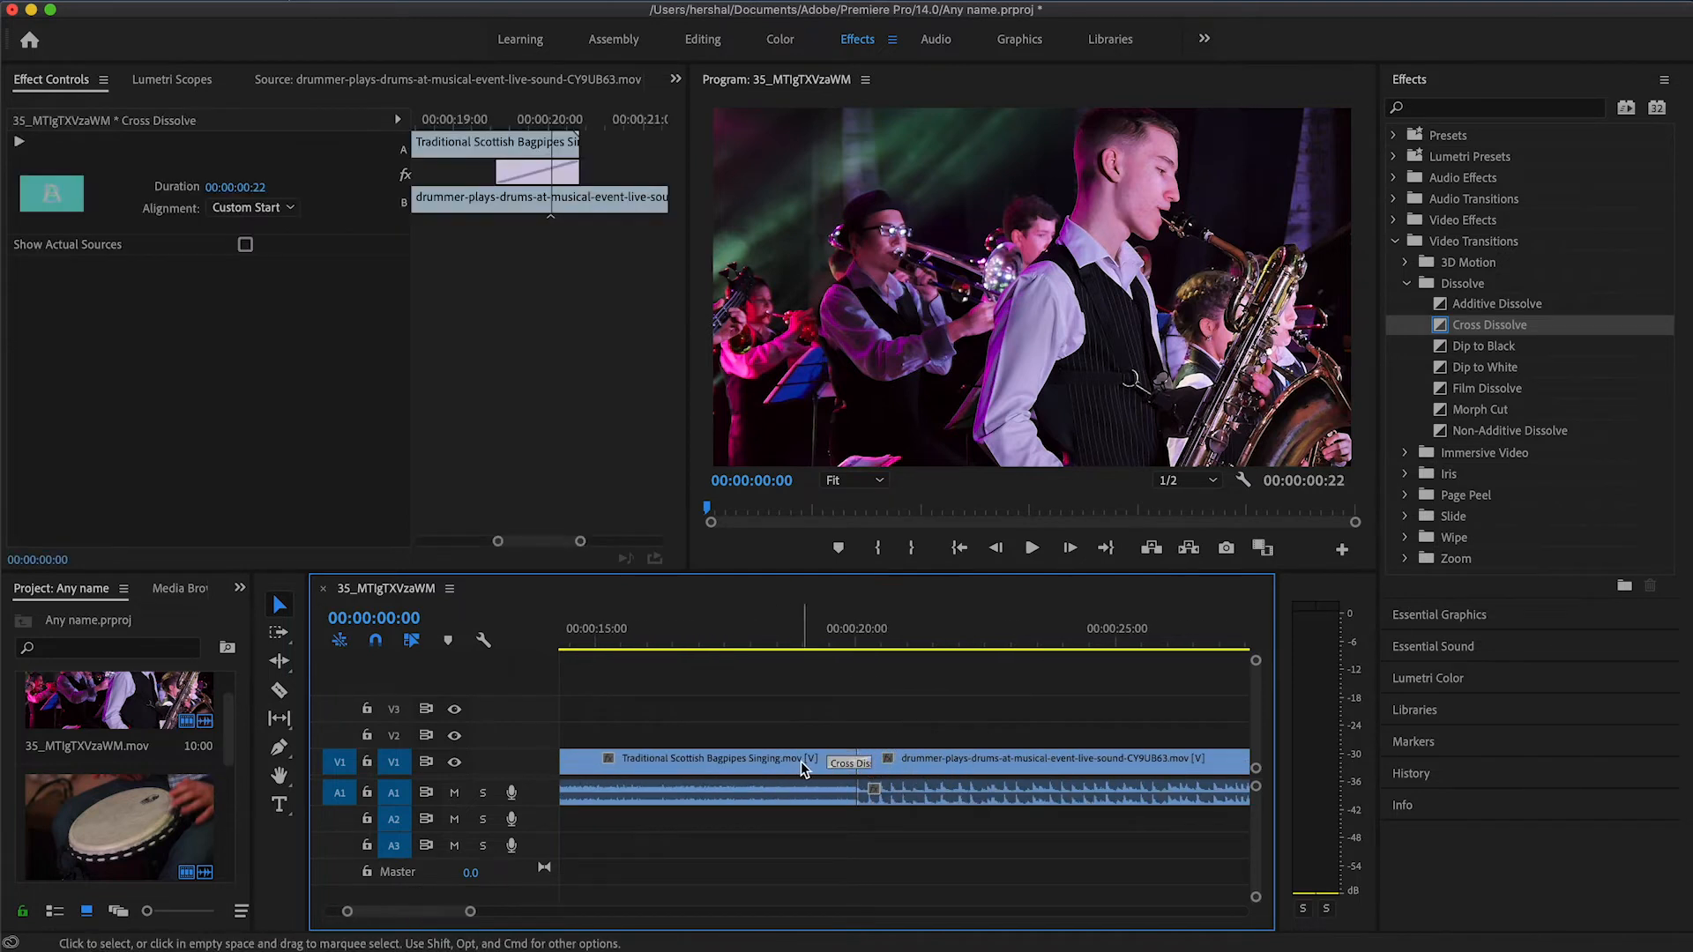
drag(823, 768, 824, 766)
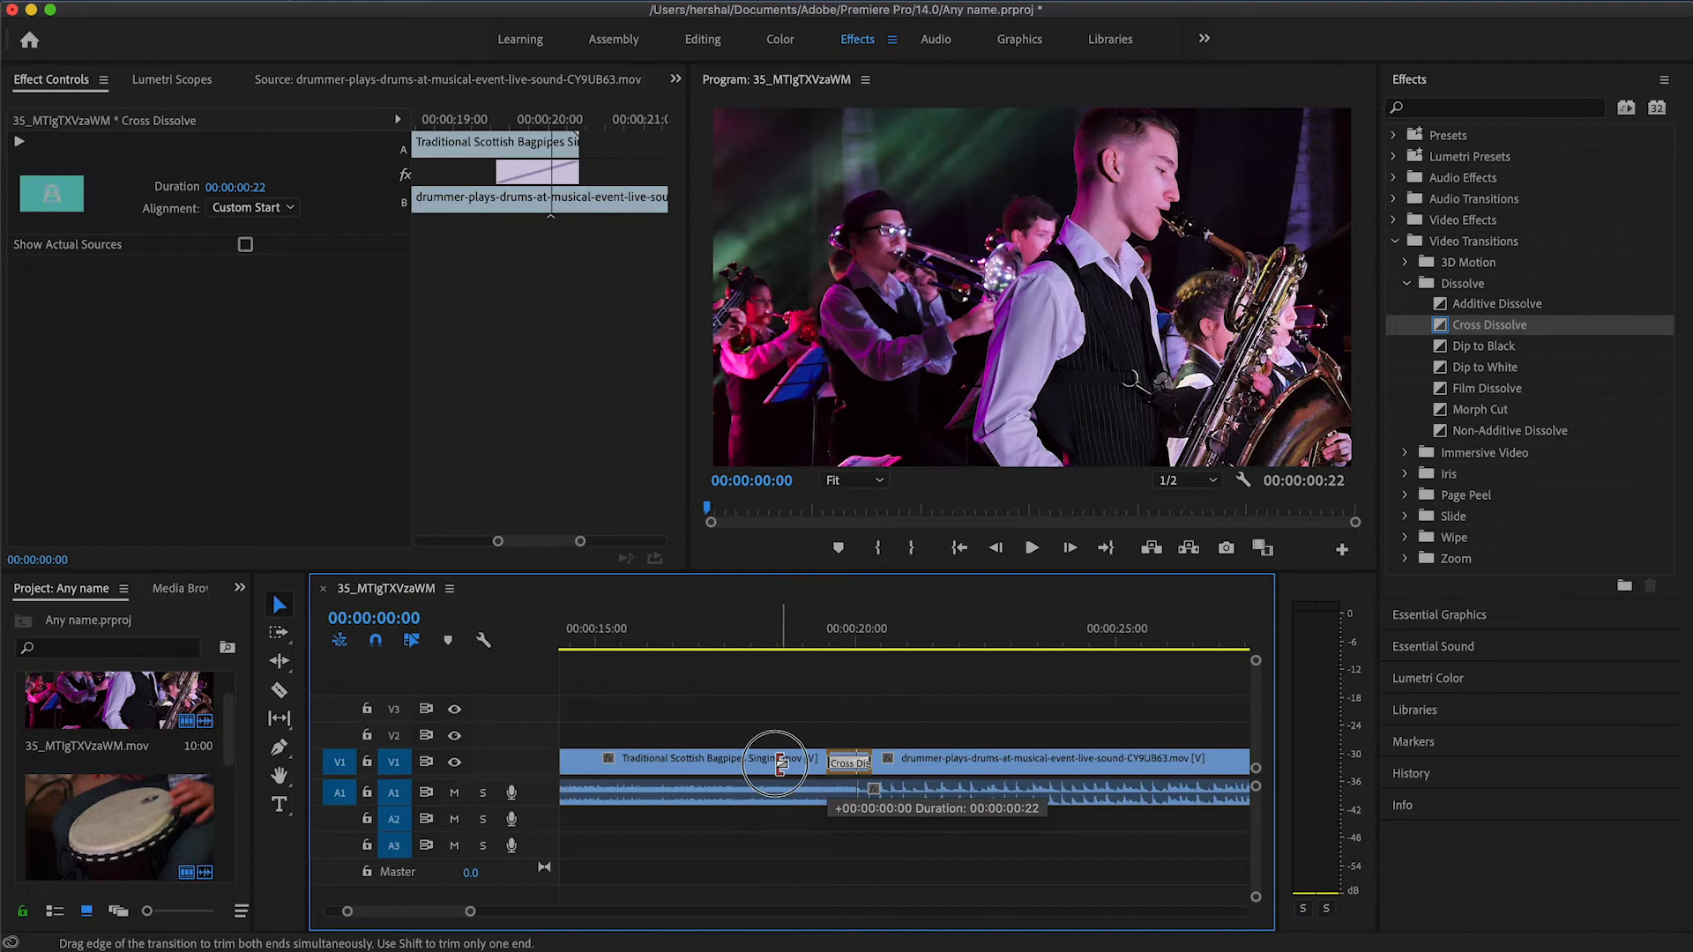
drag(779, 763, 572, 757)
drag(855, 764, 934, 763)
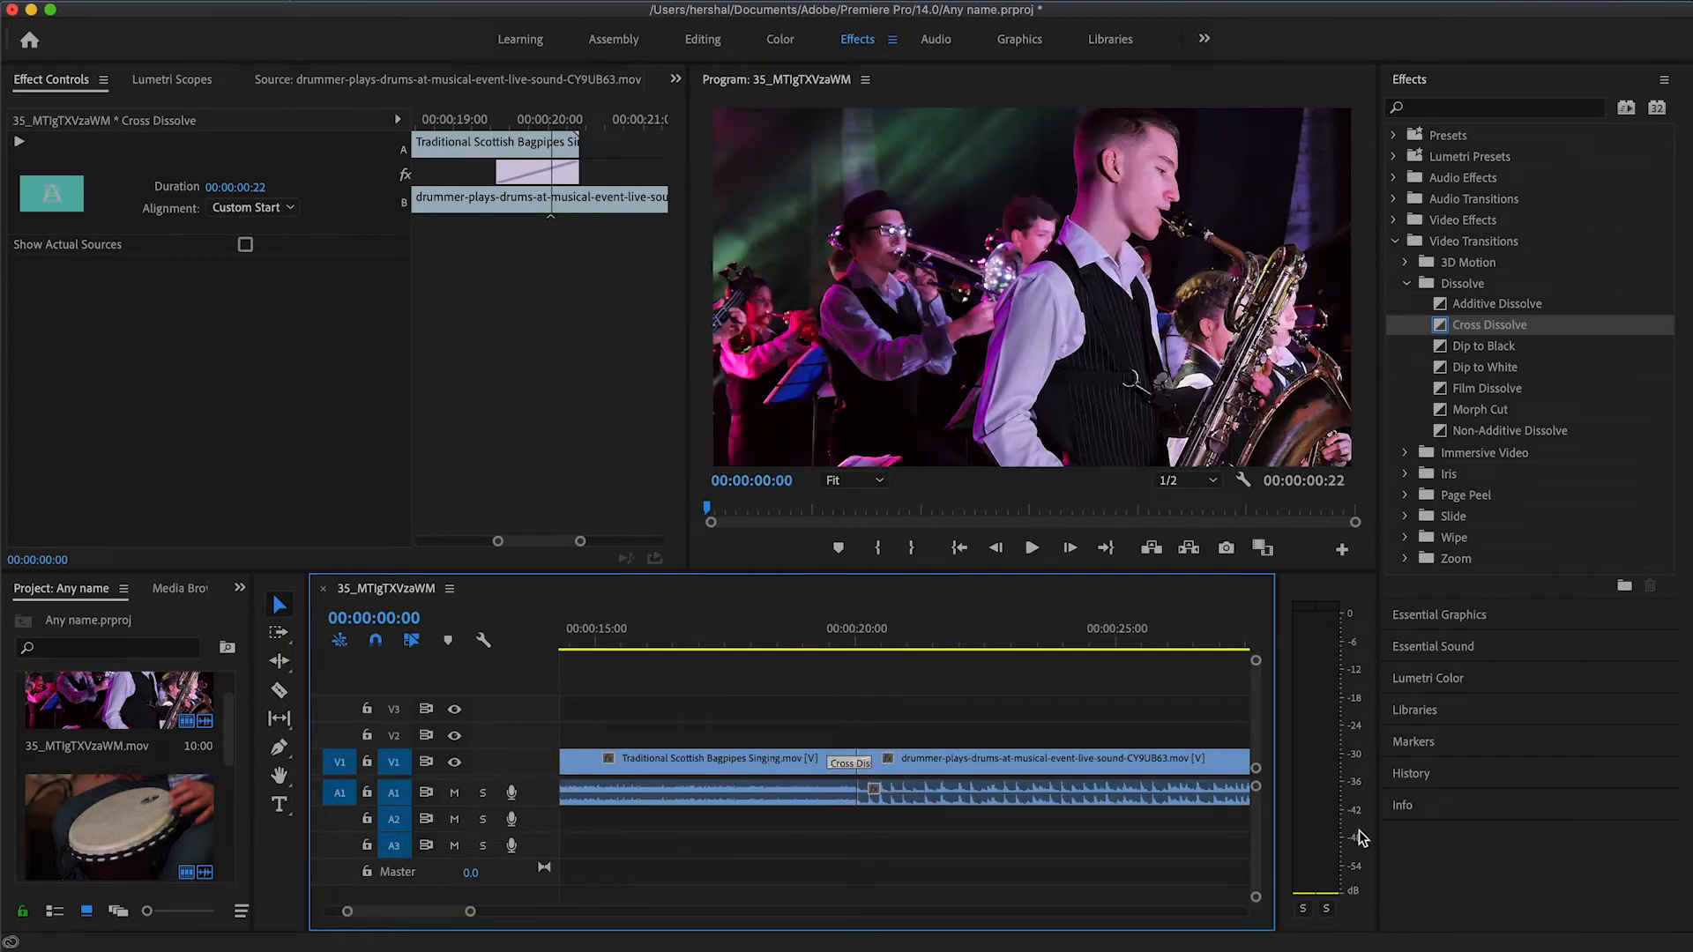
Preview the two Cross Dissolves by scrubbing the sequence, ending with the playhead at 00:00:10:24 in the first one
mouse_move(826, 650)
mouse_down()
mouse_move(888, 650)
mouse_move(819, 649)
mouse_up()
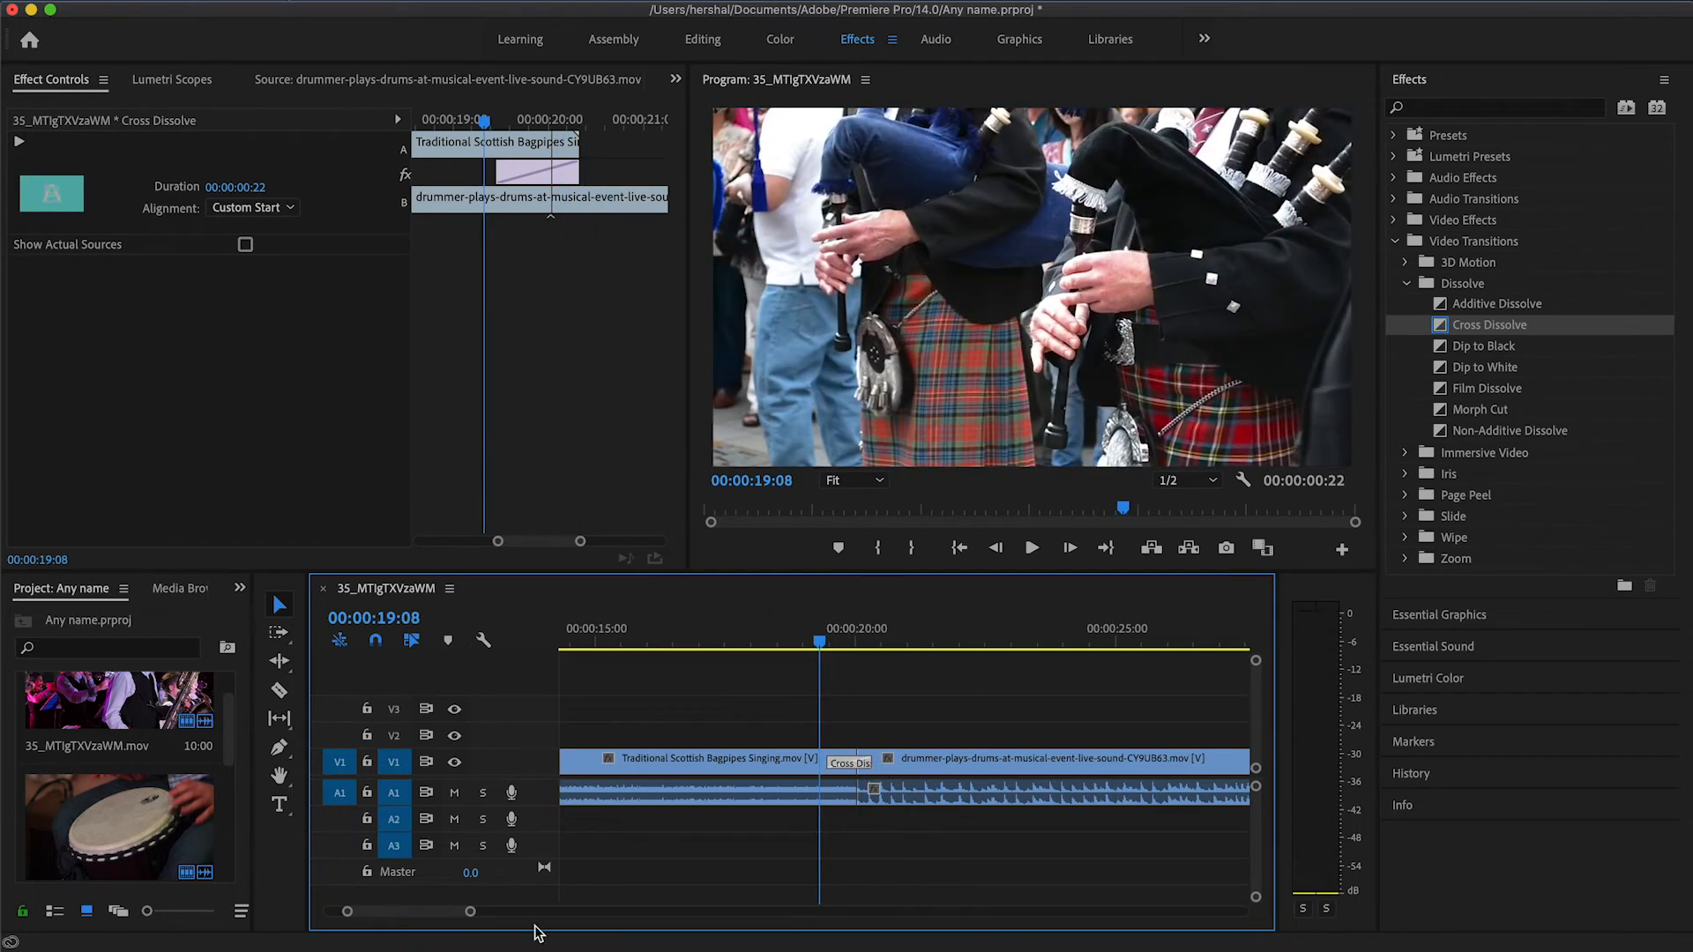
drag(451, 915, 436, 913)
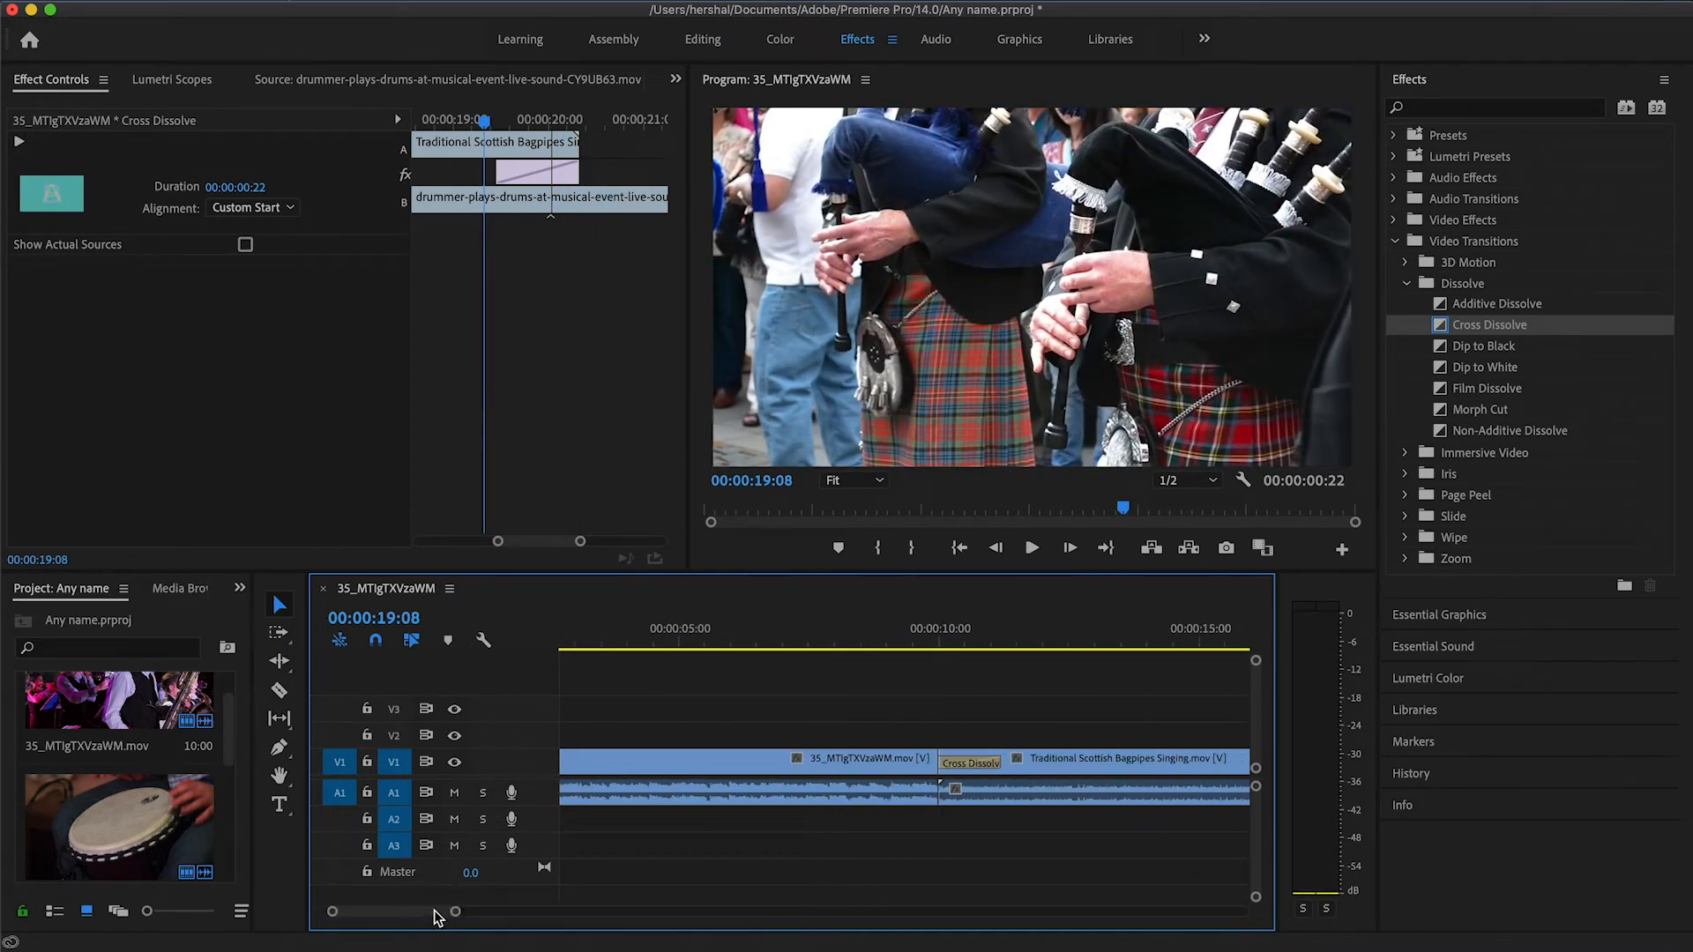
drag(896, 650, 988, 643)
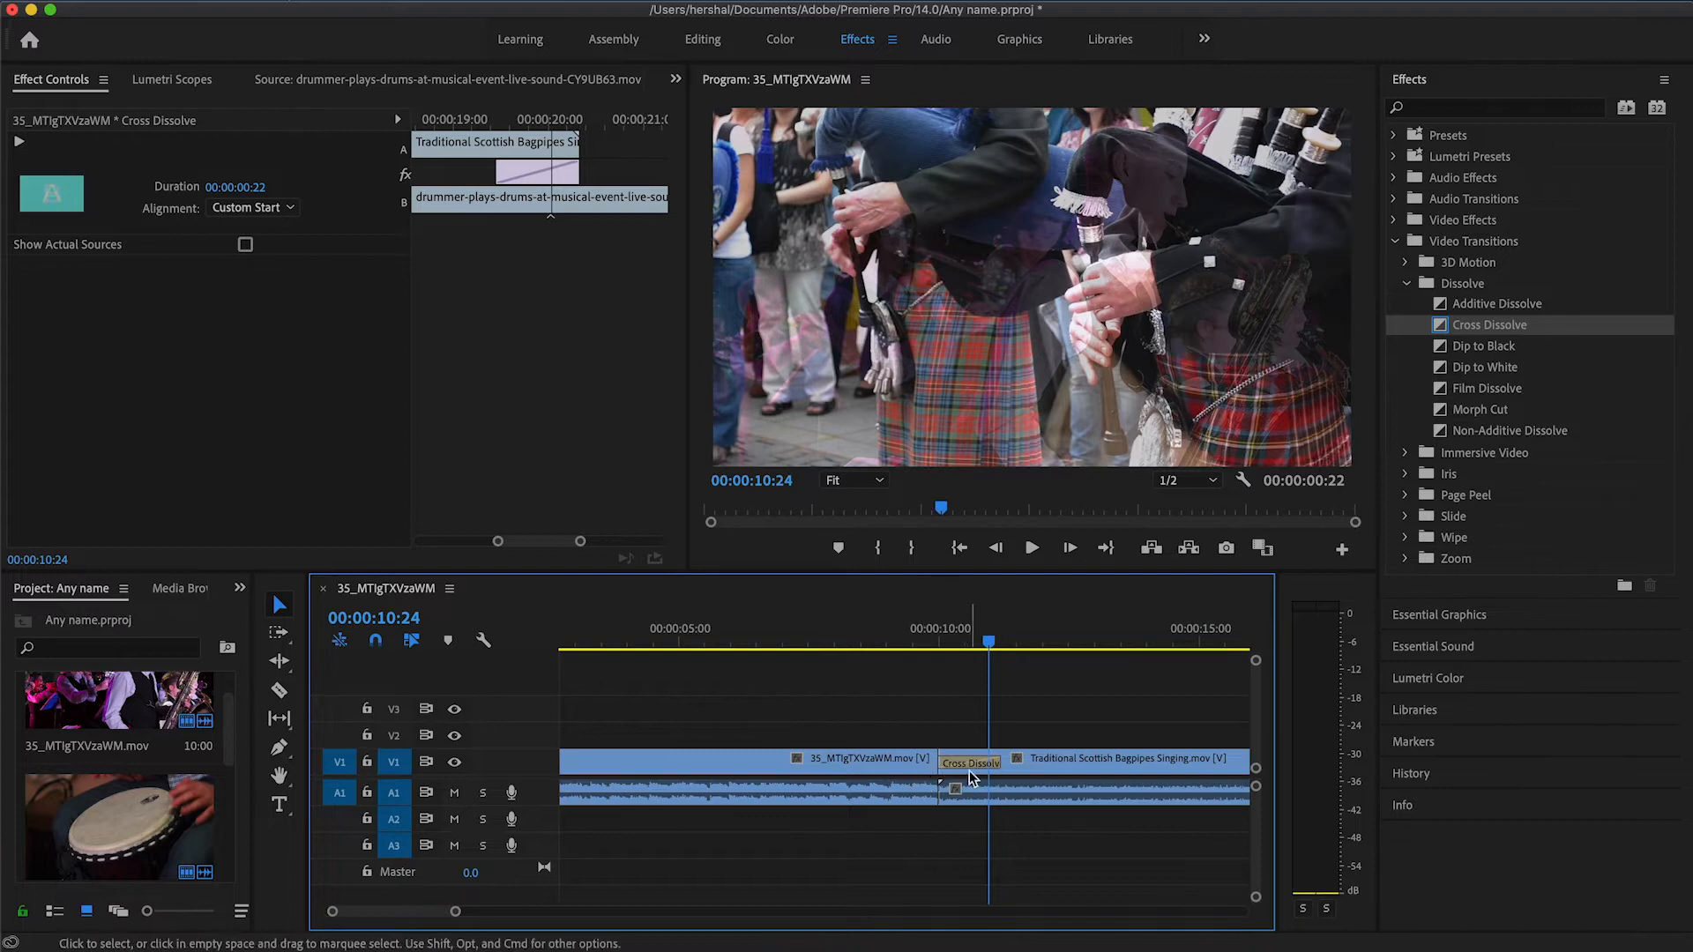
click(912, 758)
click(1048, 772)
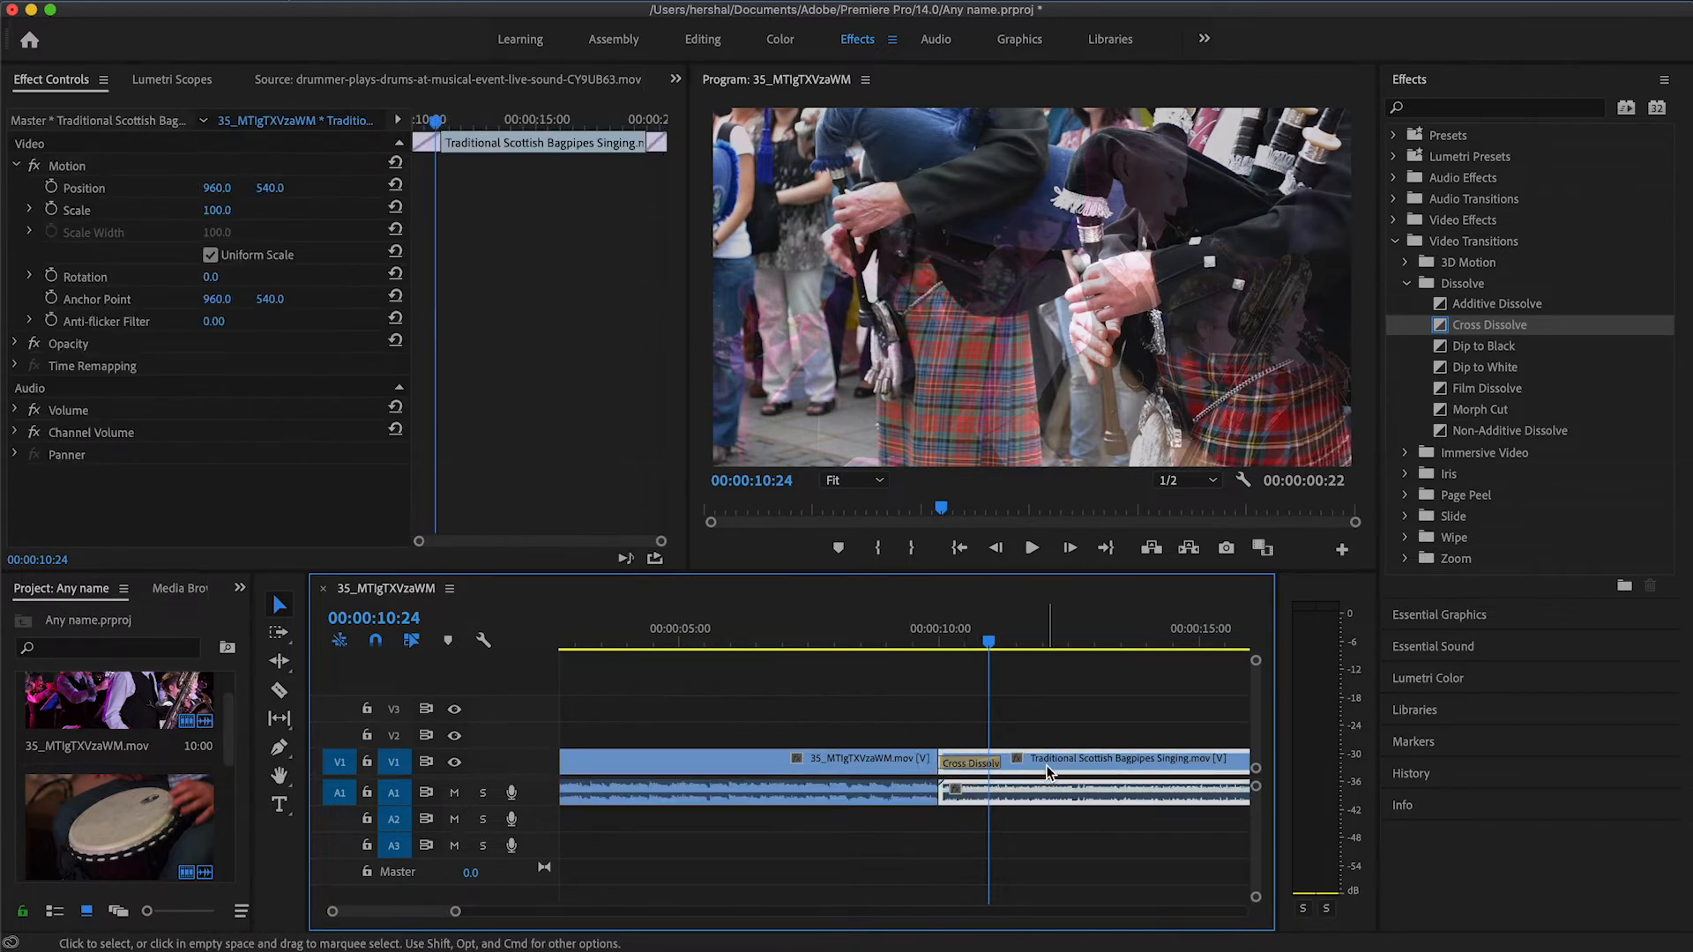
click(845, 762)
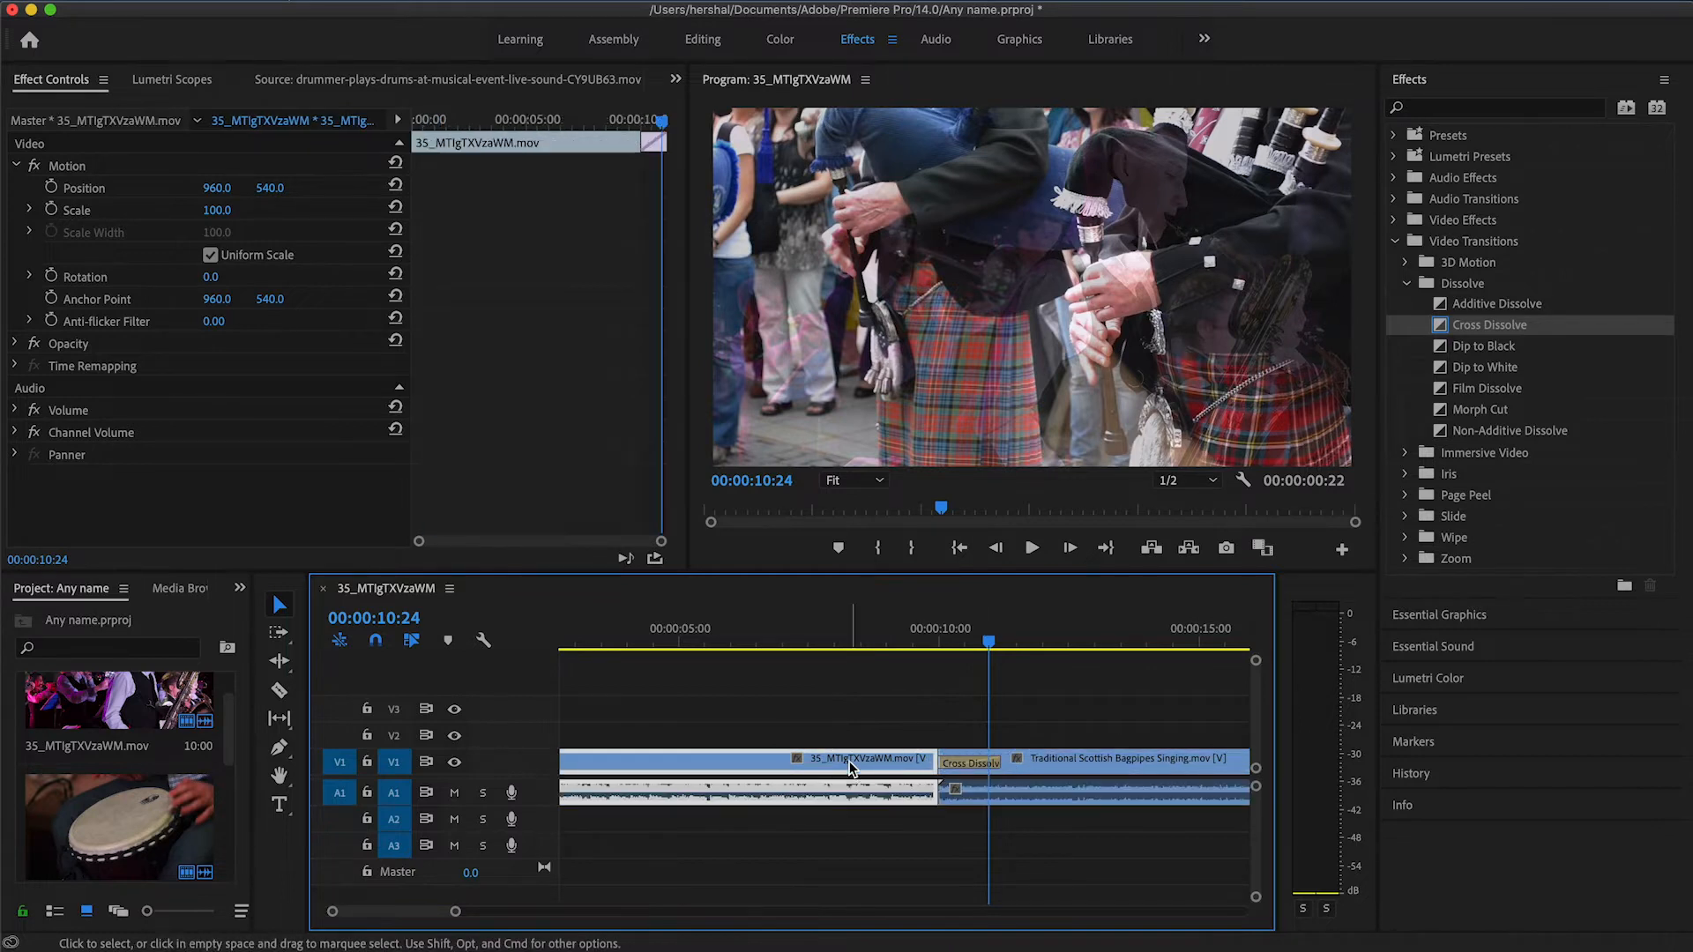
click(1106, 765)
click(844, 764)
click(1049, 764)
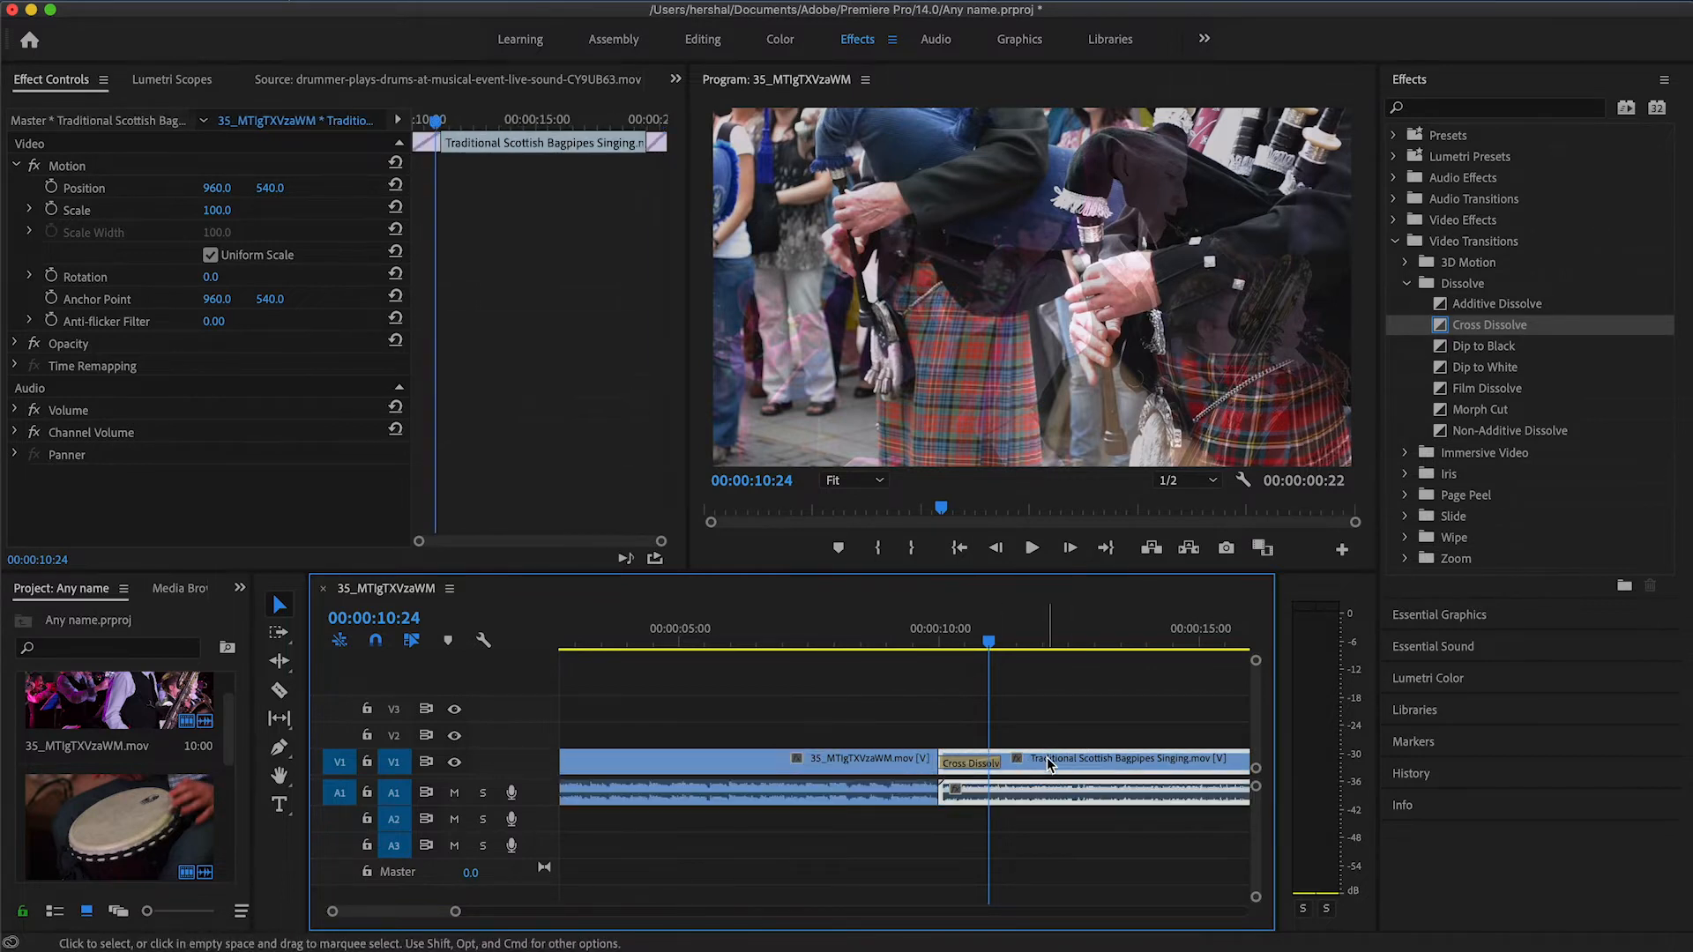
click(922, 766)
click(1091, 765)
mouse_move(989, 646)
mouse_down()
mouse_move(937, 642)
mouse_move(1012, 643)
mouse_up()
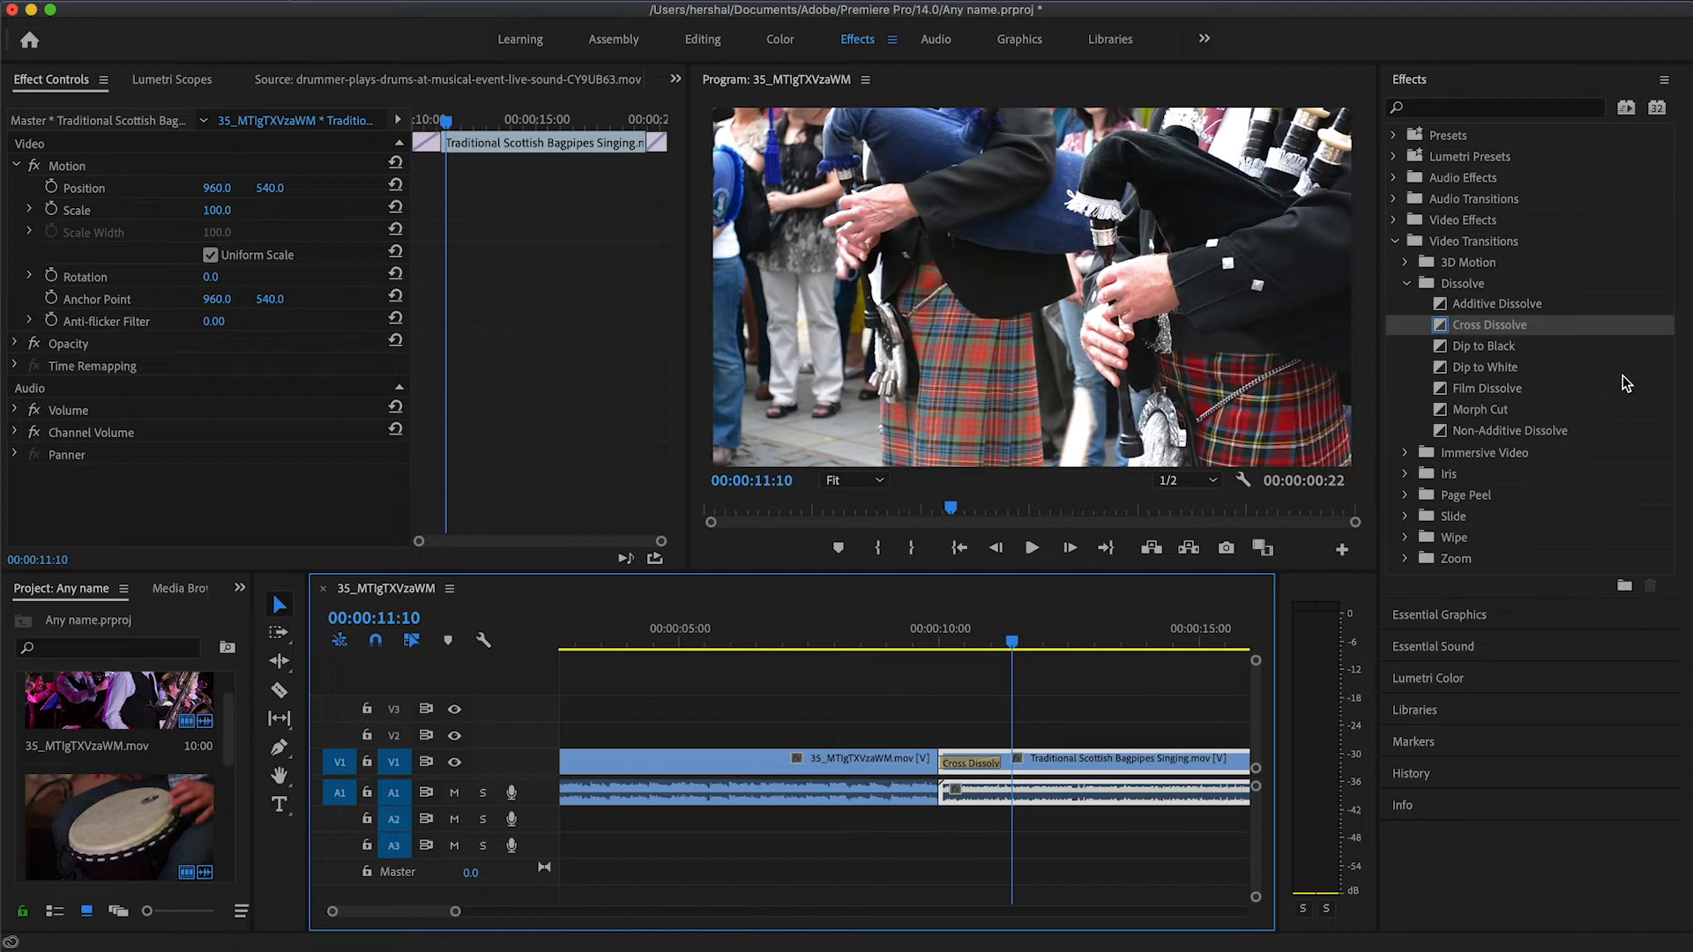
Apply a Constant Gain audio crossfade at the start of the bagpipes clip and another at the cut between the bagpipes and drummer clips
click(1395, 241)
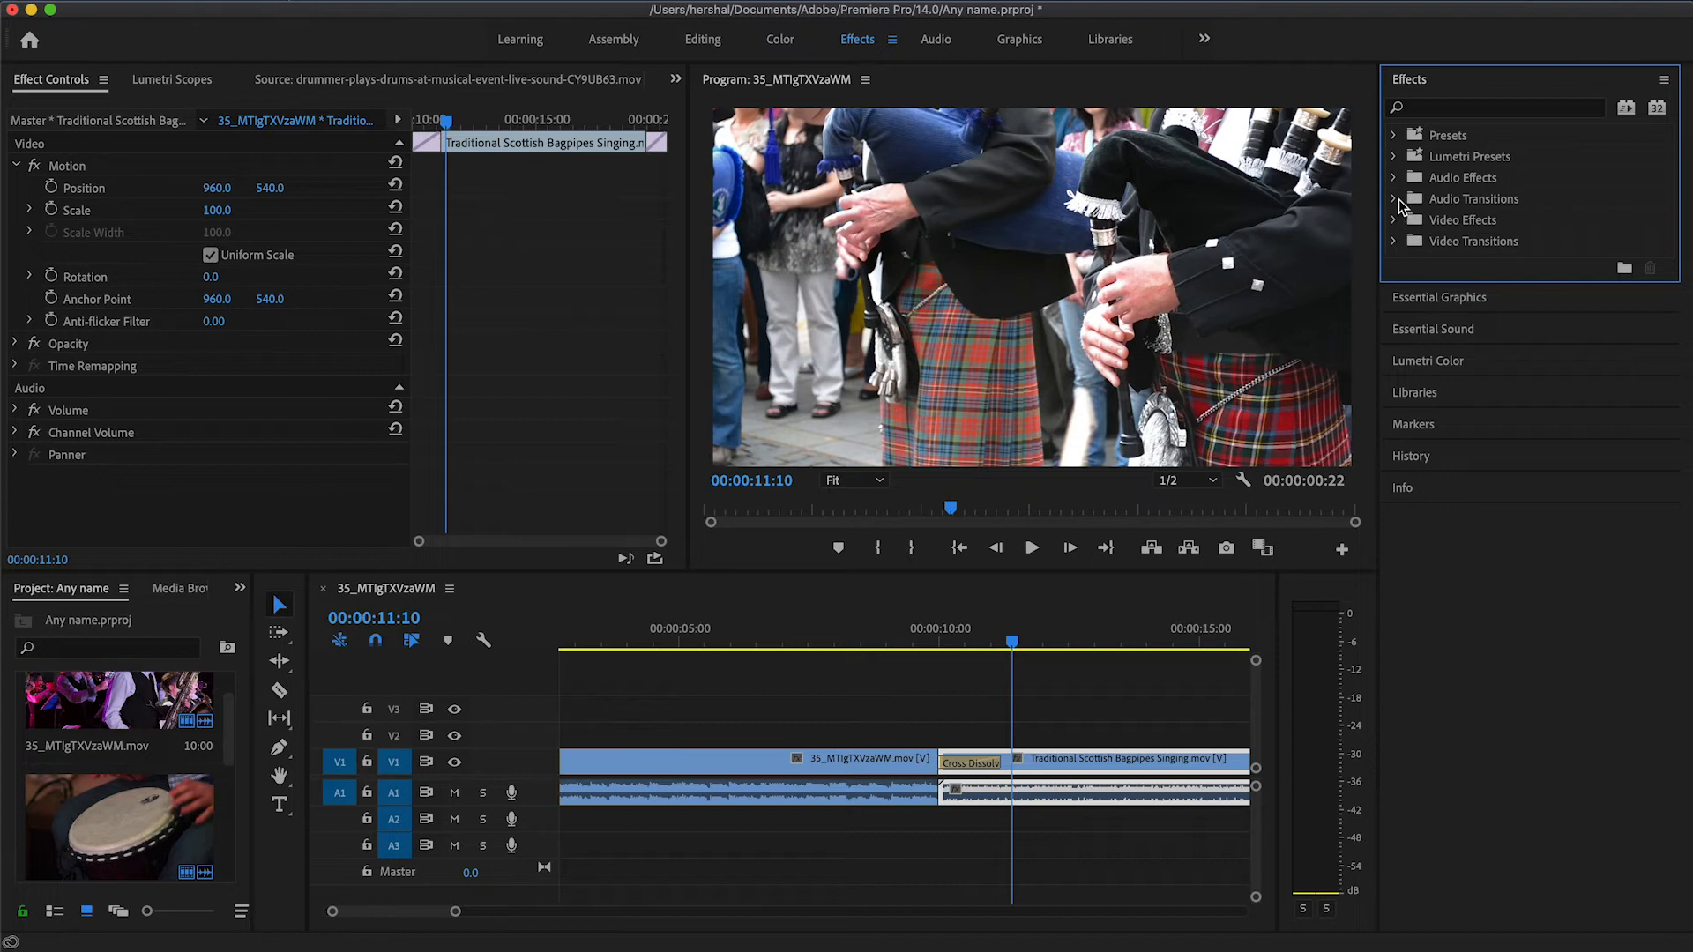
click(1396, 199)
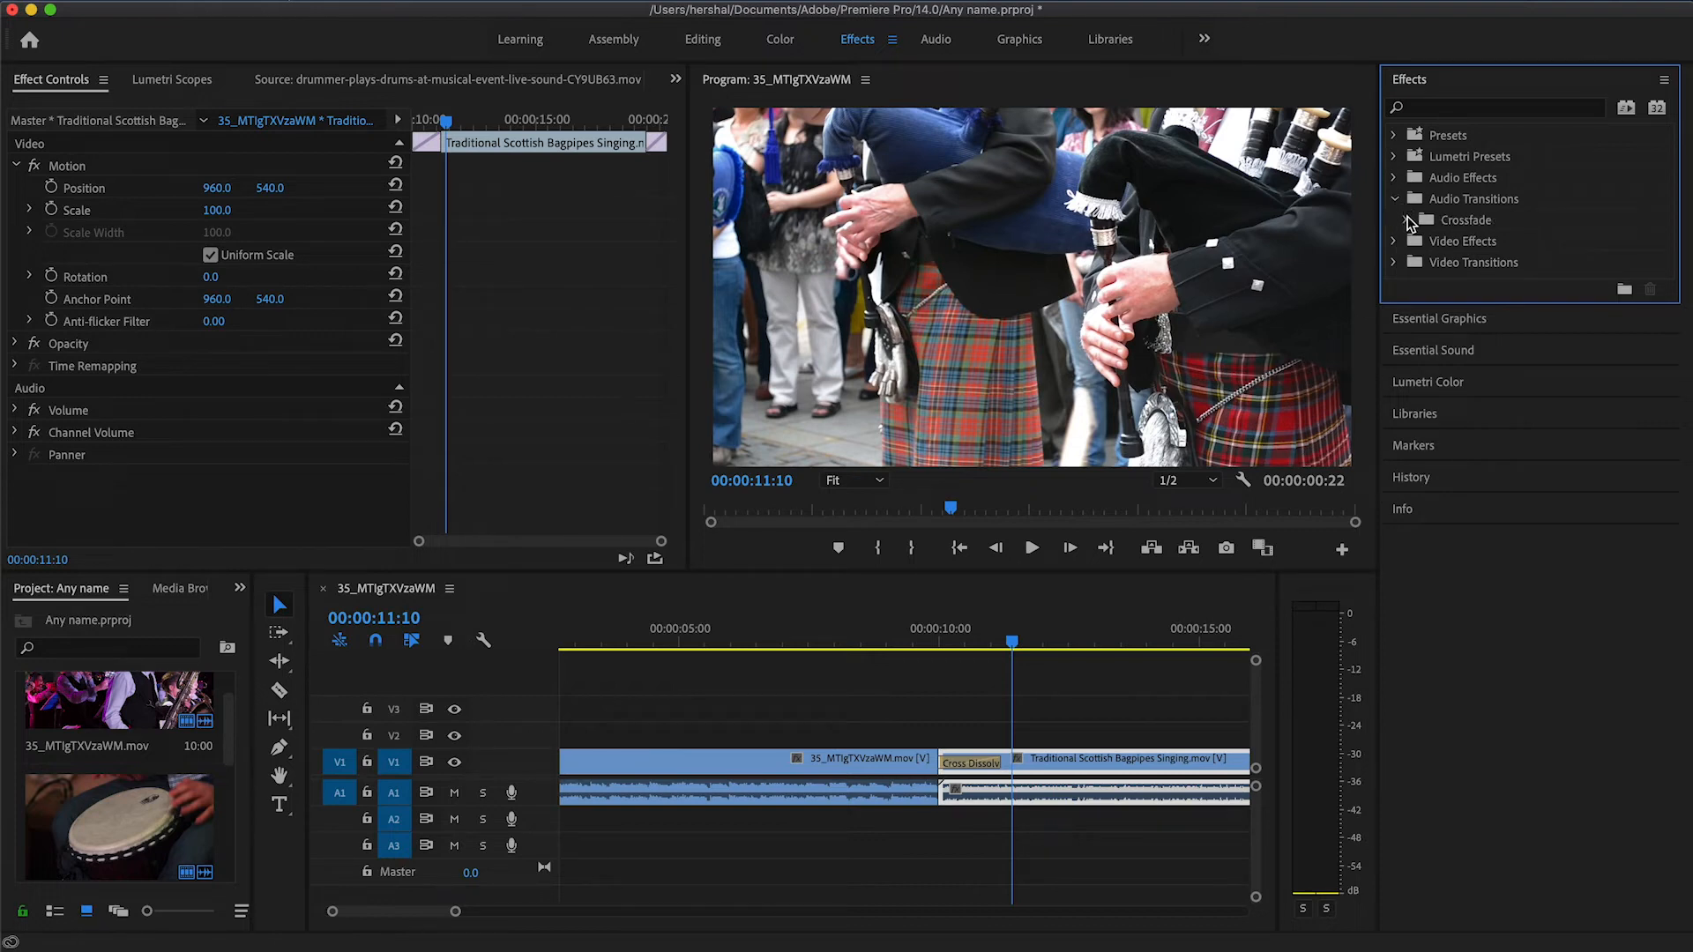
click(1407, 220)
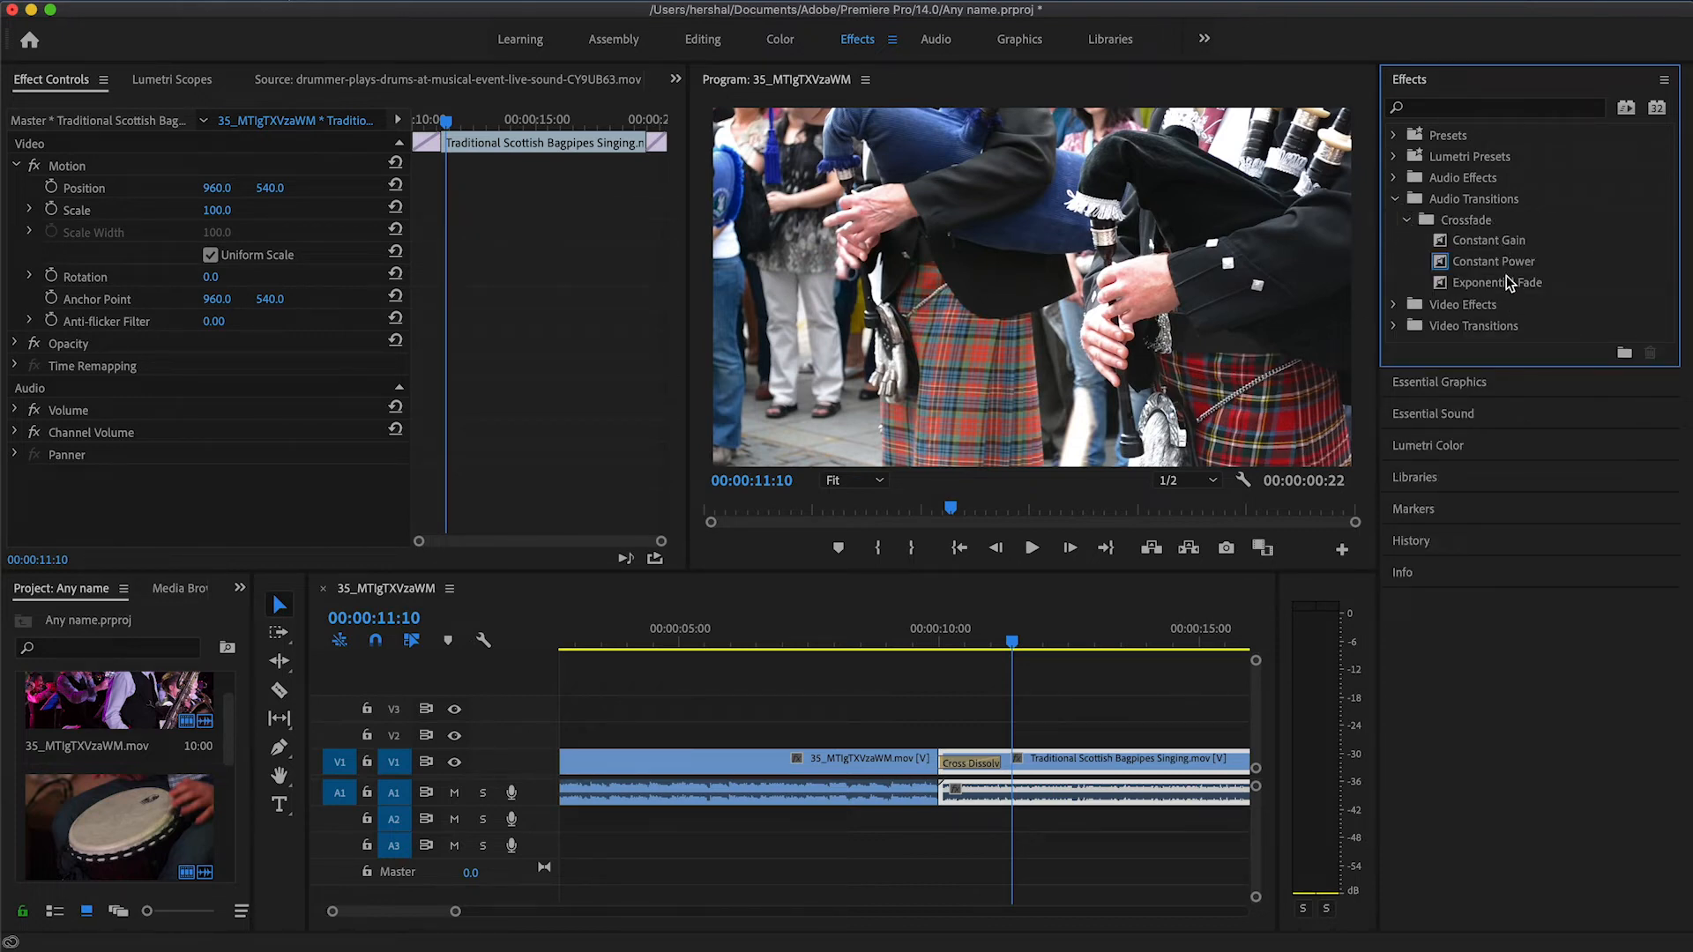
drag(1504, 242, 953, 798)
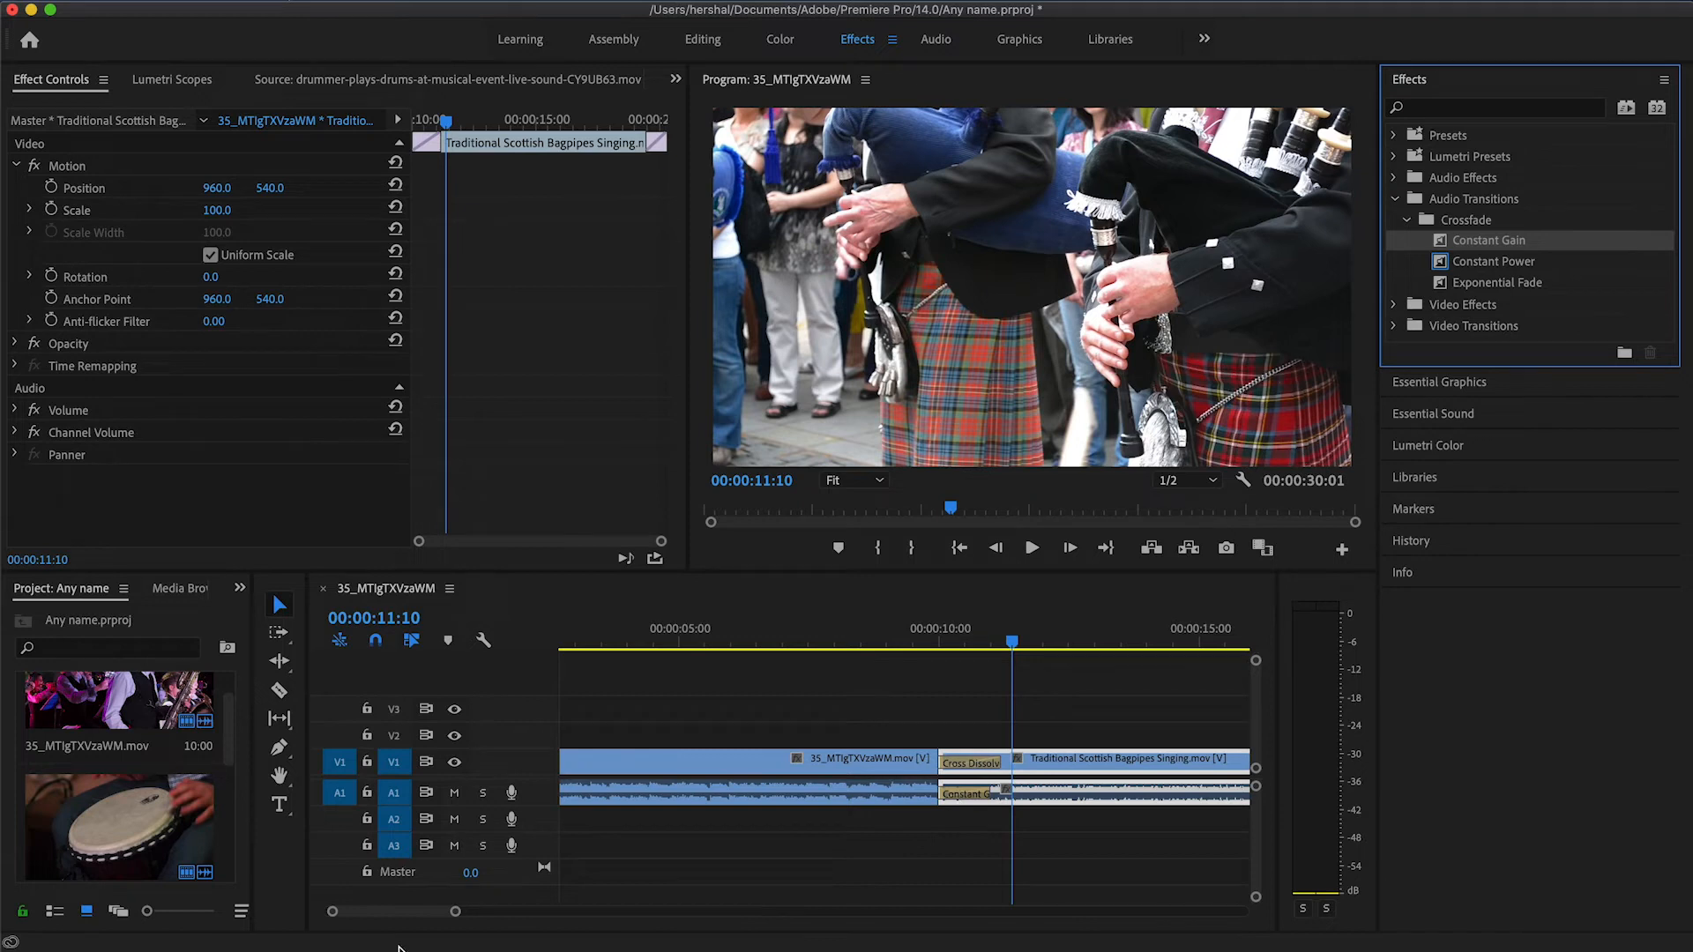
drag(412, 920, 429, 911)
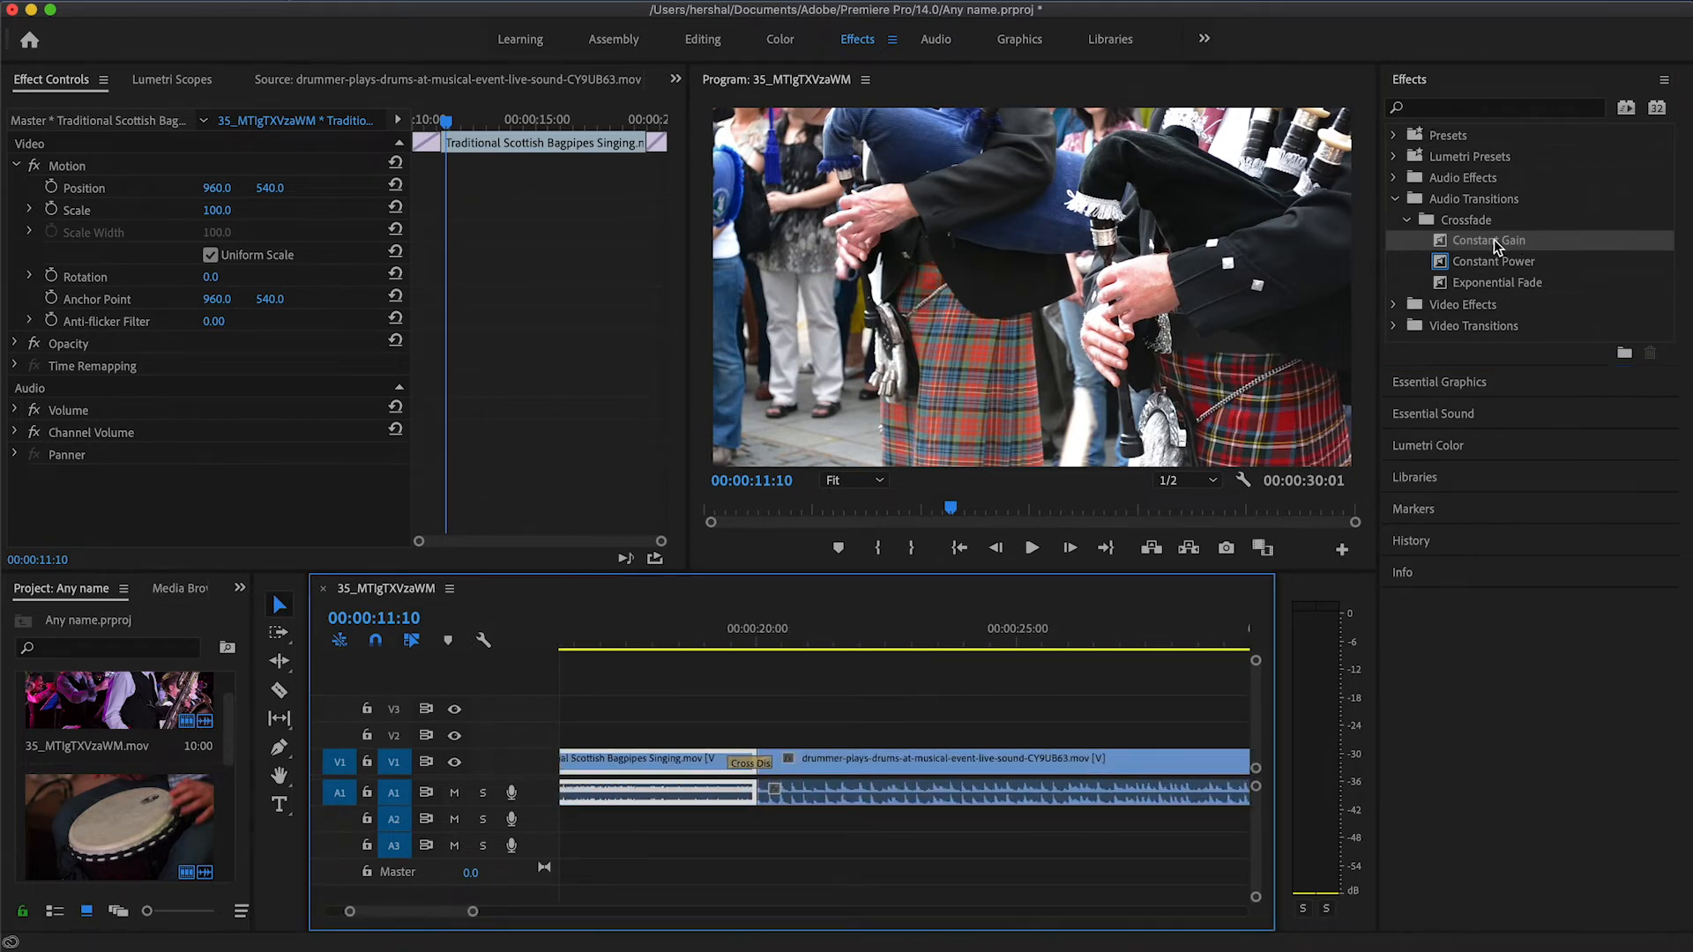
drag(1496, 247, 767, 794)
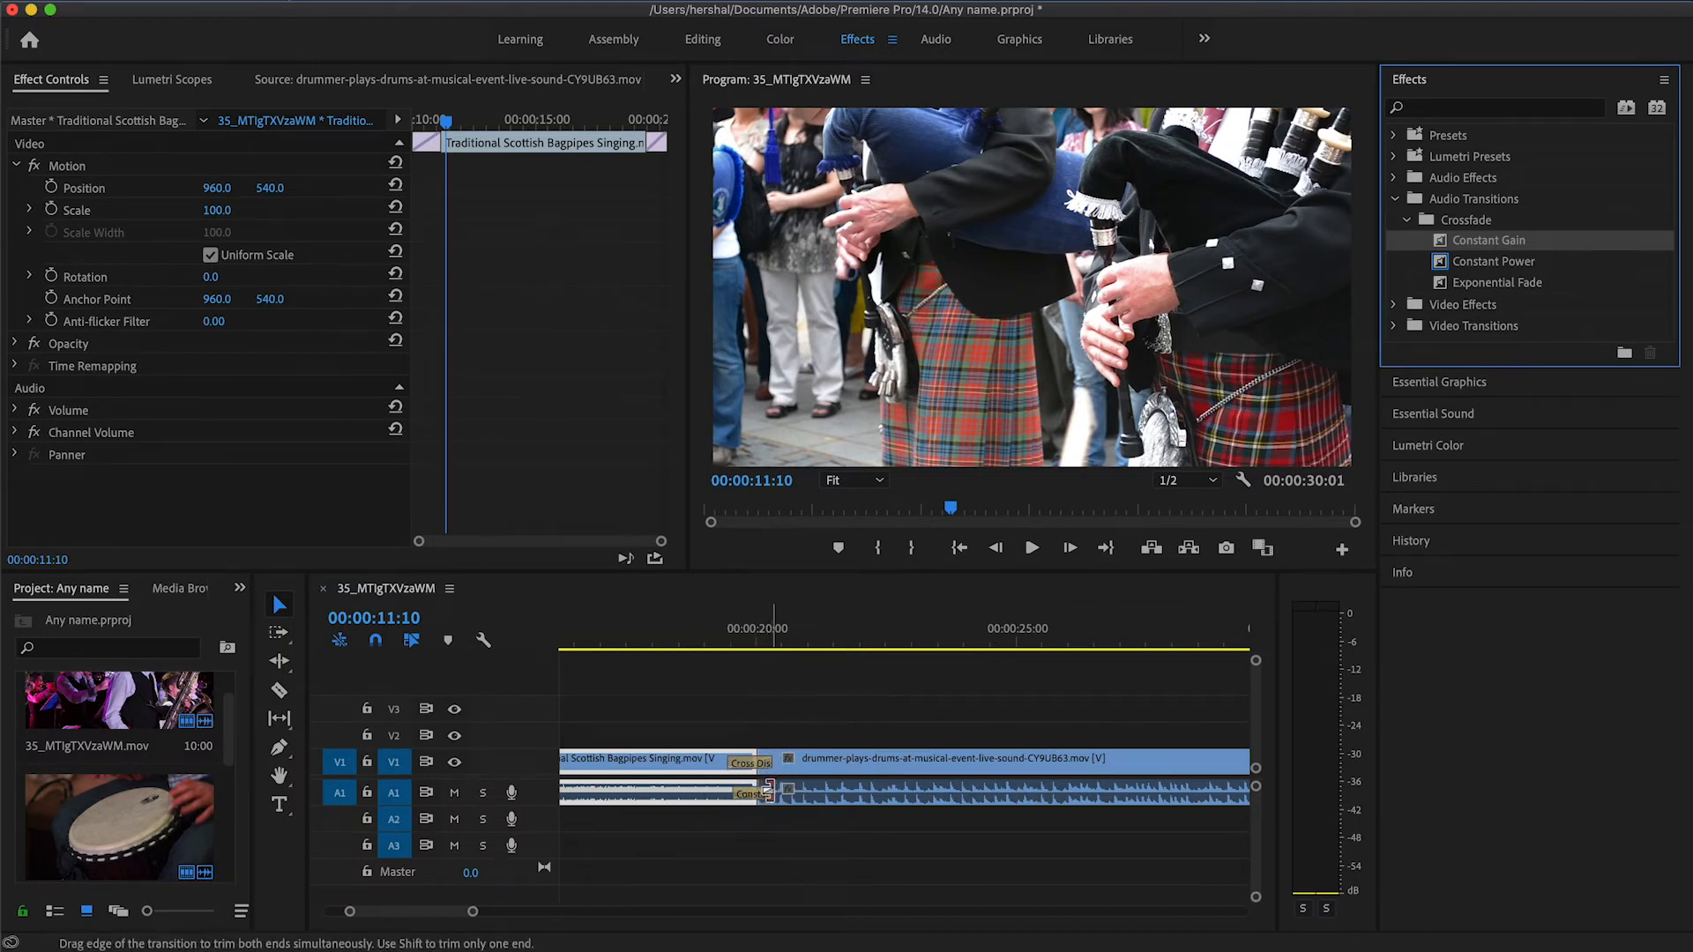
Try to lengthen the Constant Gain between the bagpipes and drummer clips, and scrub across that cut to 00:00:21:05
click(775, 794)
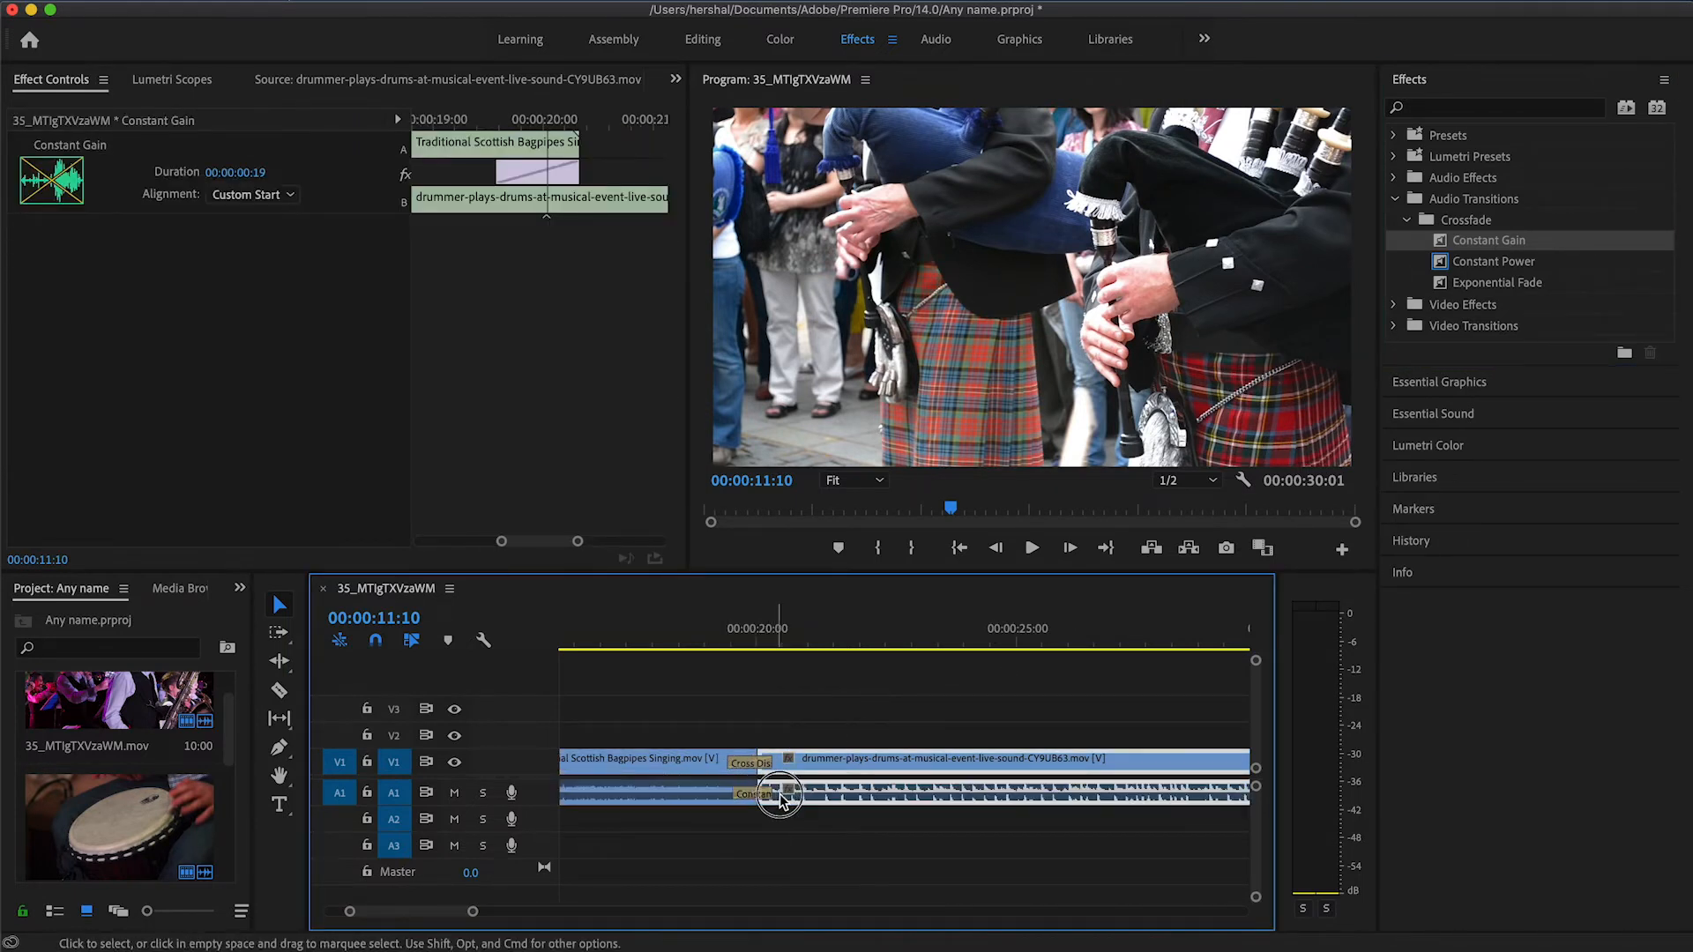
click(758, 798)
drag(772, 793, 816, 794)
click(775, 861)
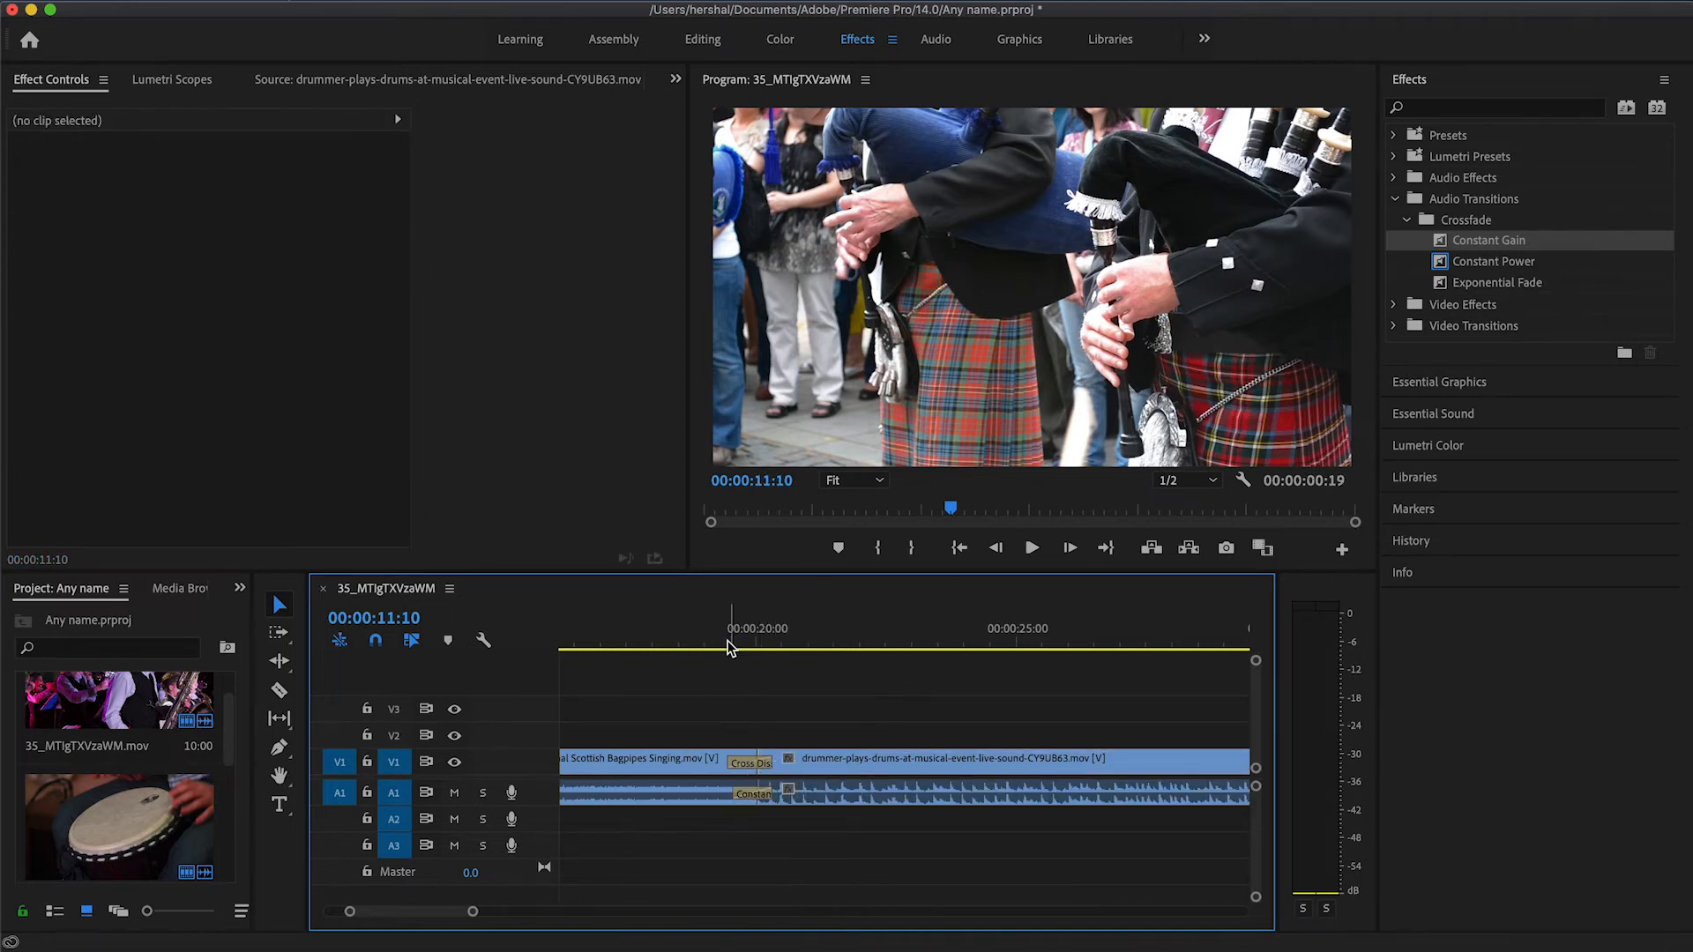
drag(728, 648, 818, 646)
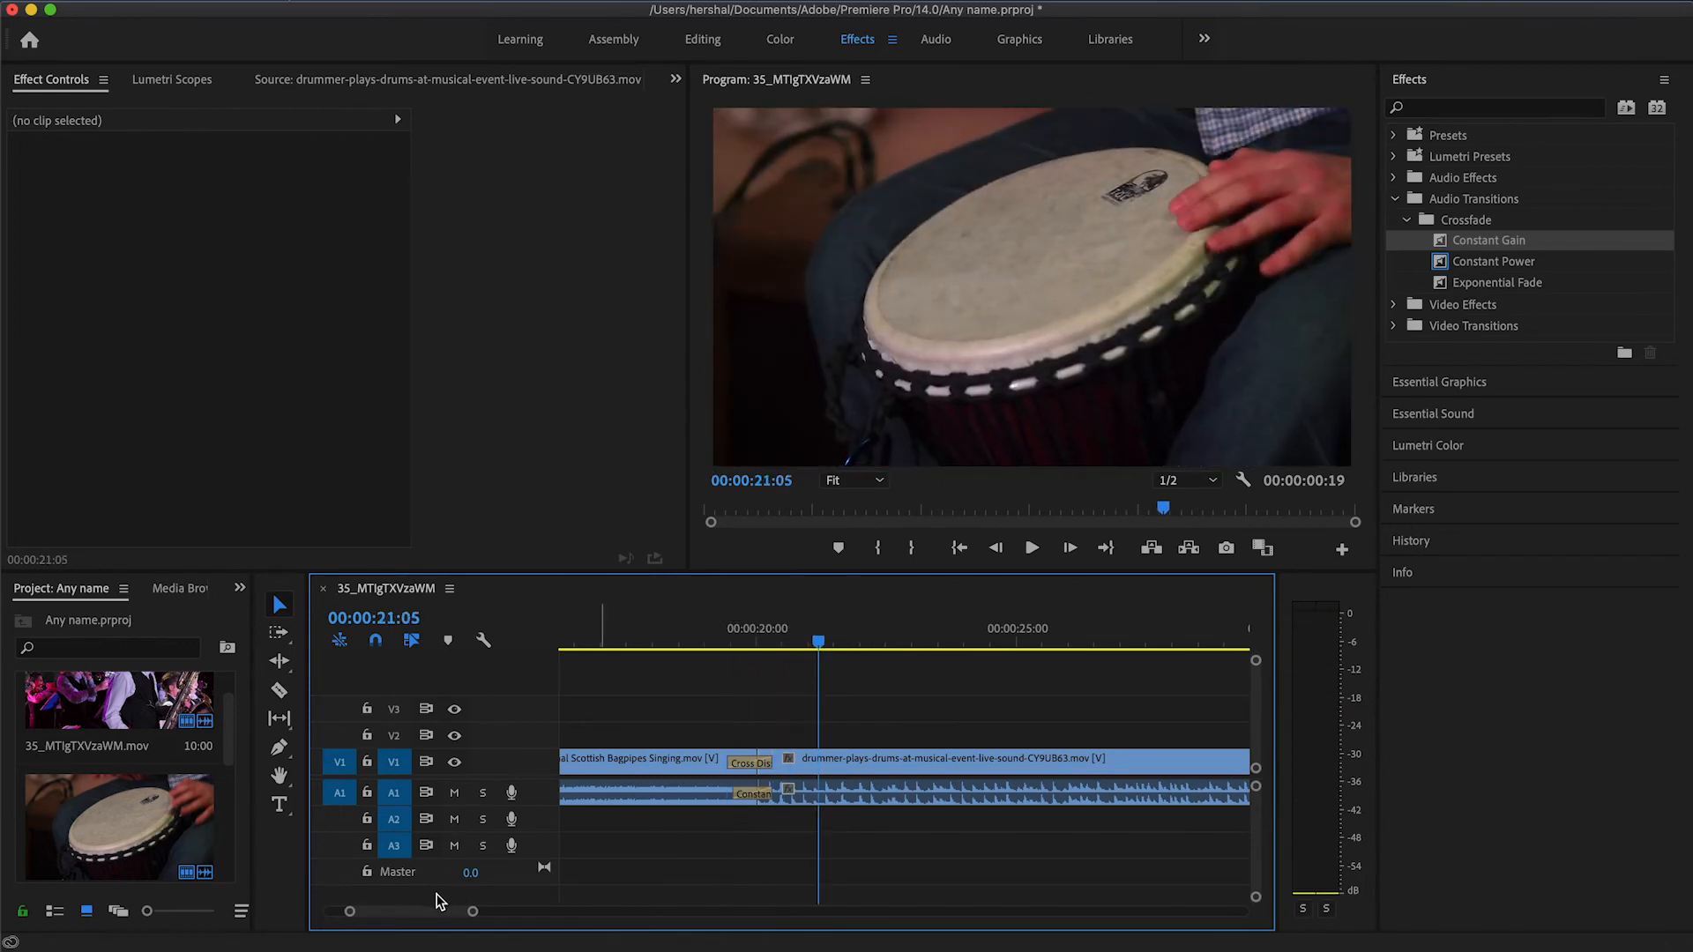
Add a Constant Gain to the end of the drummer clip's audio and a Dip to Black to its video, each 00:00:02:21 long
mouse_move(424, 915)
mouse_down()
mouse_move(388, 913)
mouse_move(418, 912)
mouse_up()
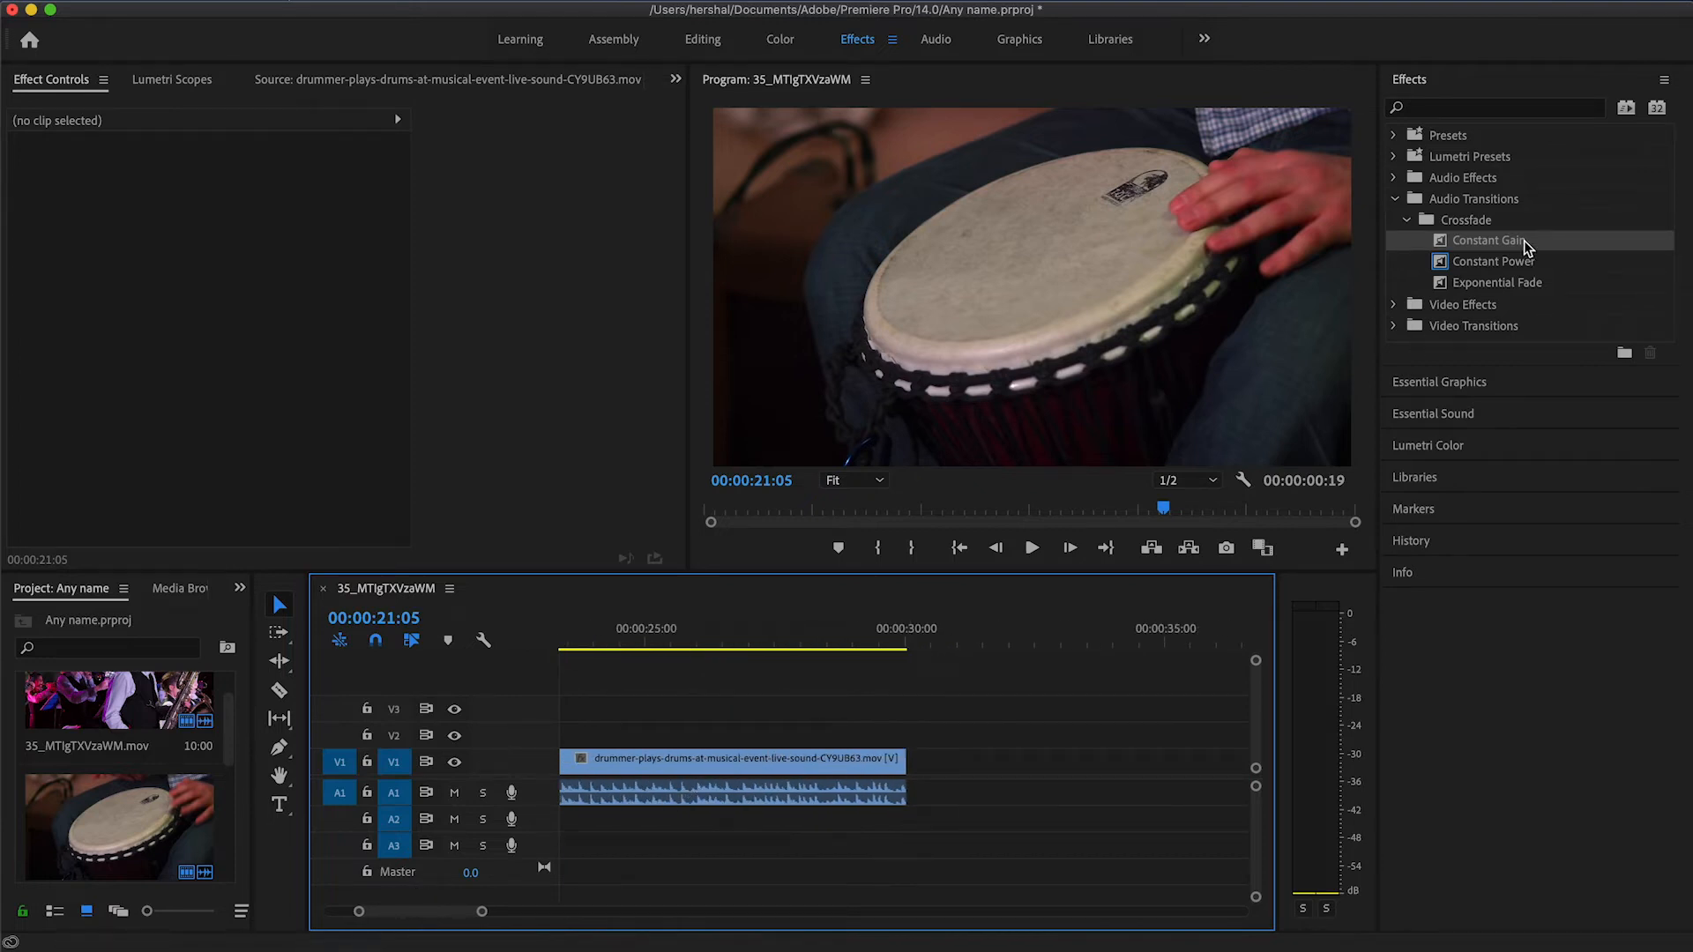
drag(1496, 240, 900, 795)
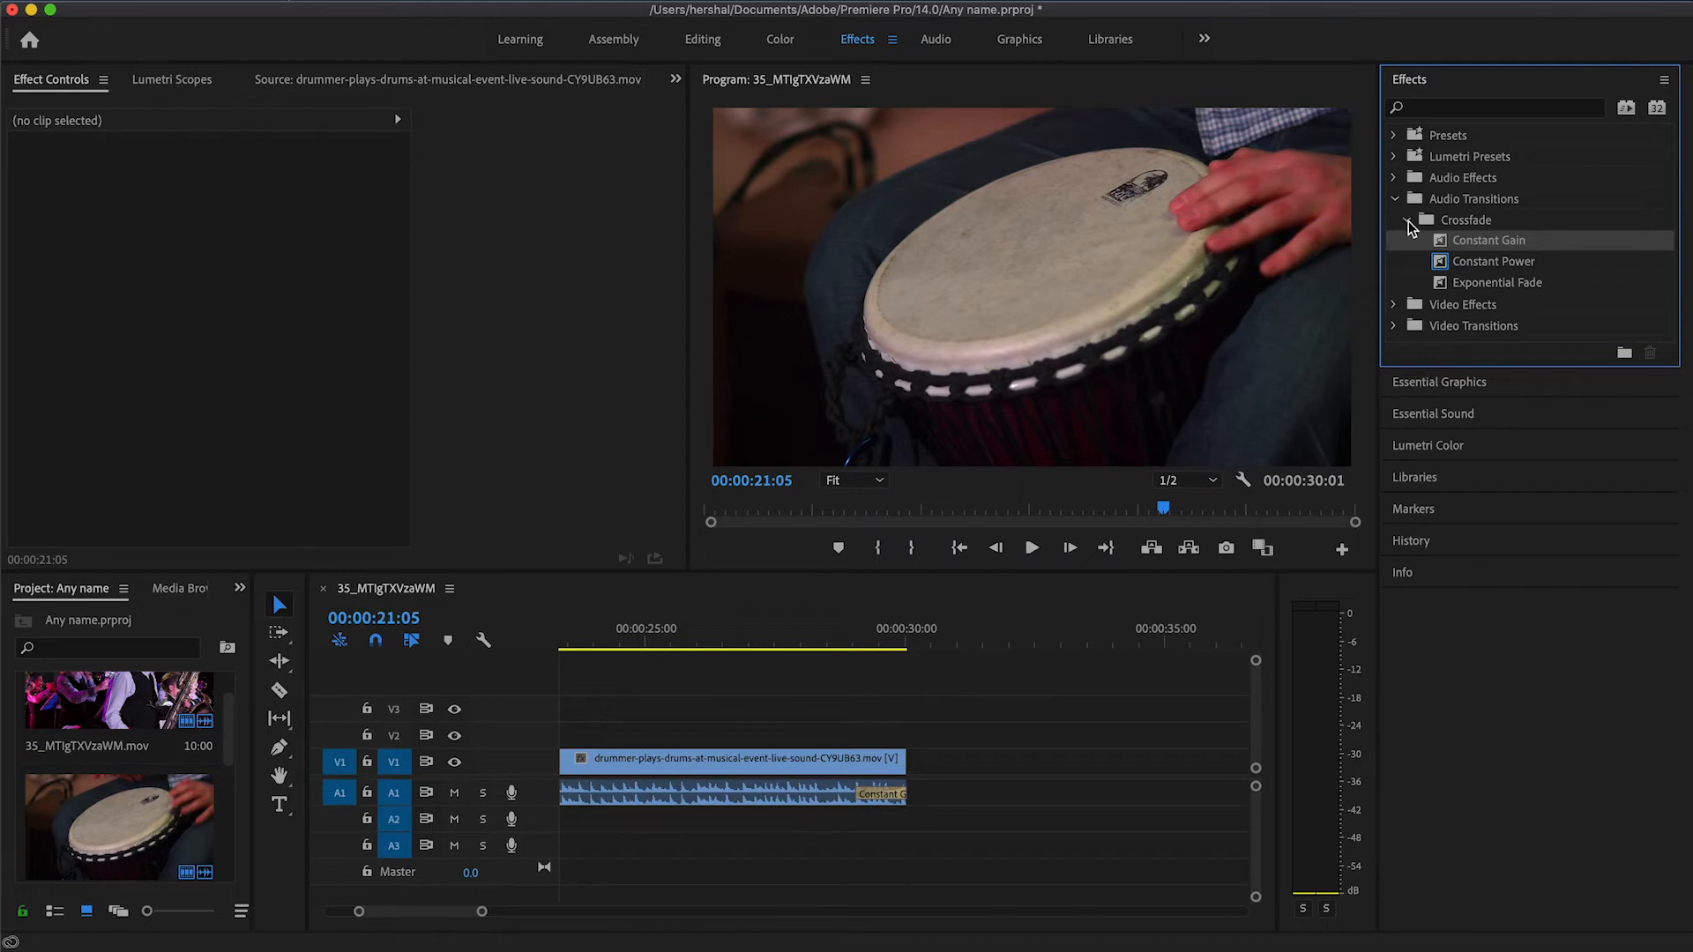
click(1406, 221)
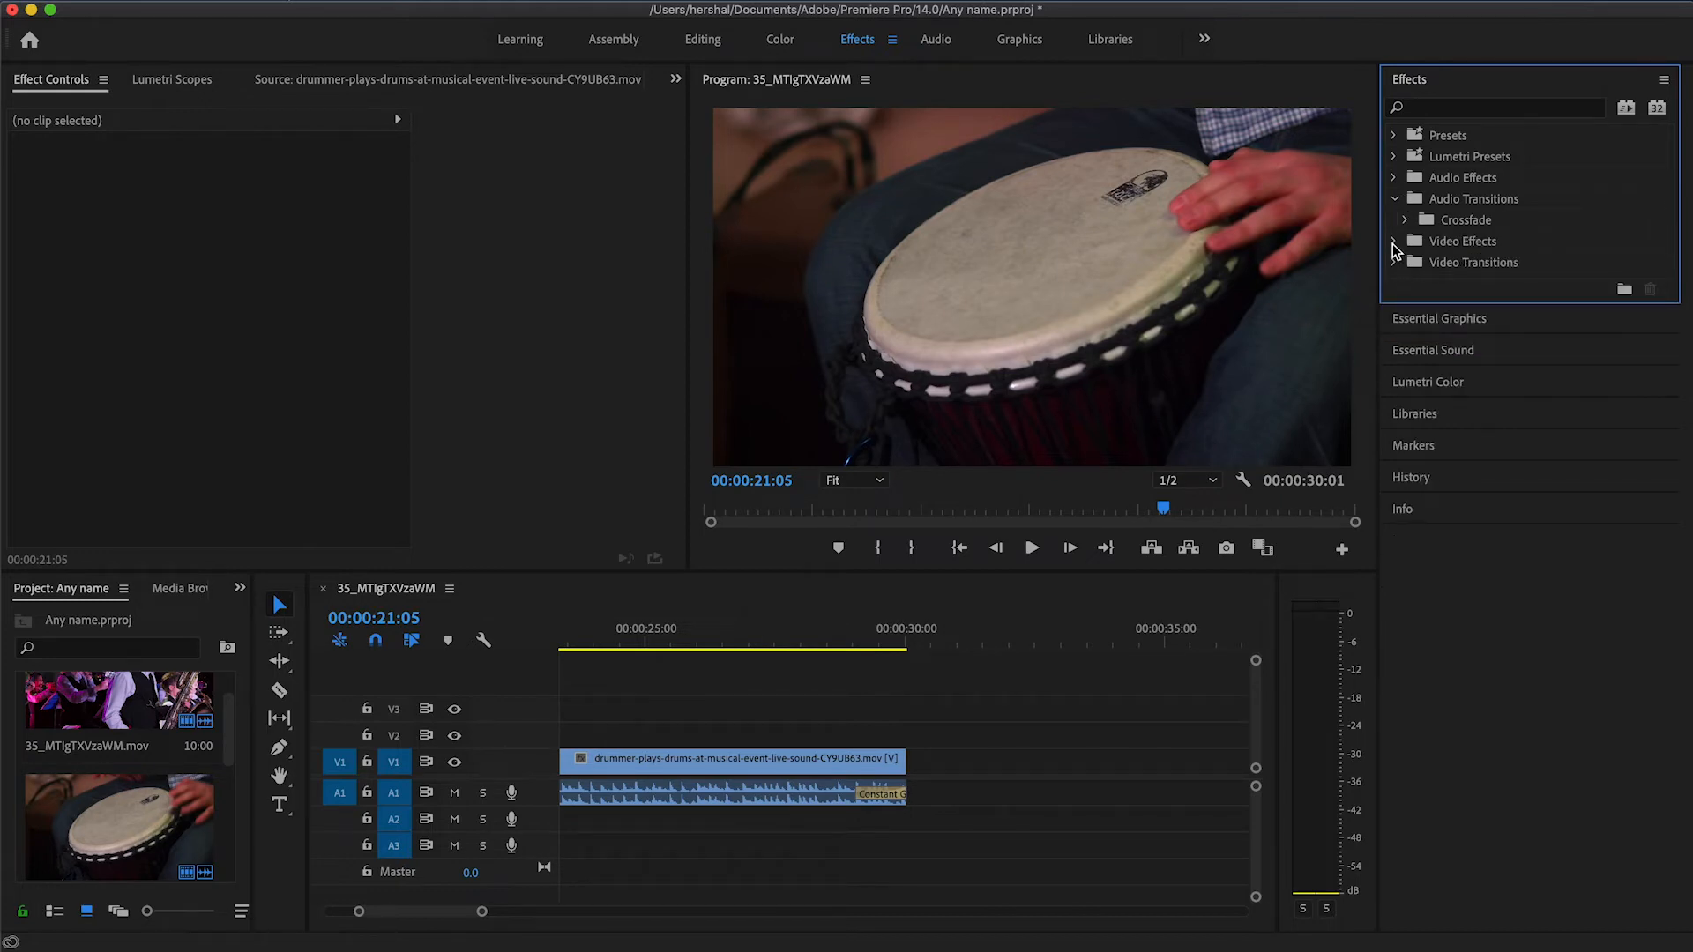
click(1394, 264)
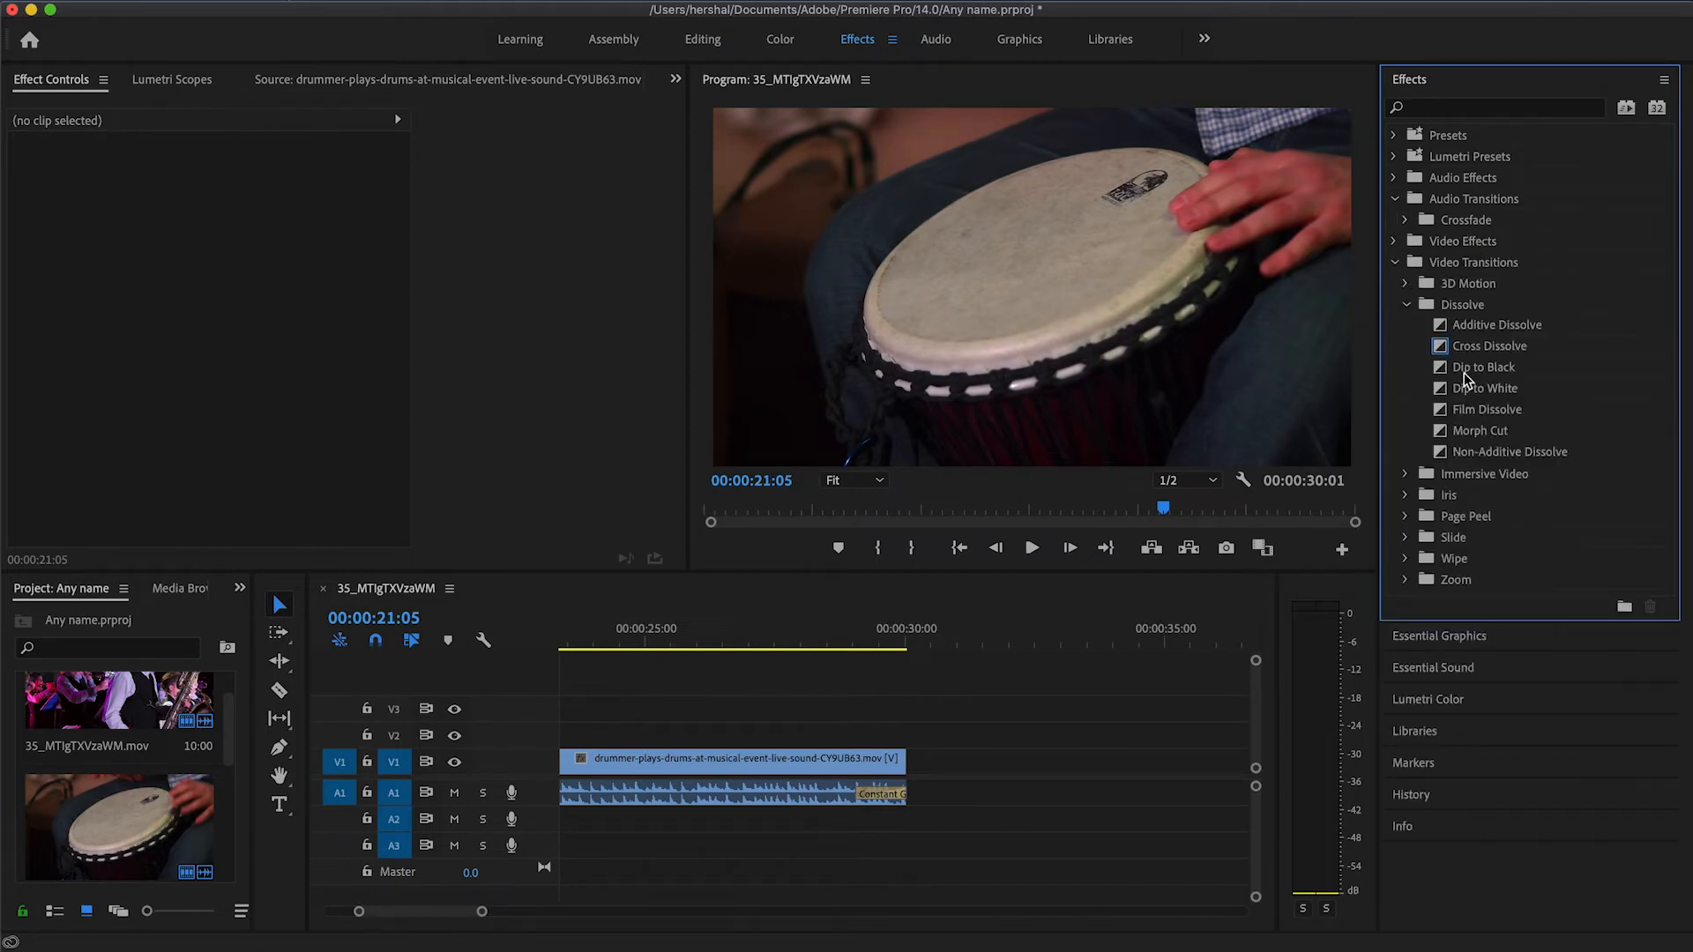
drag(1484, 370, 760, 764)
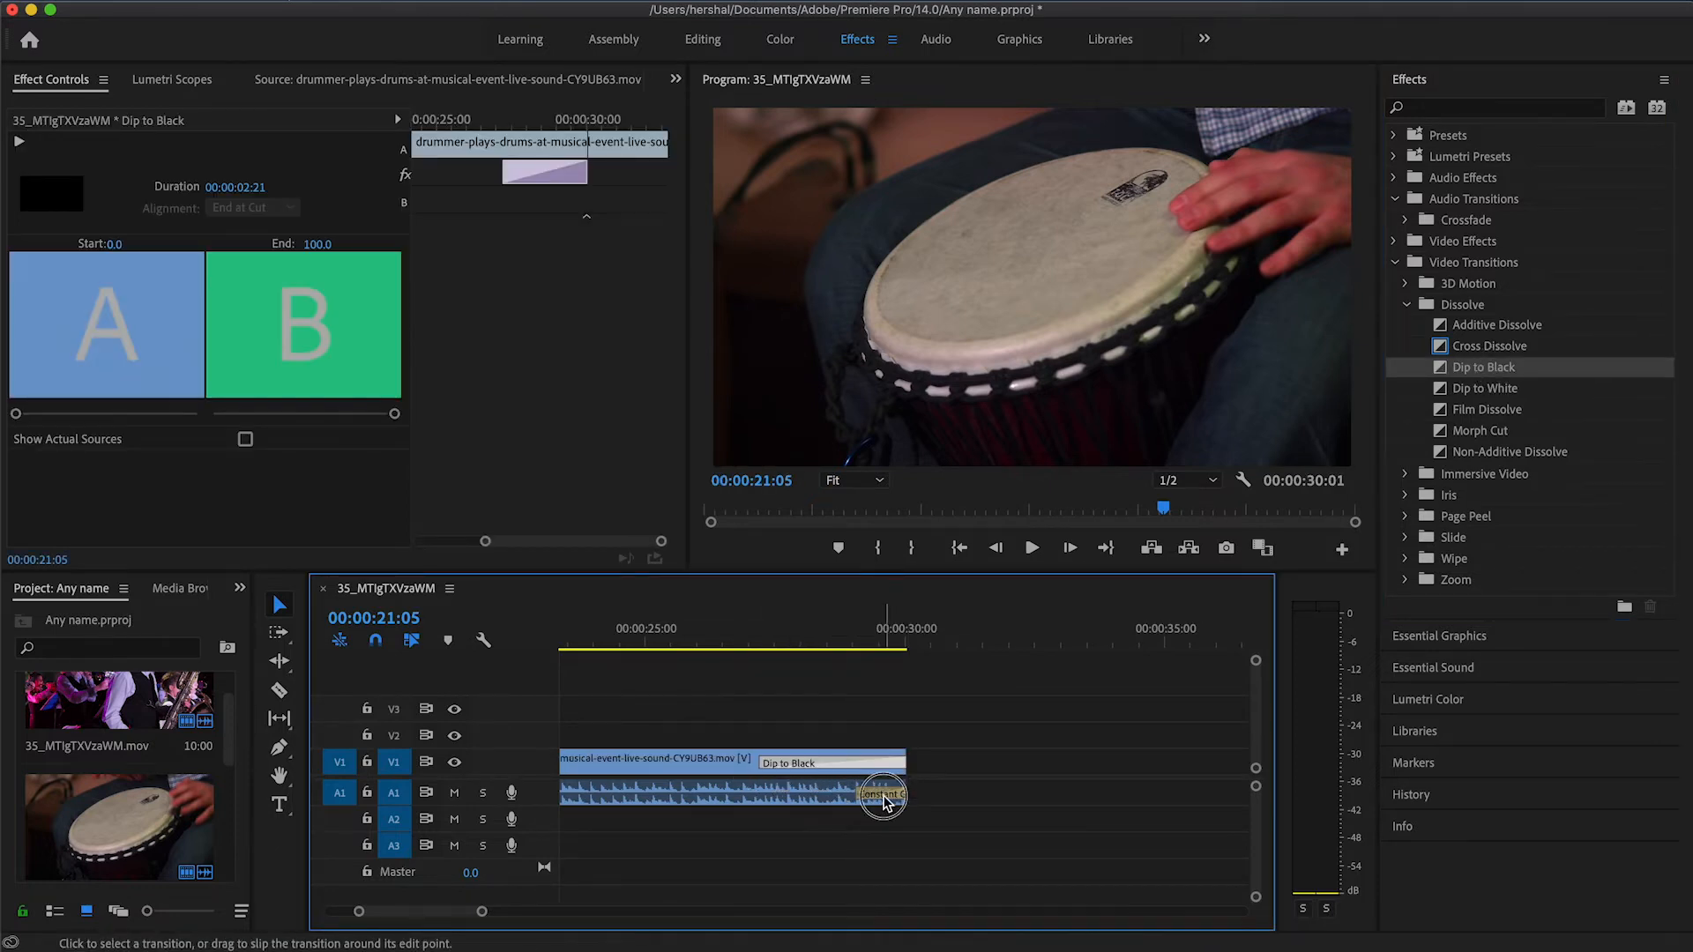
drag(857, 794, 760, 796)
Play the sequence from 00:00:24:06 to its end to preview the closing fade, and return the timeline view to its start
click(605, 641)
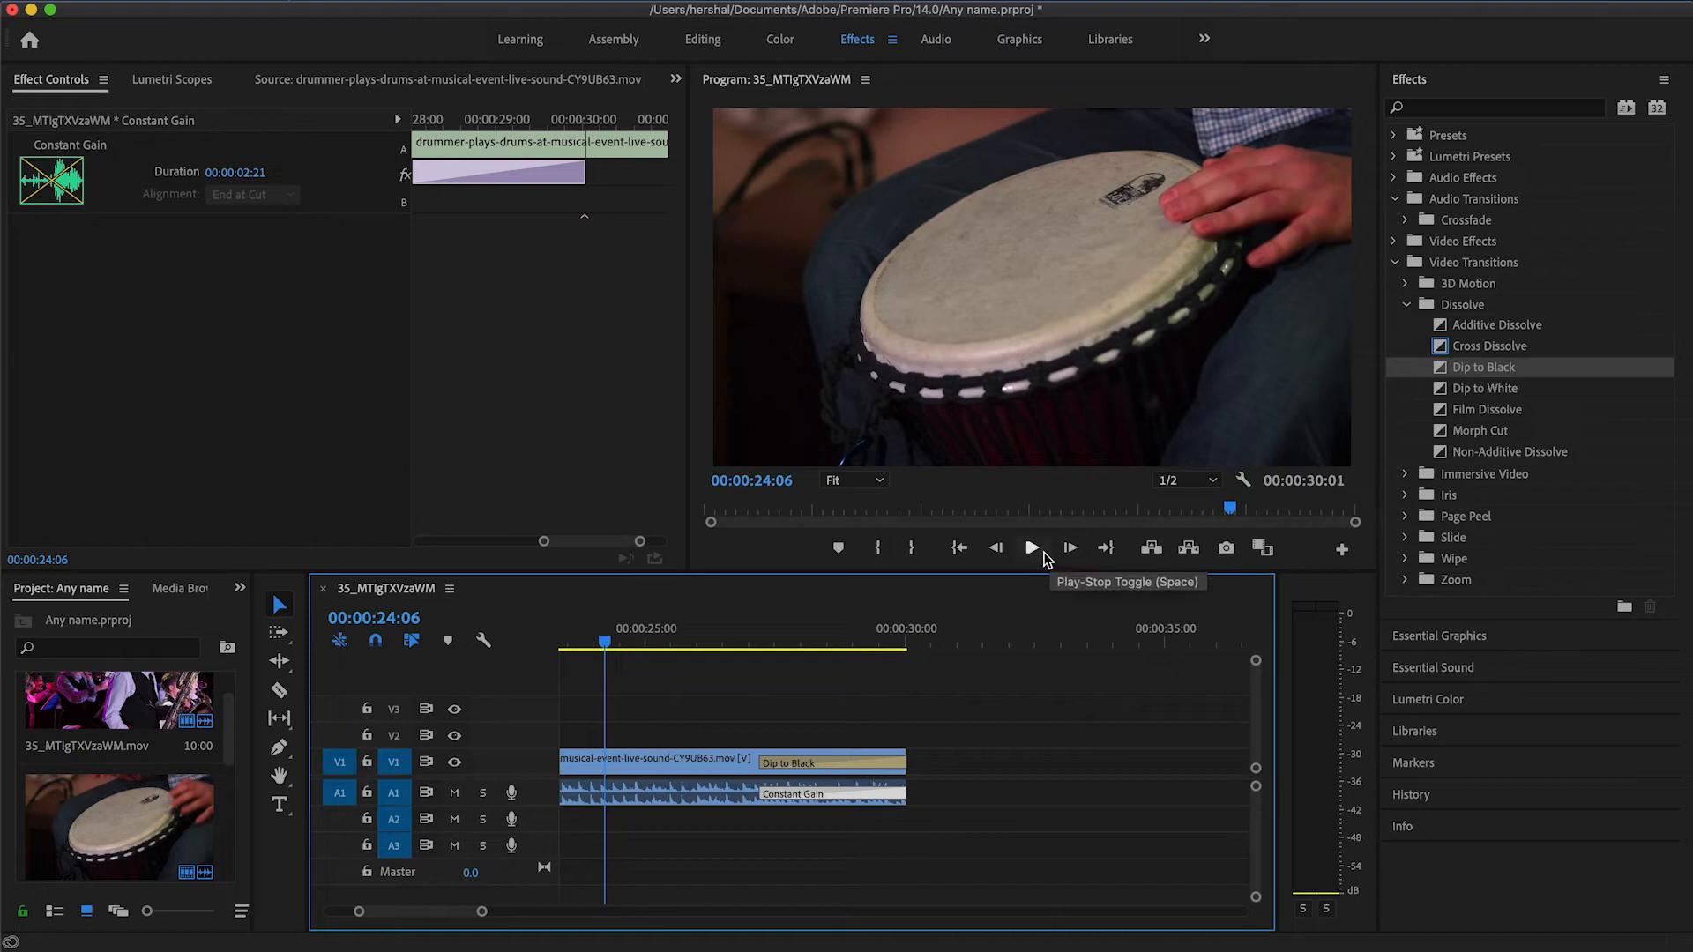
key(space)
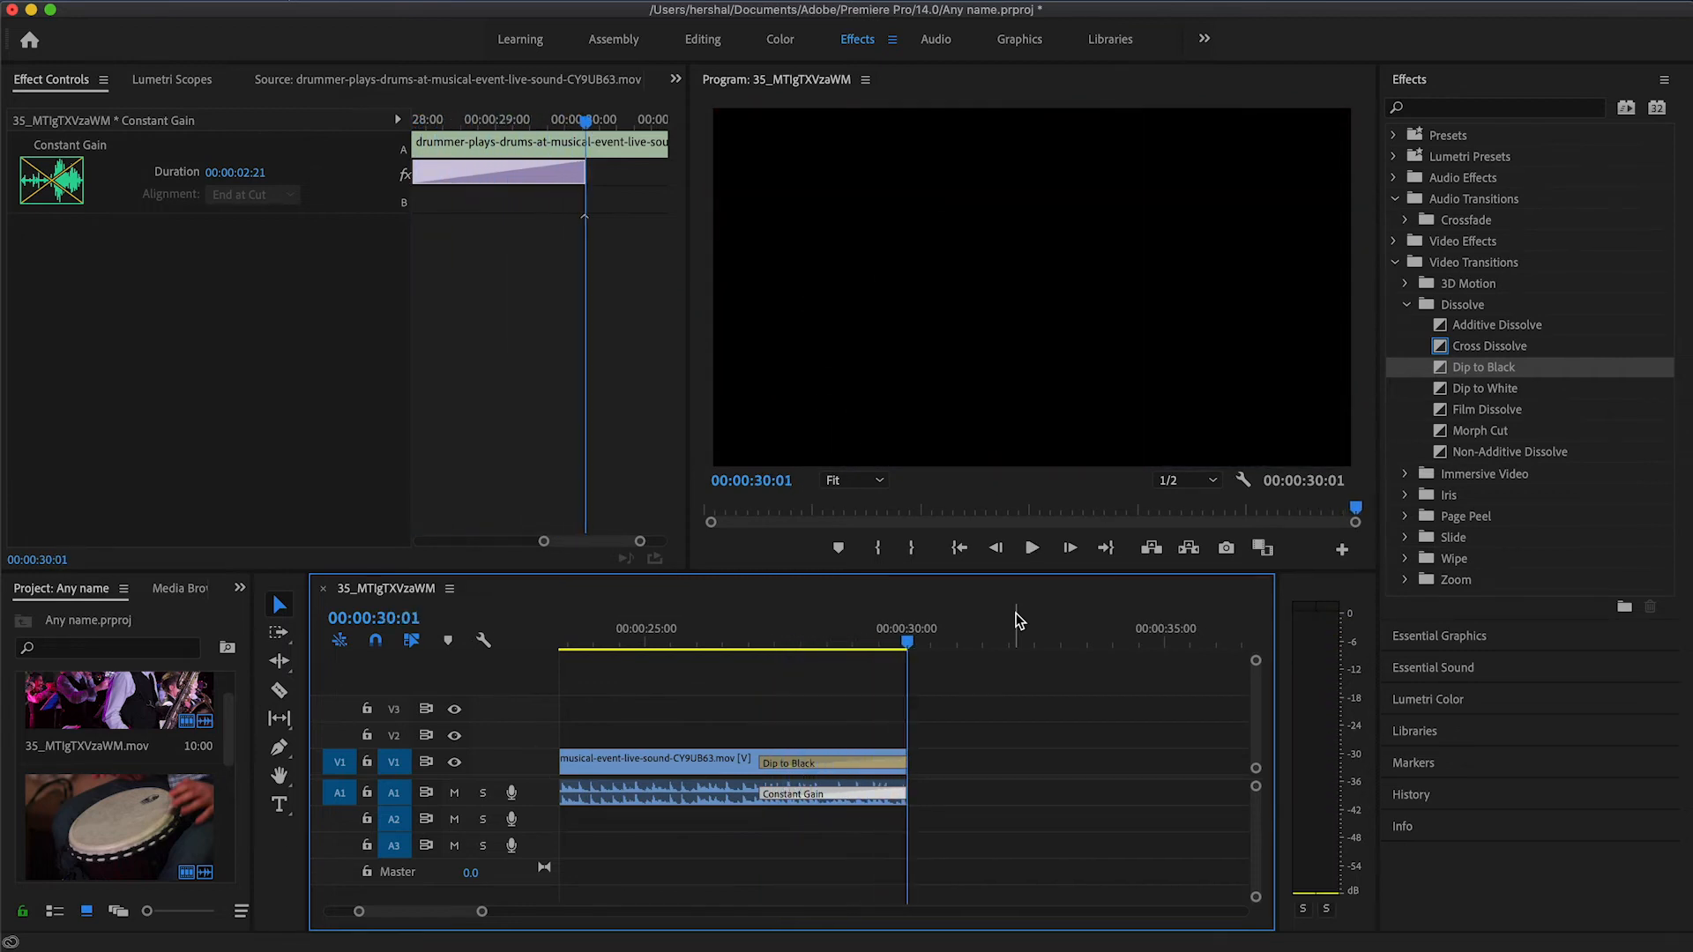
drag(417, 919, 359, 912)
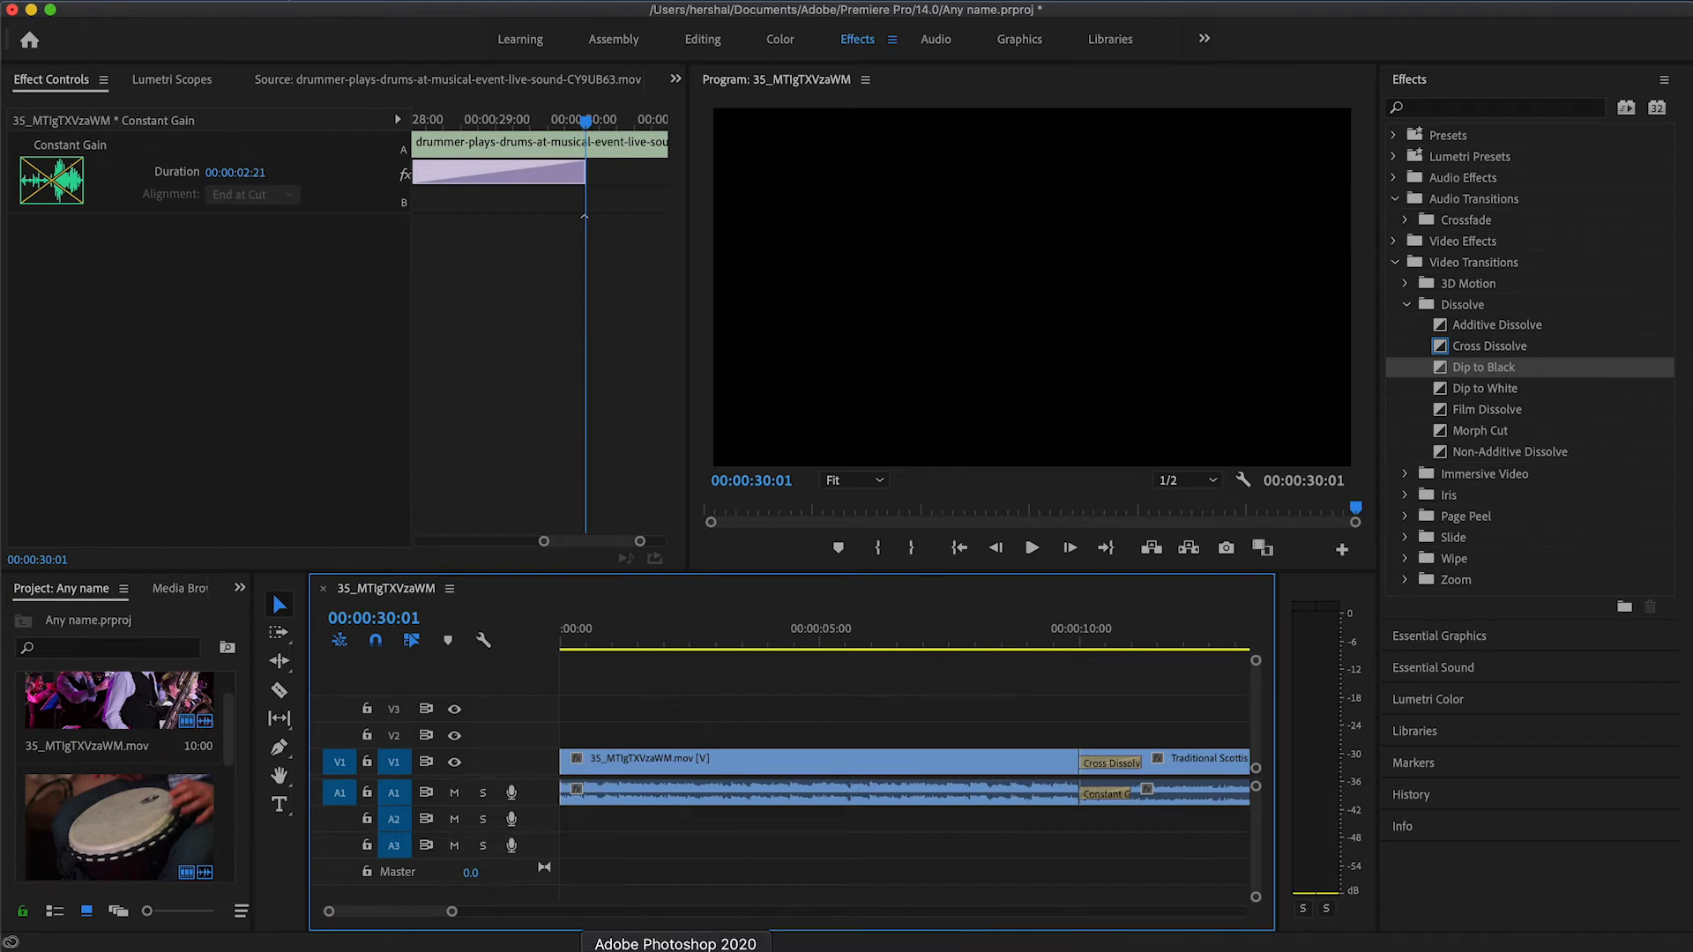
Switch to Photoshop and add a text box about 1842 by 379 px on the canvas's upper half reading LIVE AT HERSHAL'S BAR
click(703, 946)
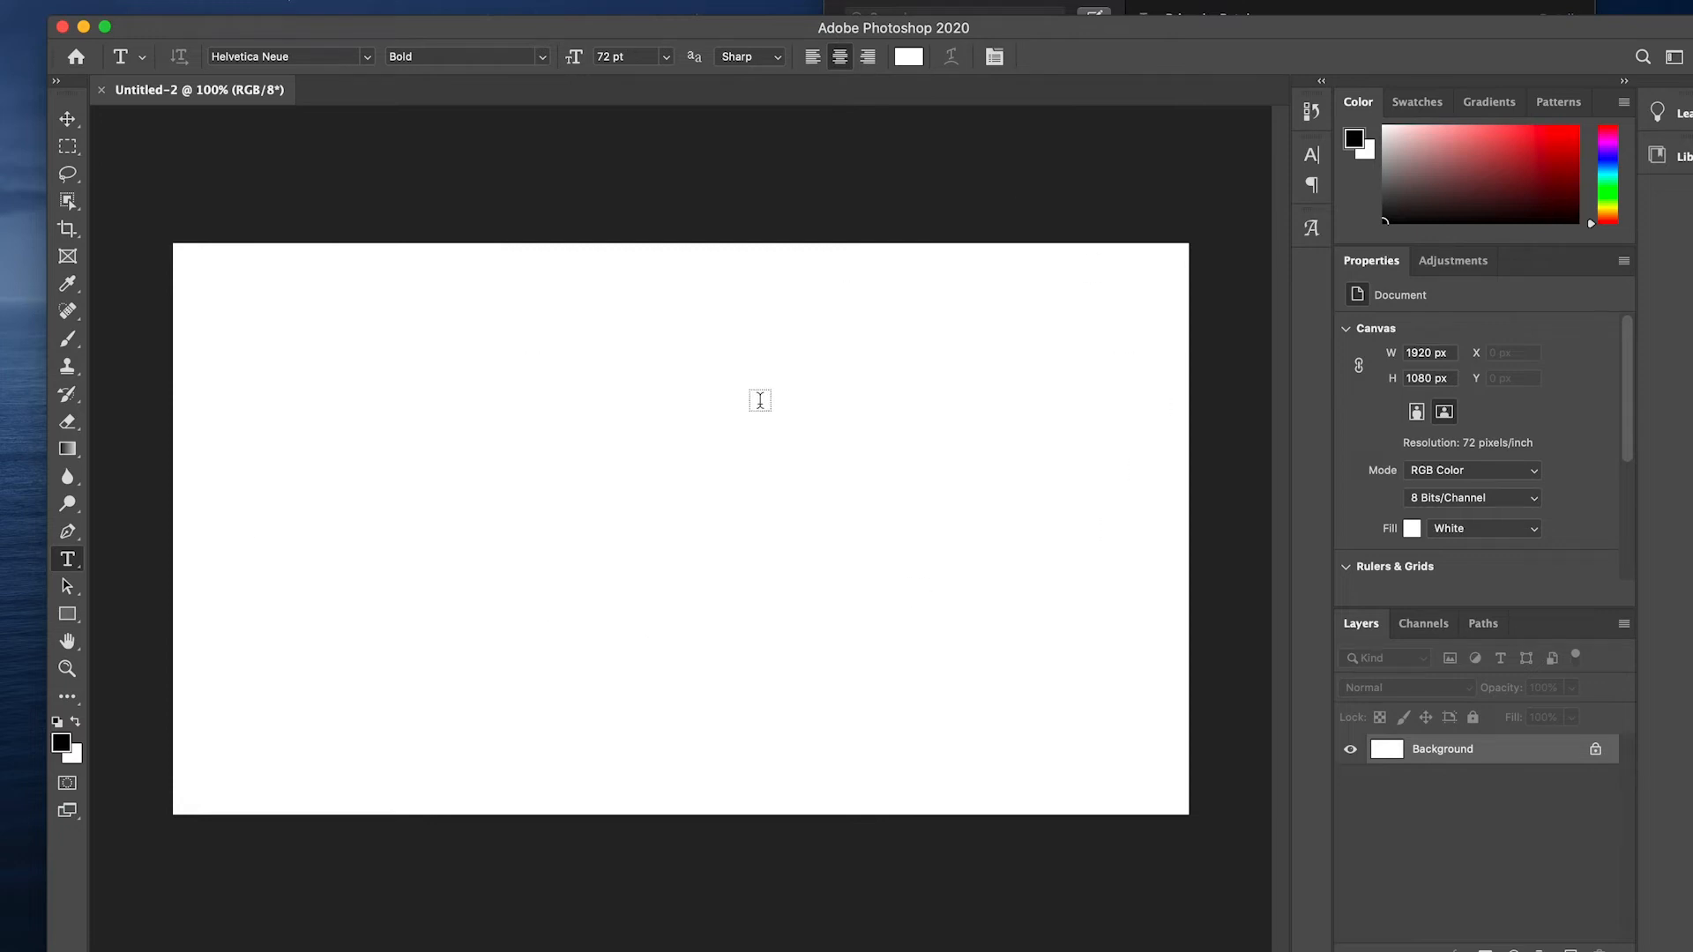
drag(1260, 31, 1212, 14)
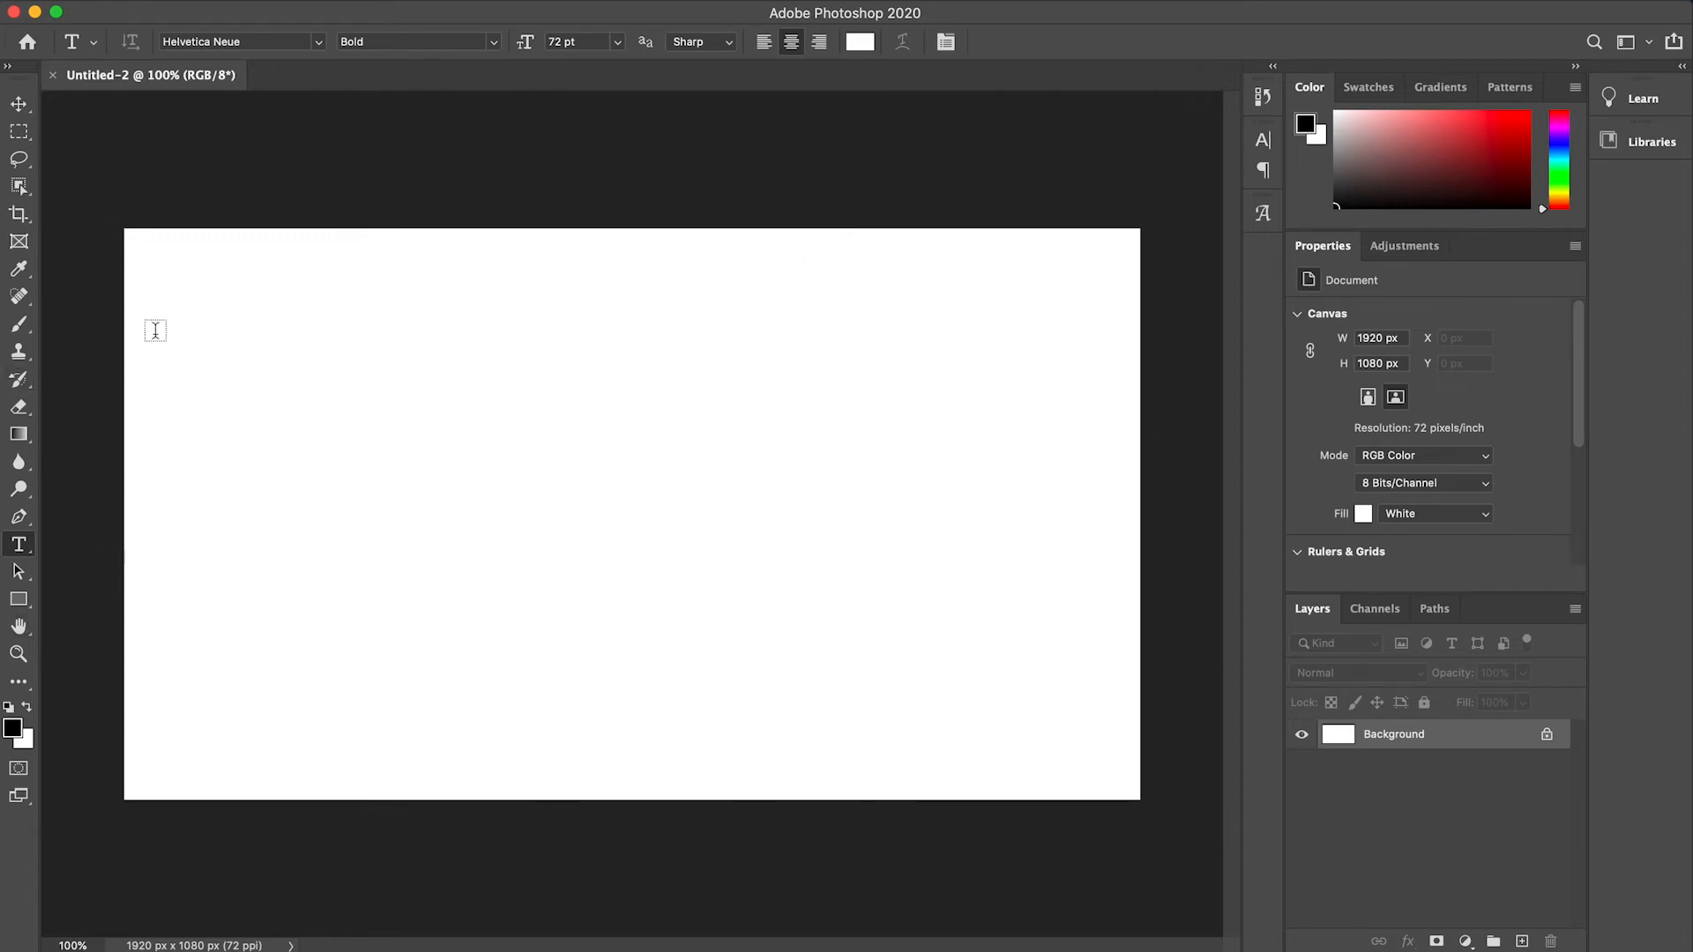
drag(153, 330, 1125, 529)
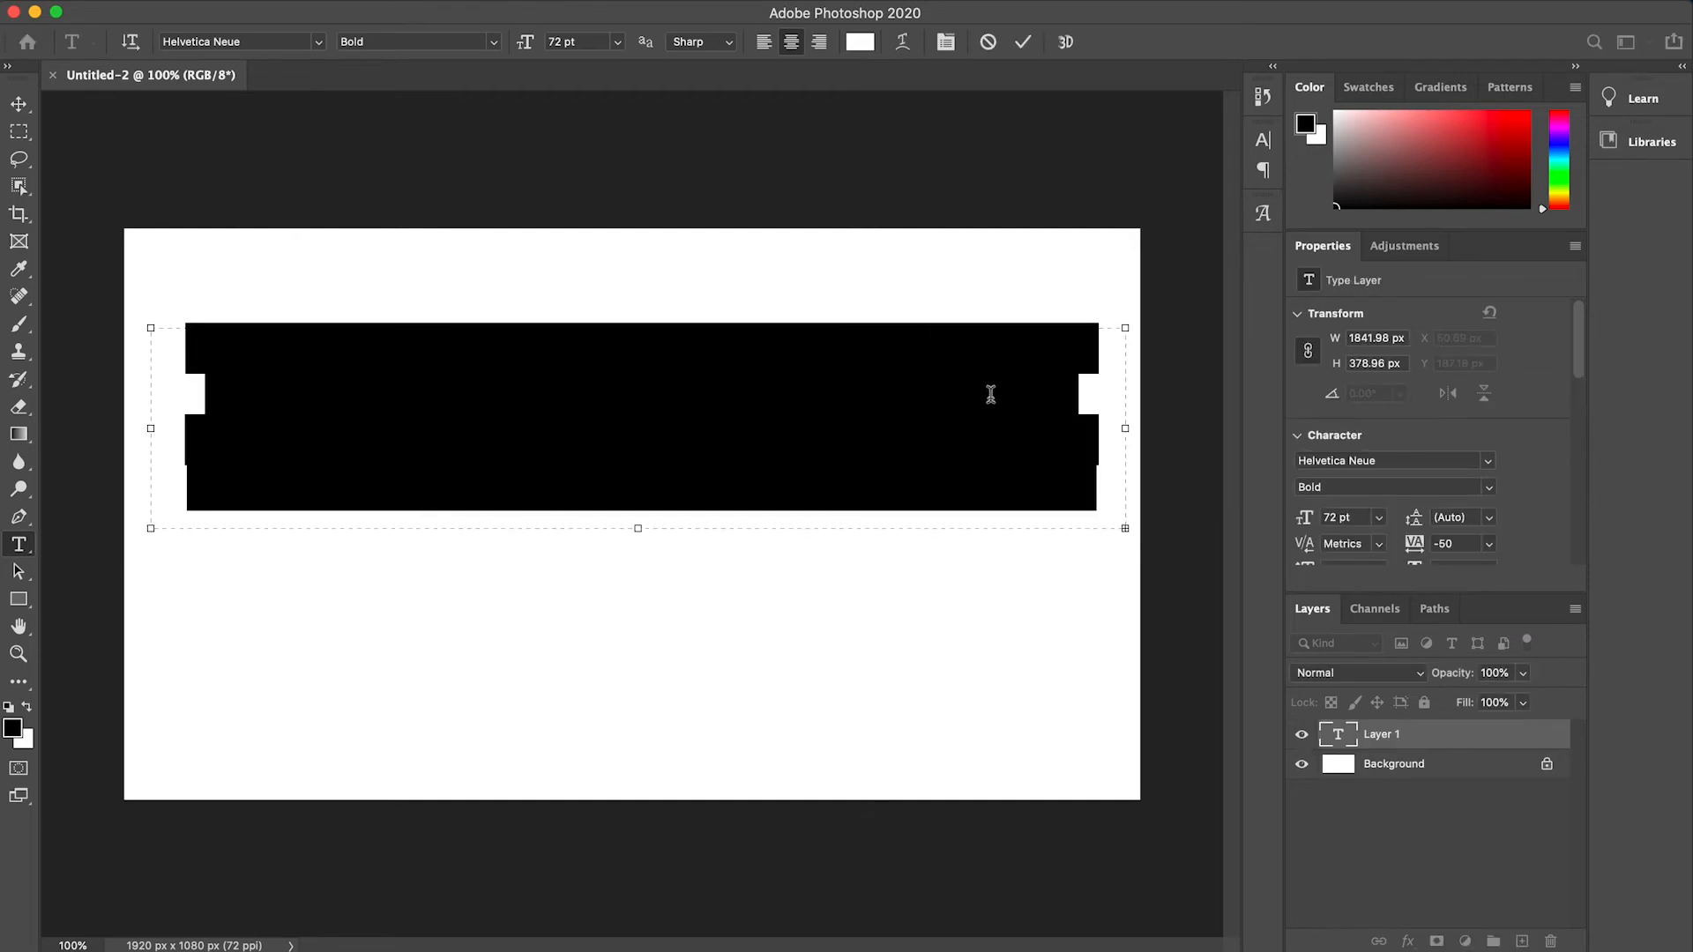
key(BackSpace)
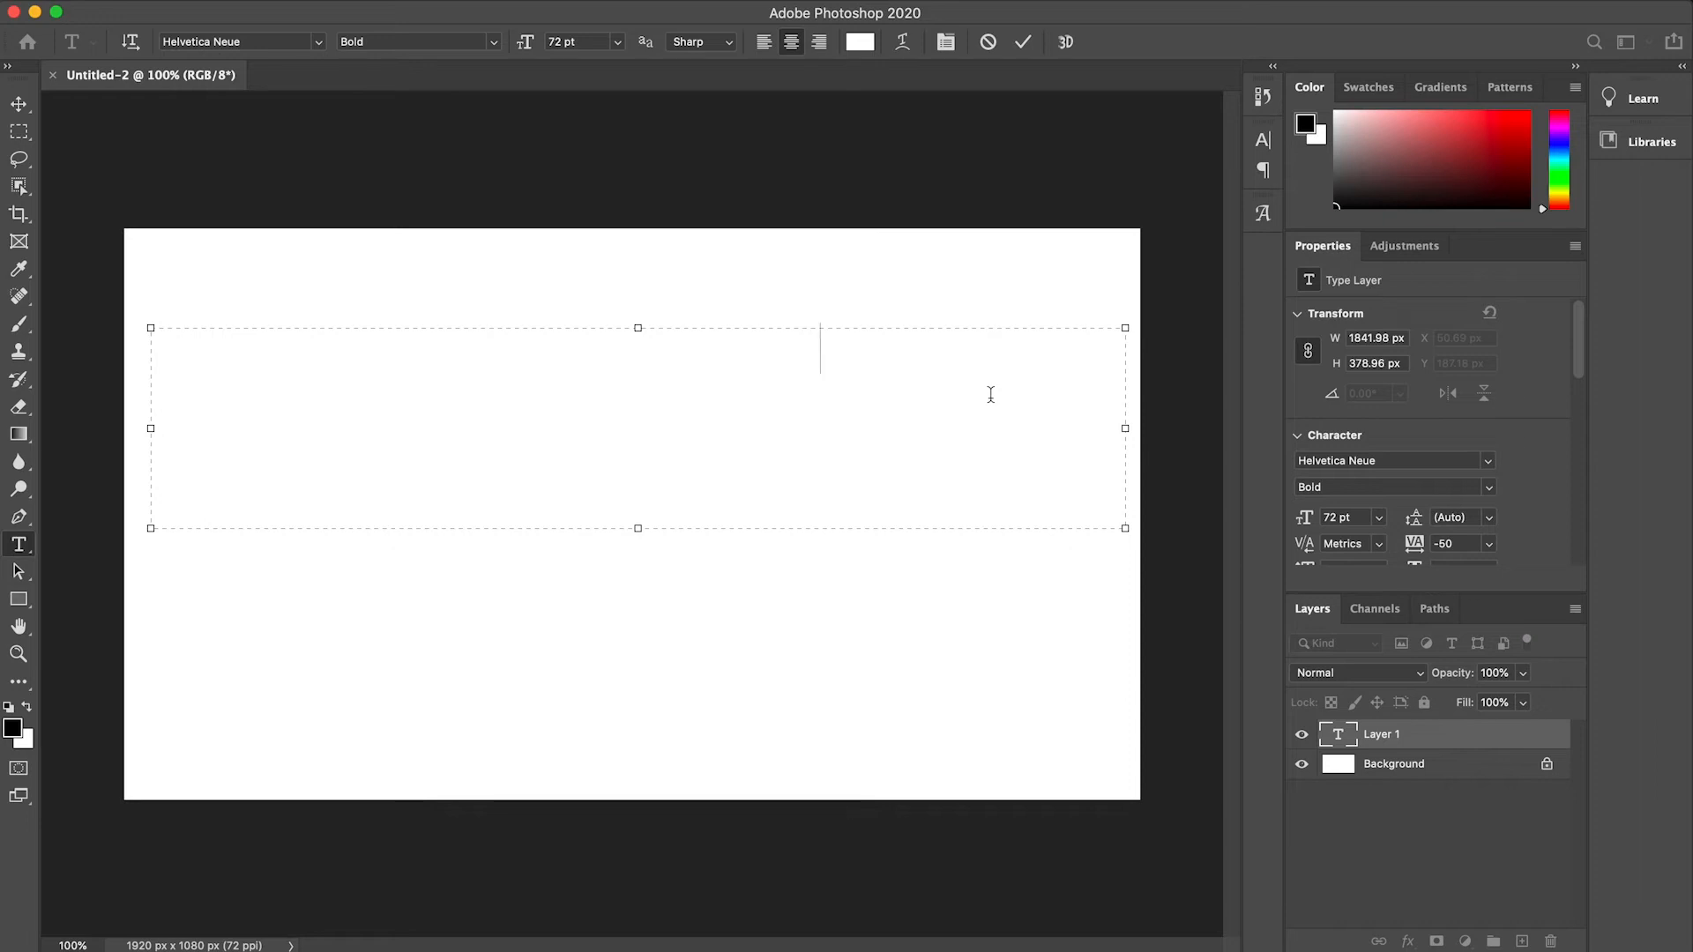
click(18, 105)
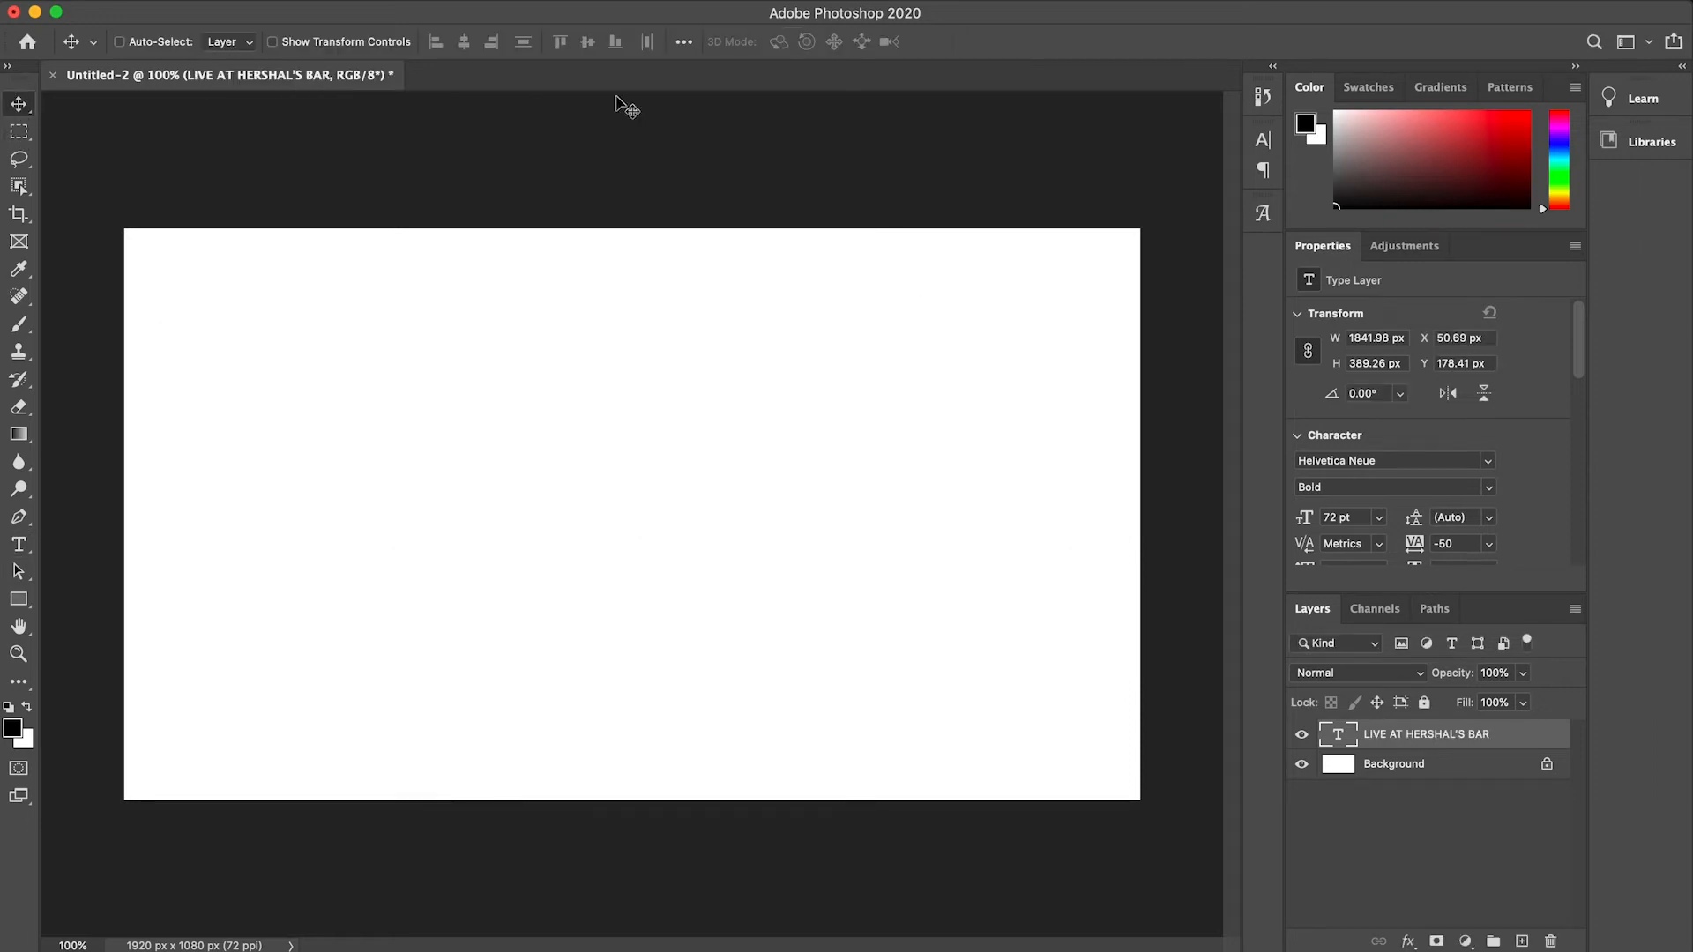
Set the title text's colour to dark brown-red 432222
click(1265, 166)
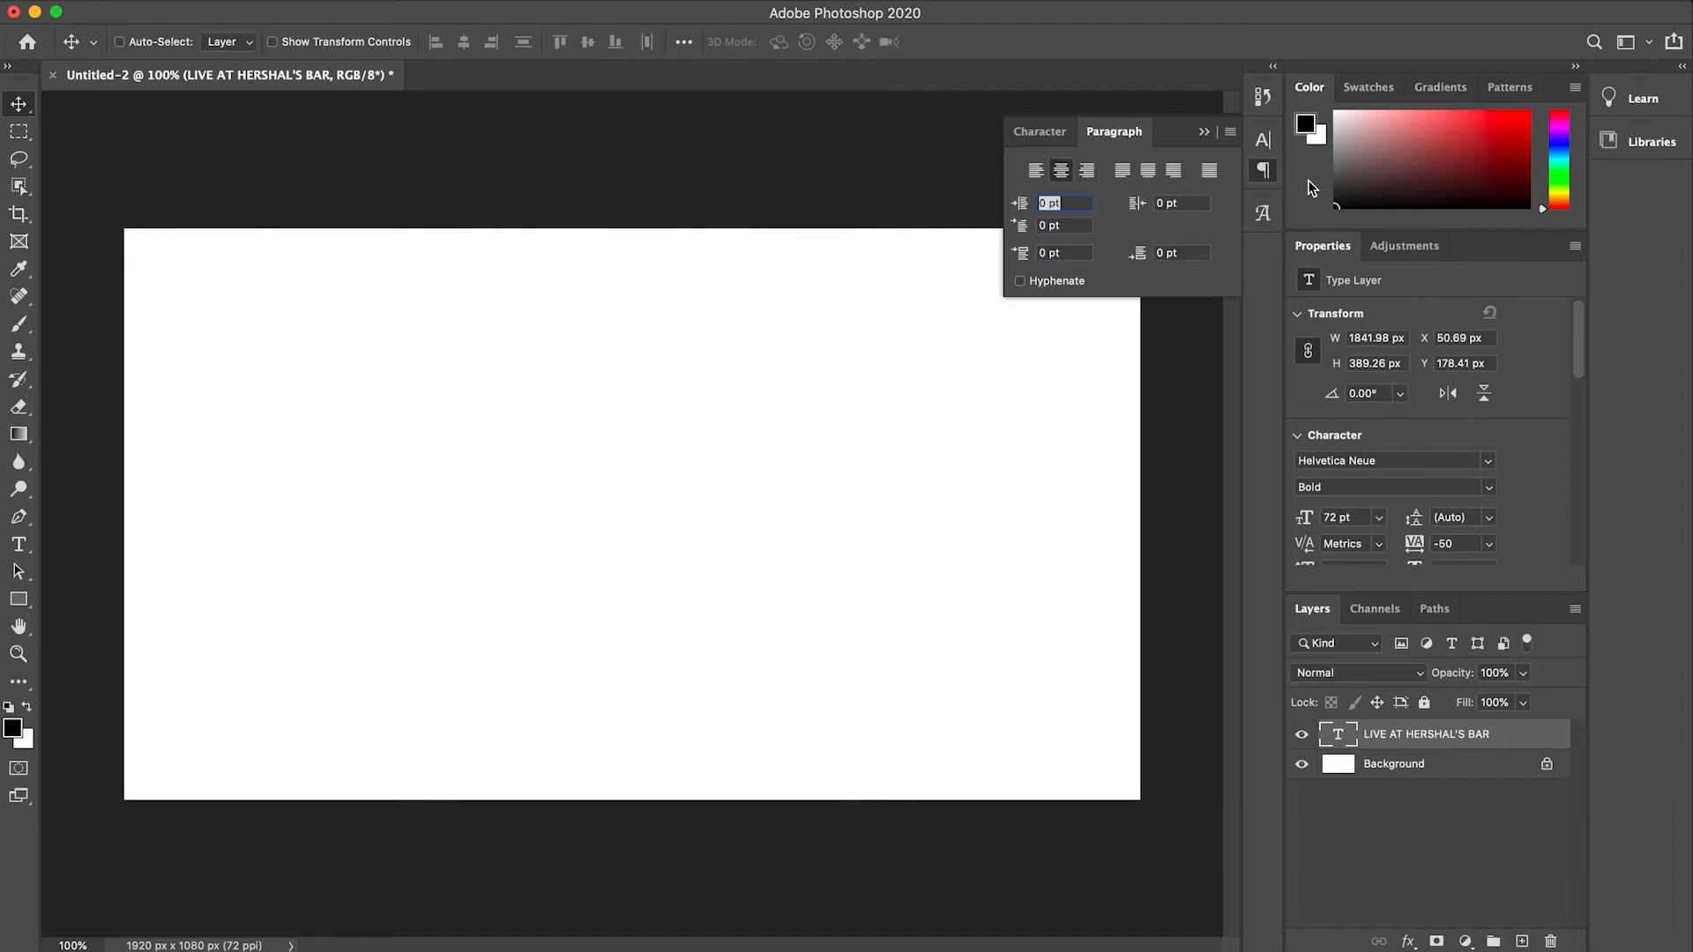
click(1262, 139)
click(1204, 263)
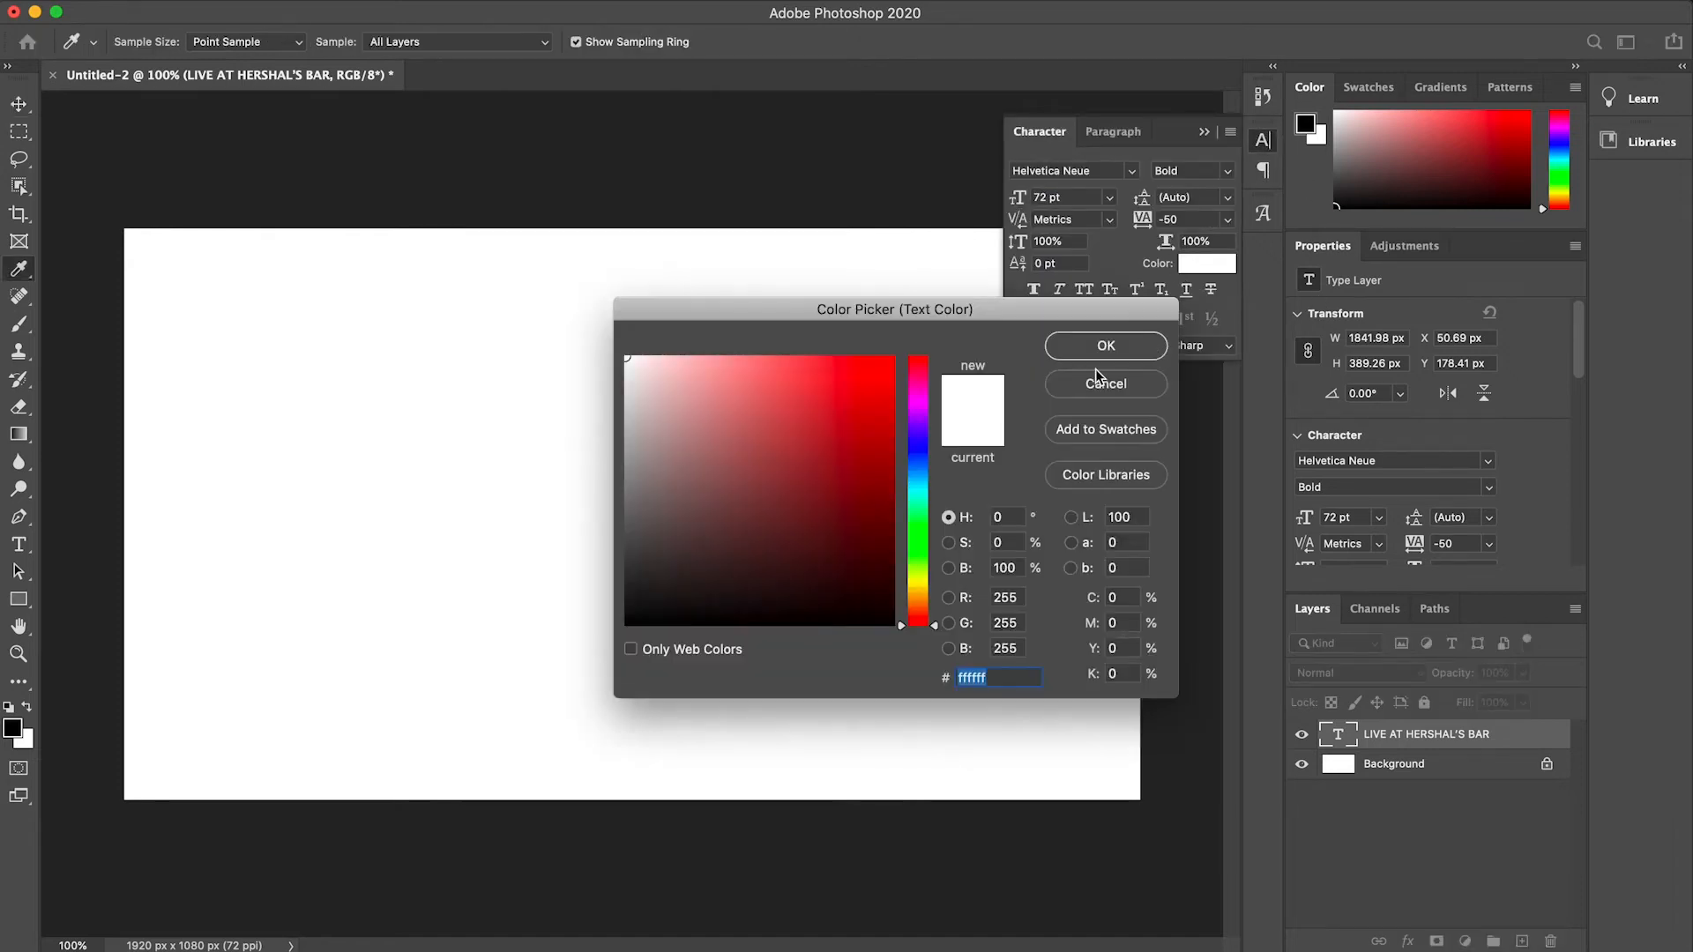
click(756, 555)
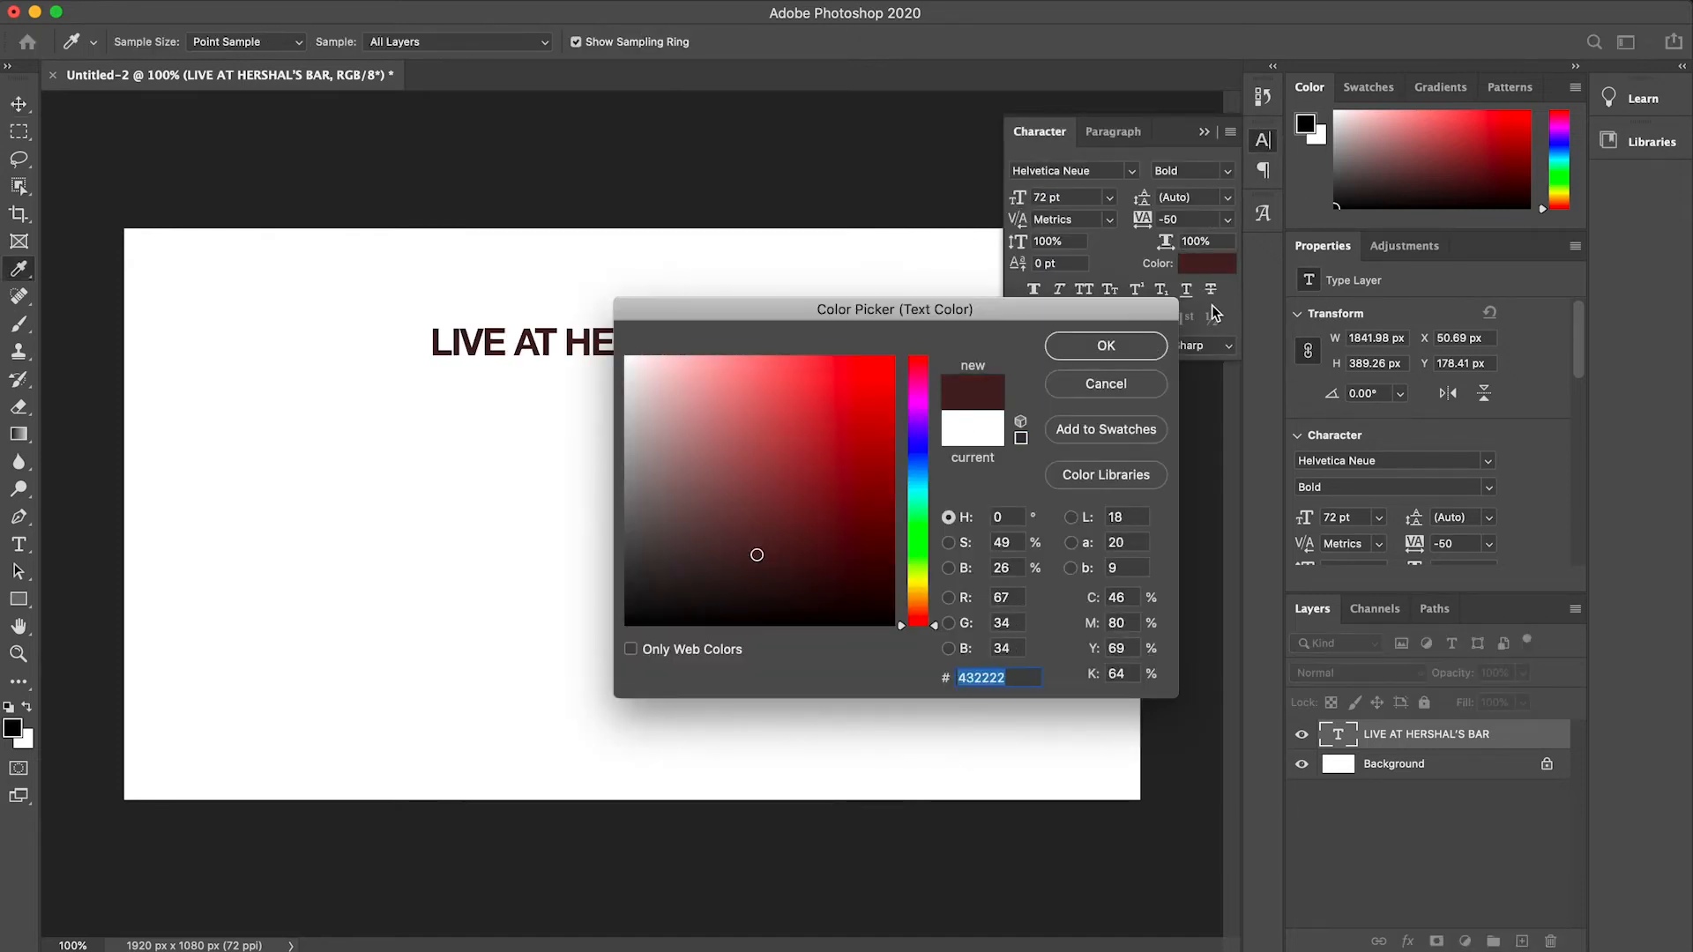
click(1131, 347)
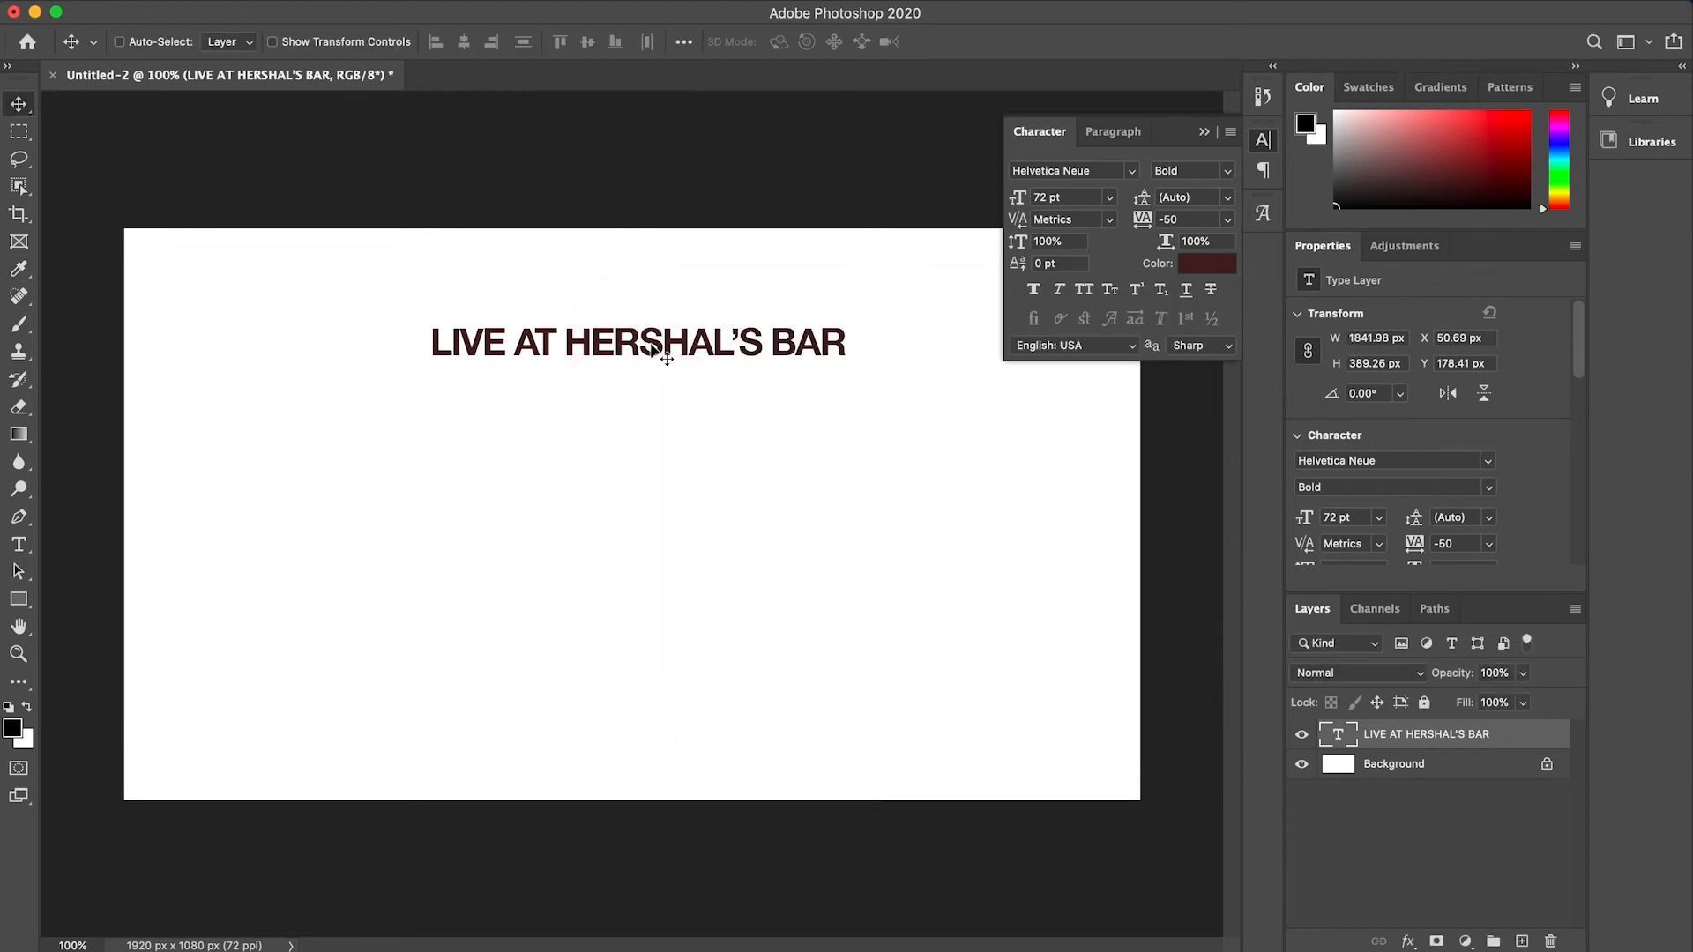
Scale the title text to about 227.49% so it nearly spans the canvas width, and move it to the canvas's lower edge
drag(653, 347, 648, 448)
key(ctrl+t)
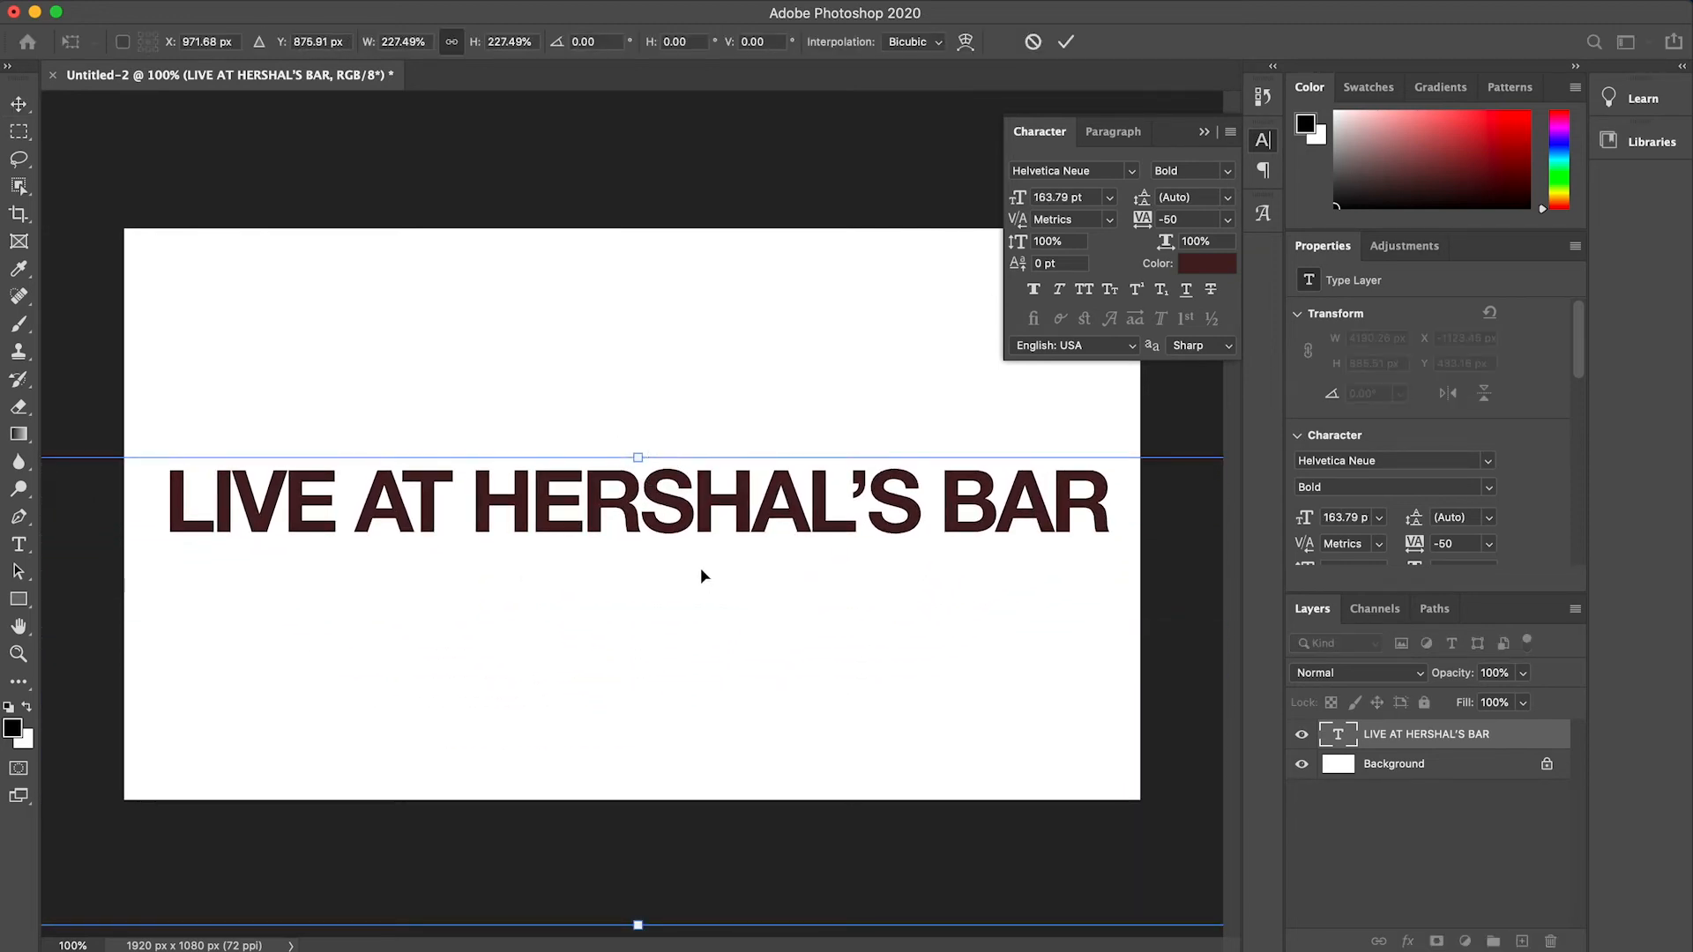
drag(679, 518, 690, 772)
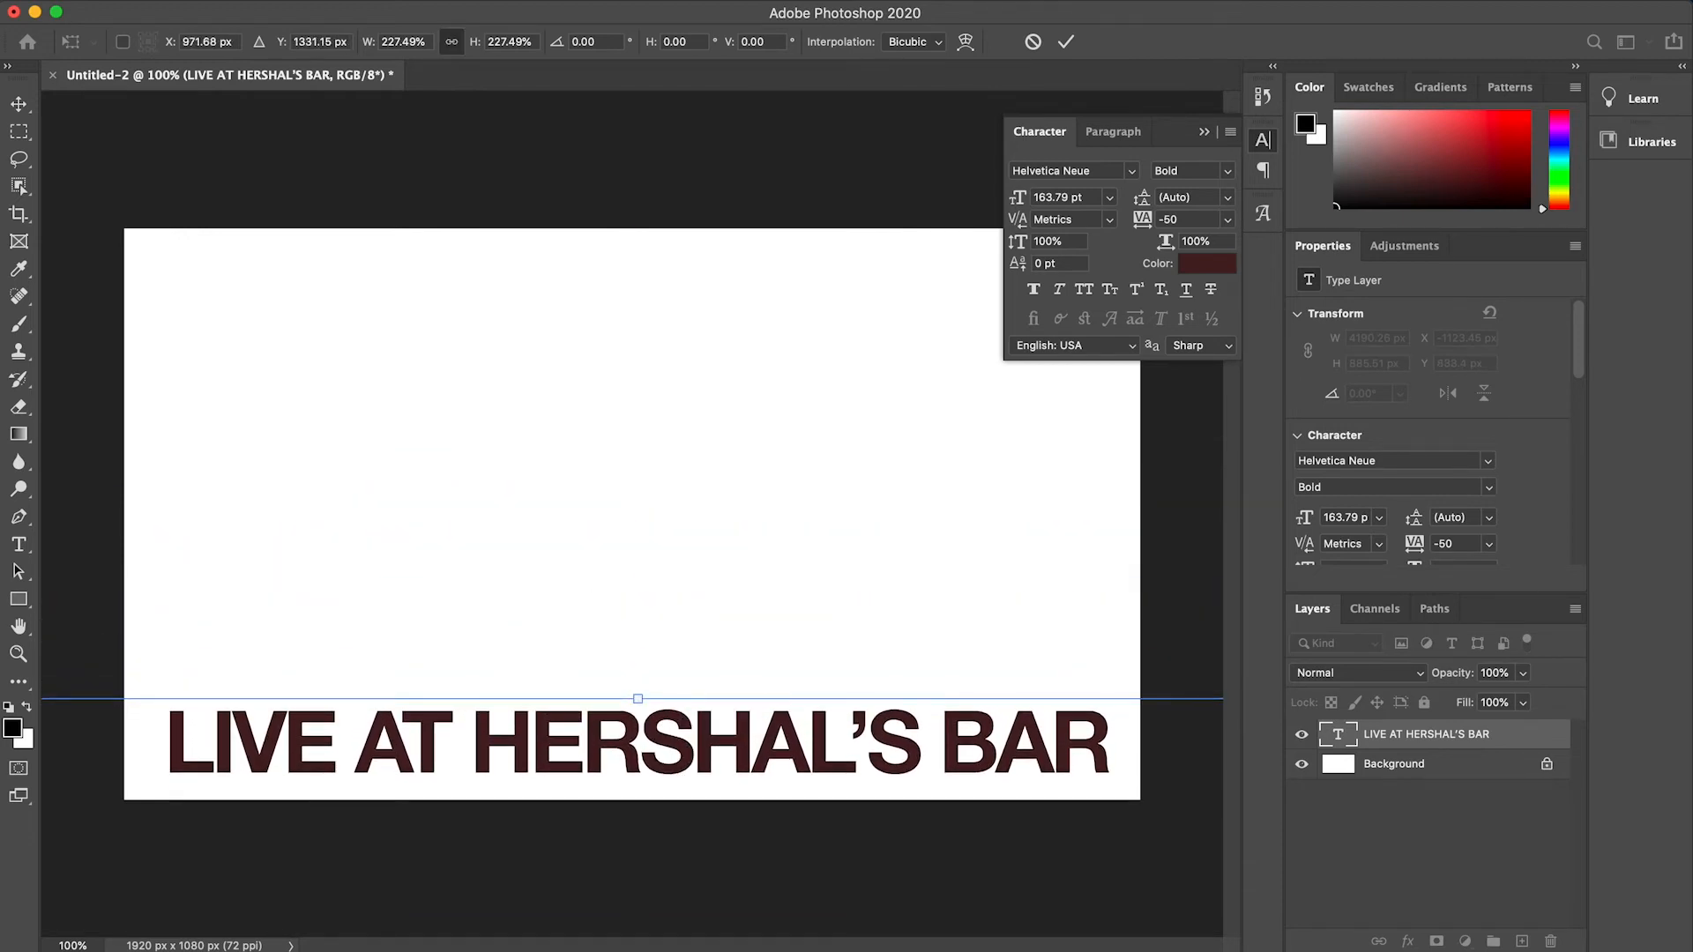
click(29, 104)
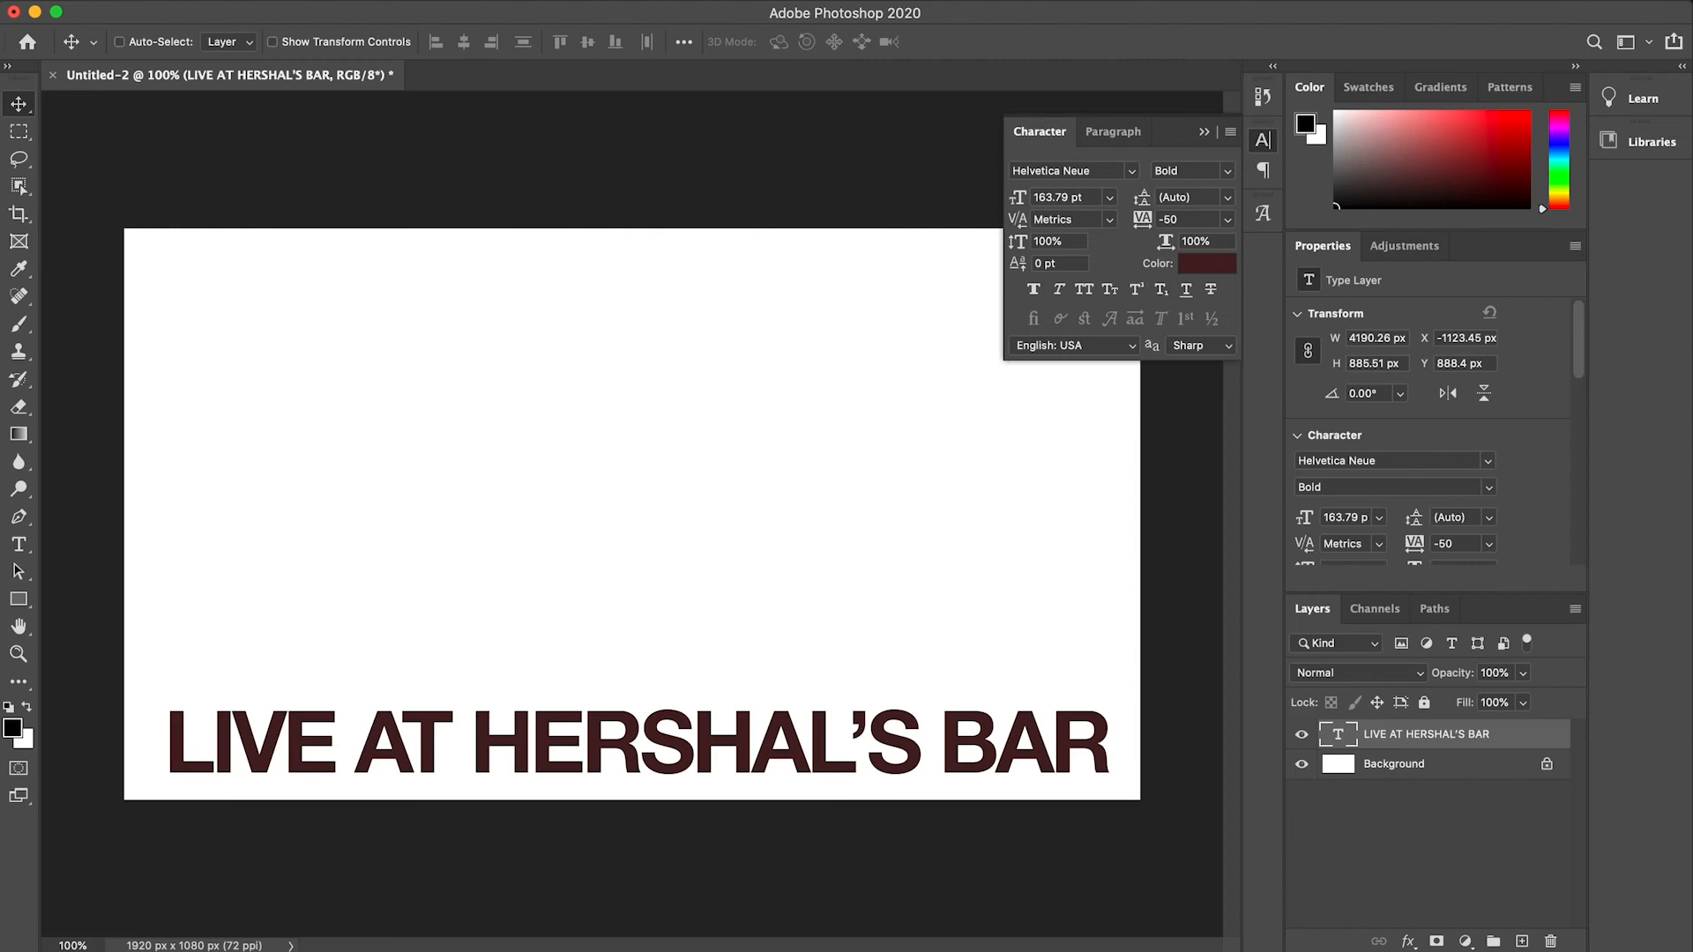
Resize the title graphic's image to 3840 by 2160 px and show the whole canvas
click(207, 1)
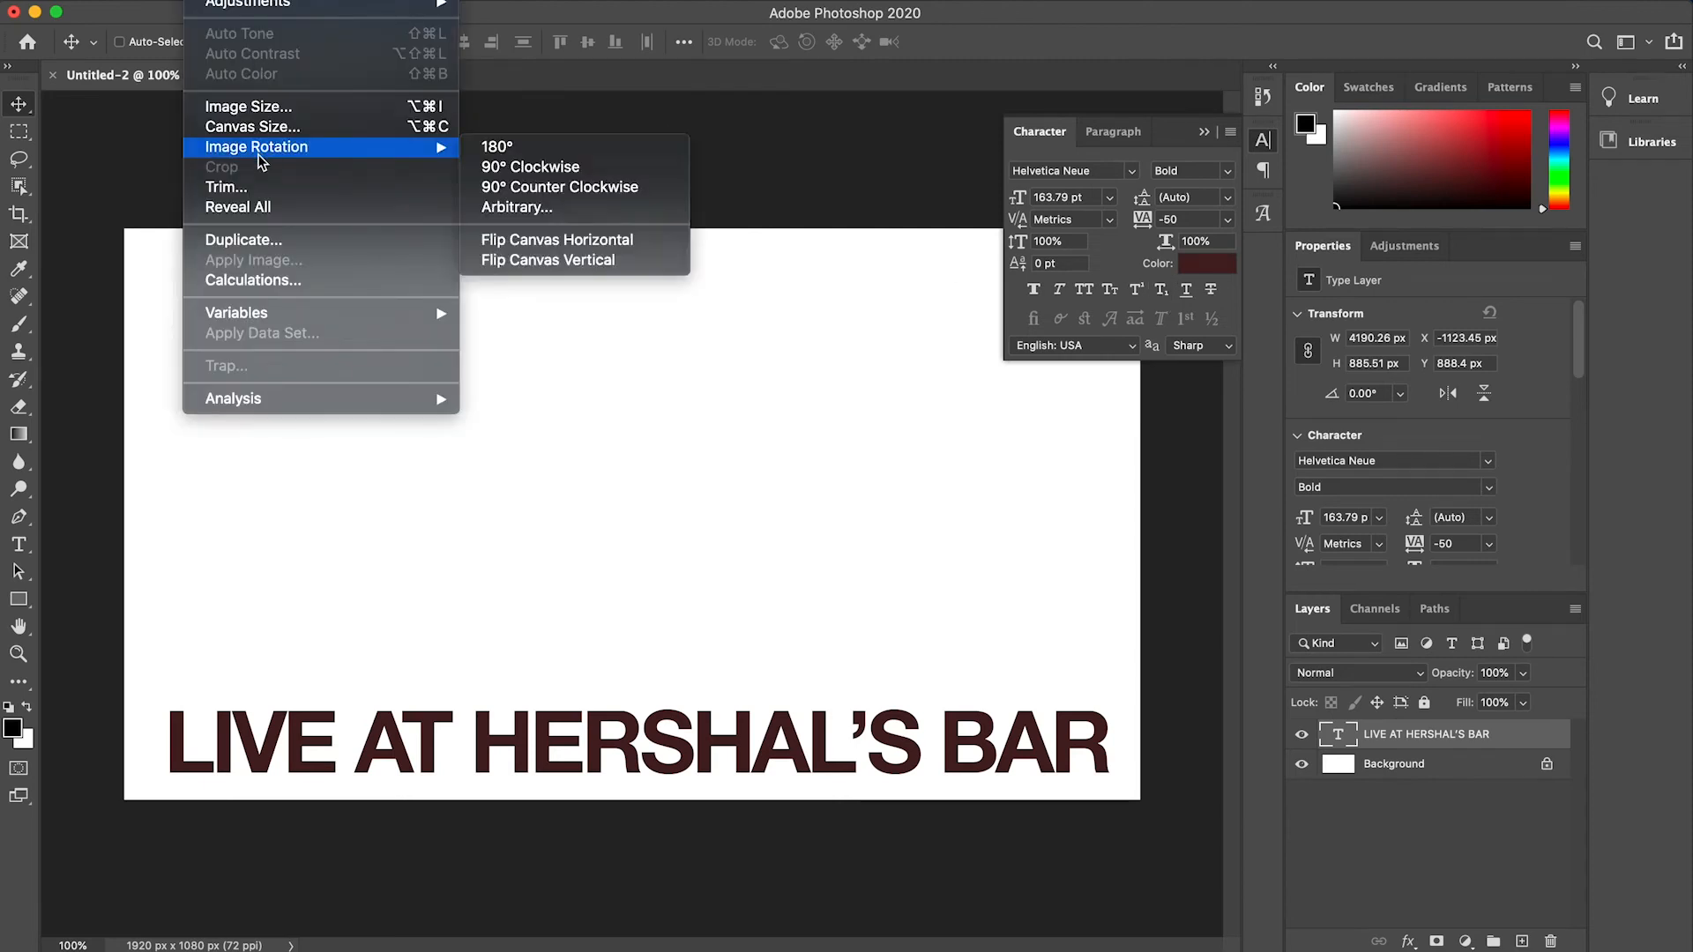
click(259, 115)
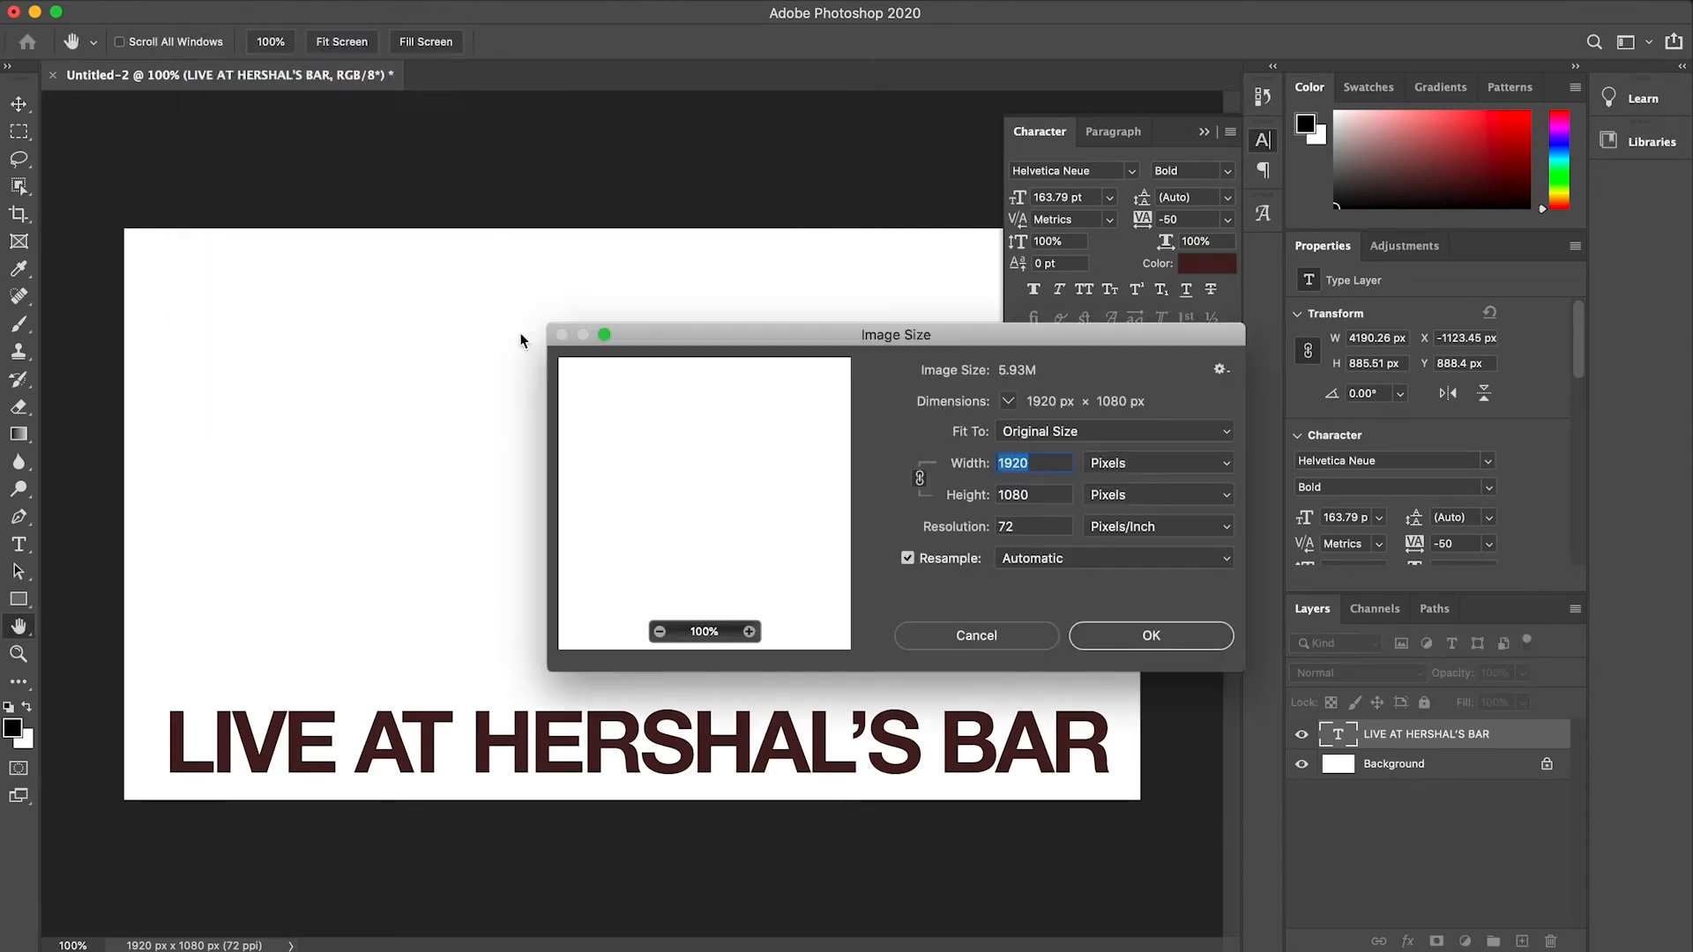
drag(1046, 348, 810, 313)
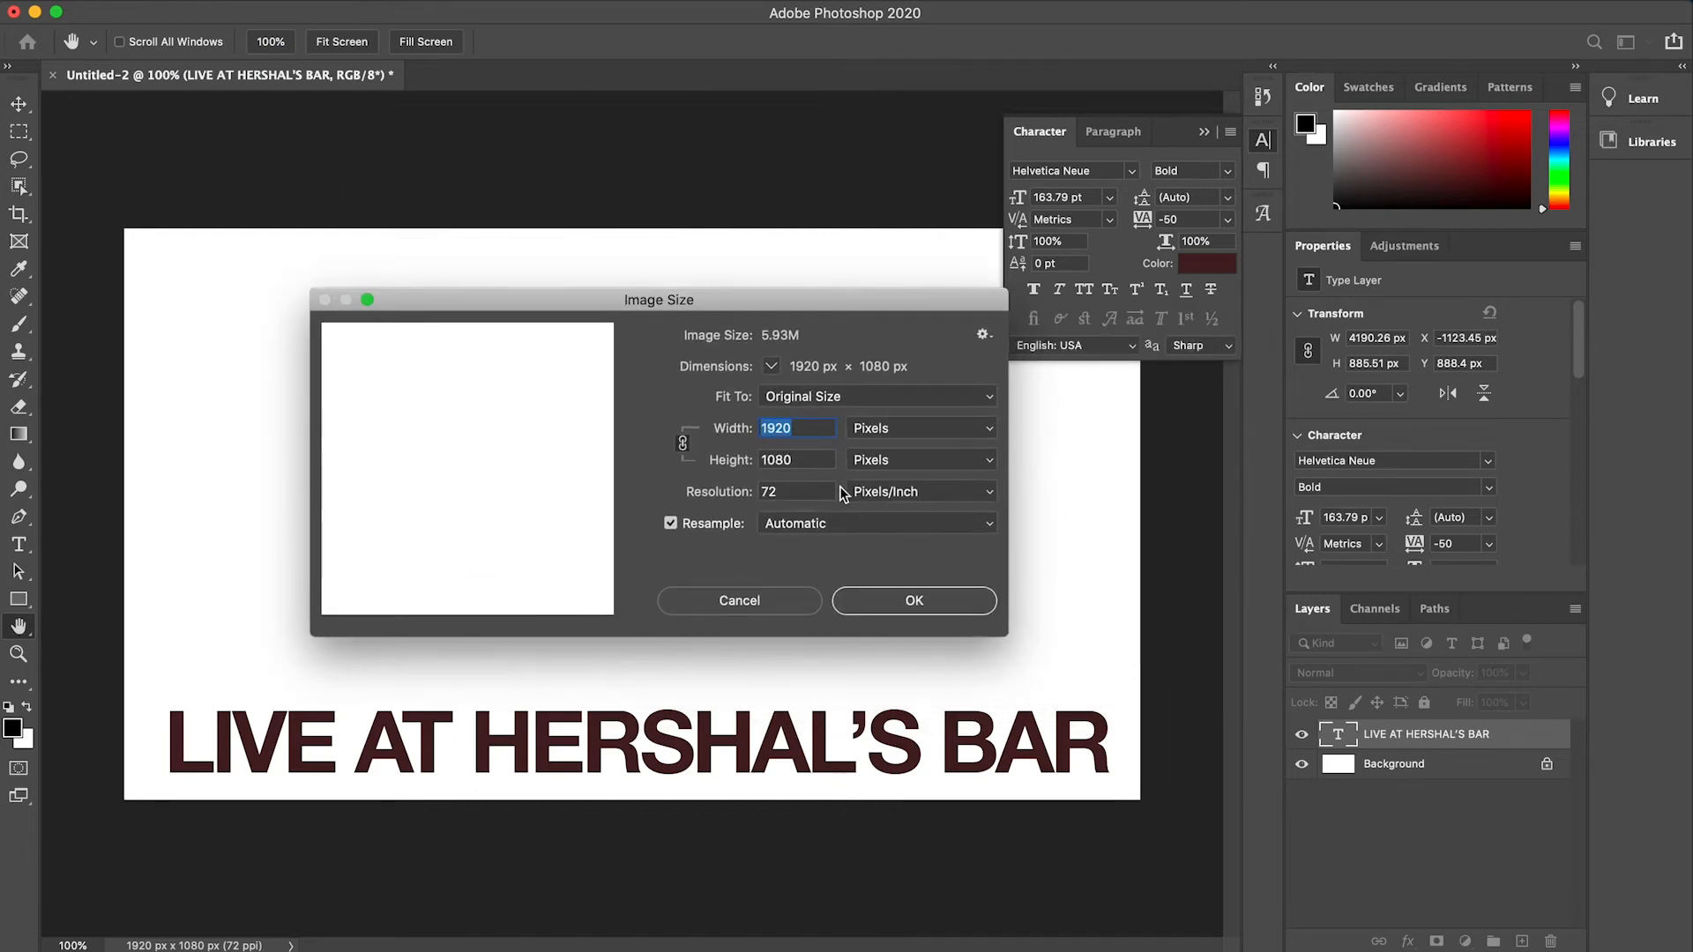
click(819, 459)
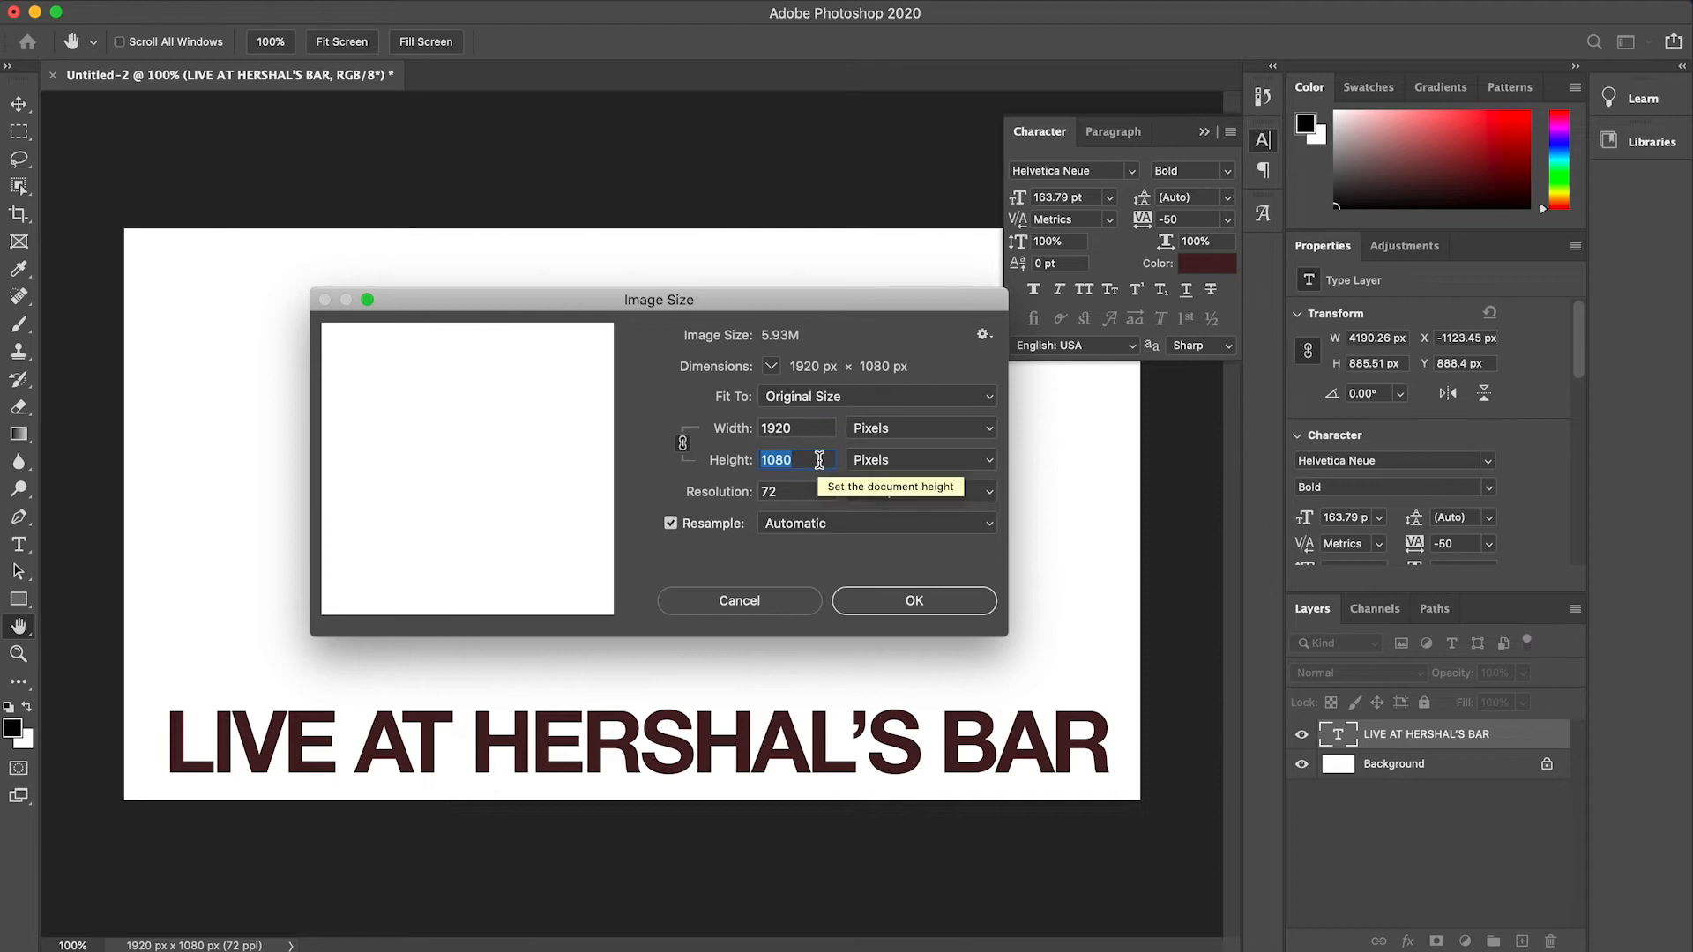
text(2160)
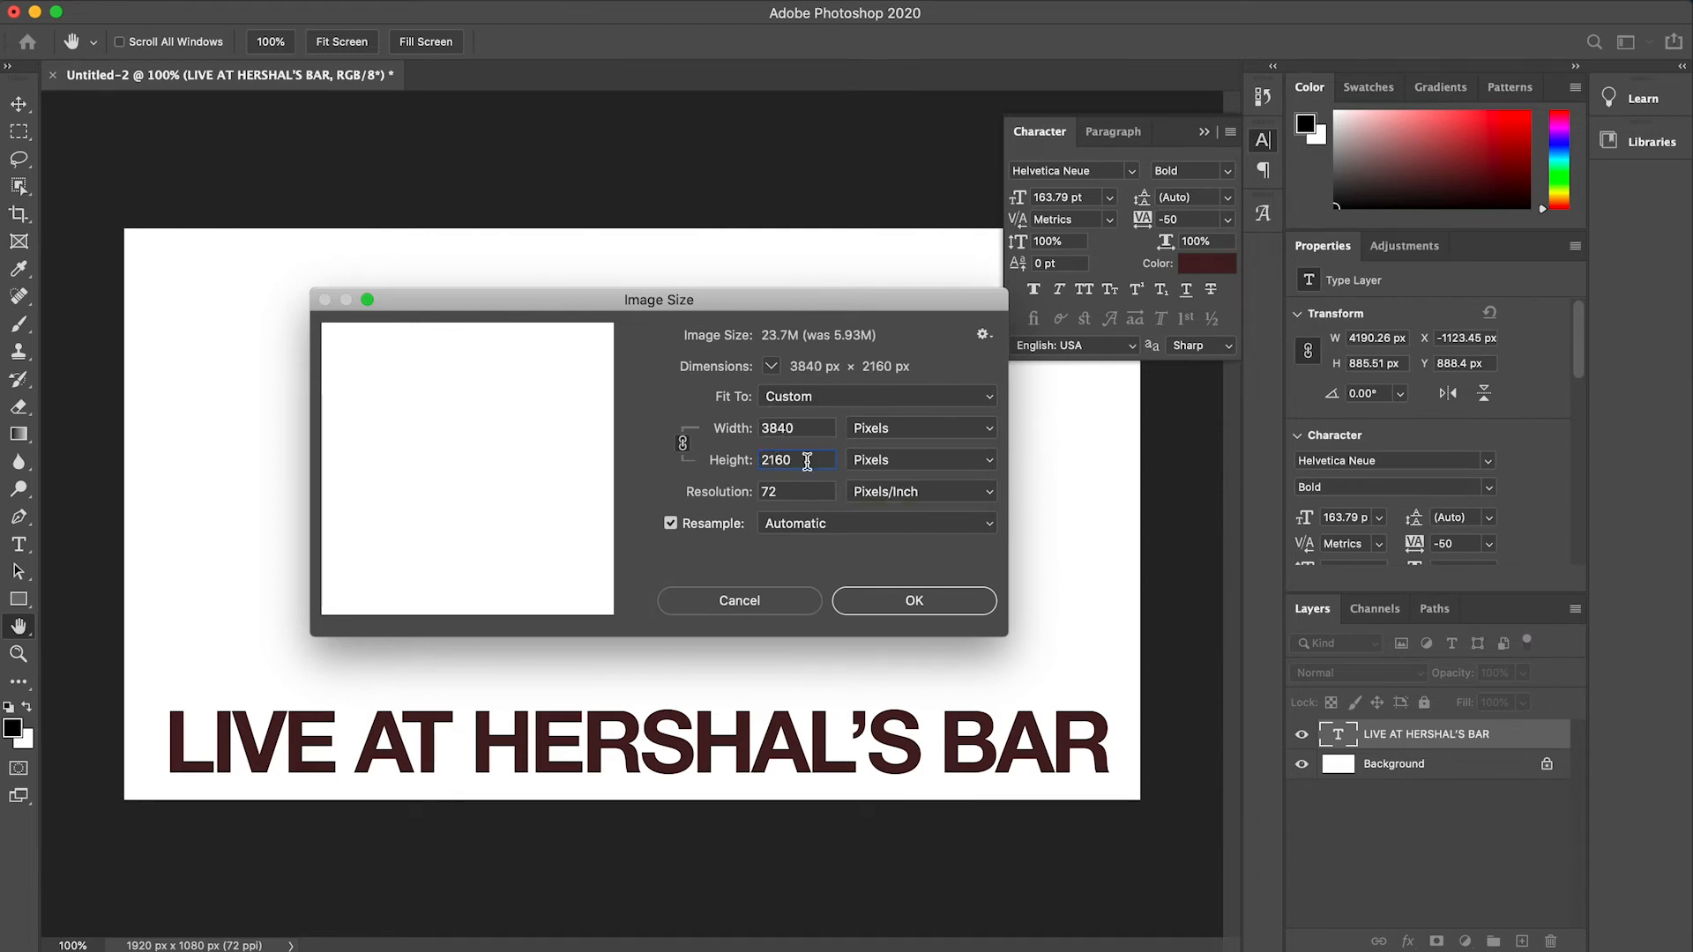
click(917, 602)
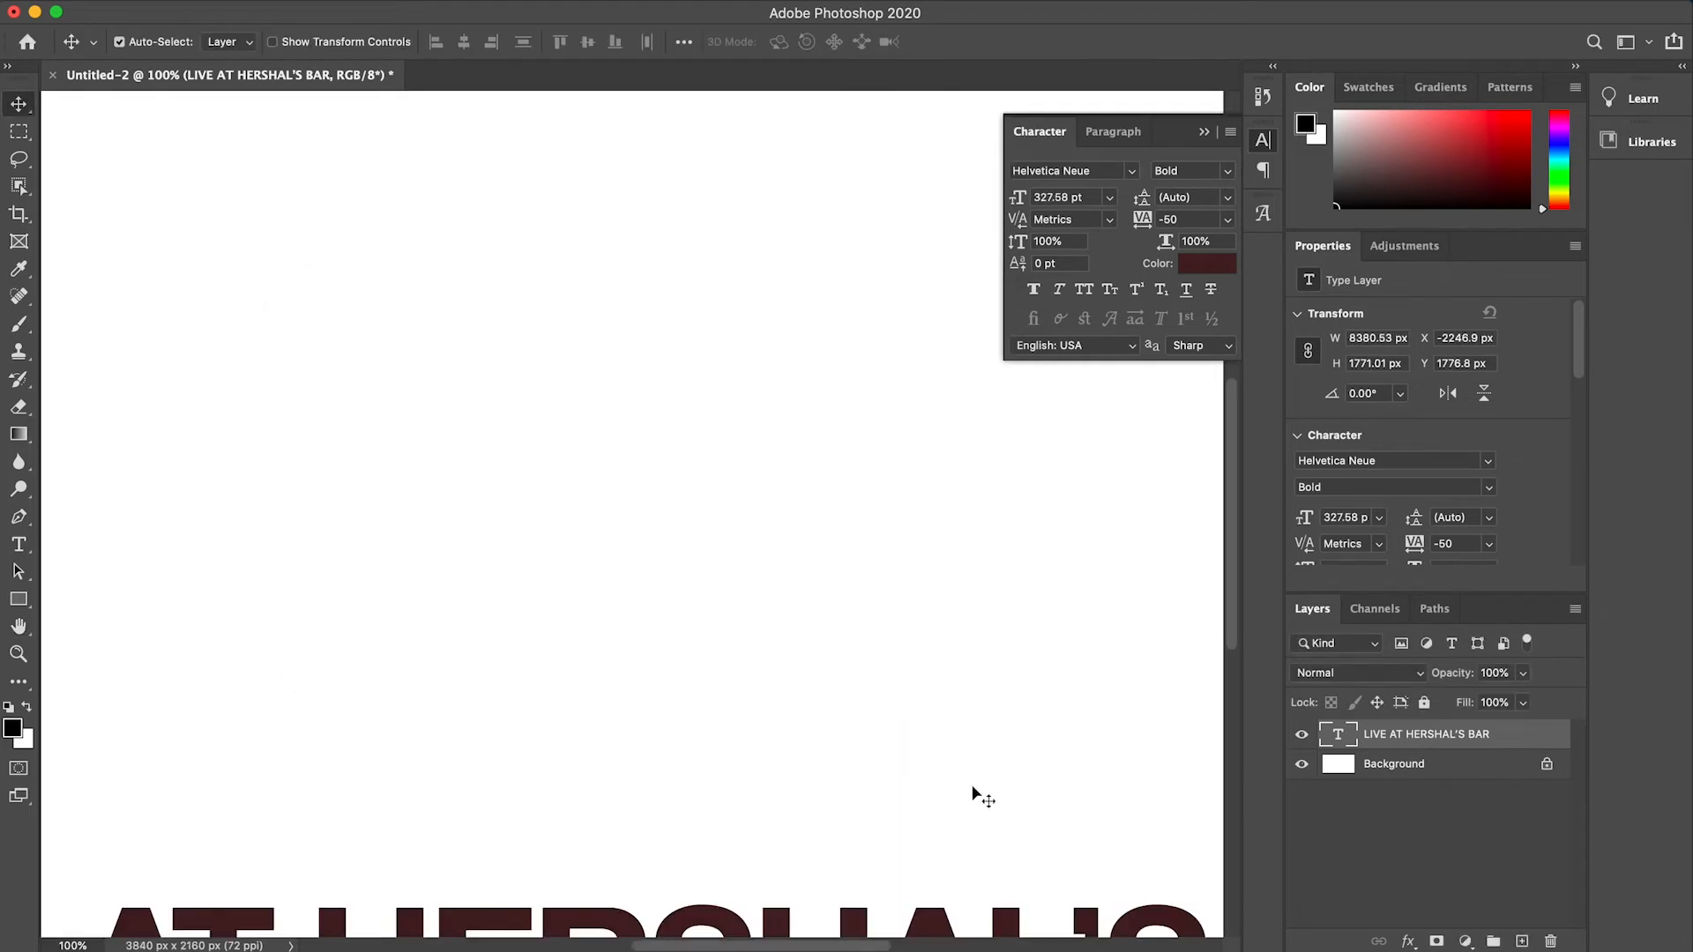
key(super+minus)
key(super+minus)
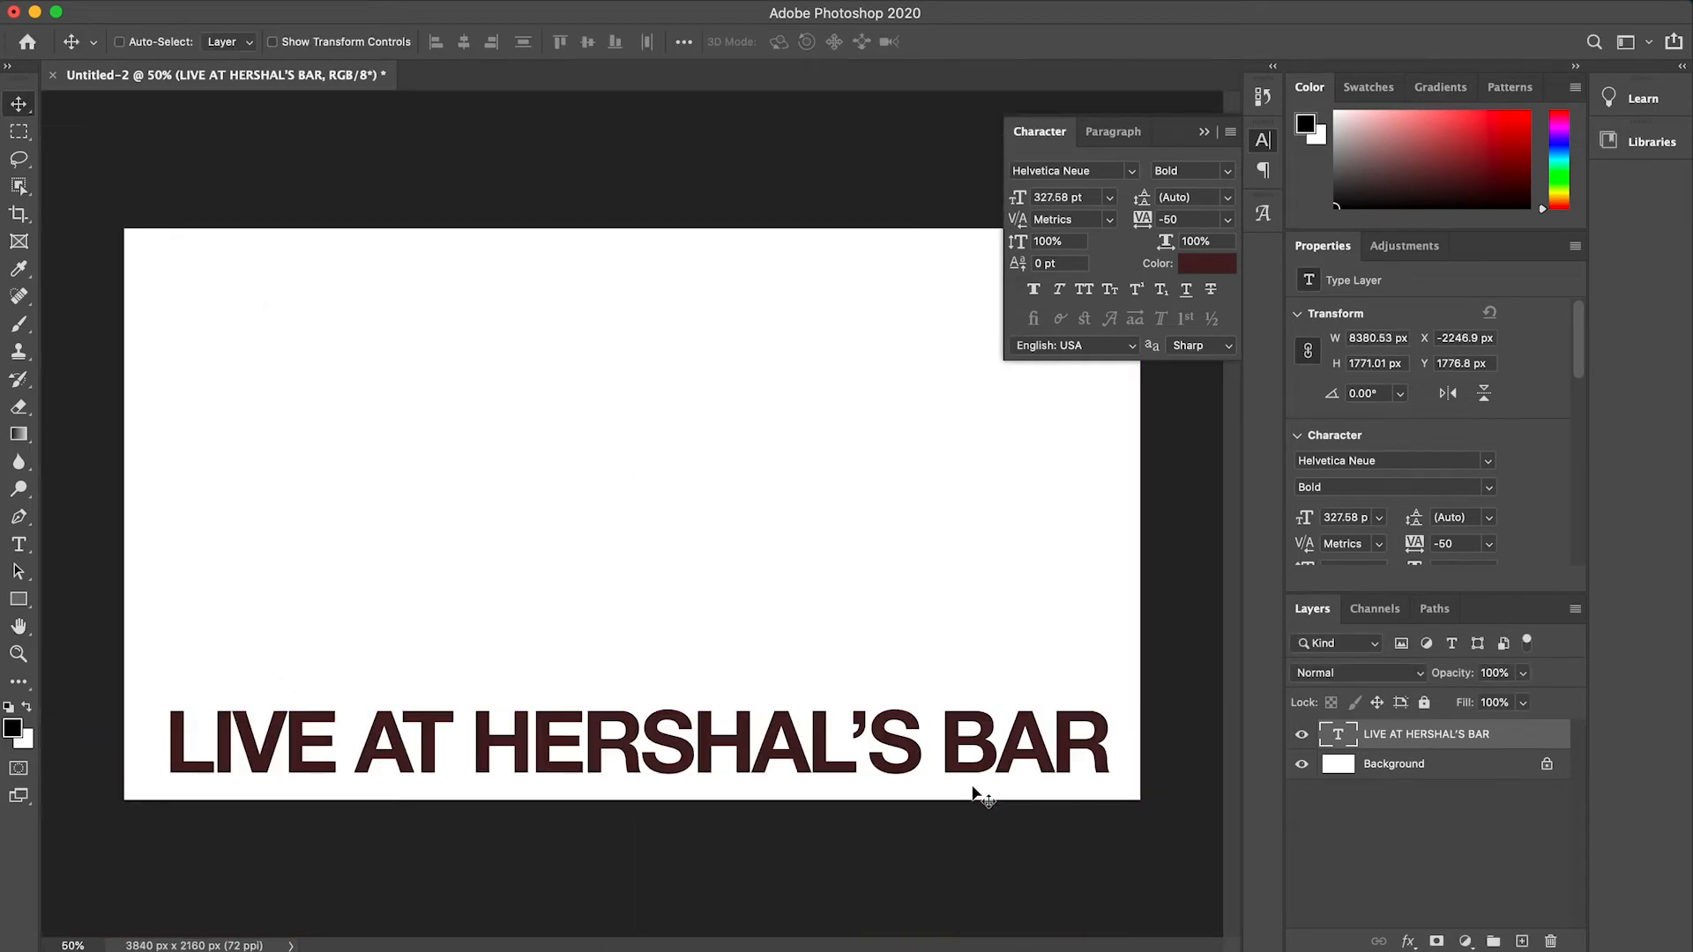
Unlock and delete the white Background layer so only the title text stays on transparency
click(1301, 765)
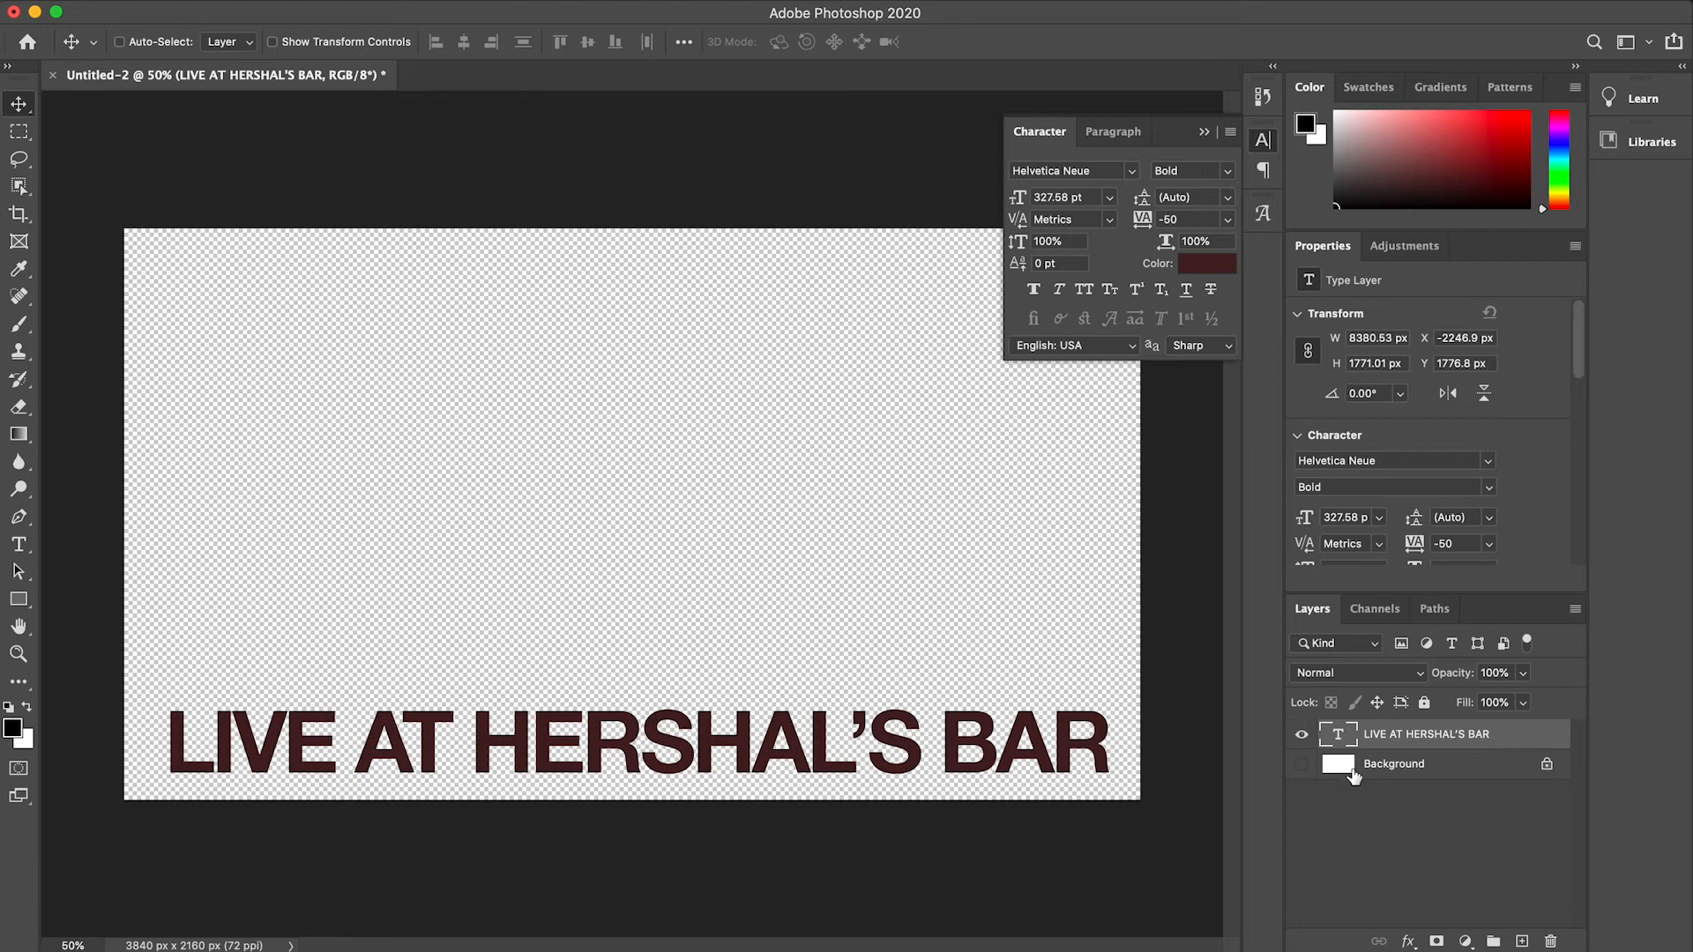
click(1385, 773)
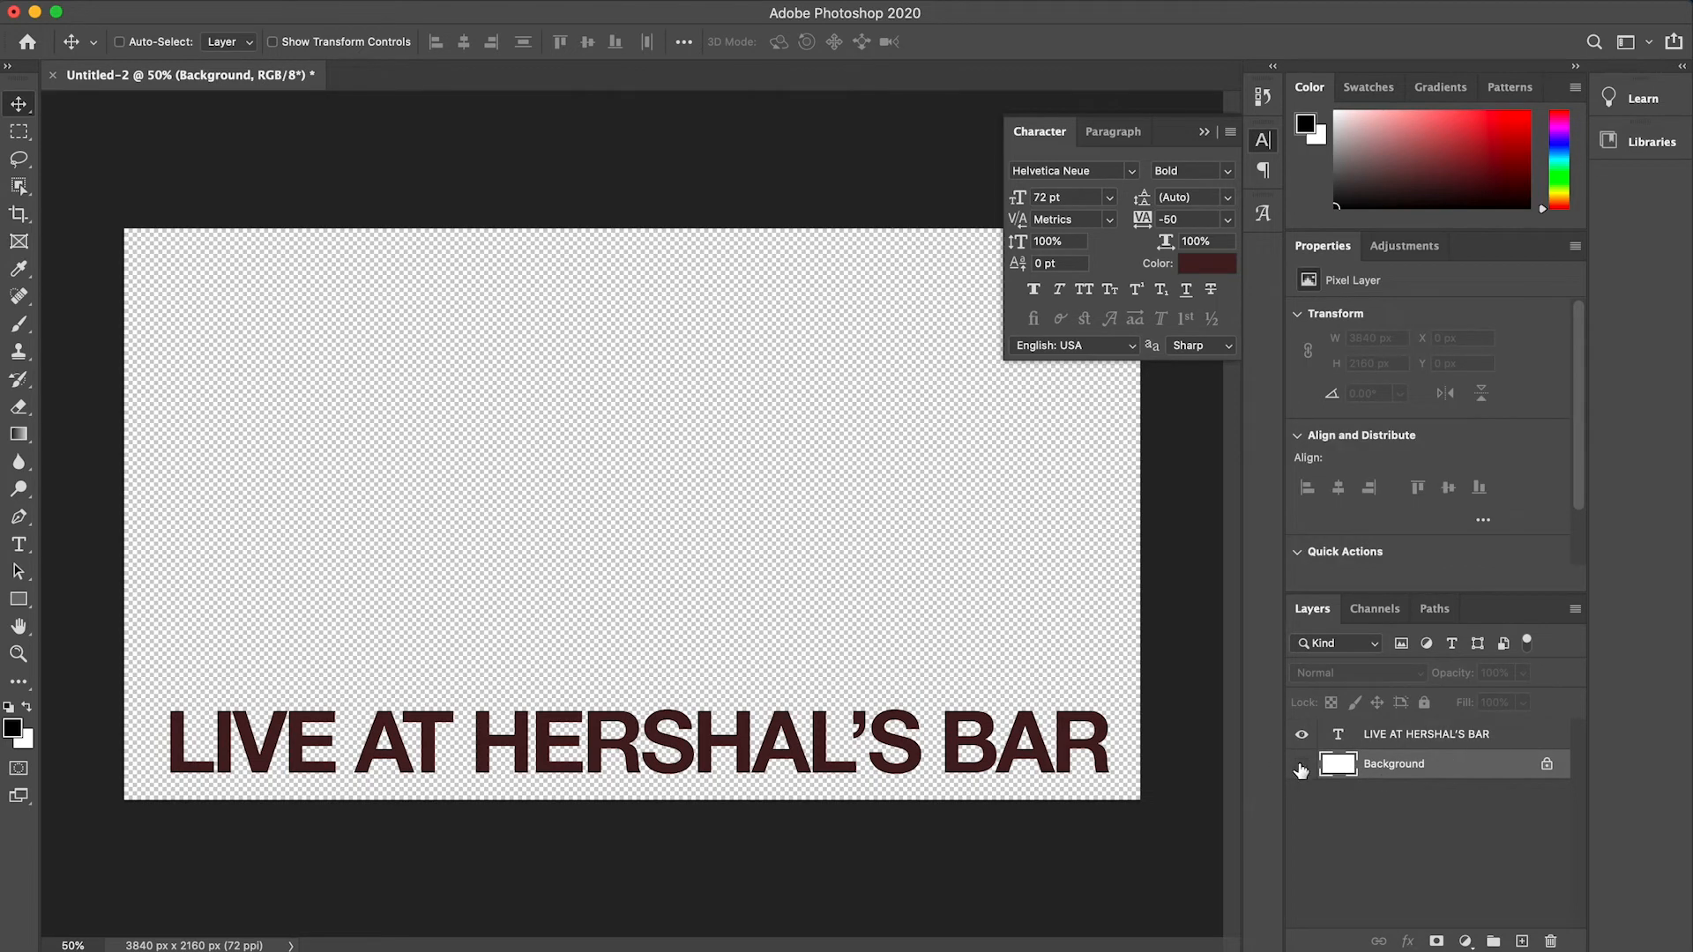
click(1547, 764)
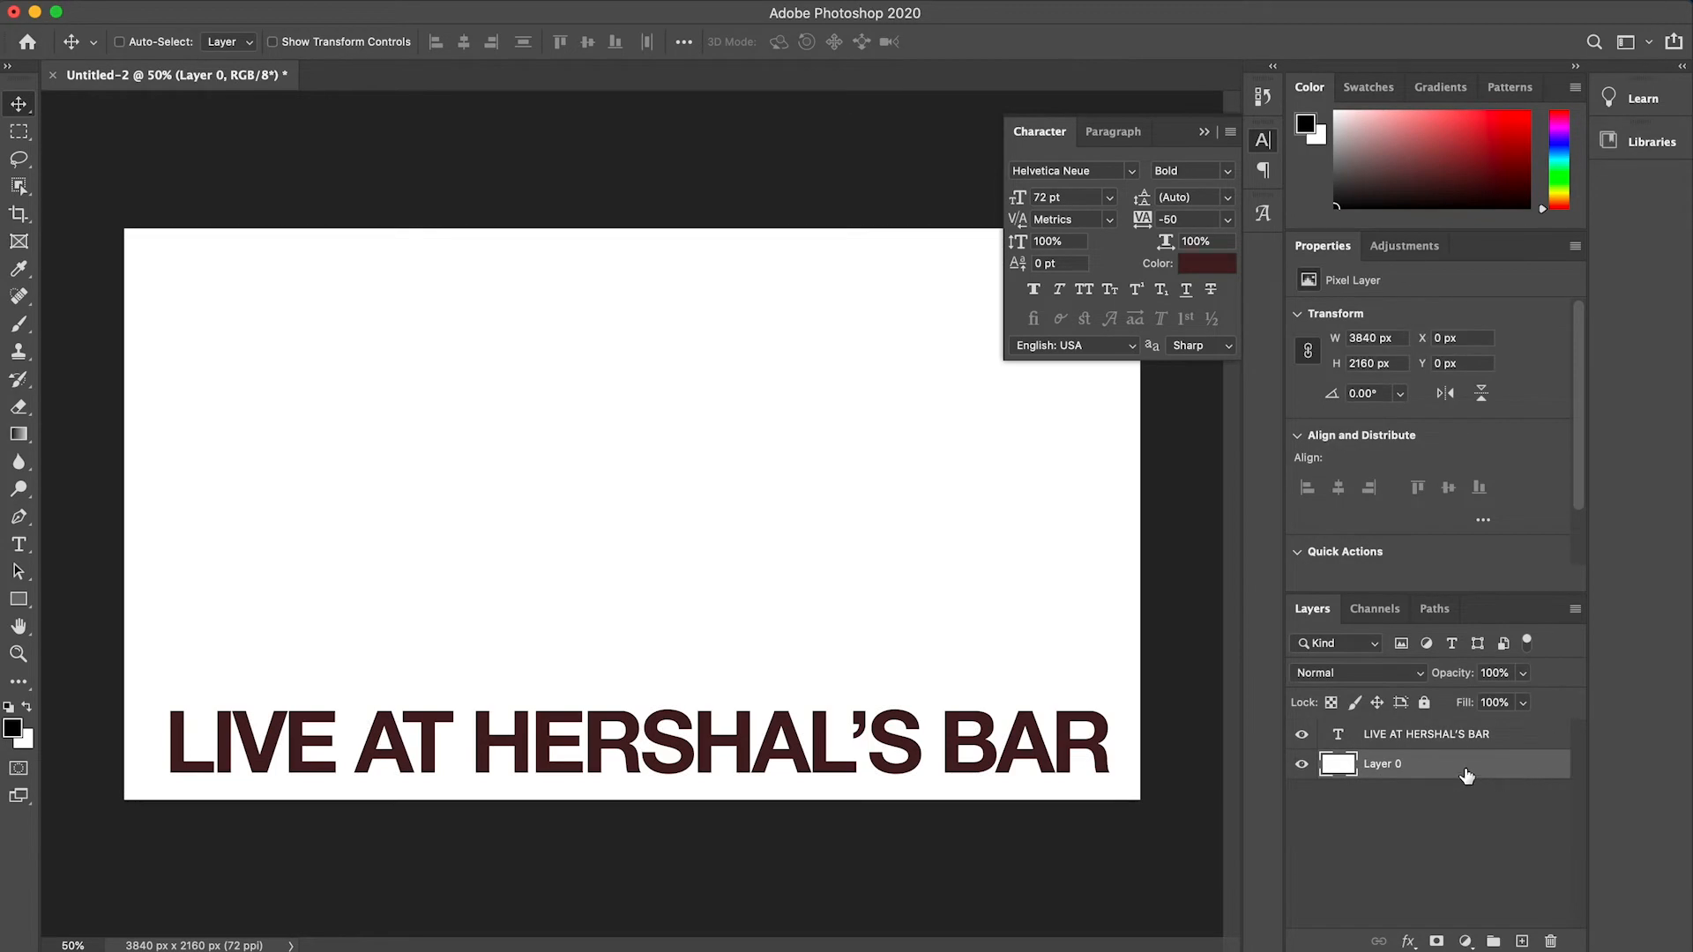
key(Delete)
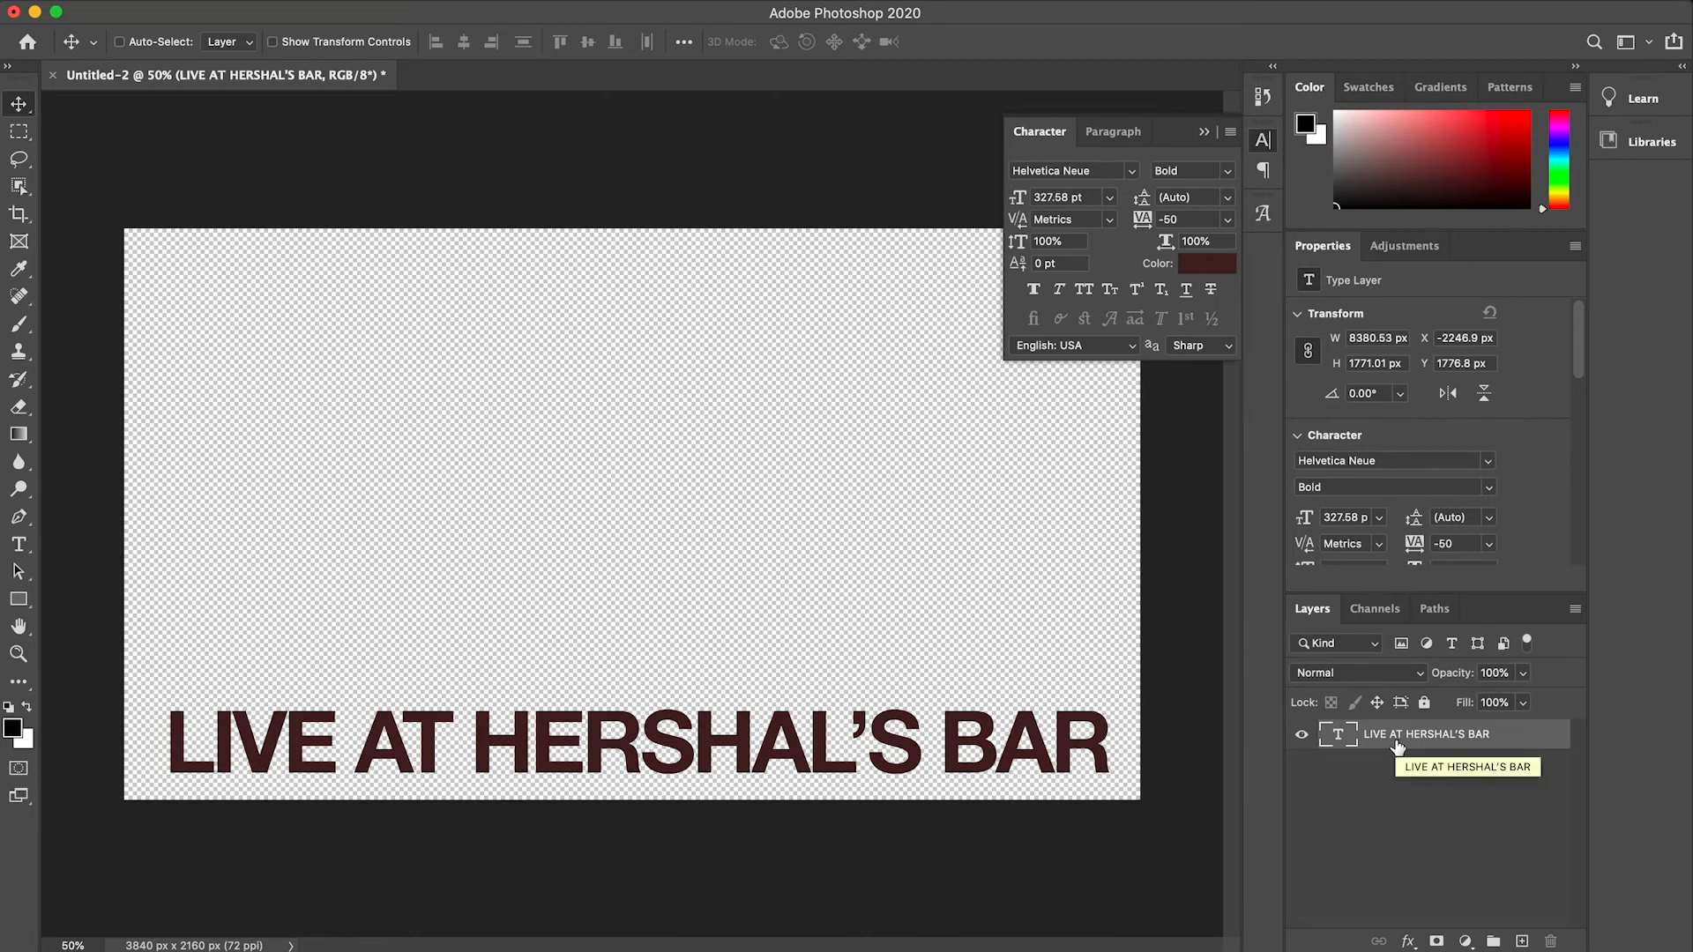
Change the title text's colour to white
click(1224, 264)
drag(888, 429, 552, 325)
click(1142, 343)
key(v)
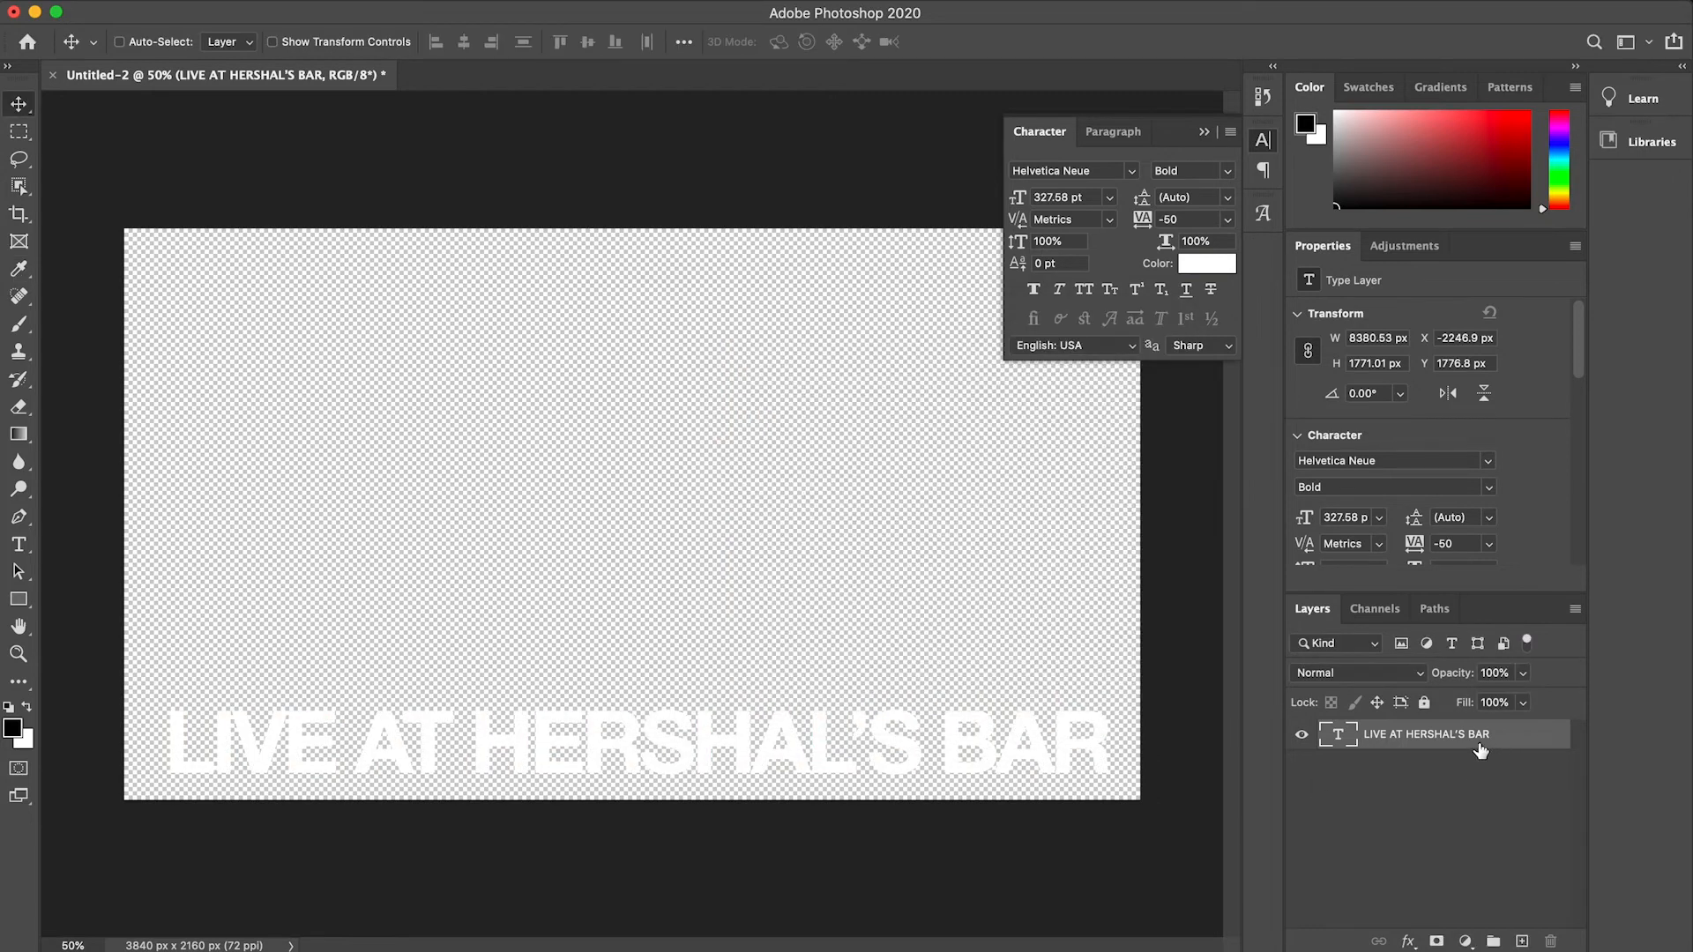
Add a black outer glow to the title text layer and lower the glow's opacity
right_click(1472, 747)
click(1529, 82)
click(1040, 638)
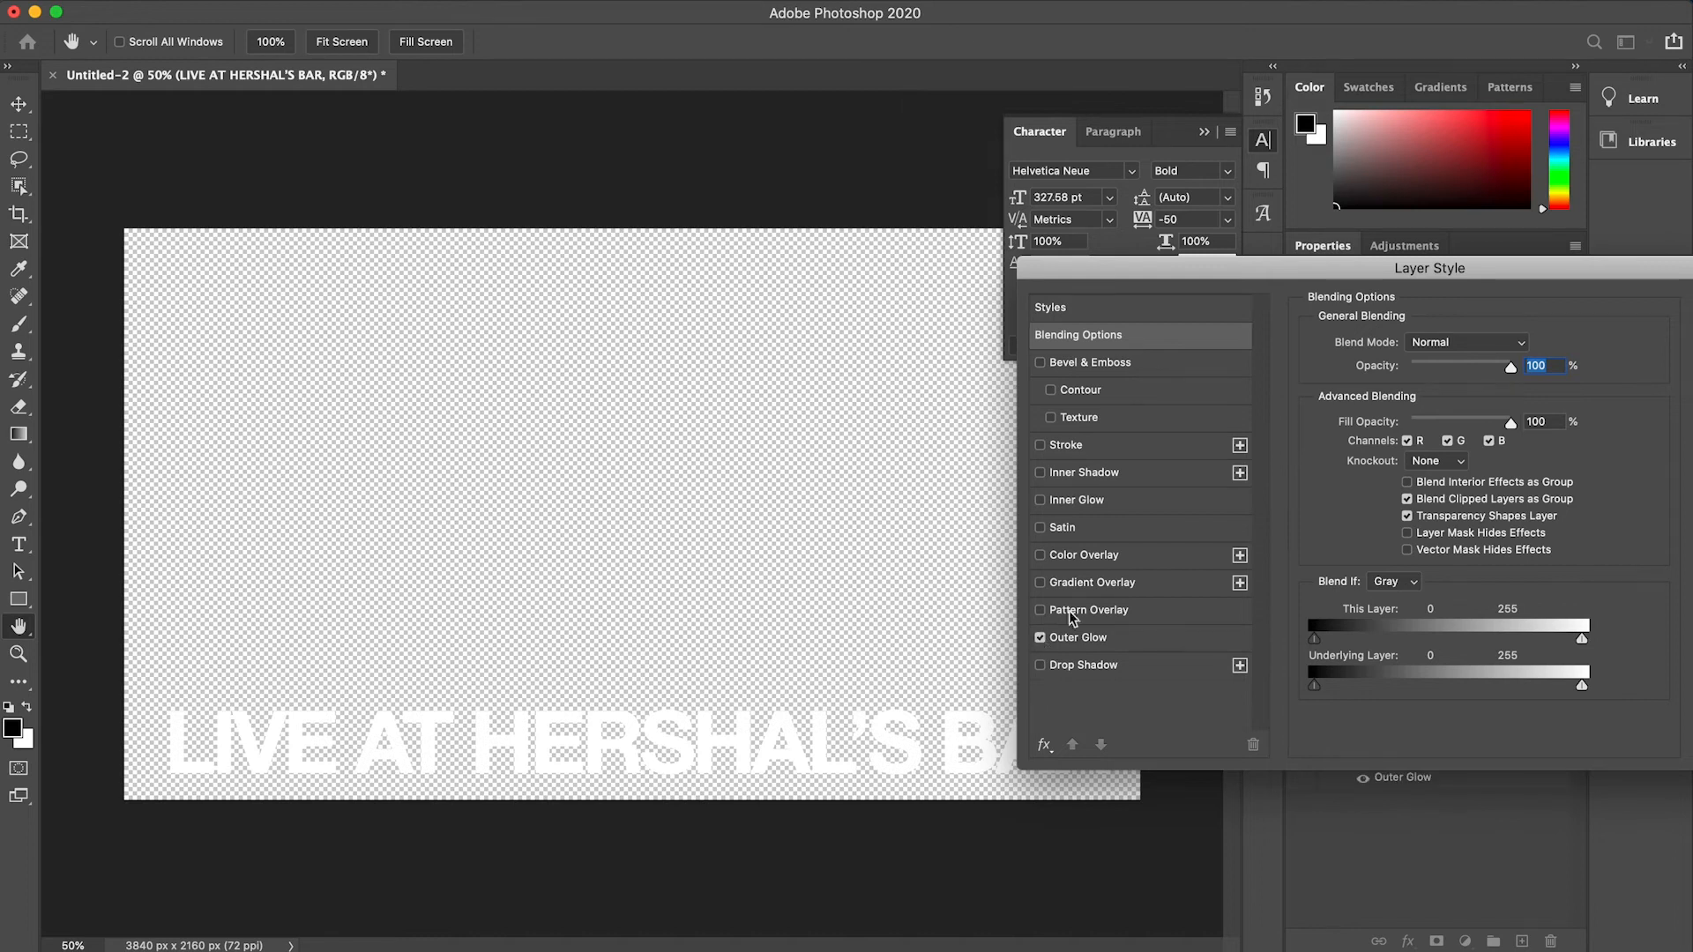
drag(1270, 273, 871, 133)
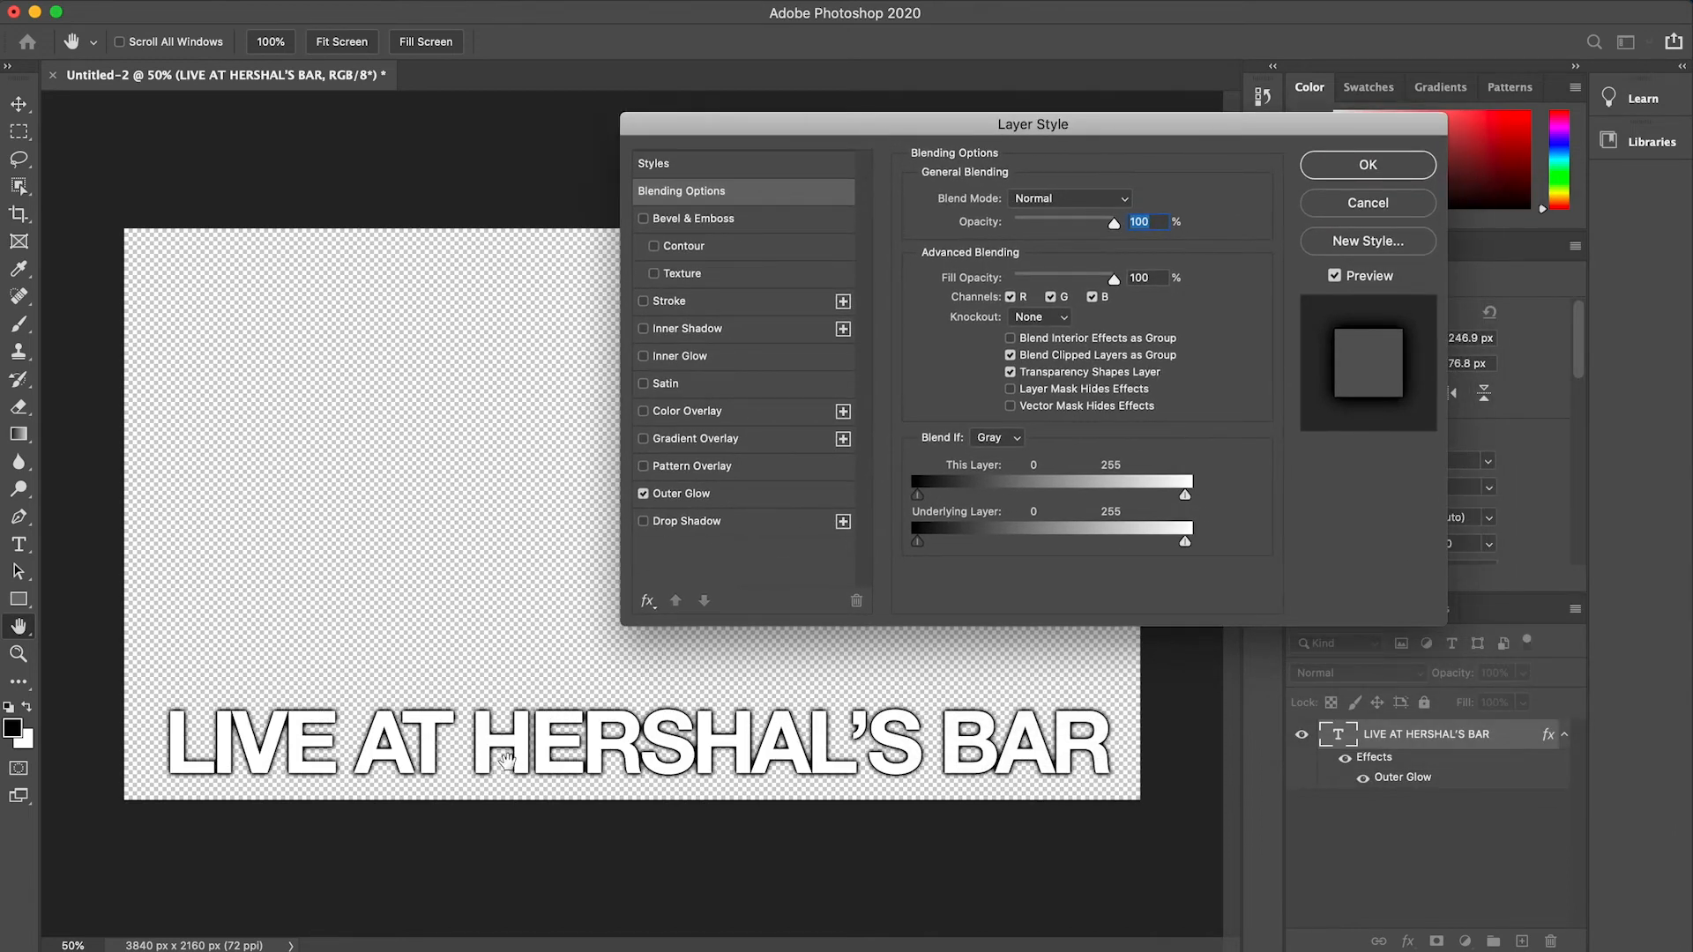
click(732, 493)
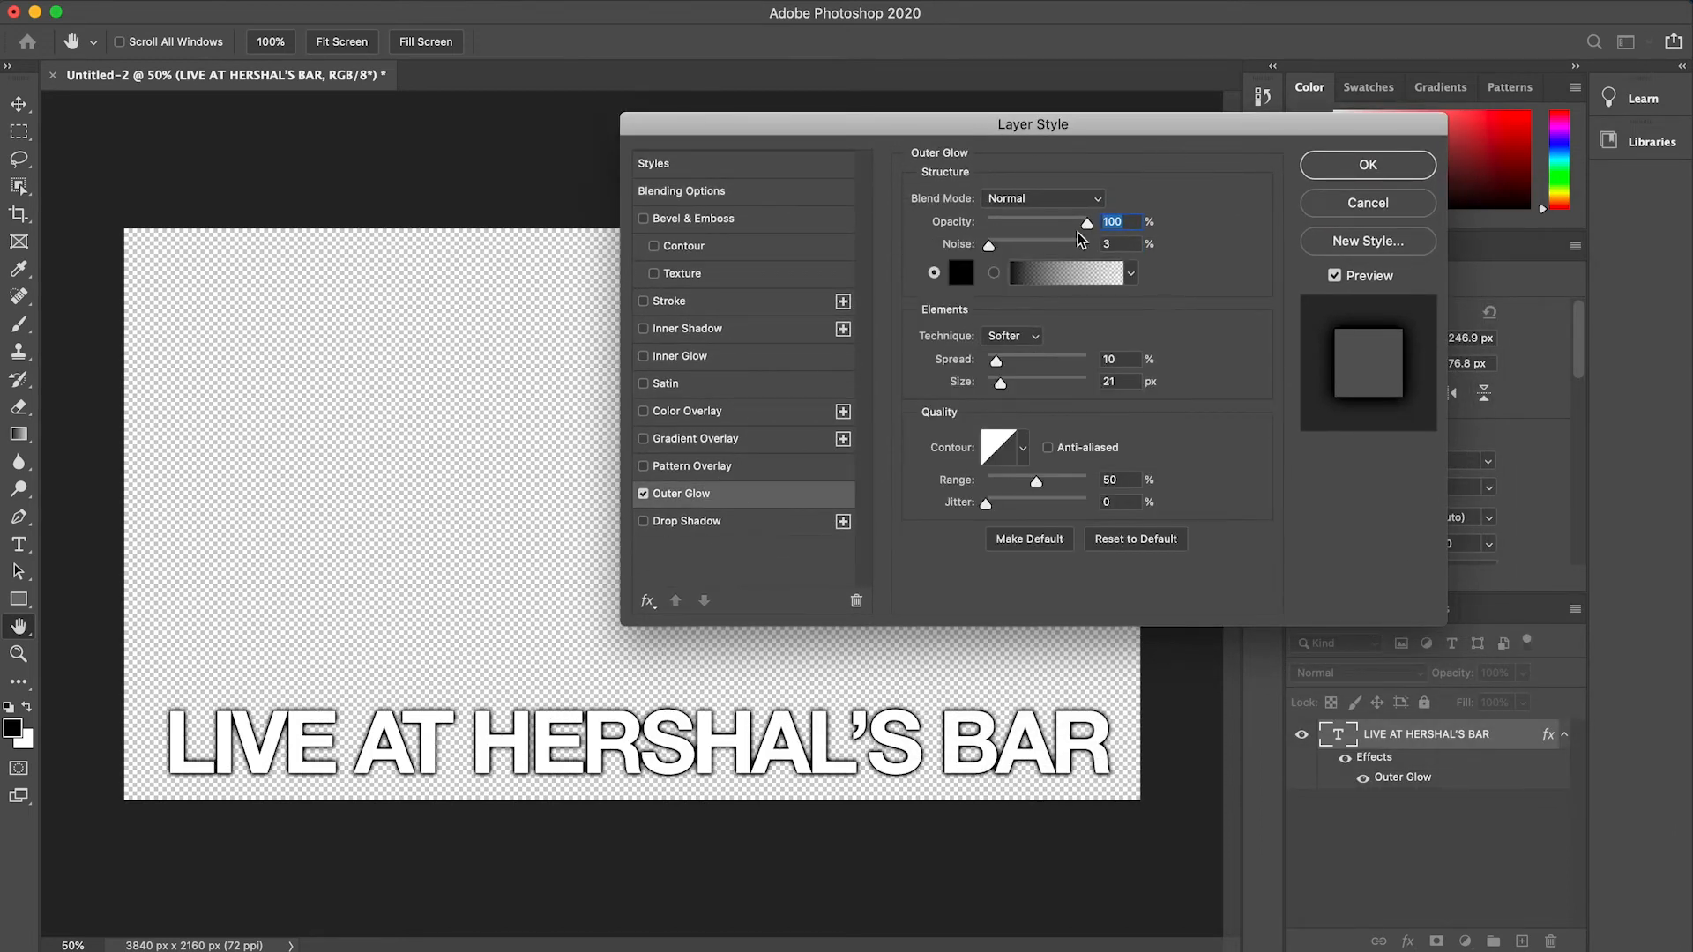
drag(1085, 225, 1043, 232)
key(Return)
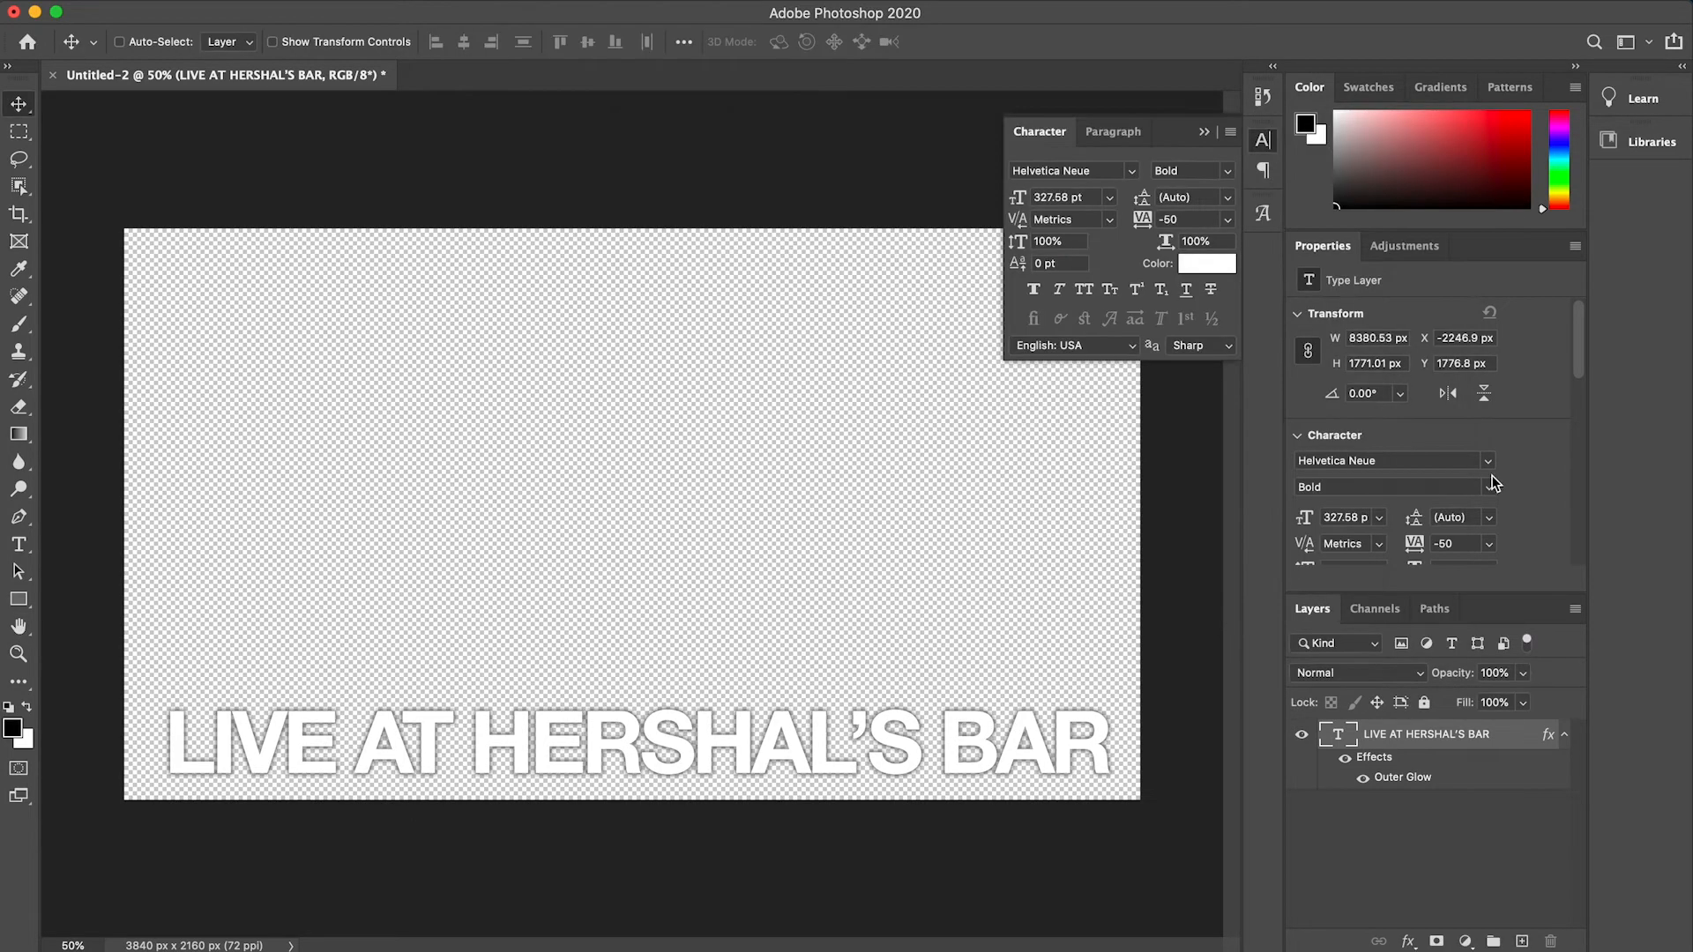
Set up a PNG export of the title at 3840 by 2160 px with transparency on and the smaller 8-bit file option off
click(112, 0)
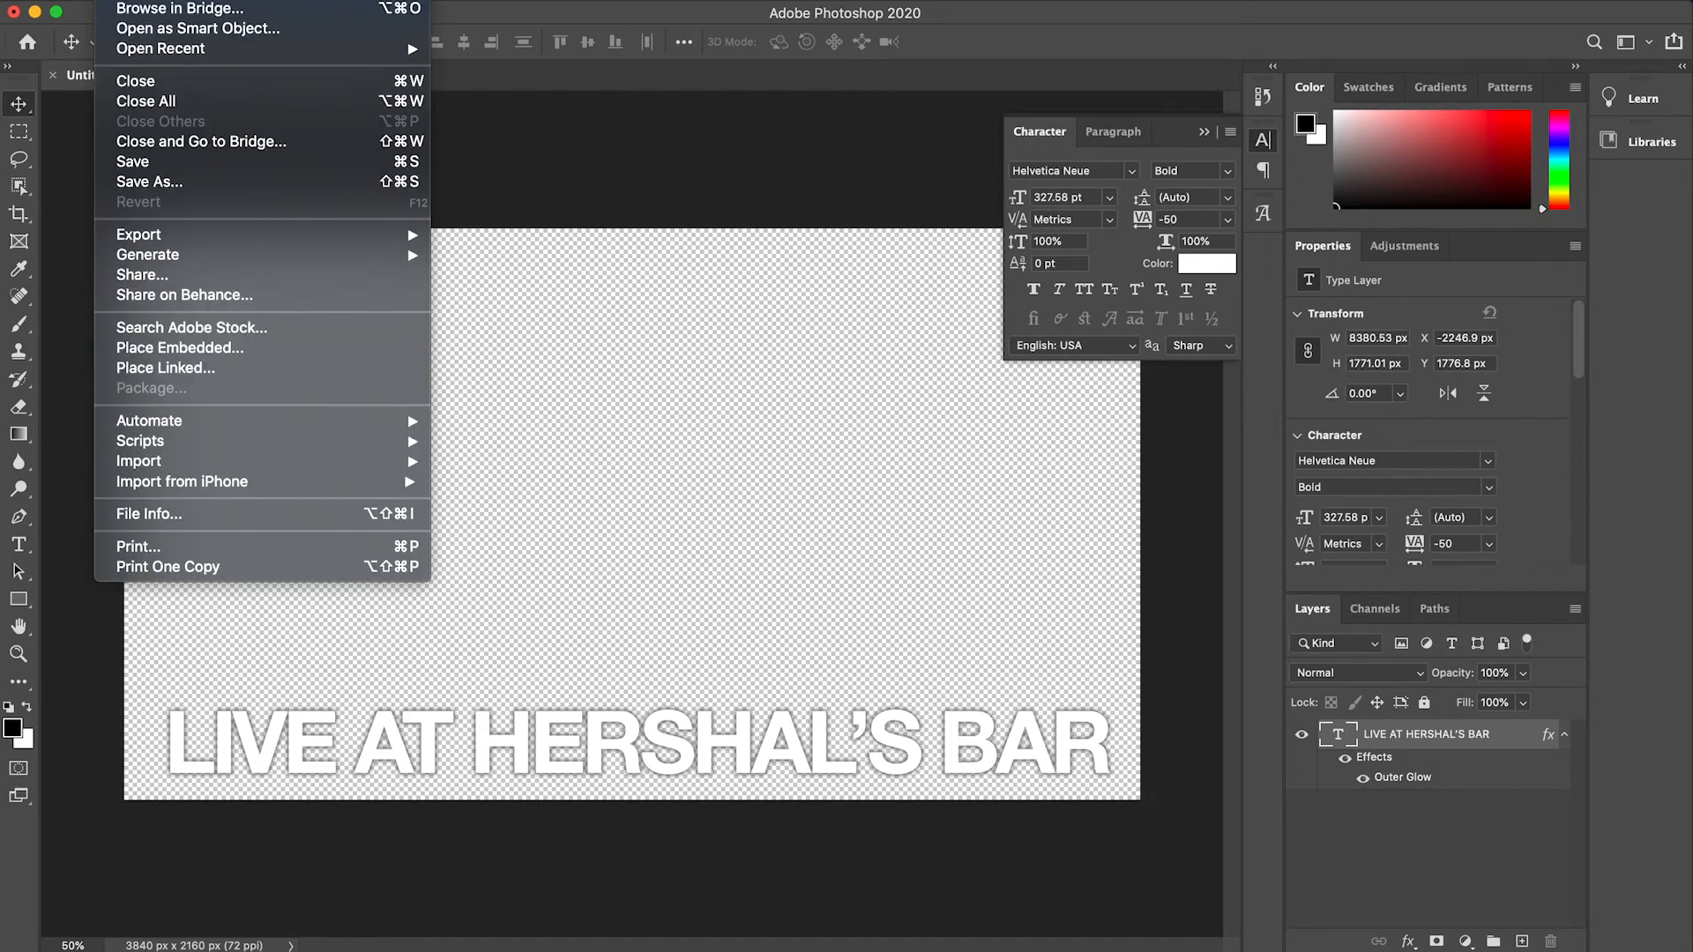
mouse_move(174, 245)
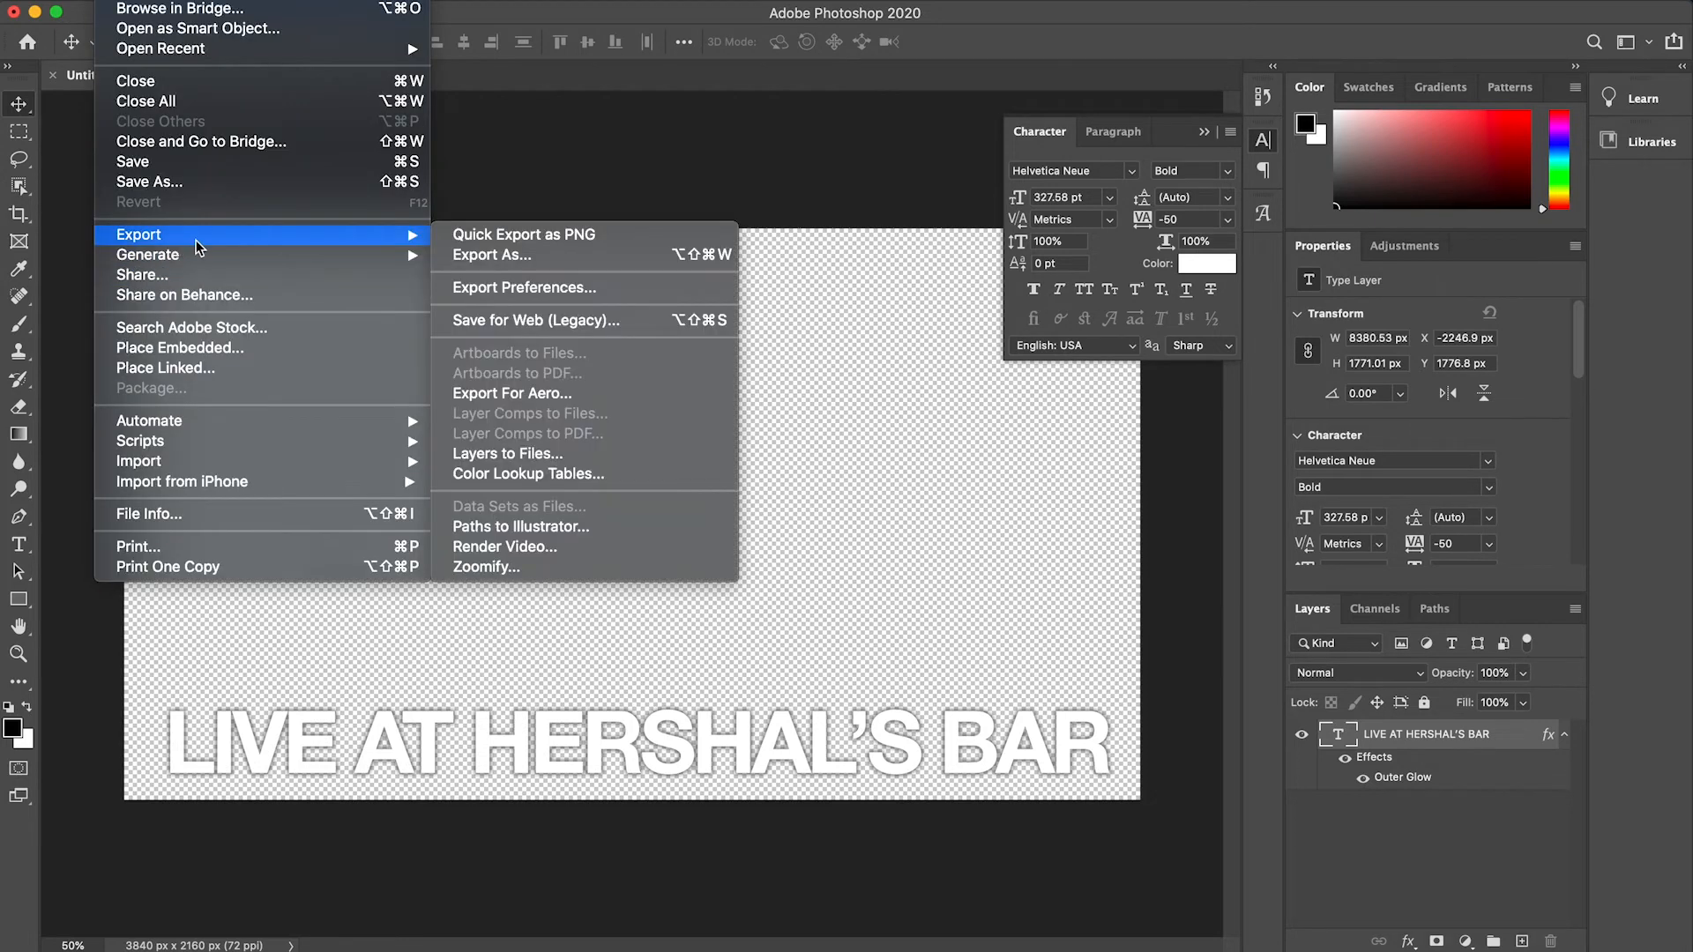
click(599, 257)
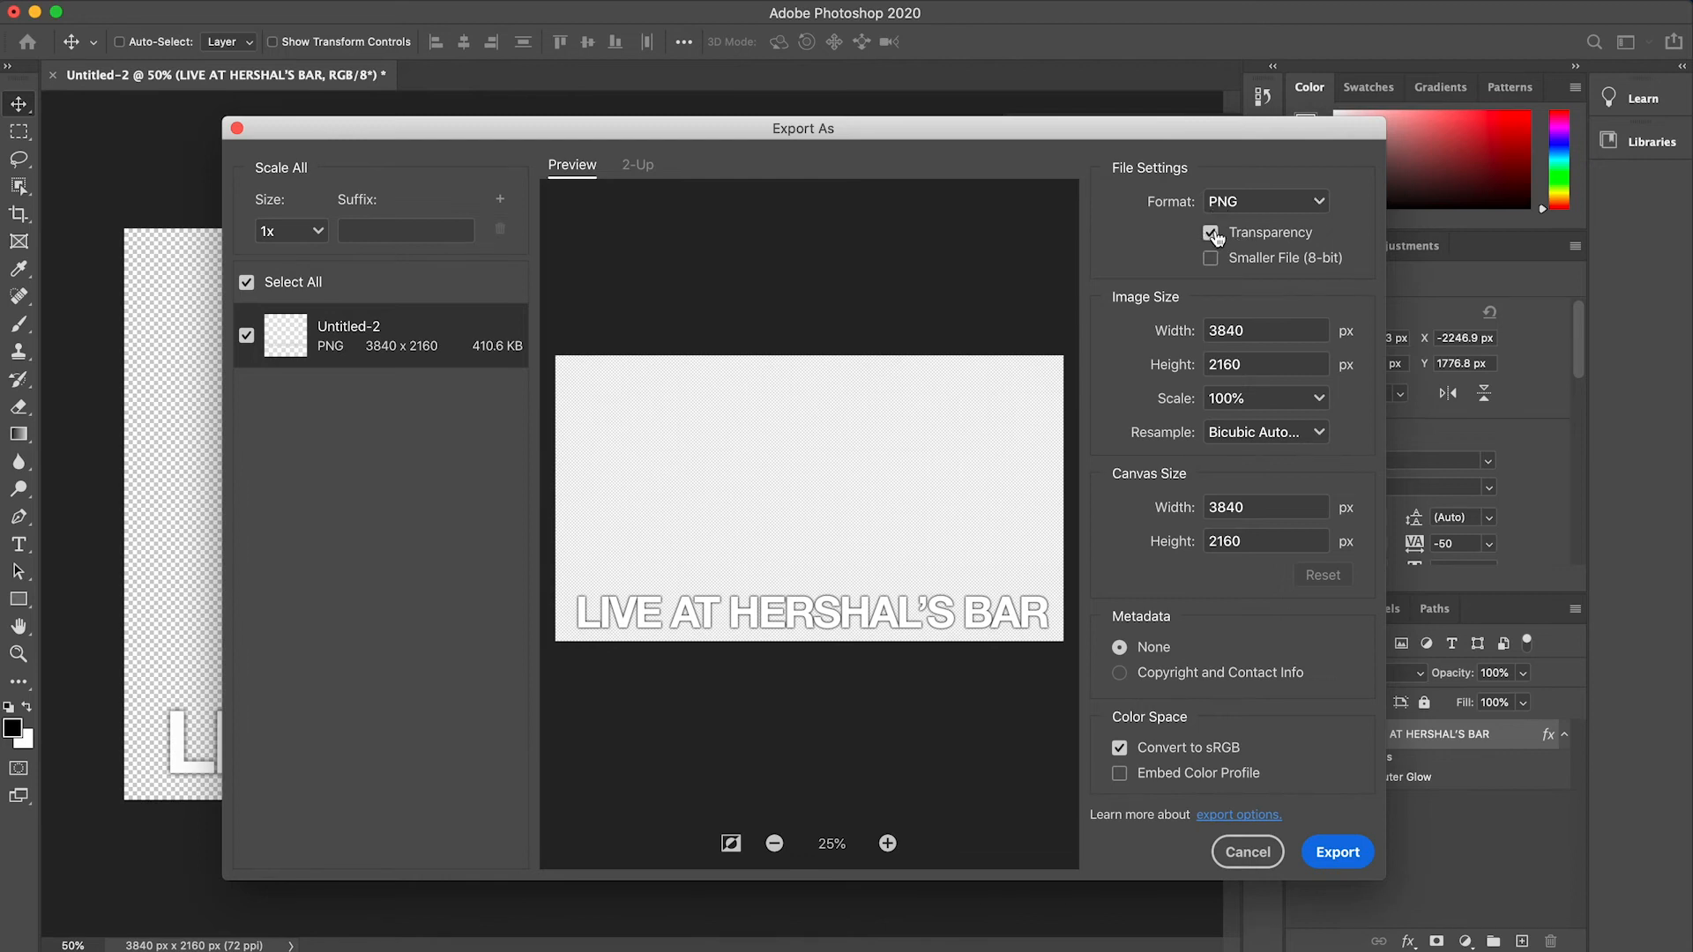
click(1273, 264)
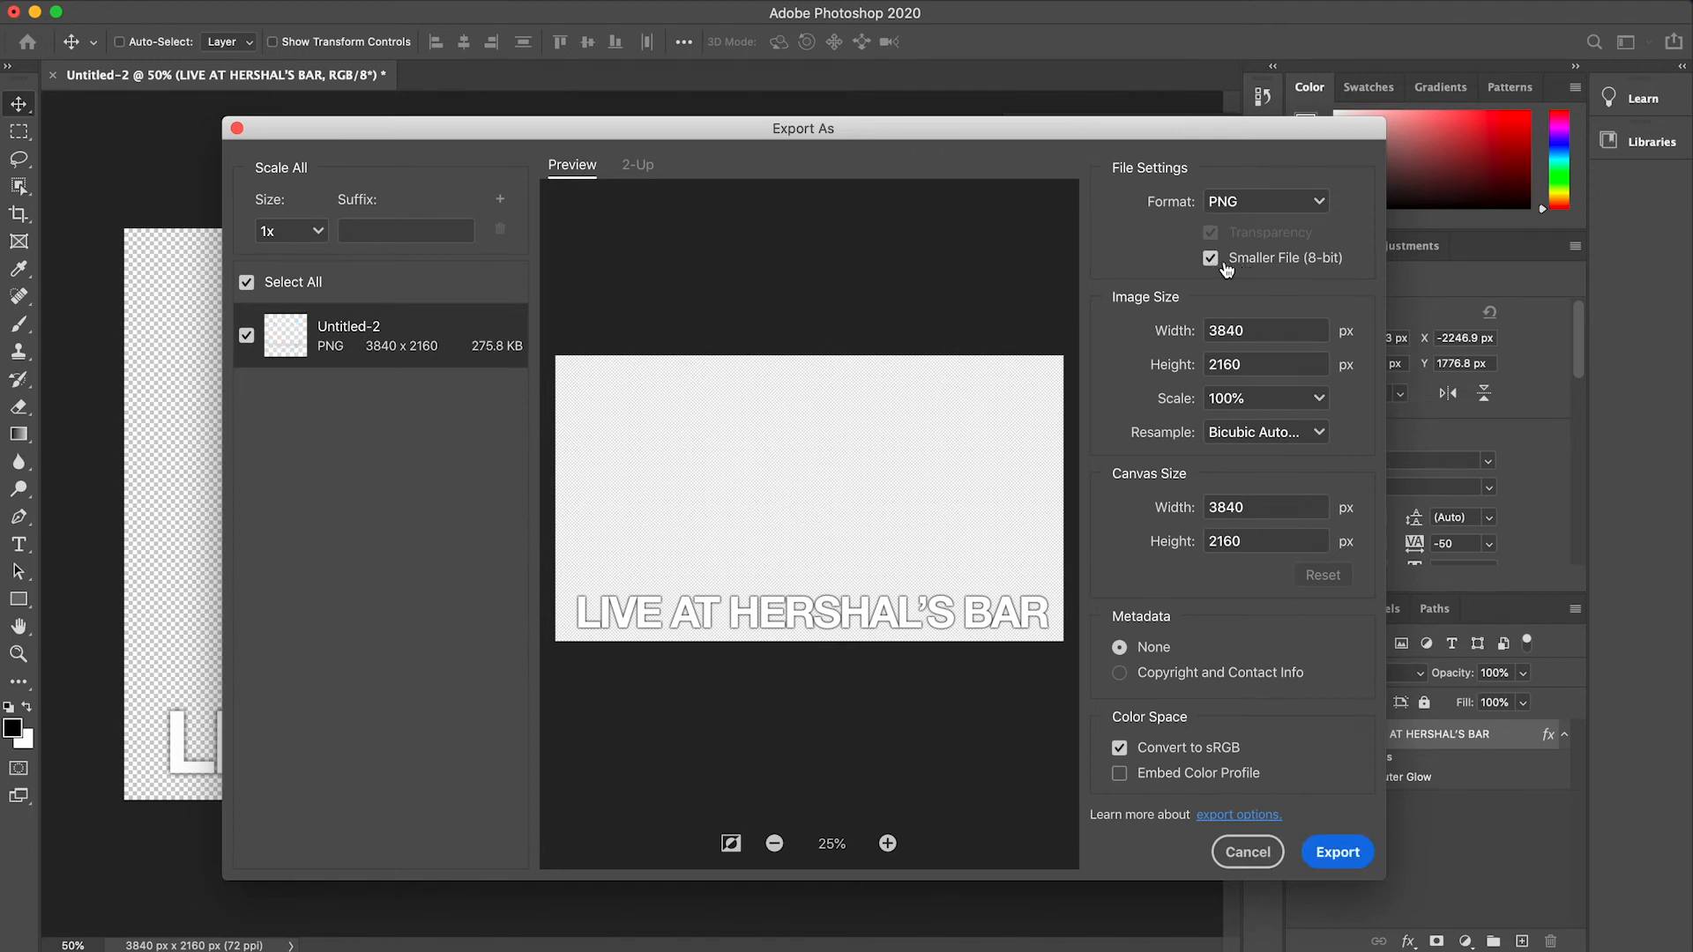
click(1210, 258)
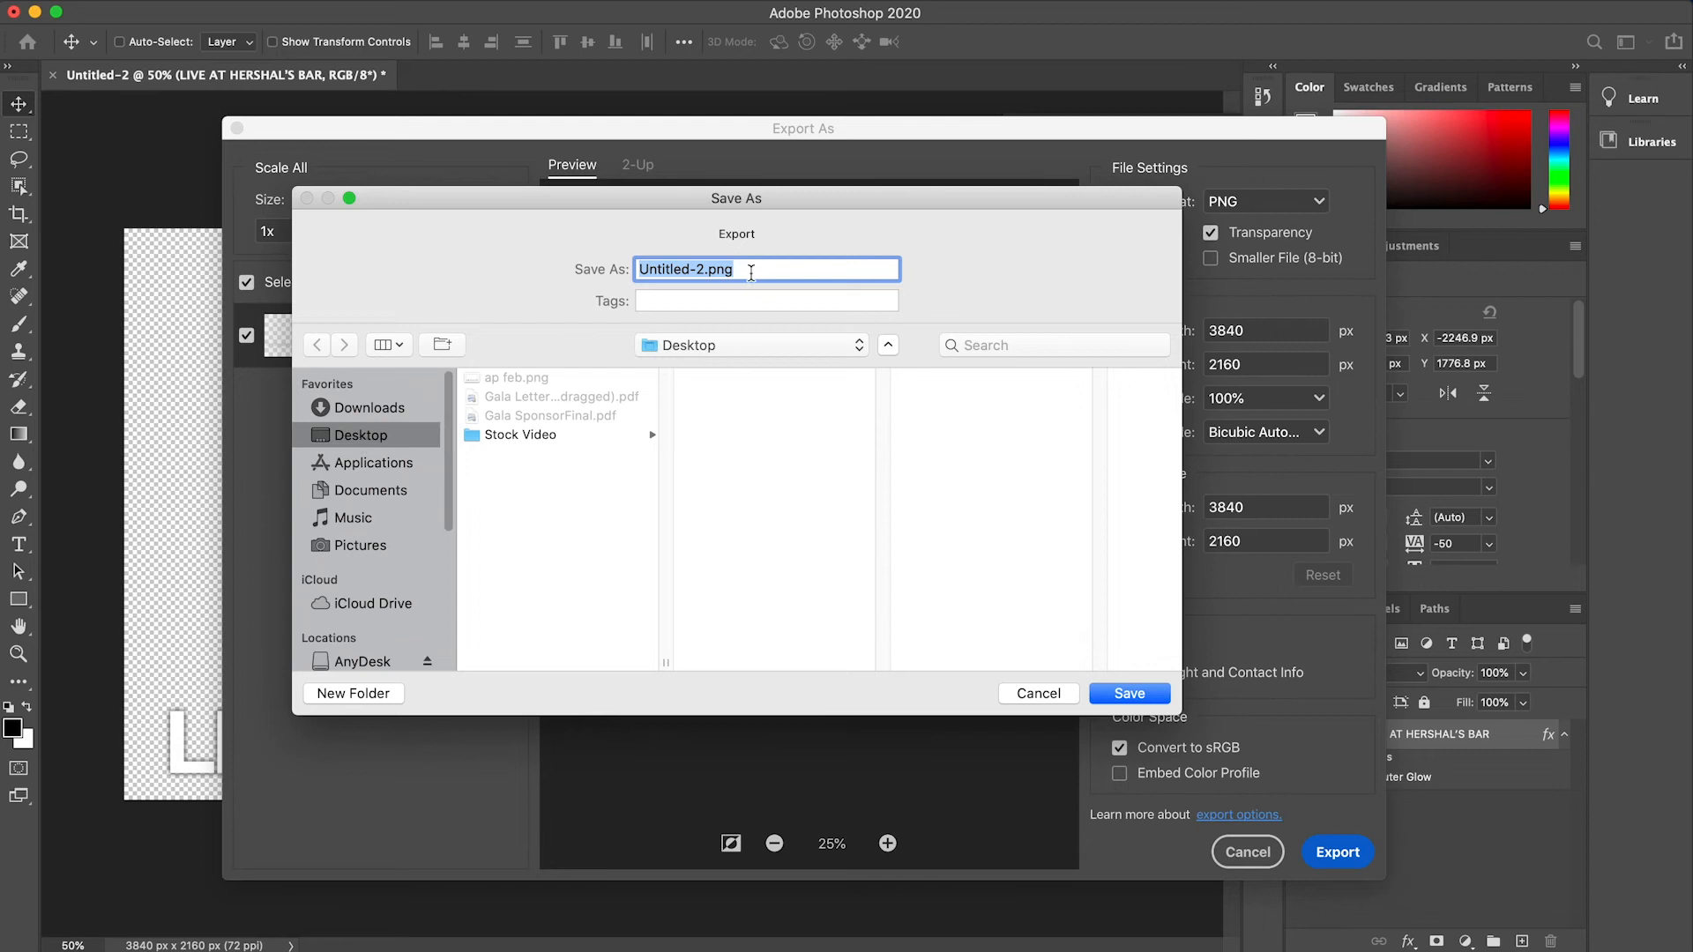
Save the exported title as lowerthird.png in the Desktop's Stock Video folder
click(708, 271)
click(574, 441)
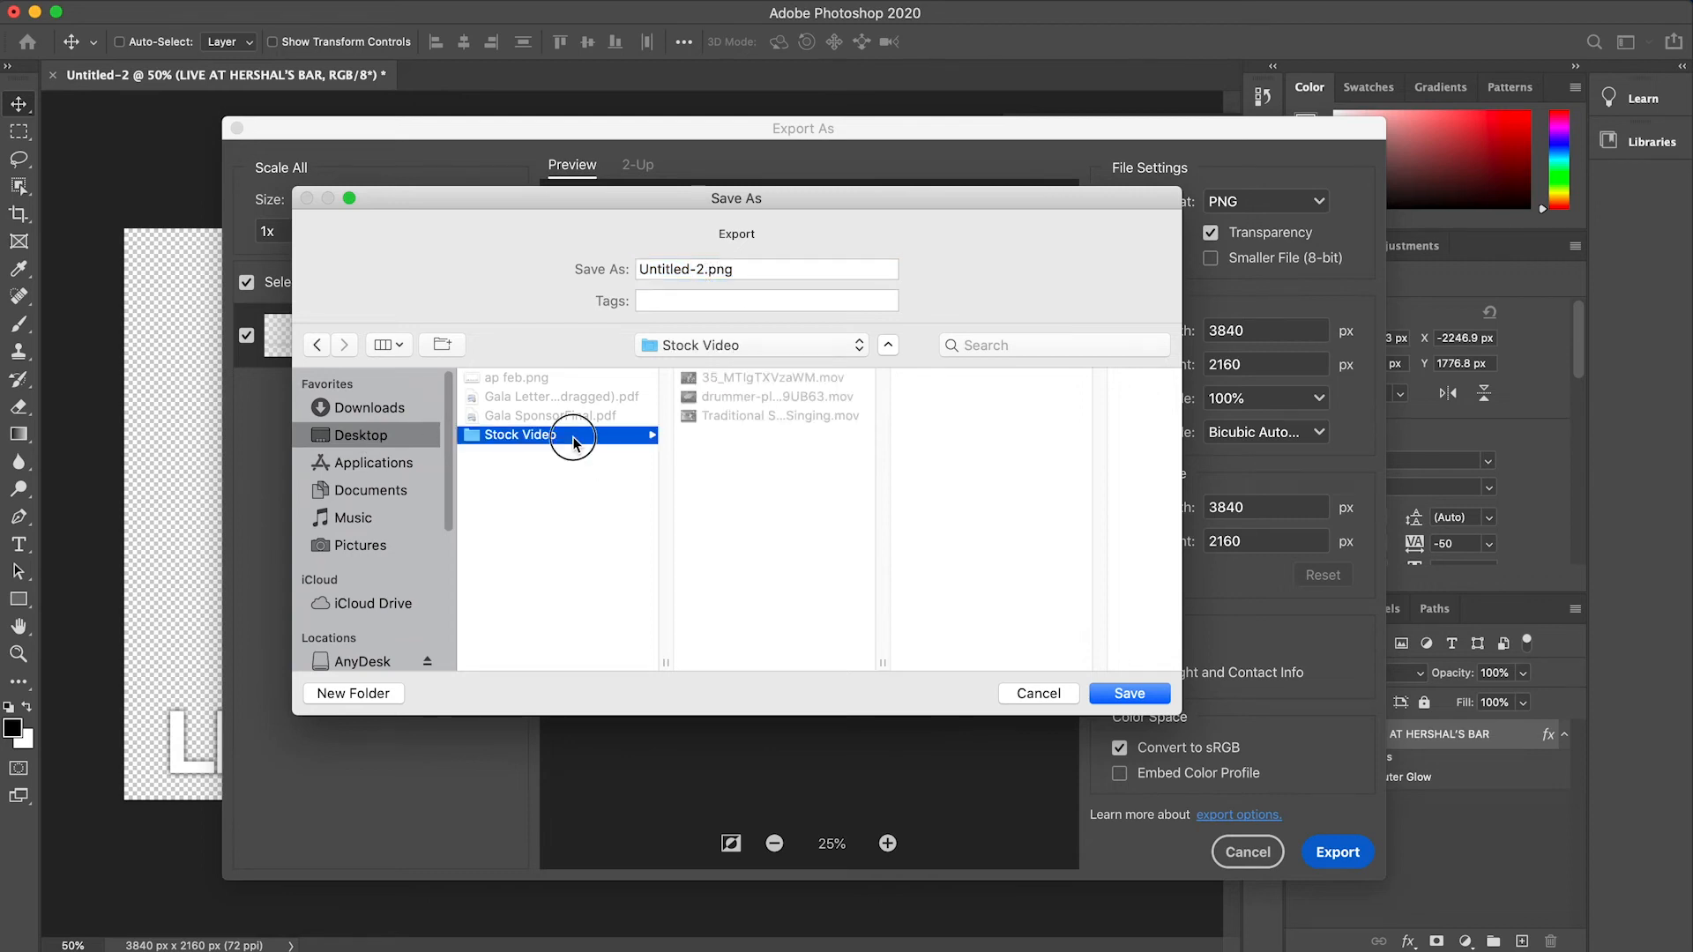
click(708, 269)
drag(706, 268, 503, 269)
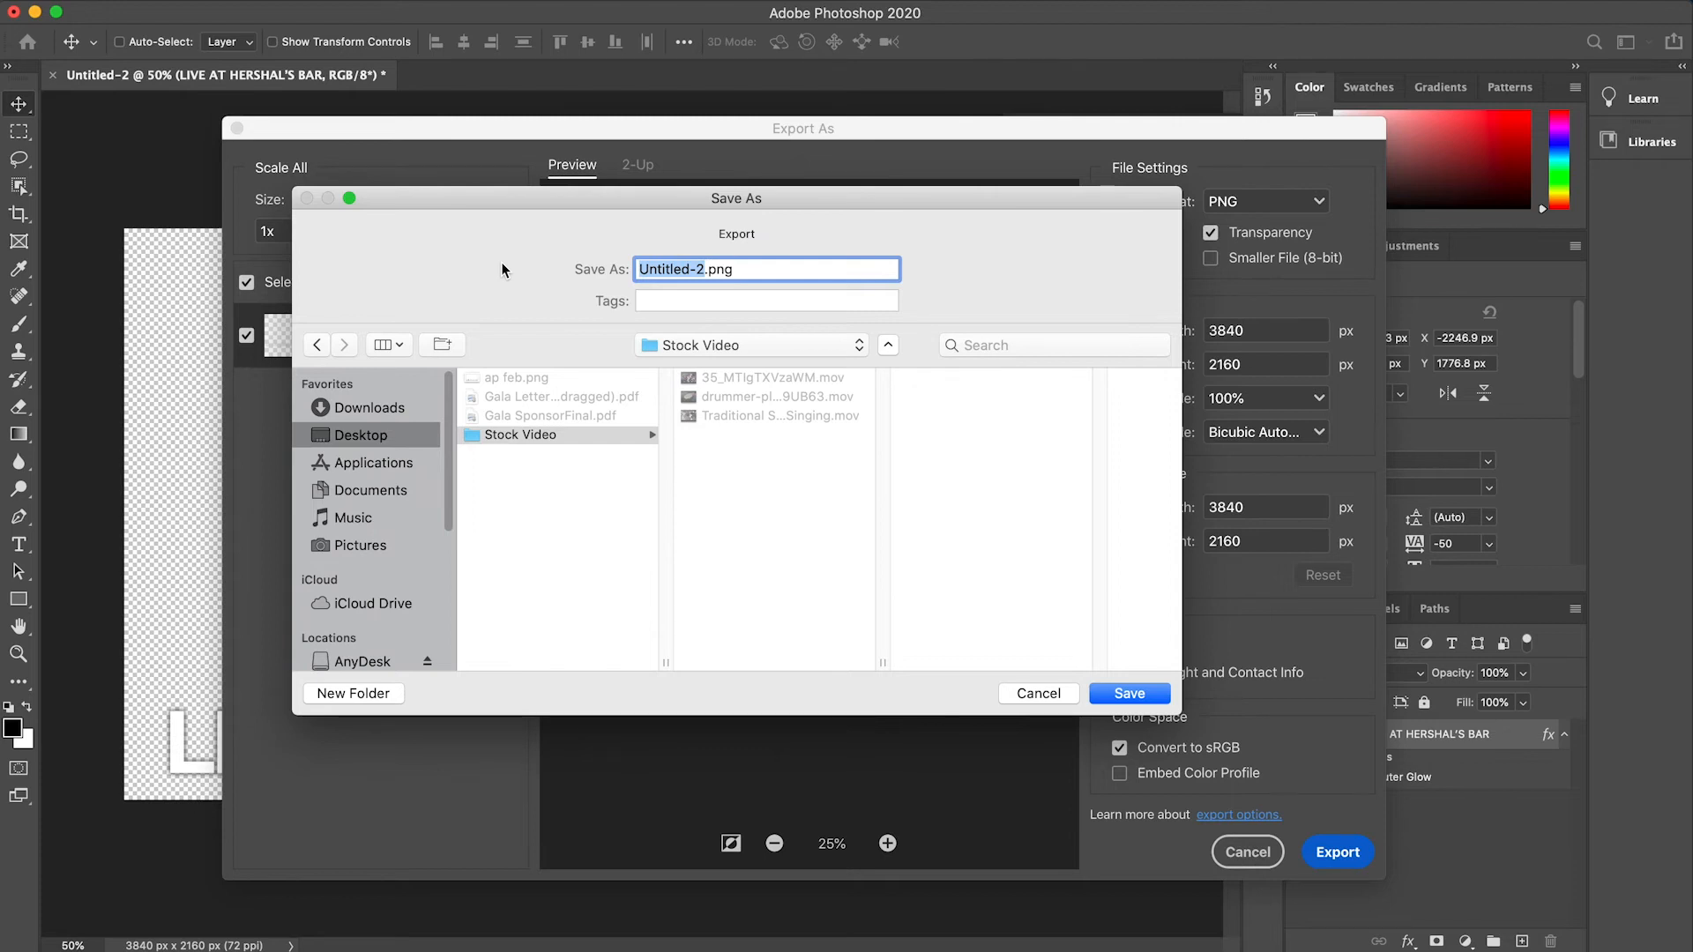
text(lowerthird)
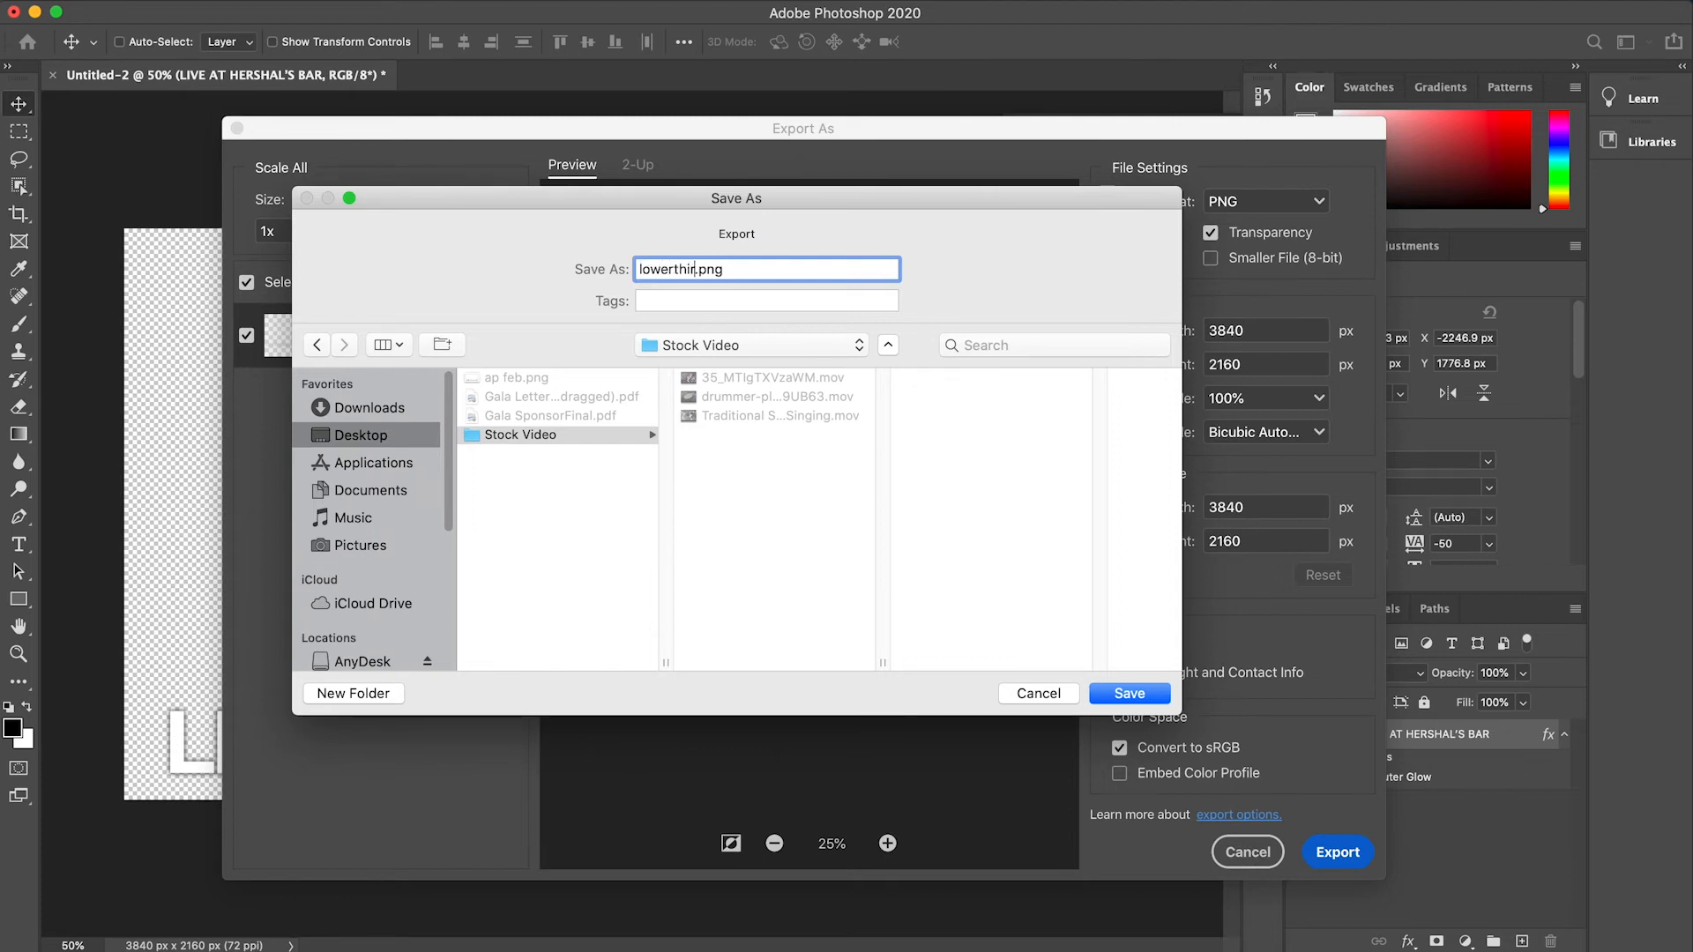
key(Return)
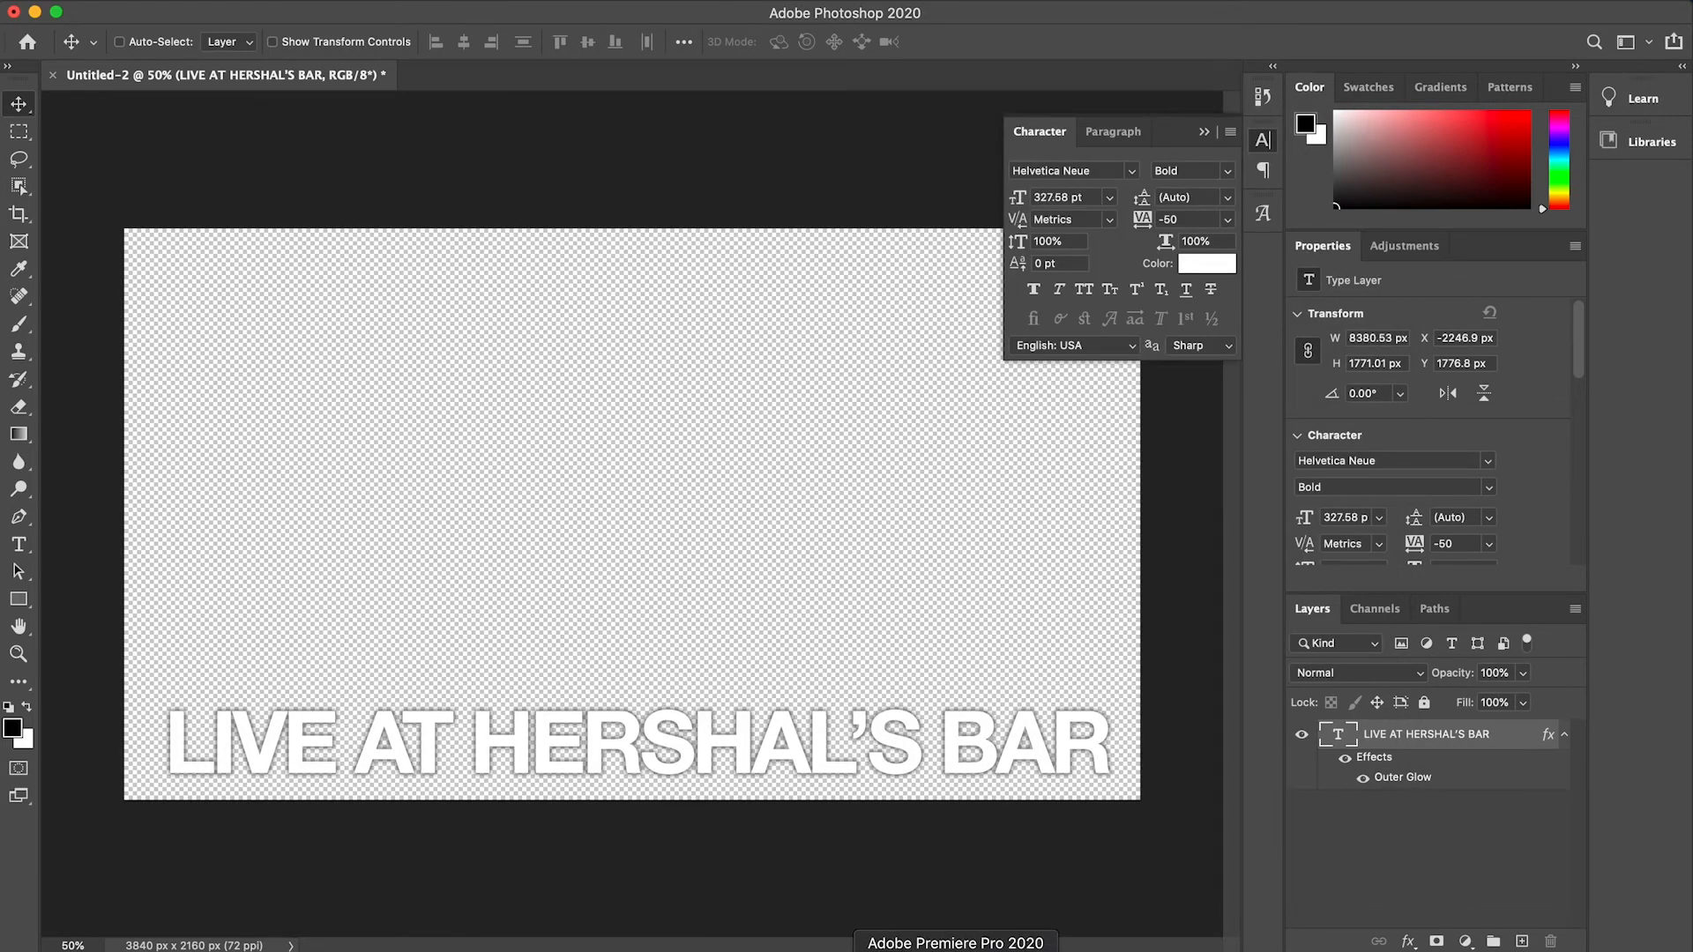
Switch to Premiere Pro, import lowerthird.png from the Stock Video folder, and place it on track V2 at the sequence's start
click(955, 949)
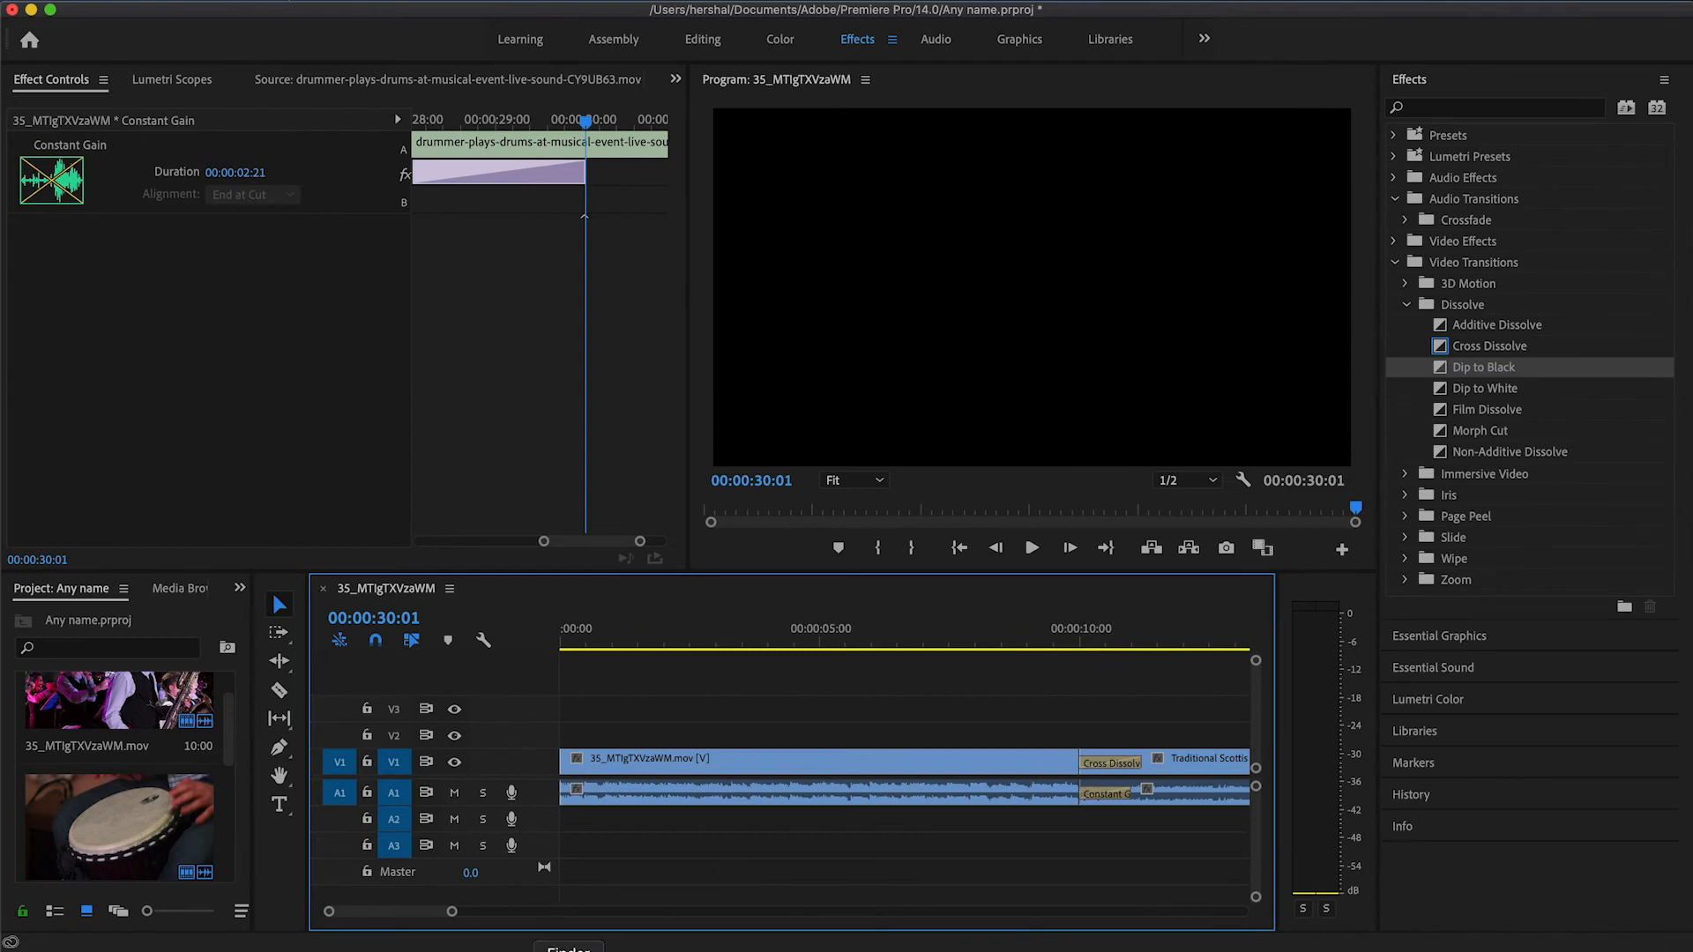
click(568, 949)
click(1104, 518)
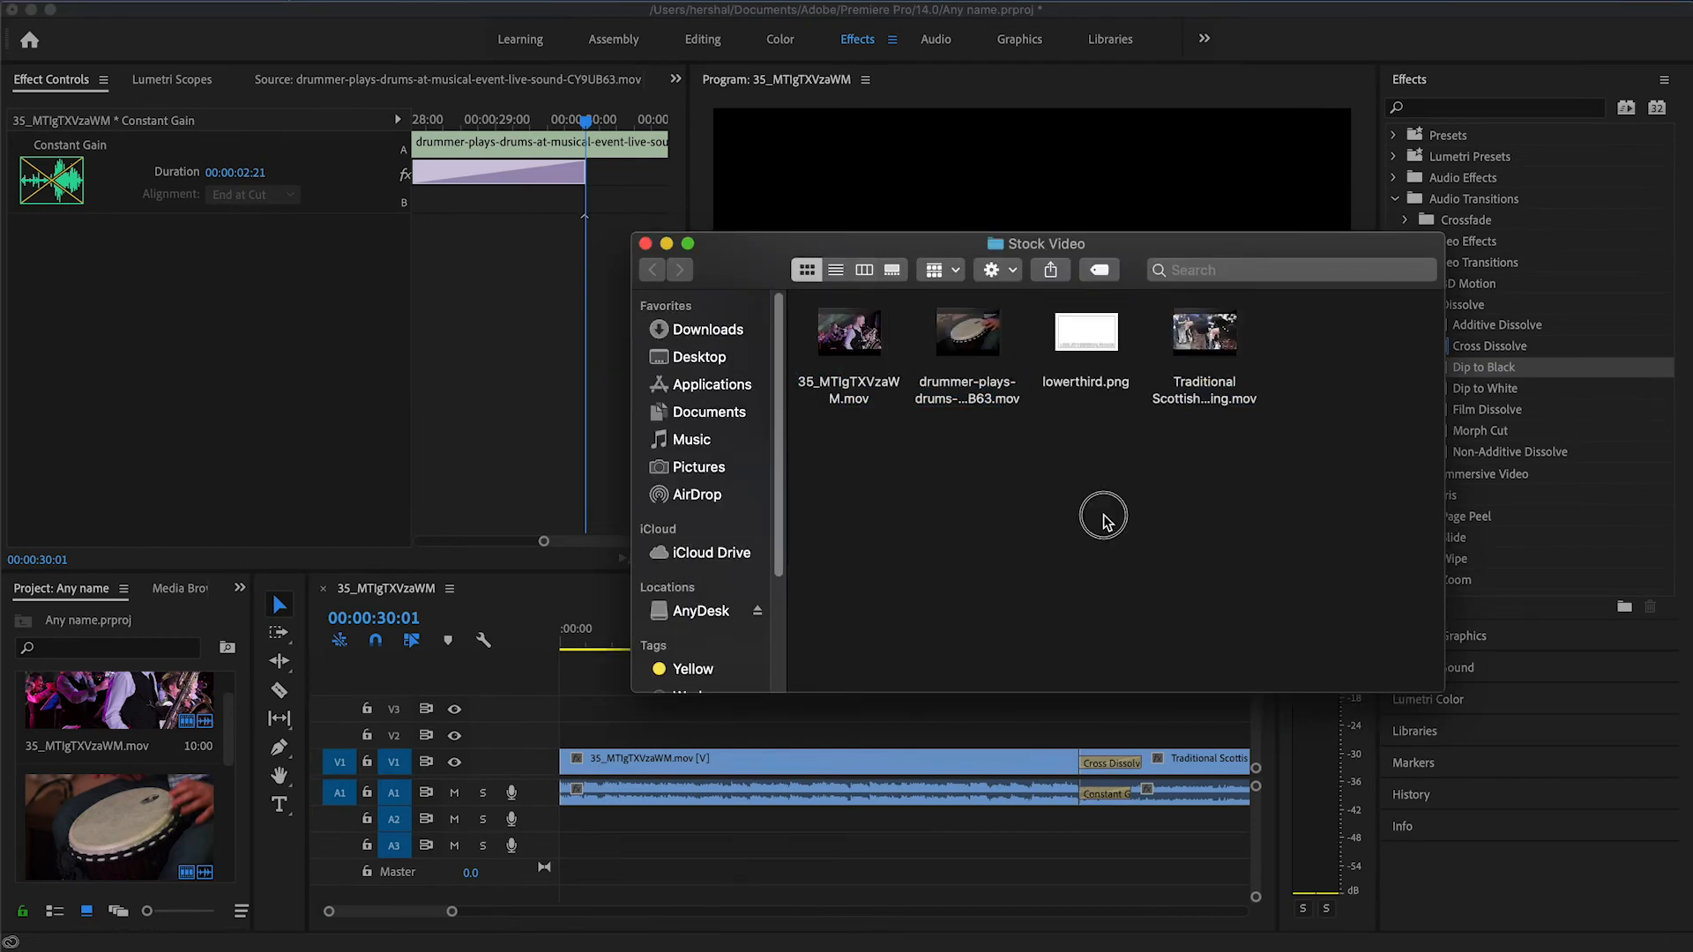
drag(1102, 335, 87, 780)
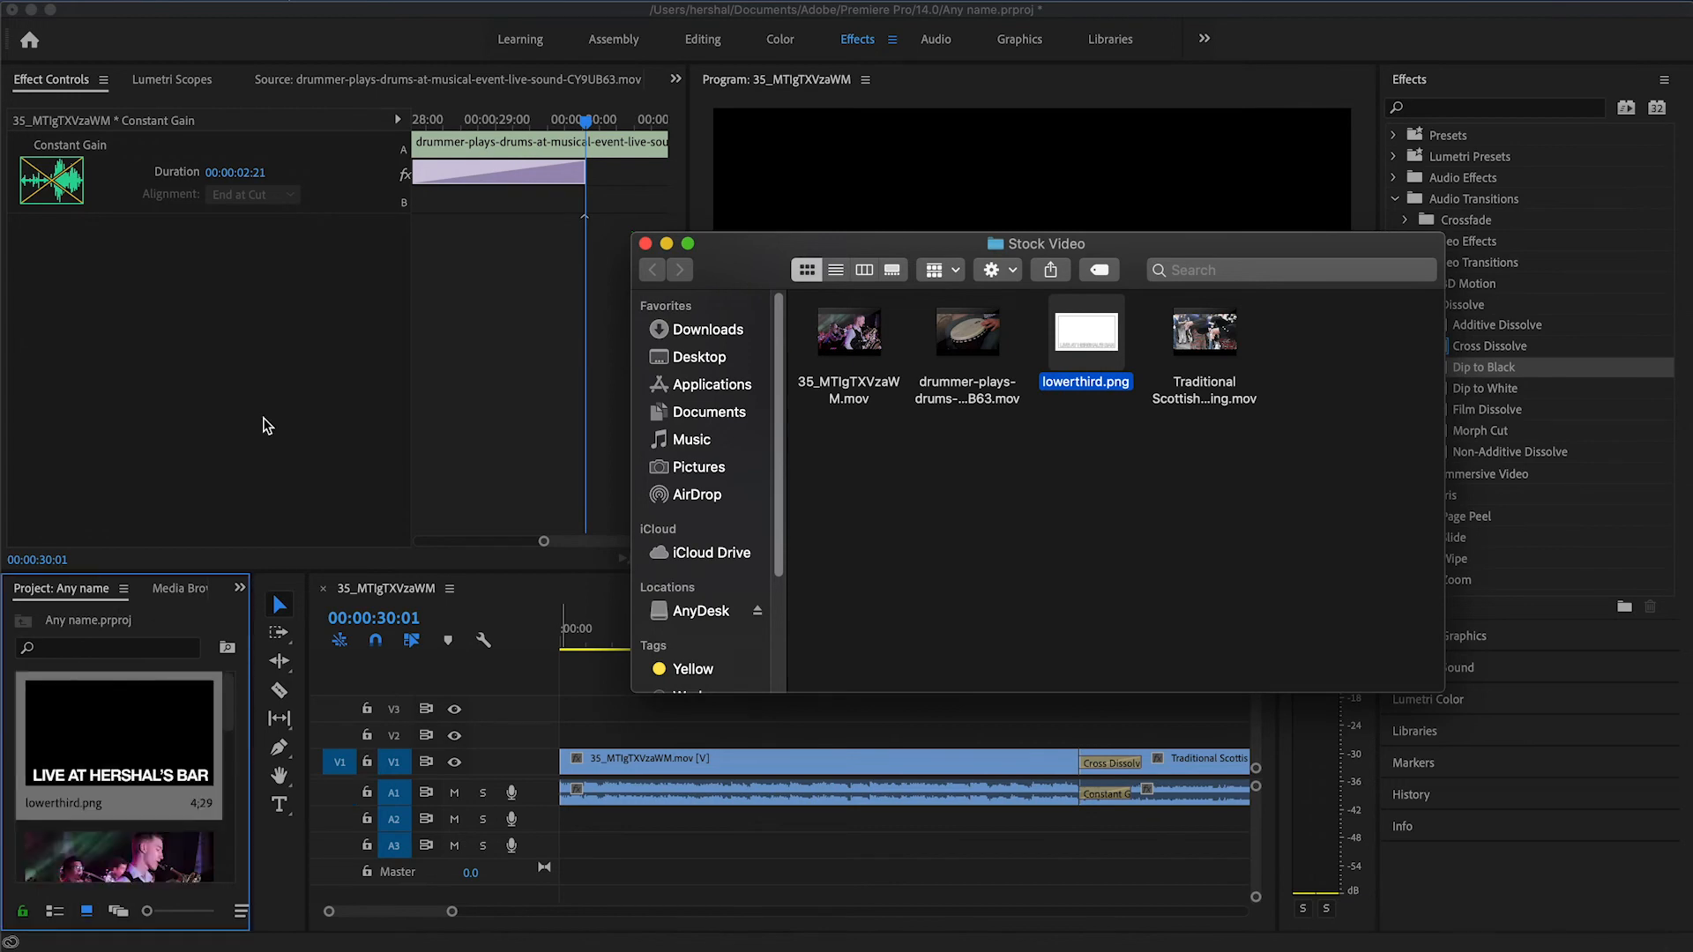
click(263, 420)
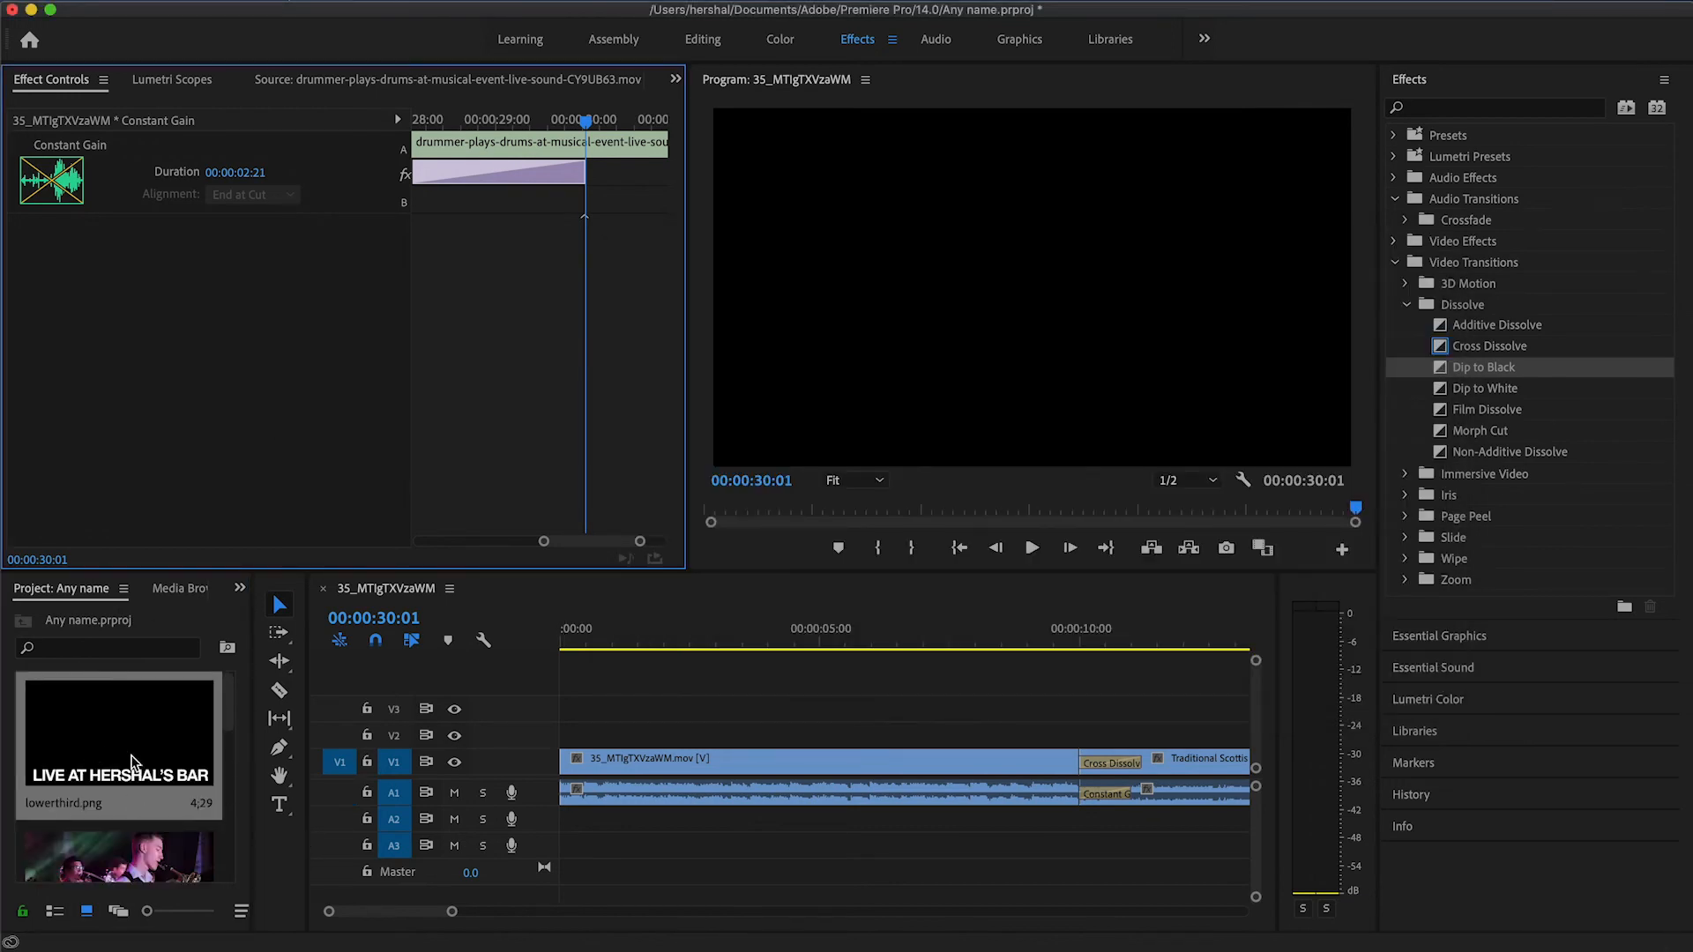
drag(76, 699, 582, 737)
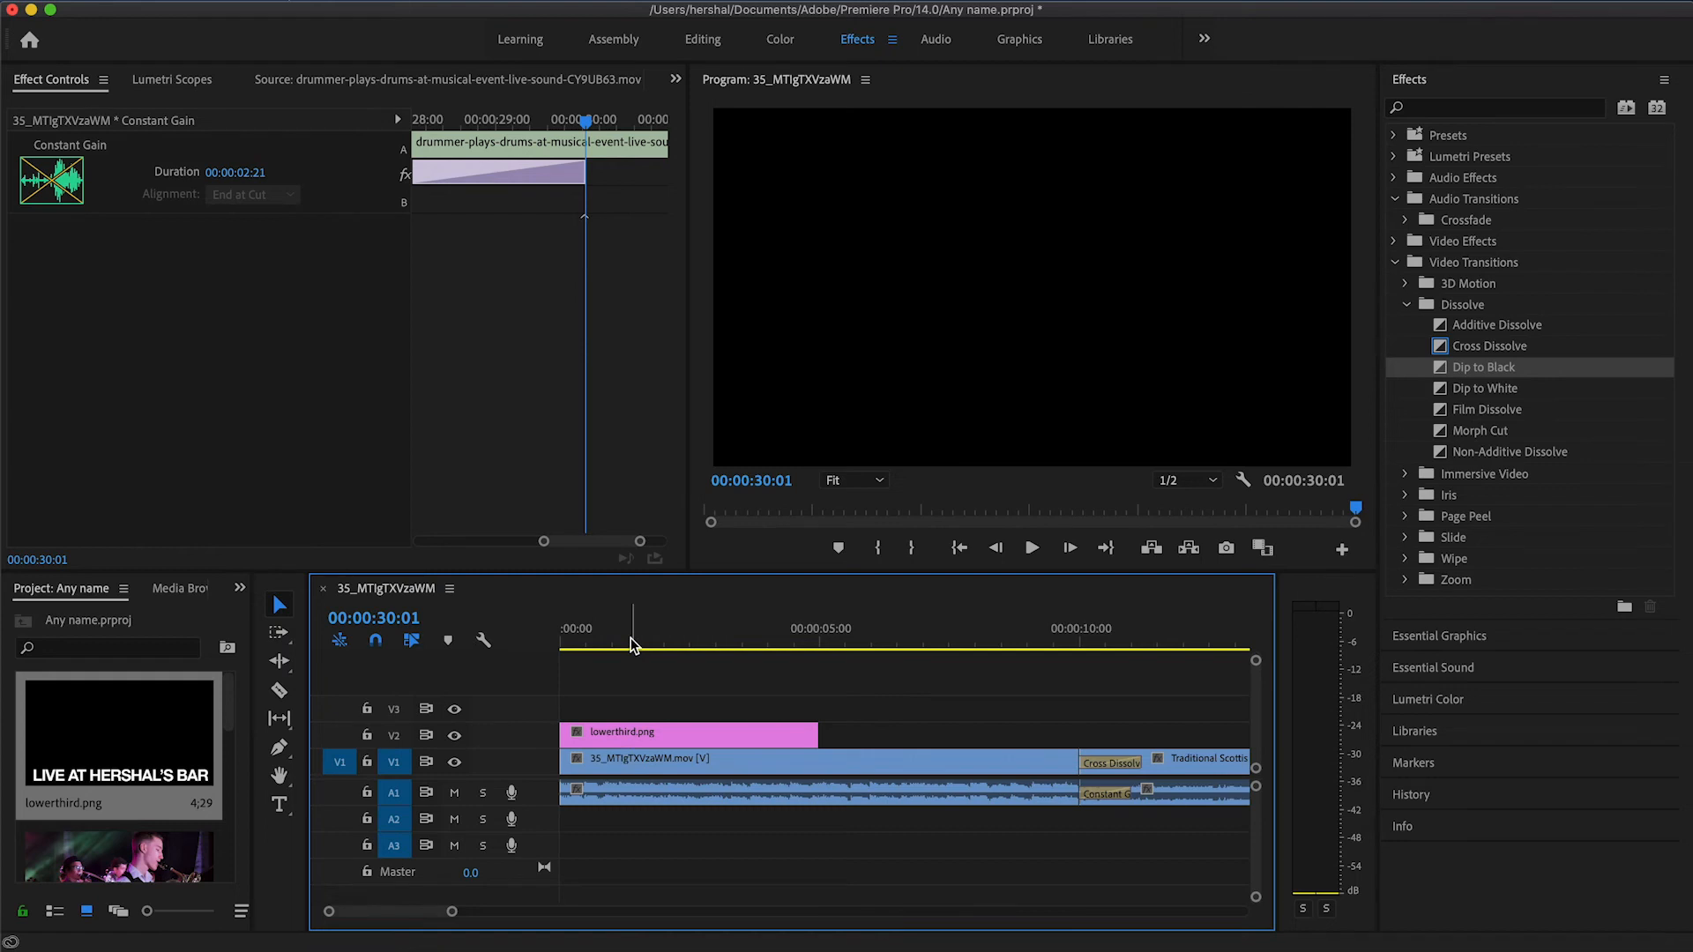
Move the playhead to 00:00:02:06 and set the lowerthird.png clip's scale to 50
click(678, 647)
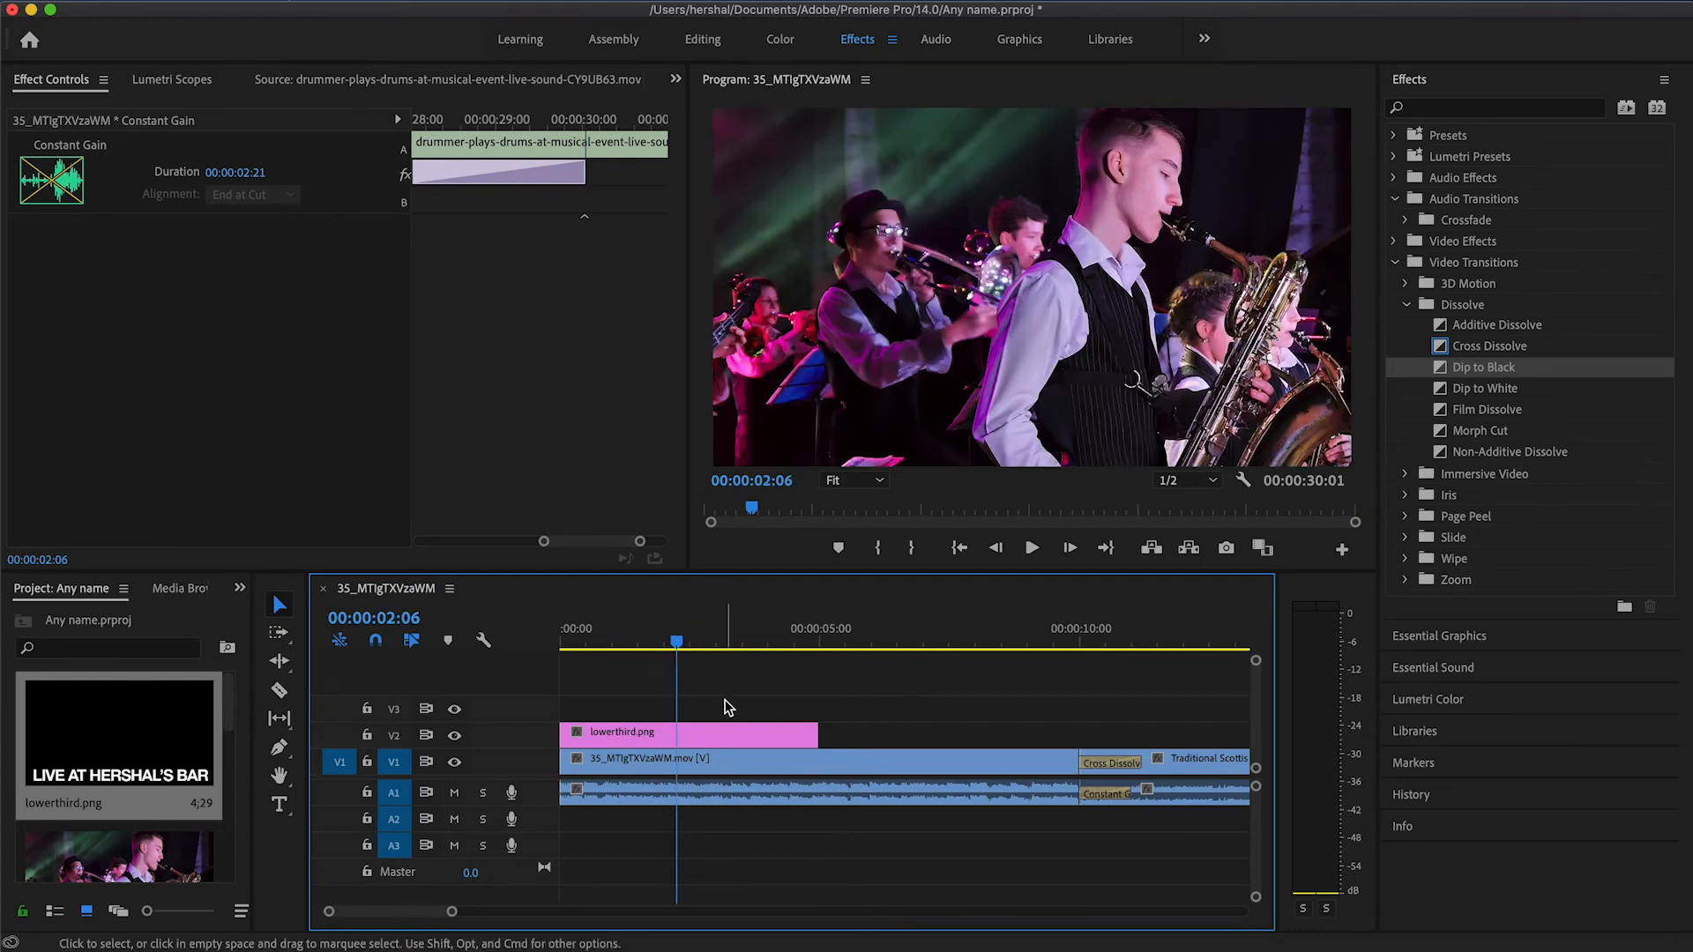
click(633, 734)
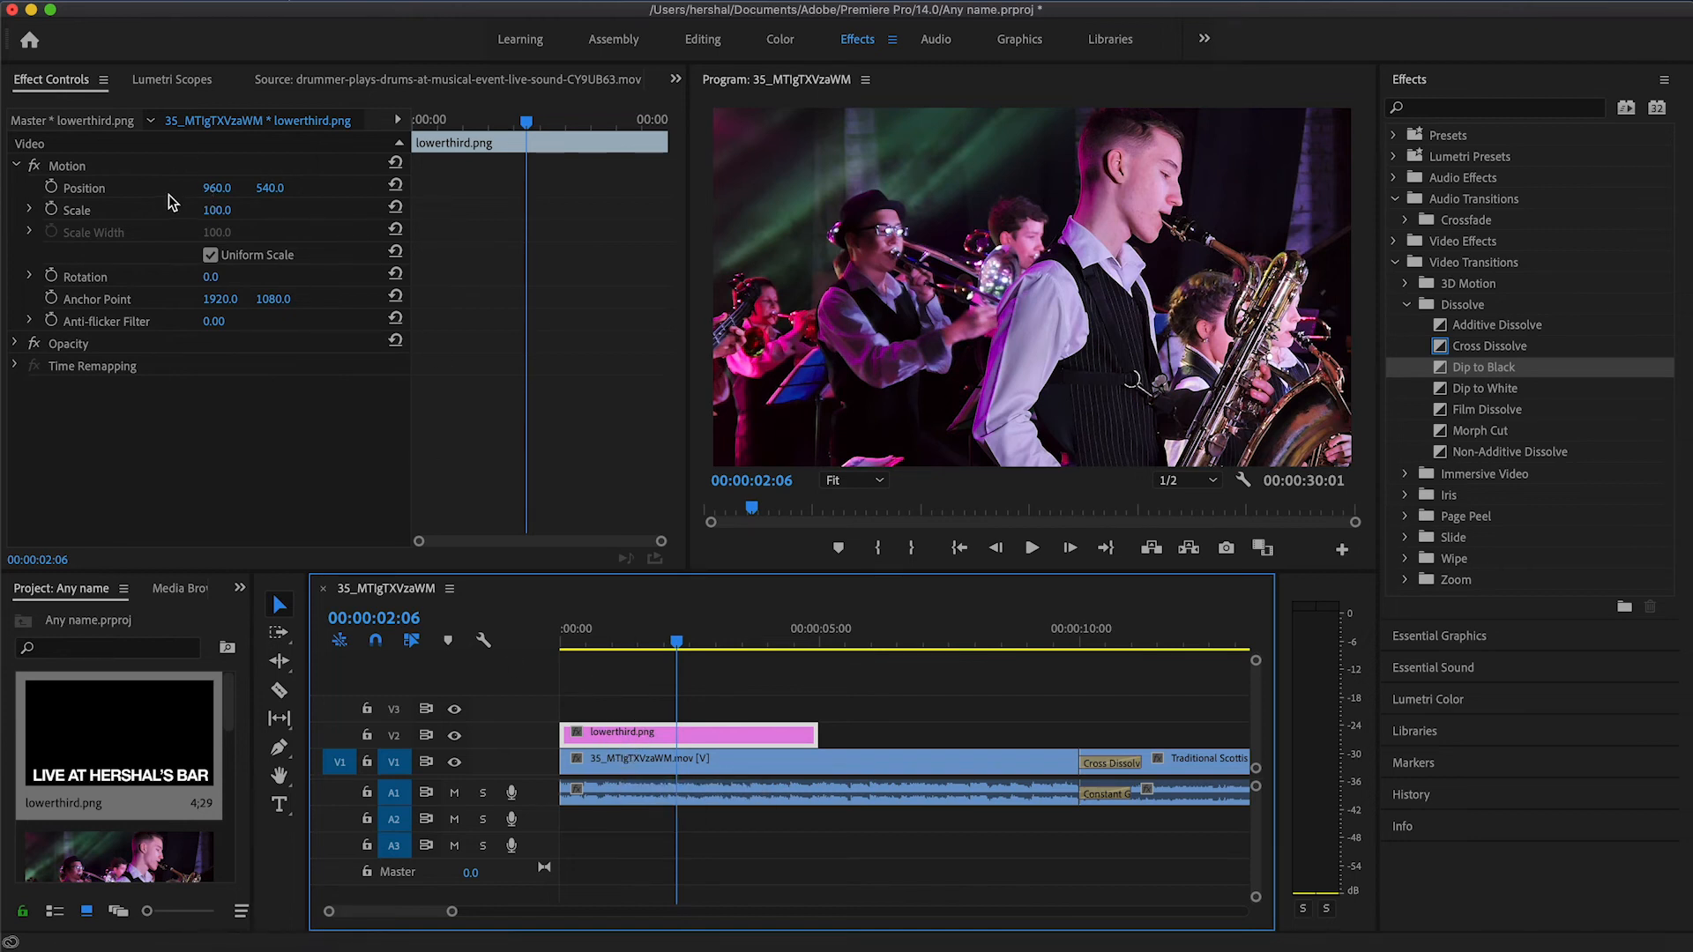
click(217, 210)
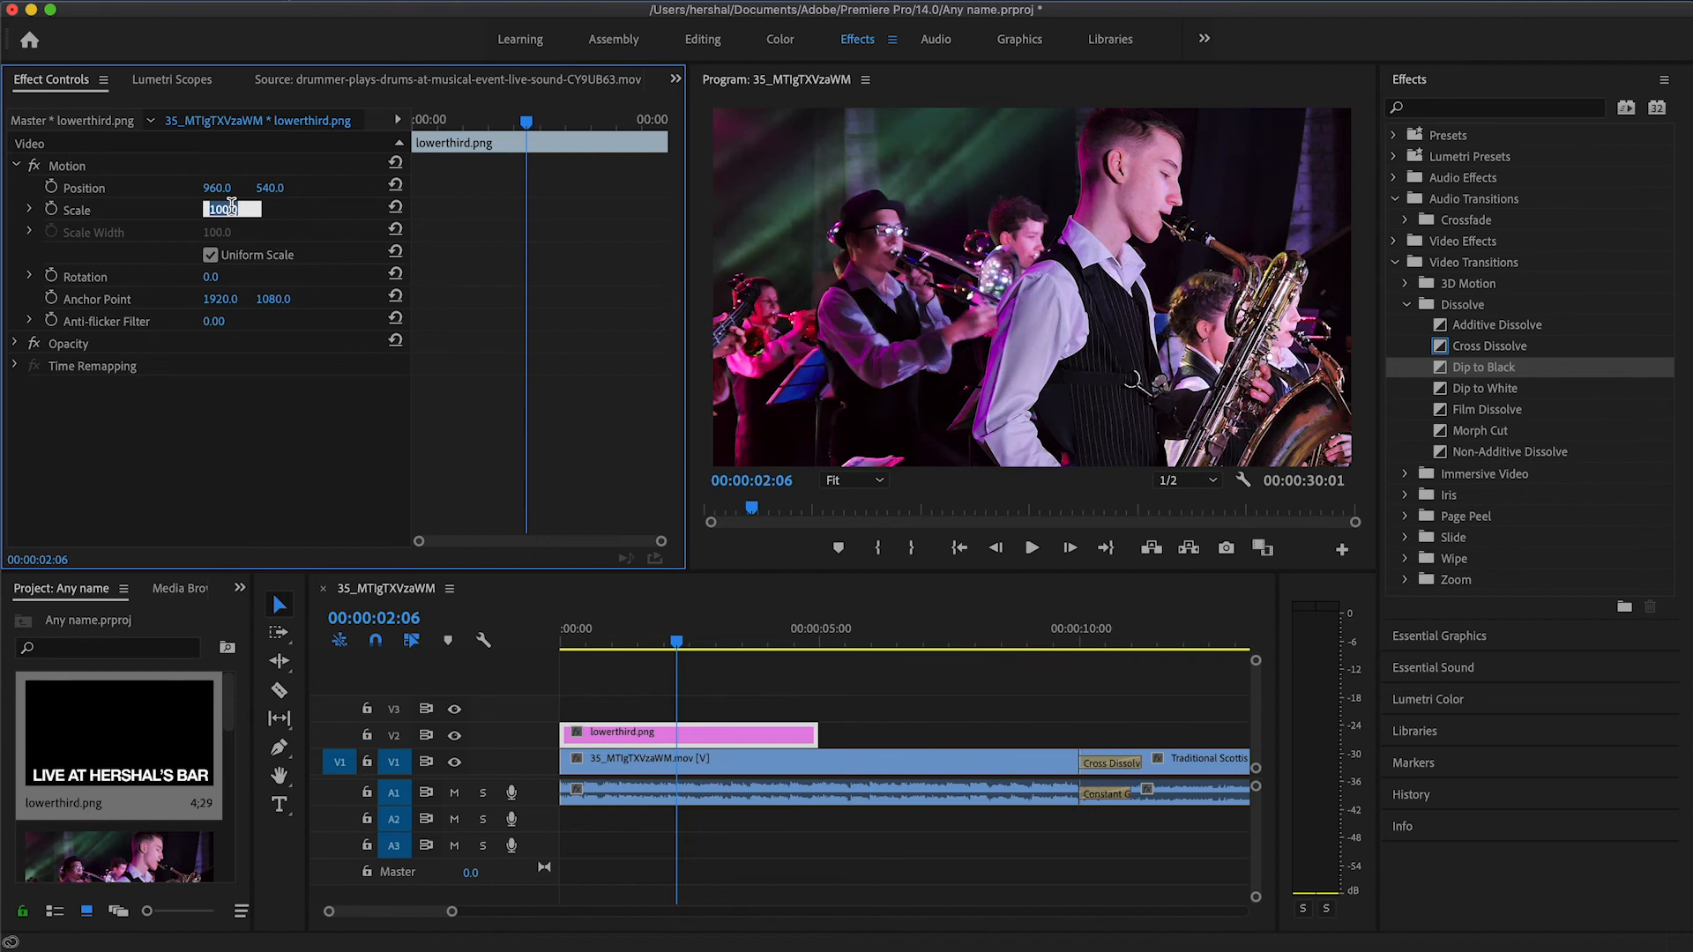
text(50)
key(Return)
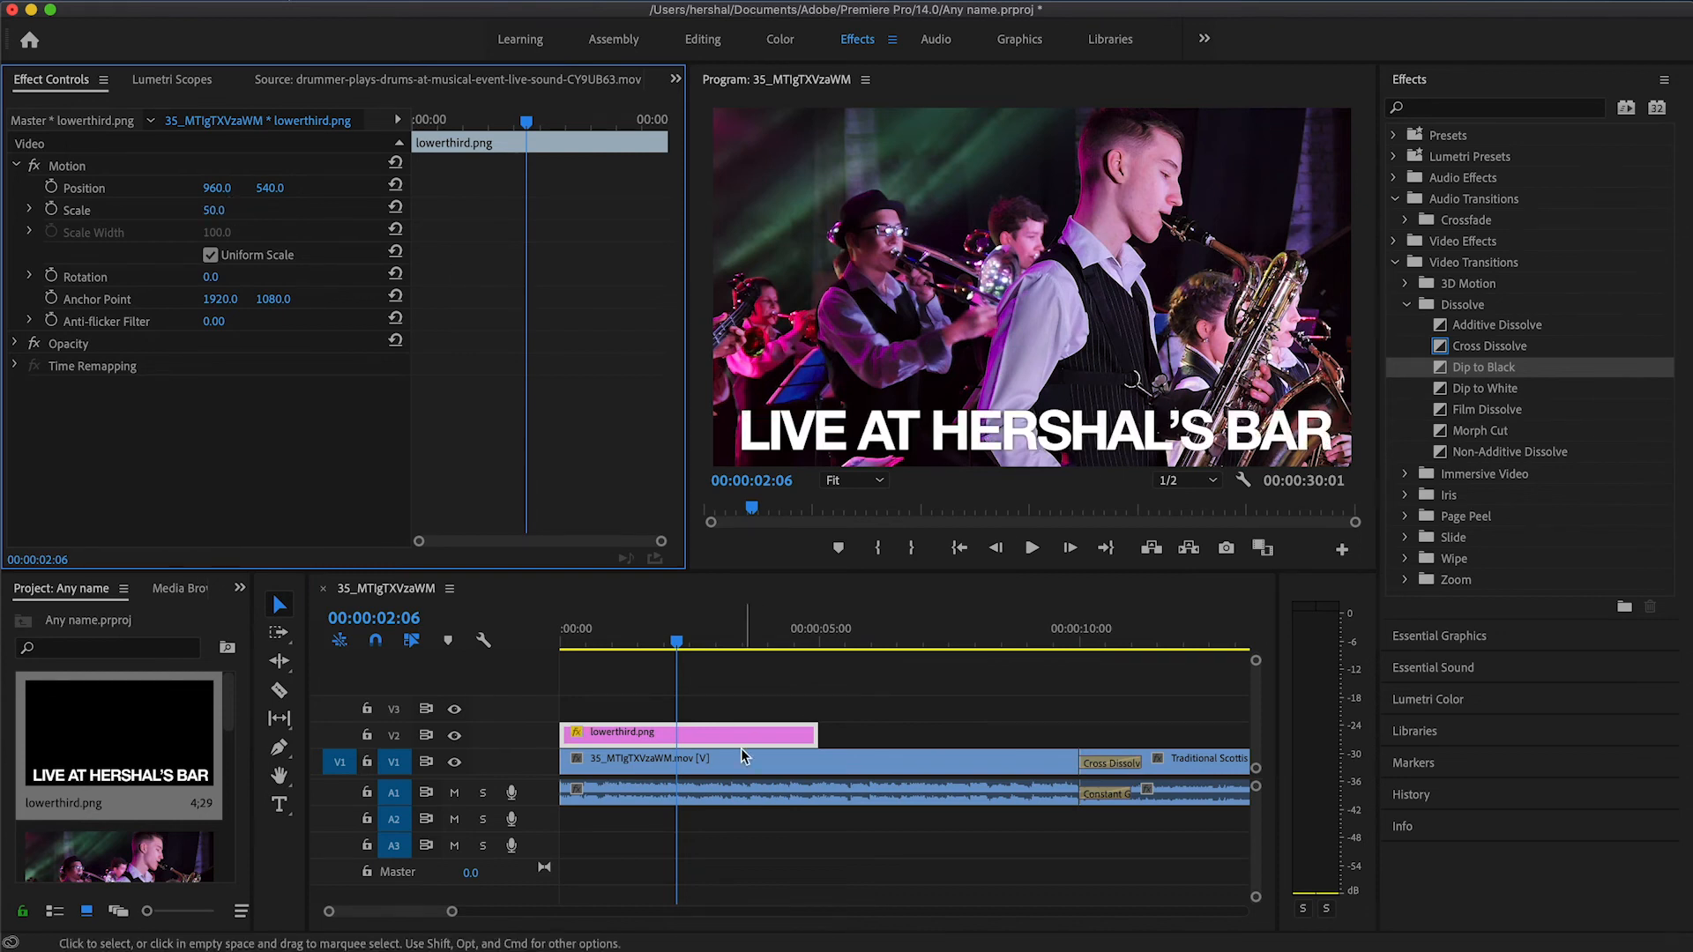
click(714, 738)
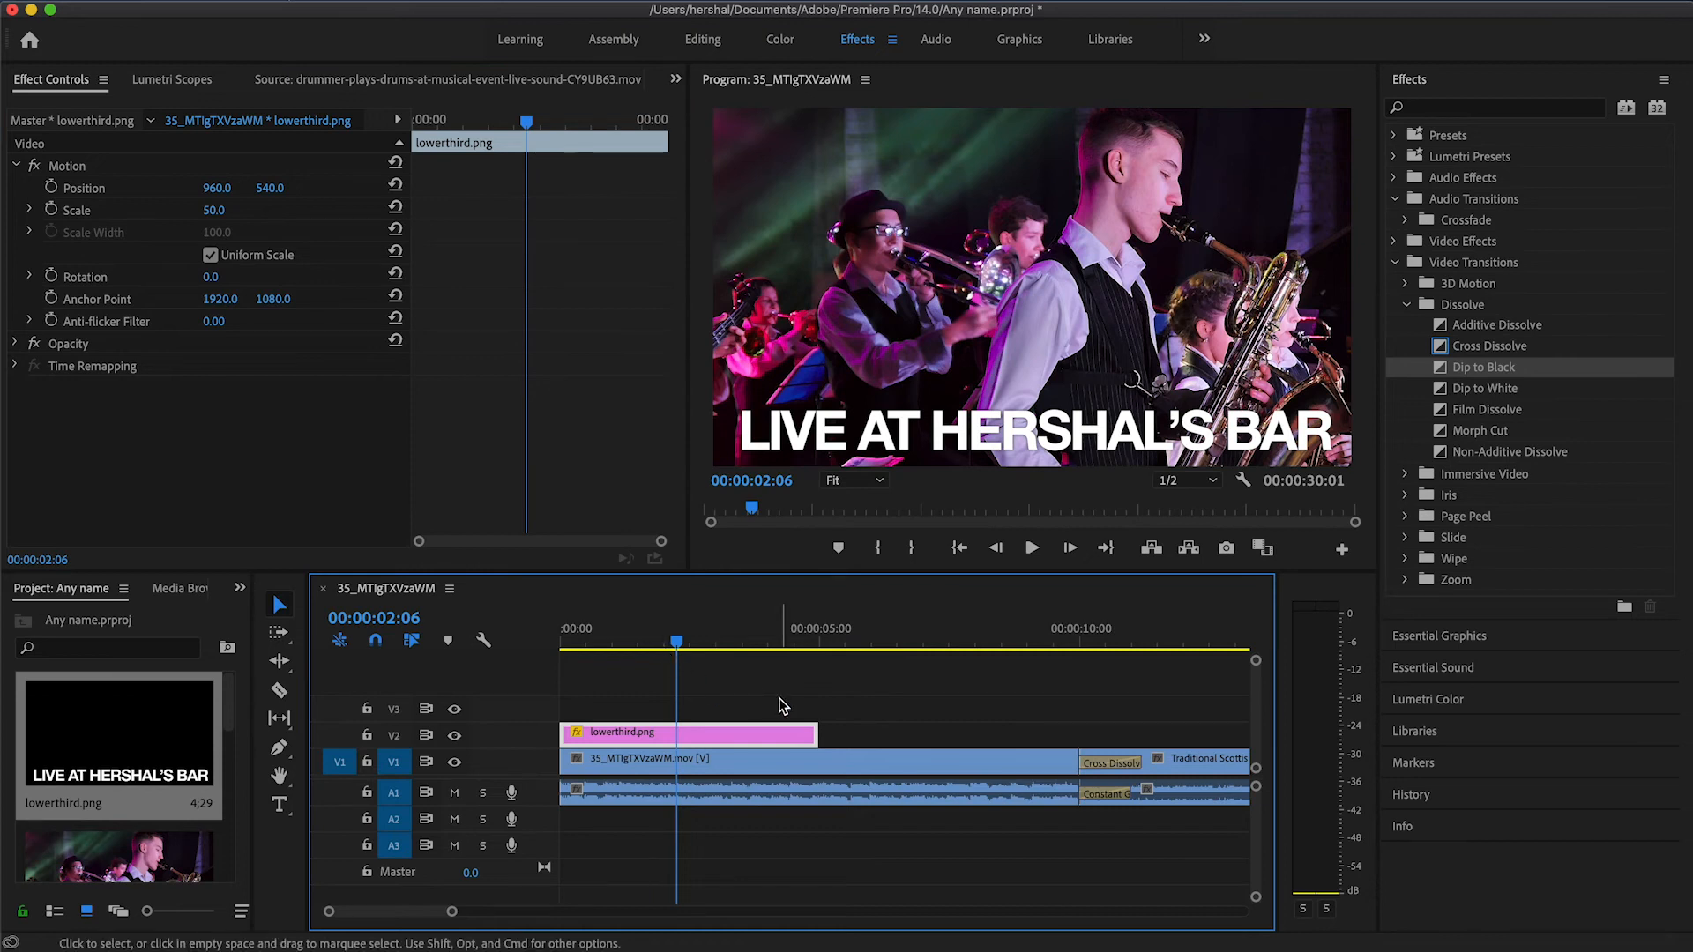
Move the 35_MTIgTXVzaWM.mov video clip above the title onto track V3, and return it to V1
click(727, 770)
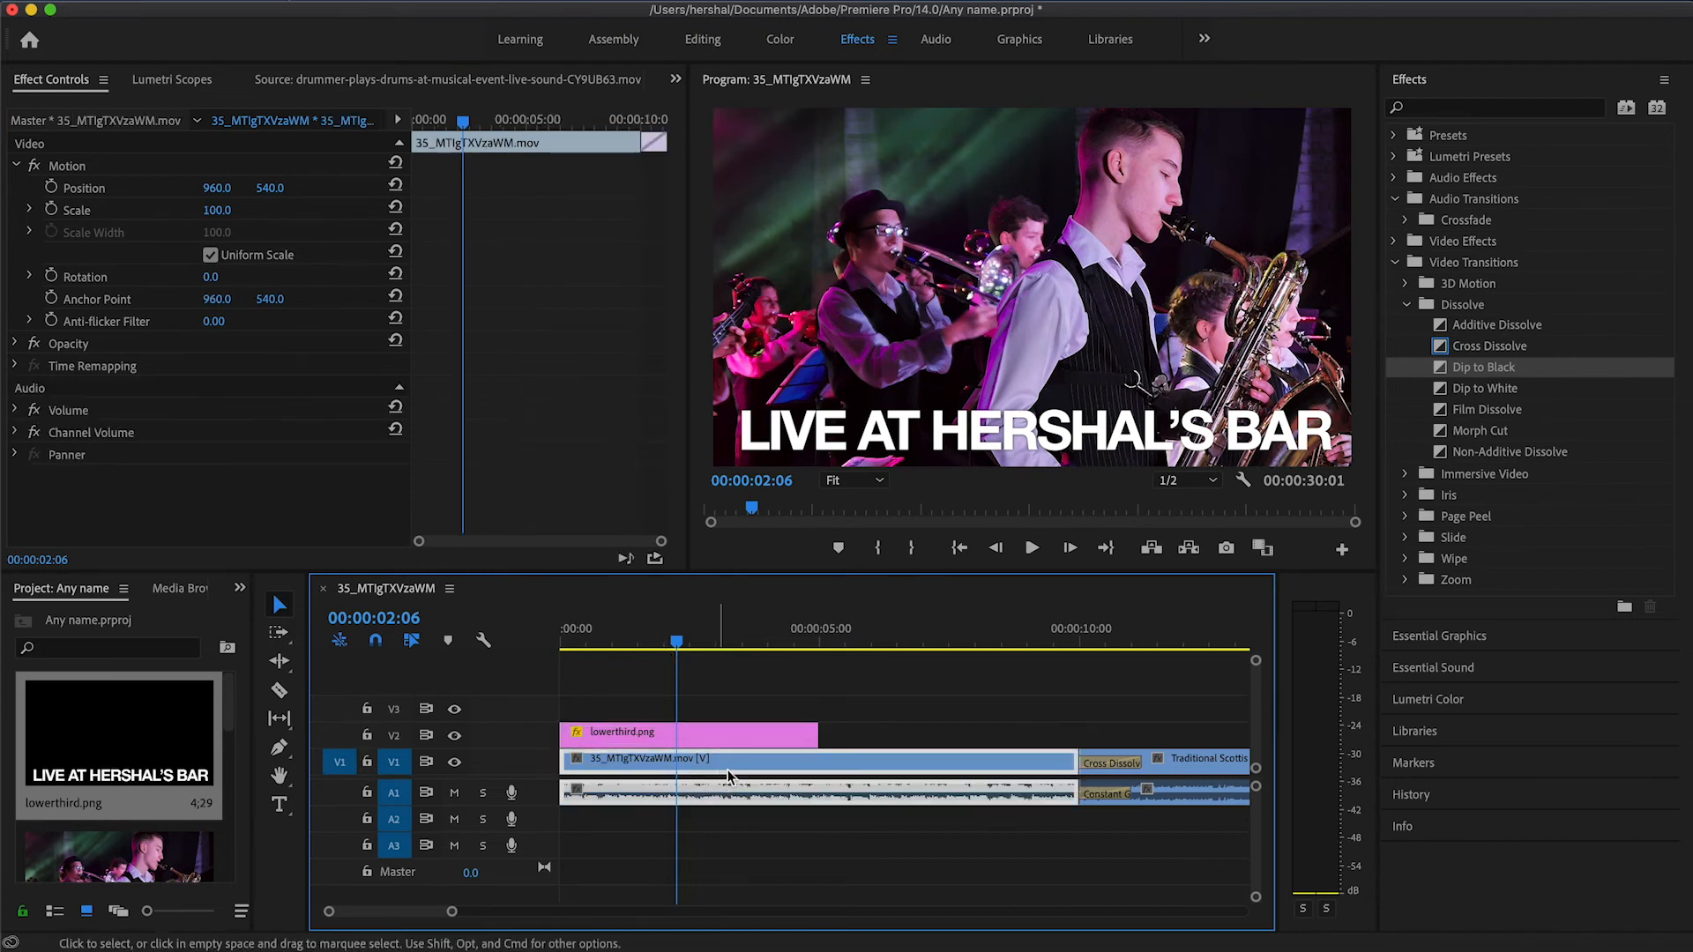
drag(797, 761, 790, 717)
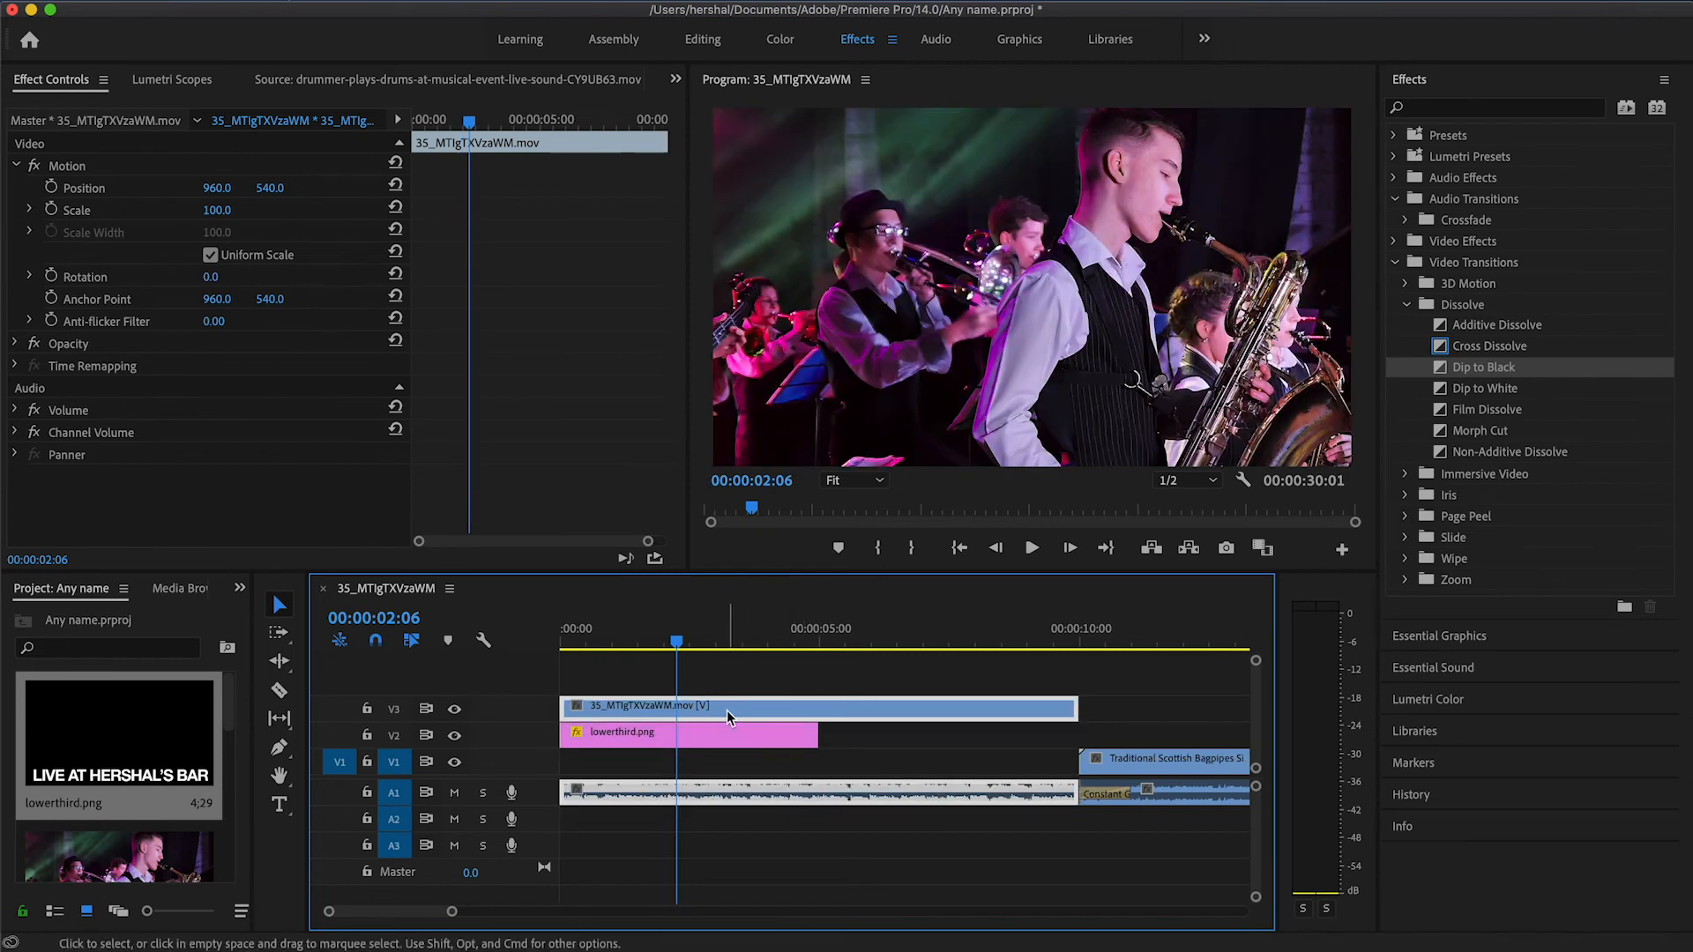
click(748, 742)
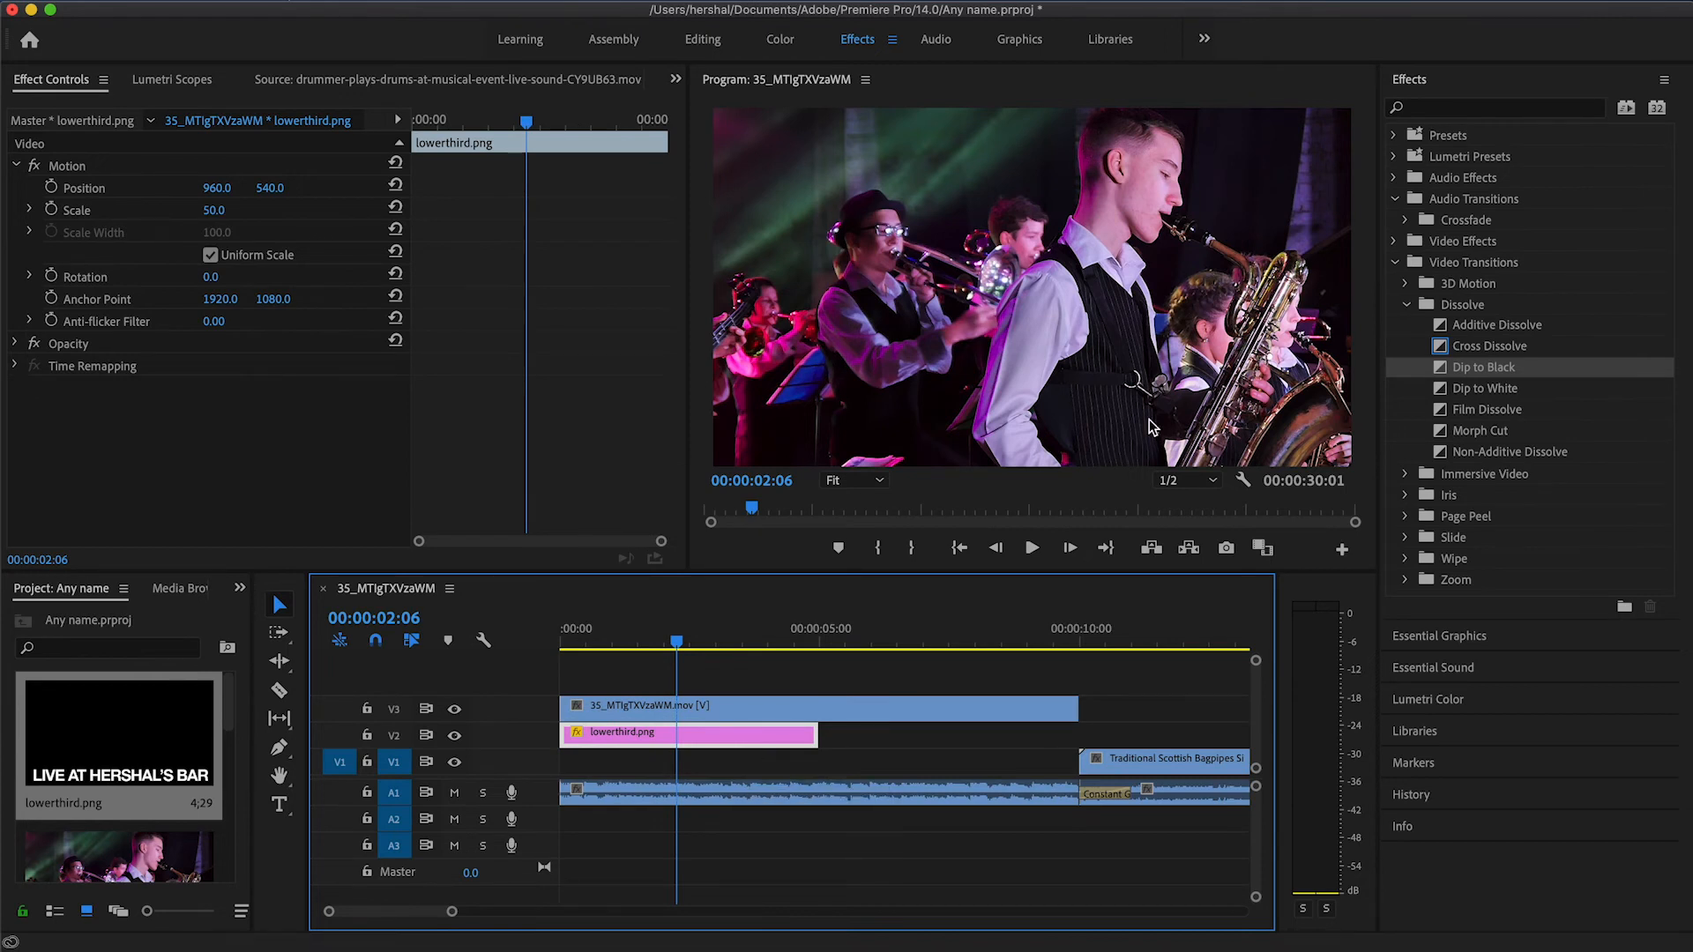
drag(727, 705, 775, 771)
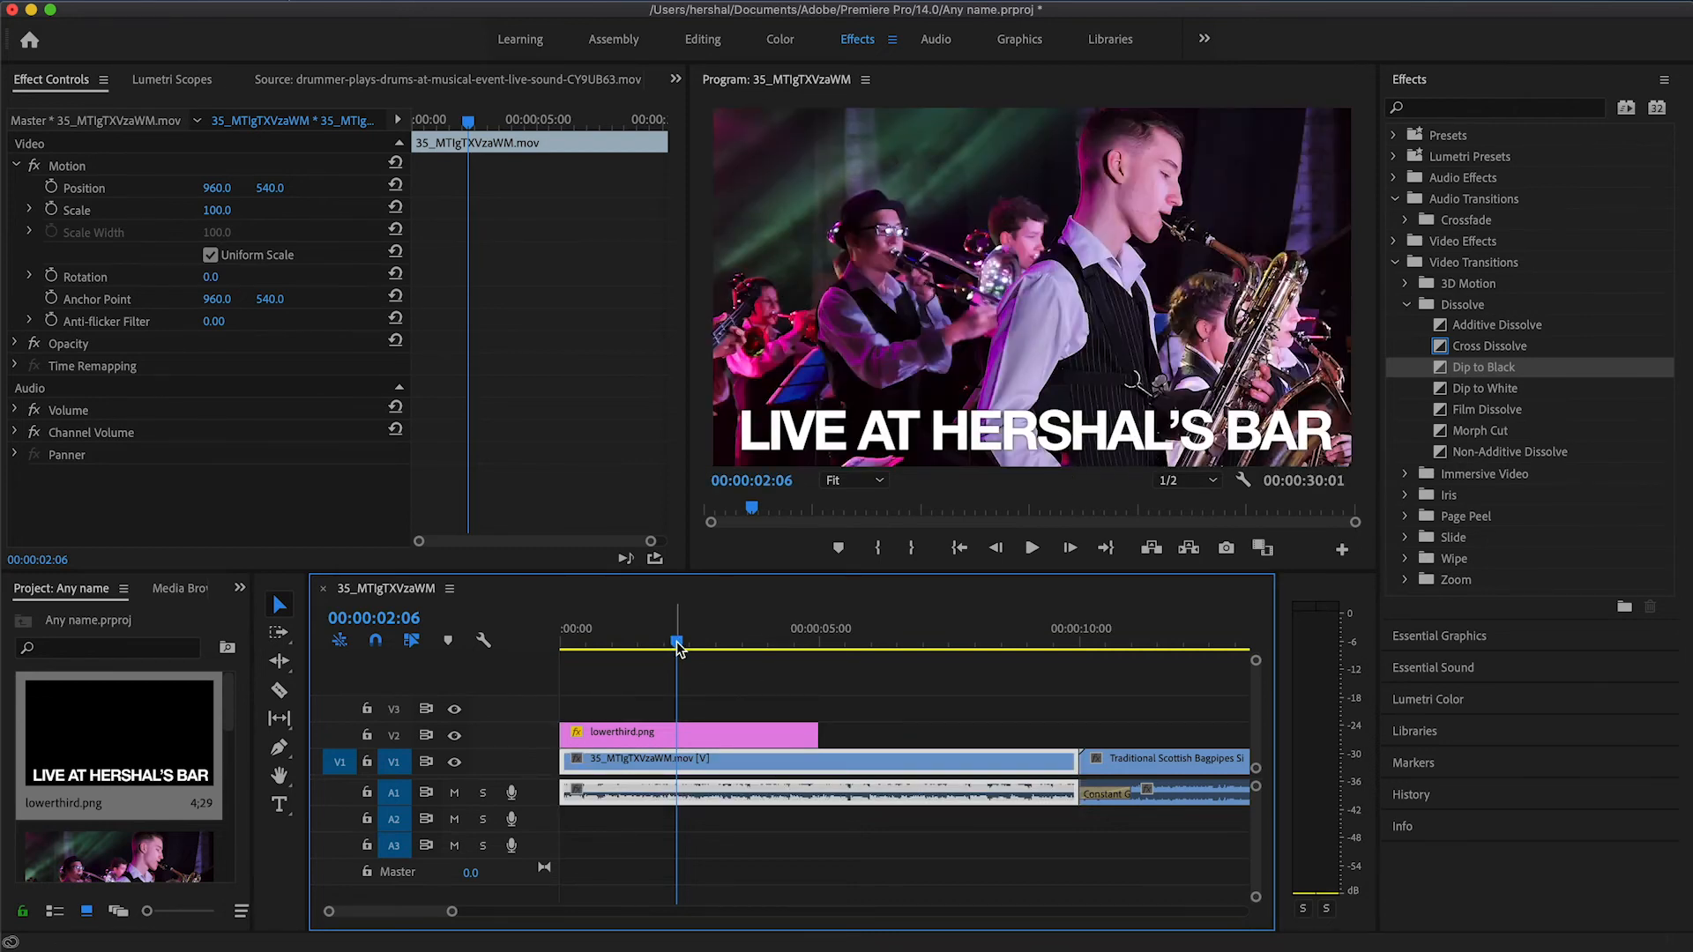
Move the playhead to 00:00:02:18 and extend the lowerthird.png clip on V2 to the end of the sequence
click(816, 736)
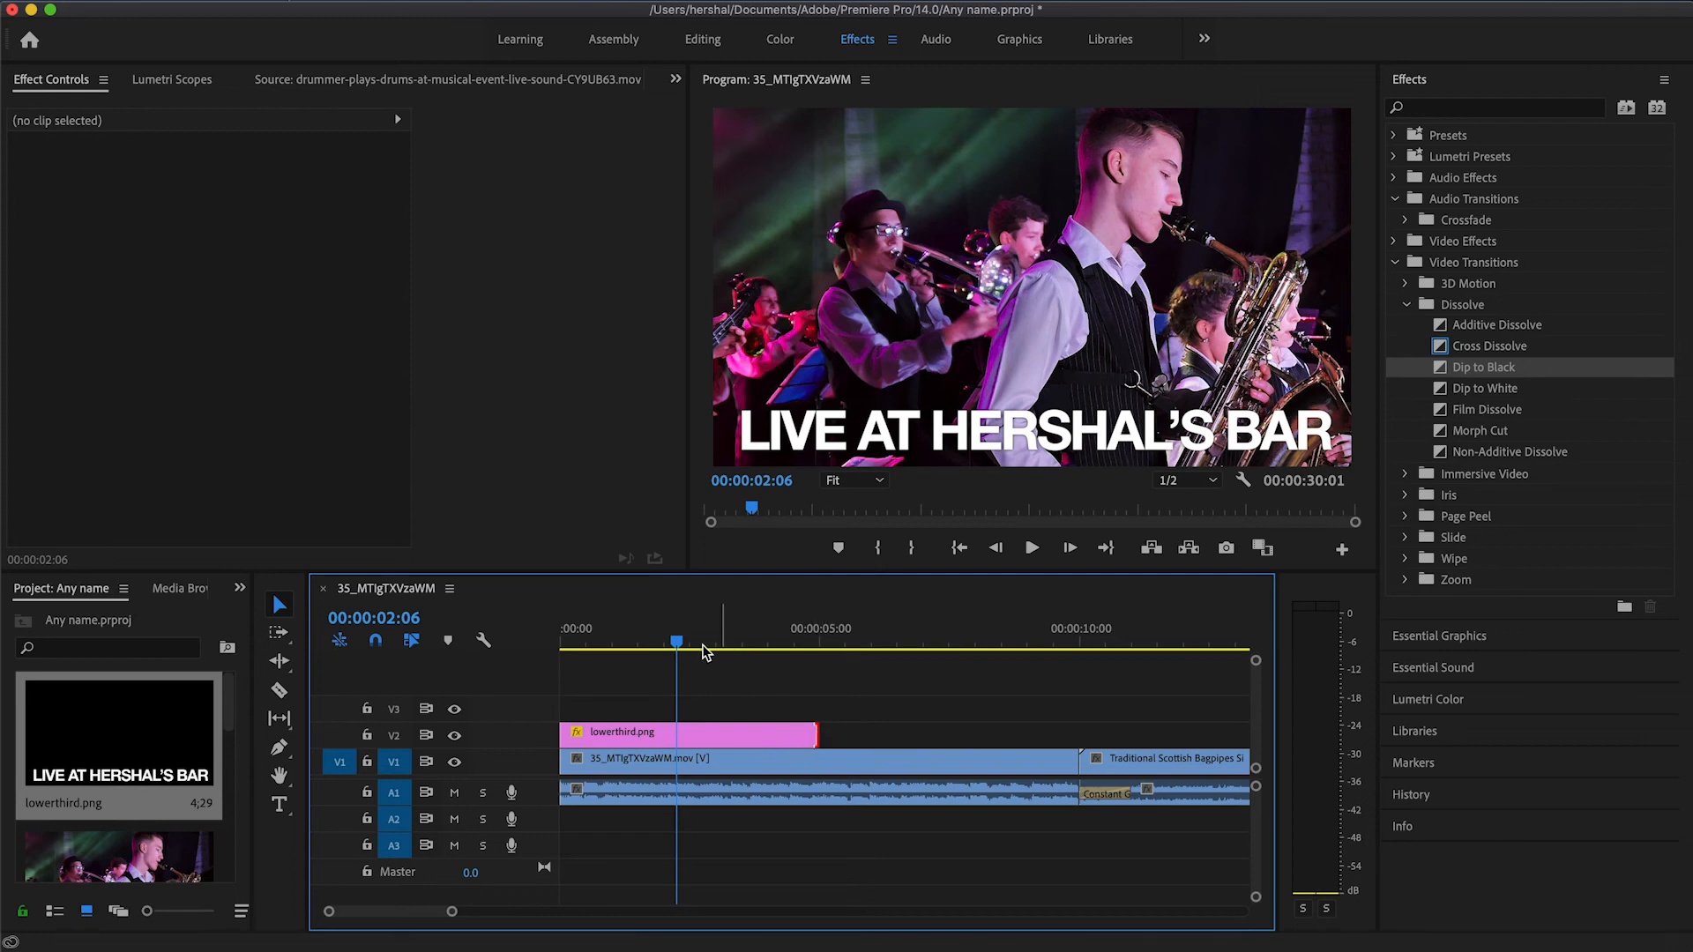
mouse_move(681, 648)
mouse_down()
mouse_move(850, 650)
mouse_move(700, 648)
mouse_up()
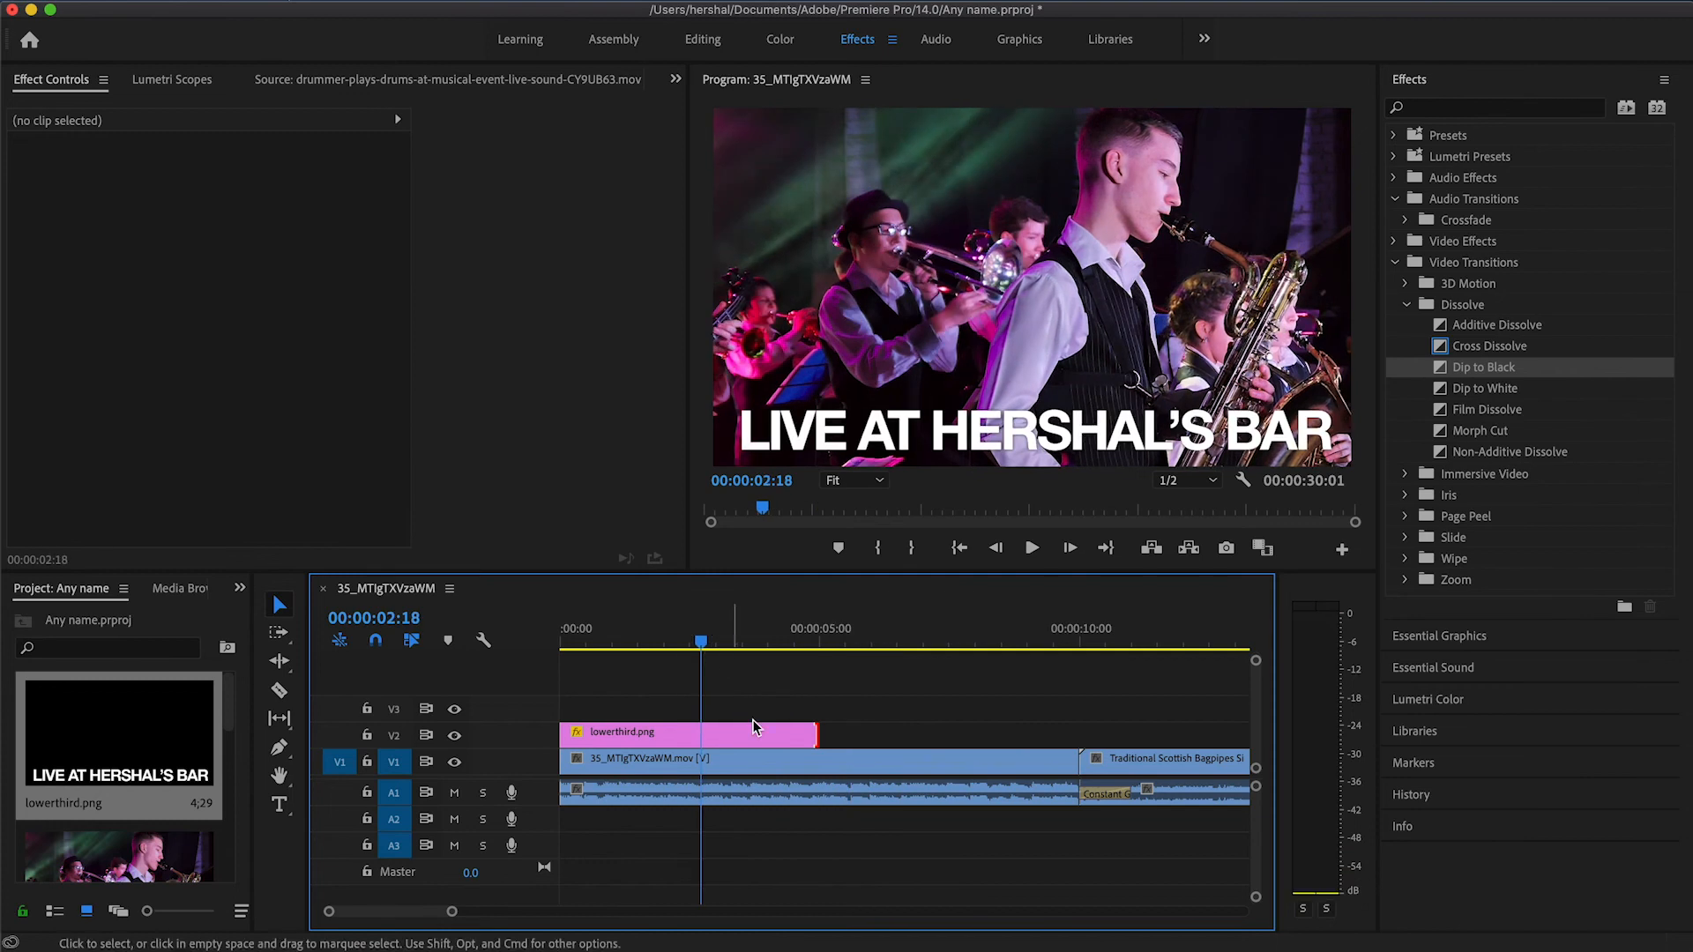
click(767, 743)
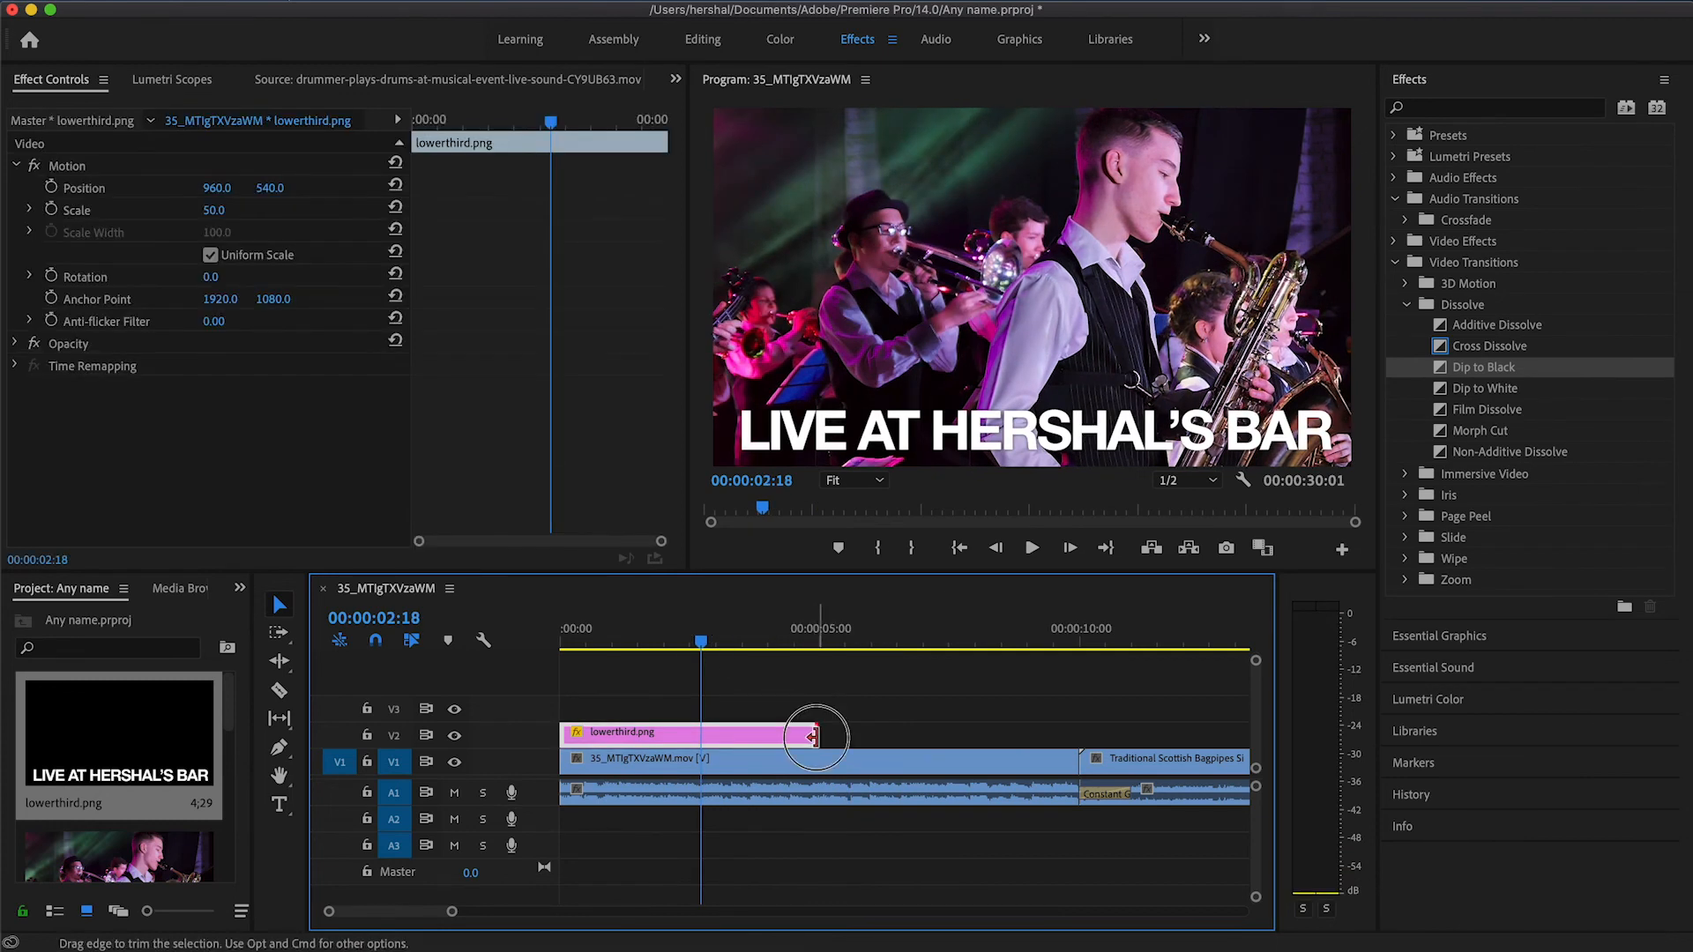
drag(816, 737, 1144, 733)
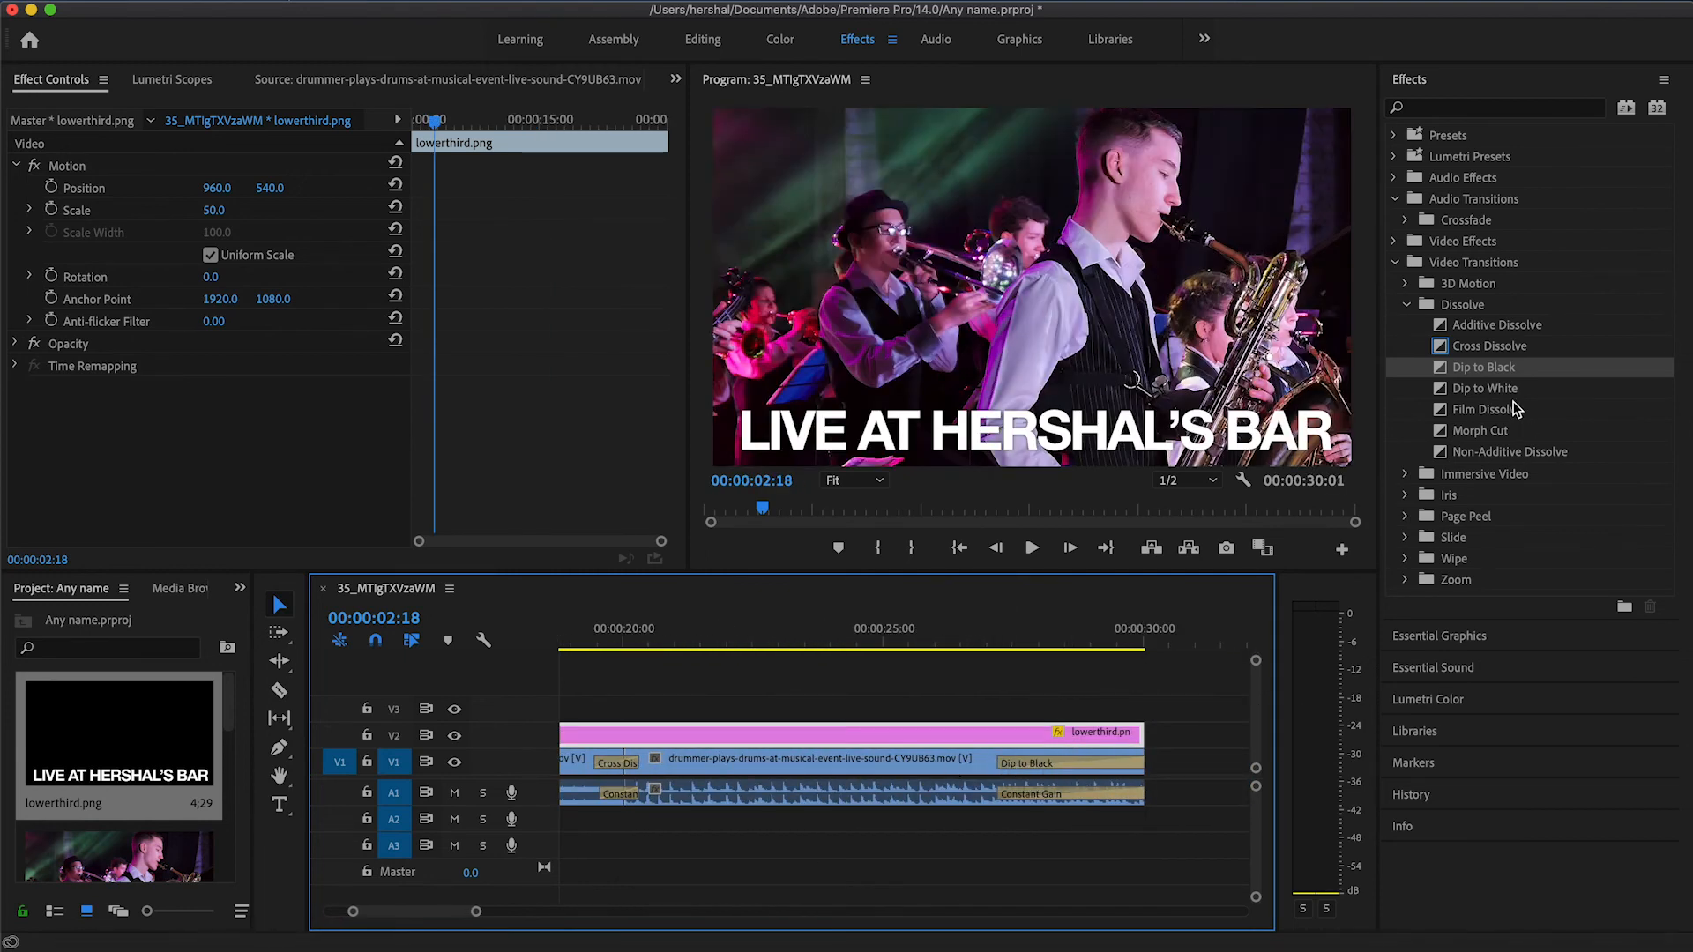
Add a Dip to Black lasting 00:00:02:22 at the end of lowerthird.png and play back the ending from 00:00:26:16
drag(1490, 368, 998, 748)
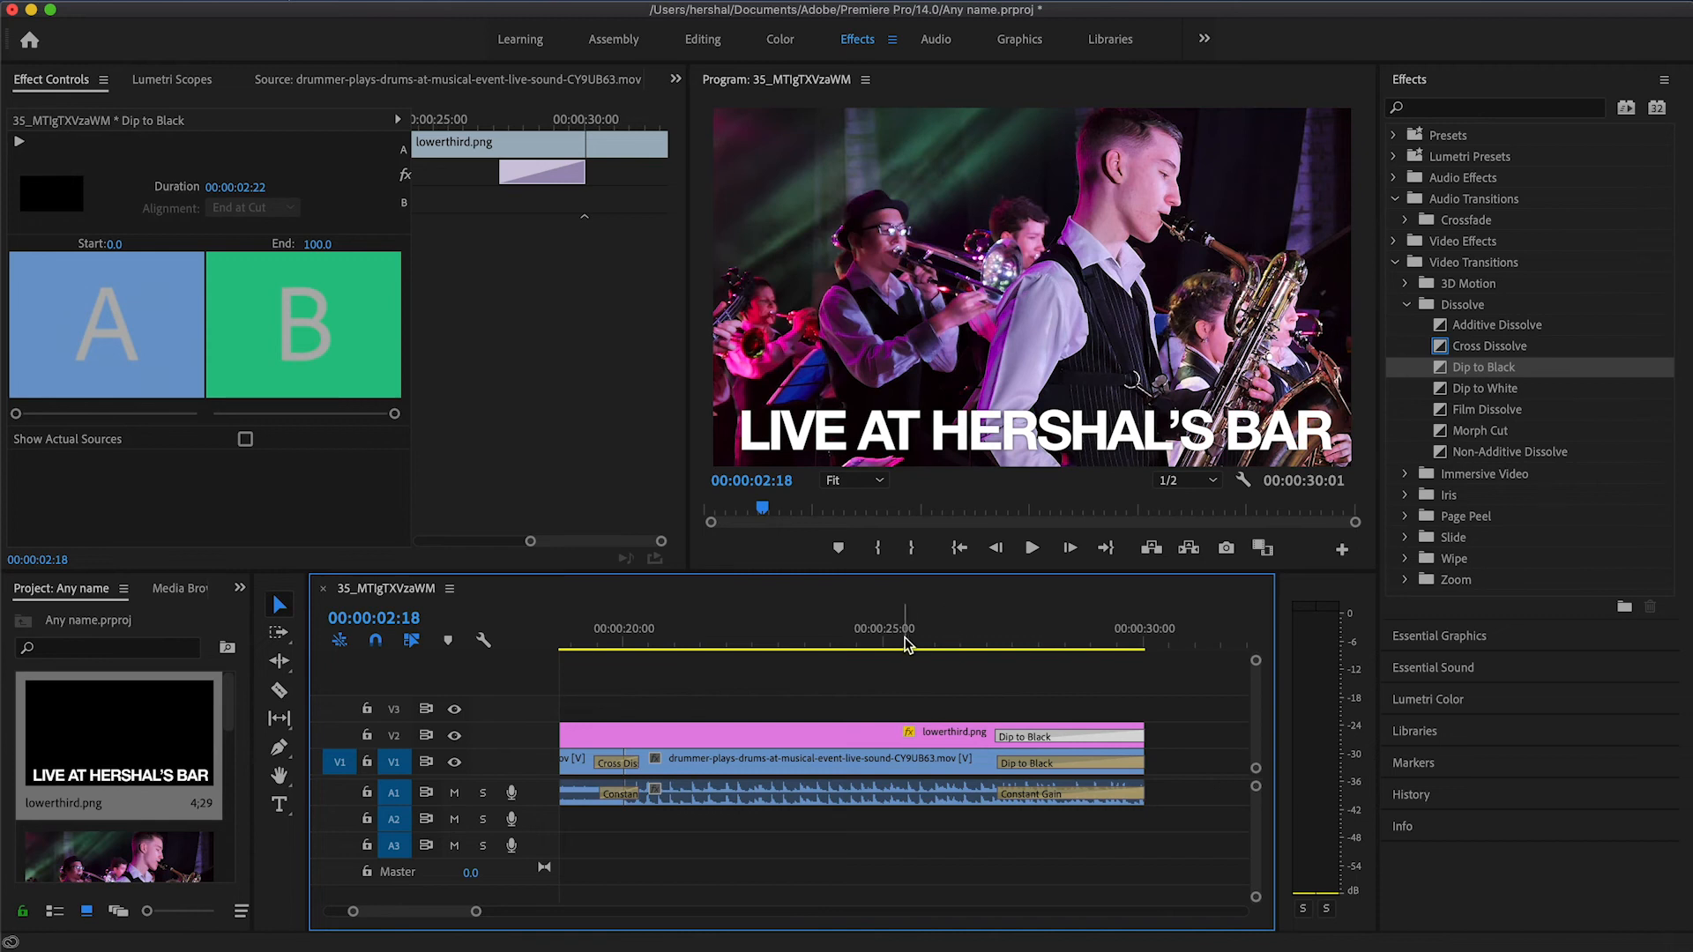
drag(877, 642, 968, 652)
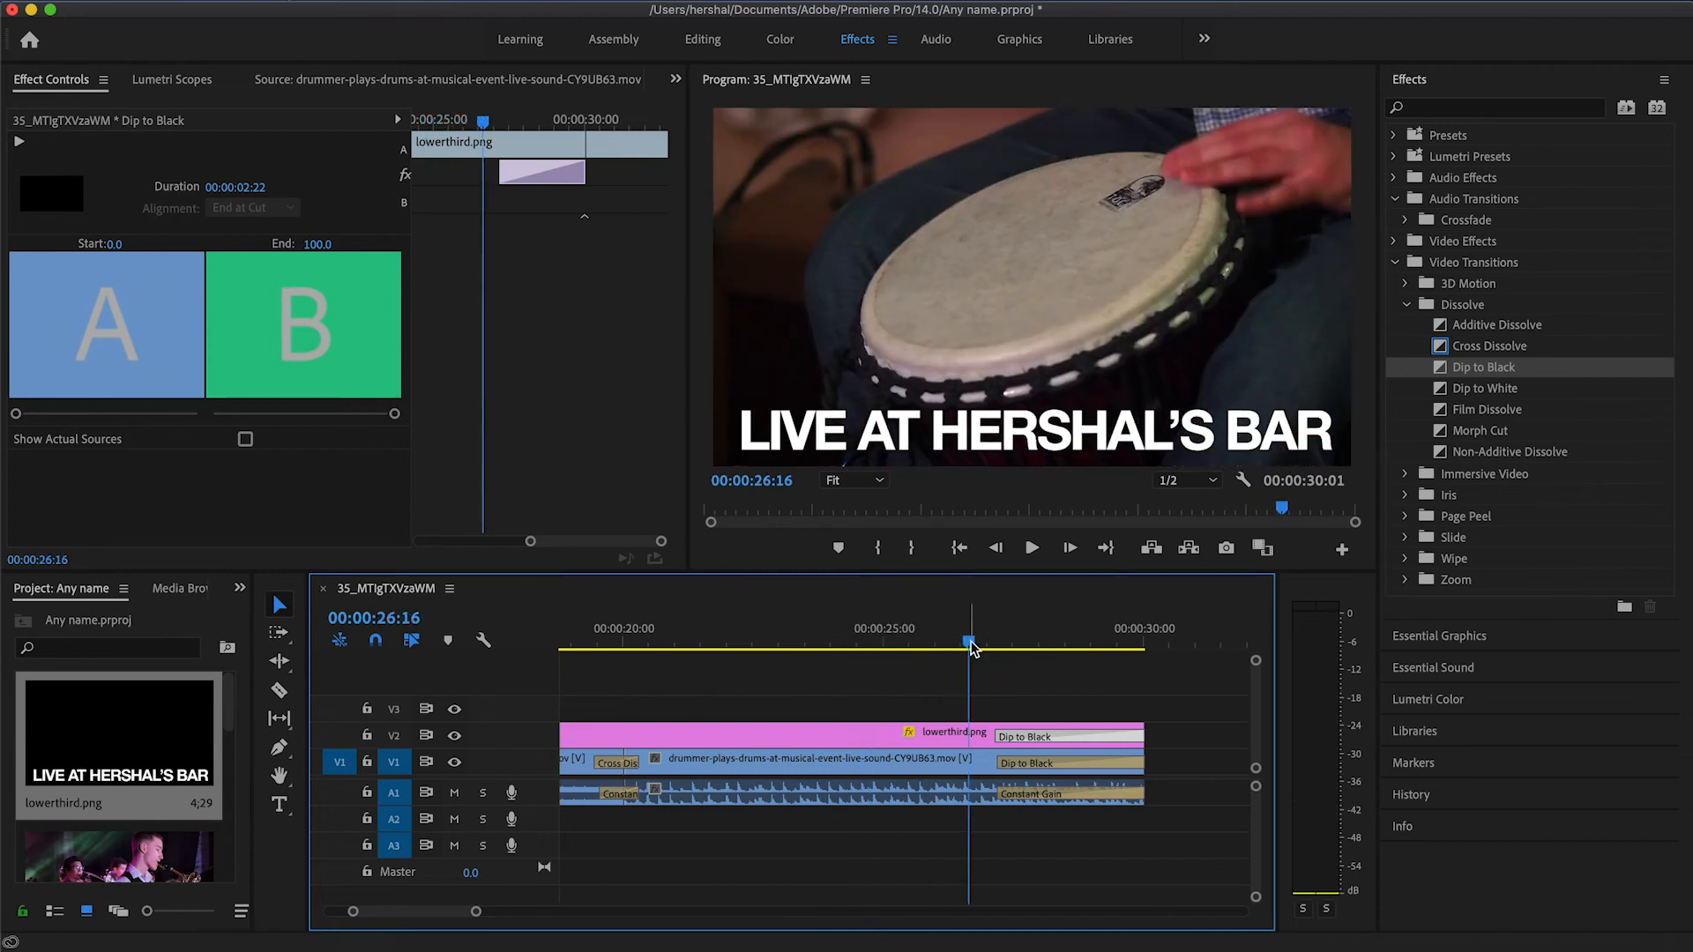
key(space)
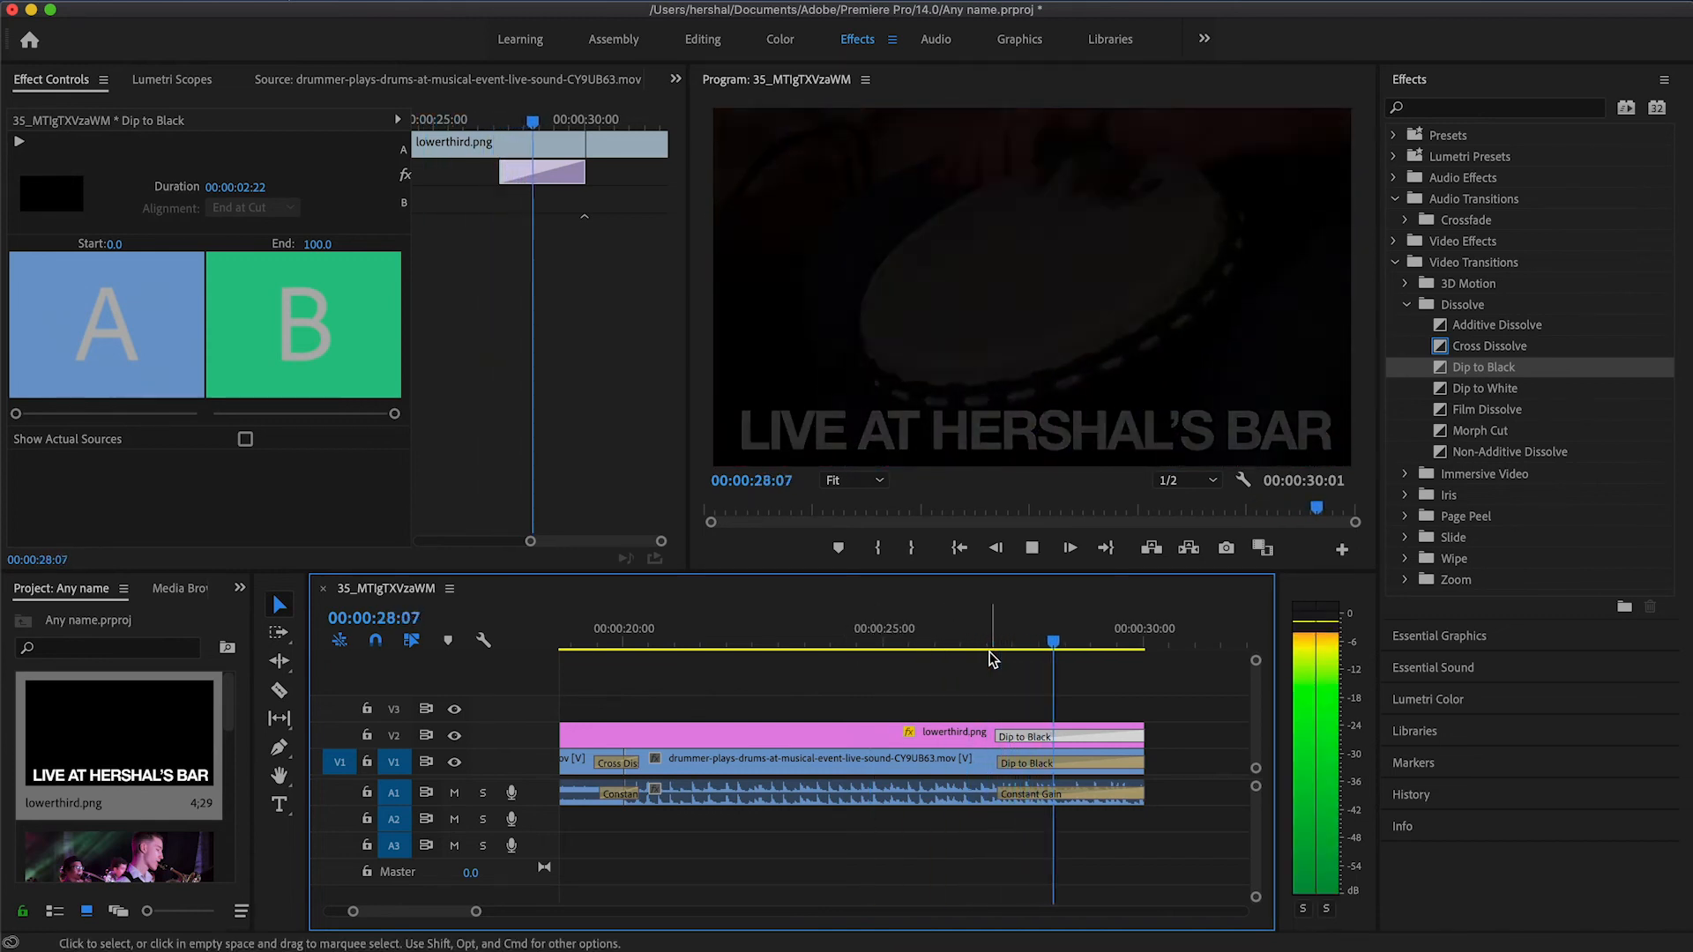
key(space)
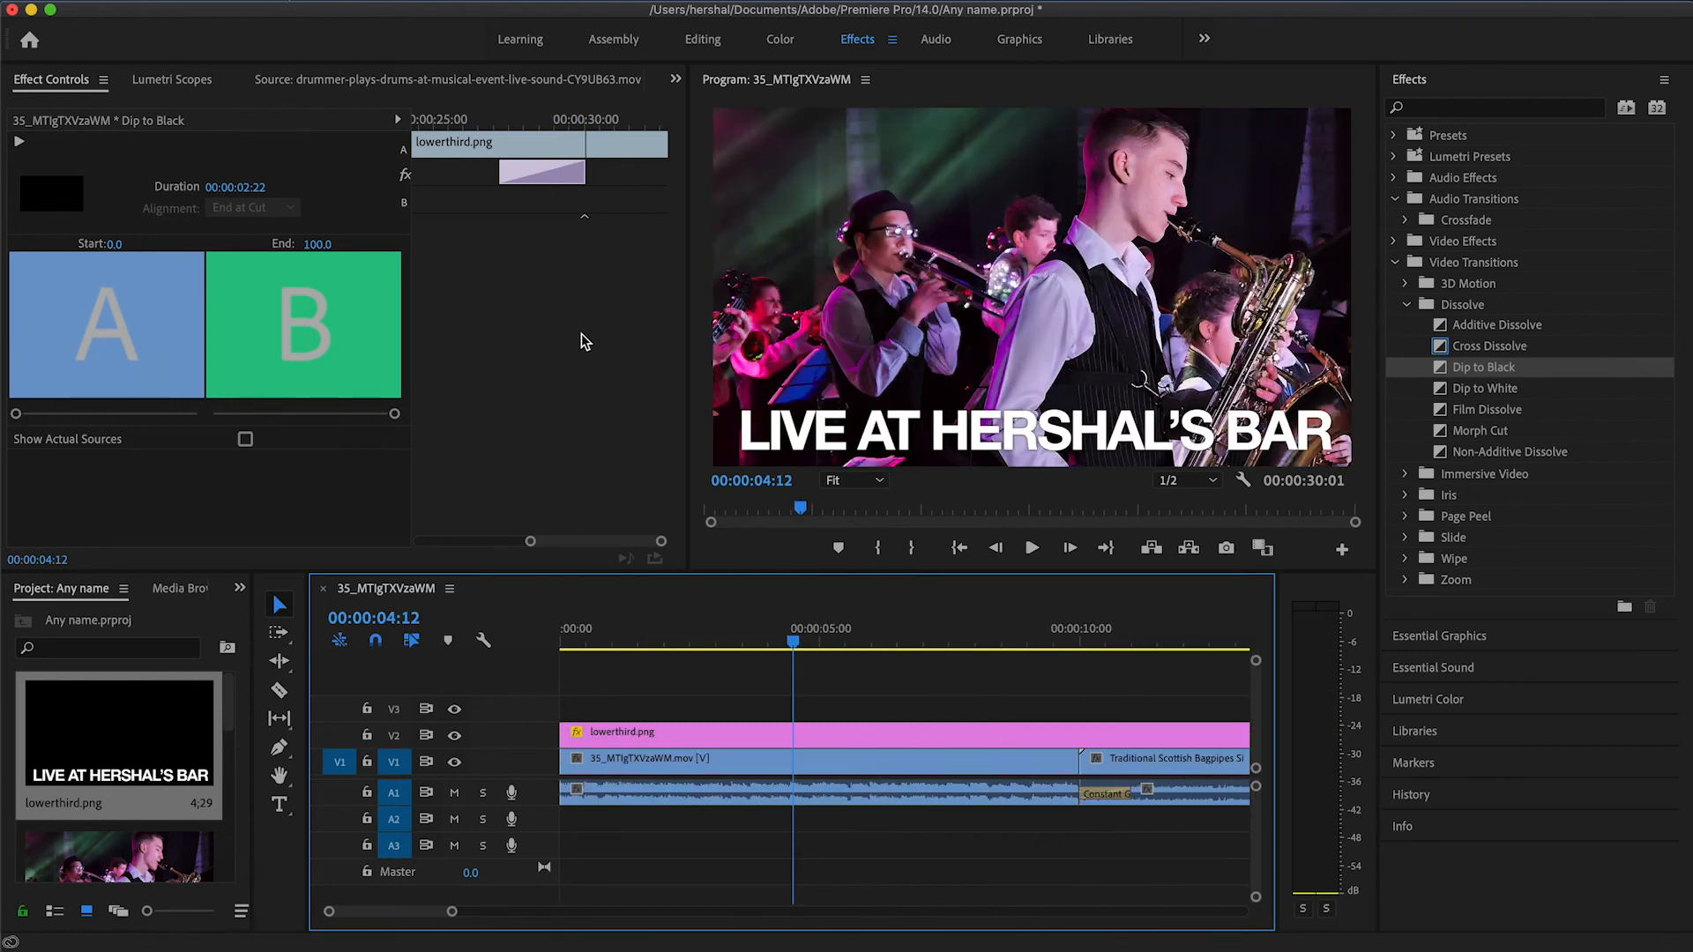
Open the media export settings for the sequence and choose H.264 as the format
click(130, 0)
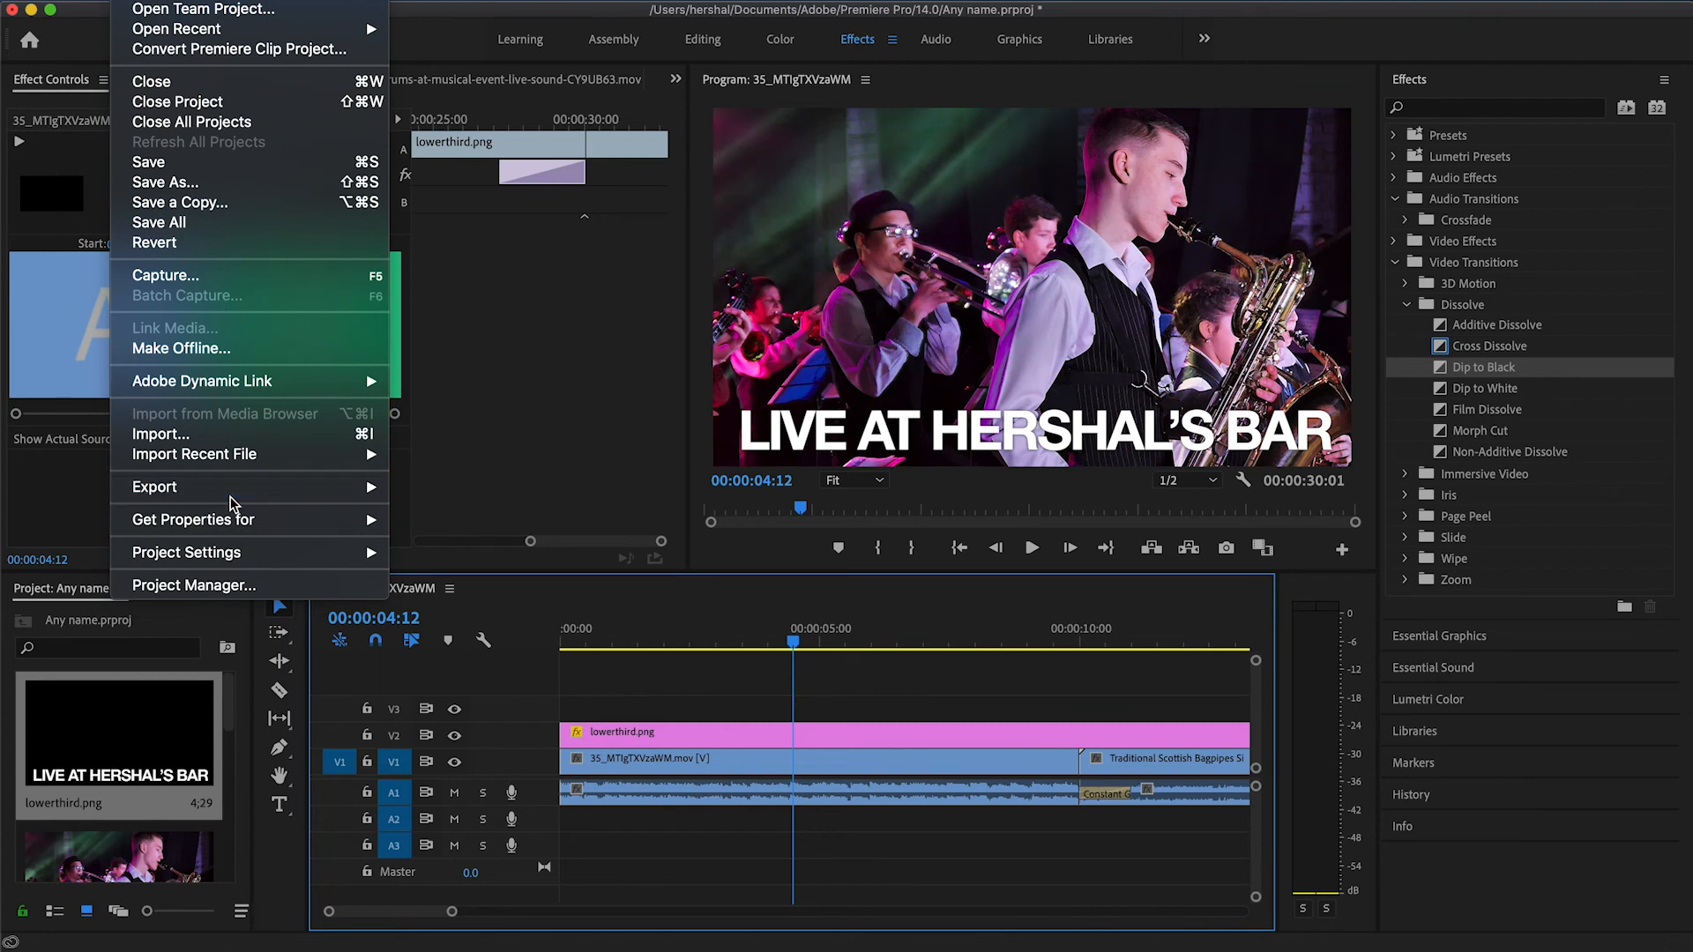
mouse_move(238, 487)
click(529, 486)
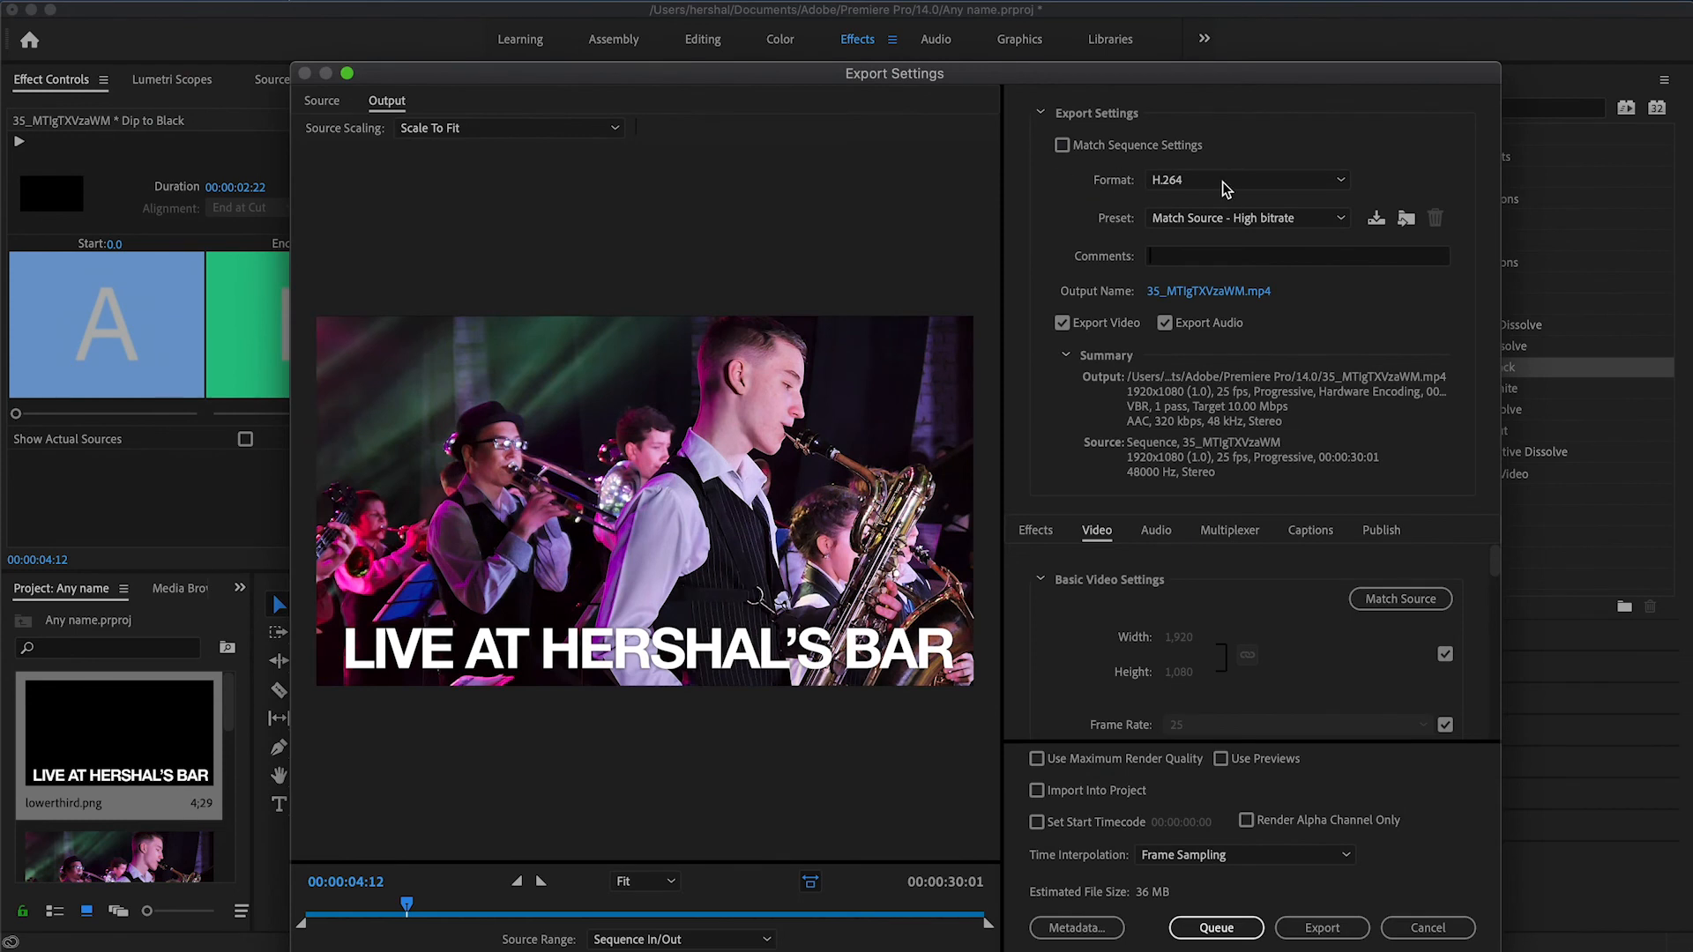
click(1225, 189)
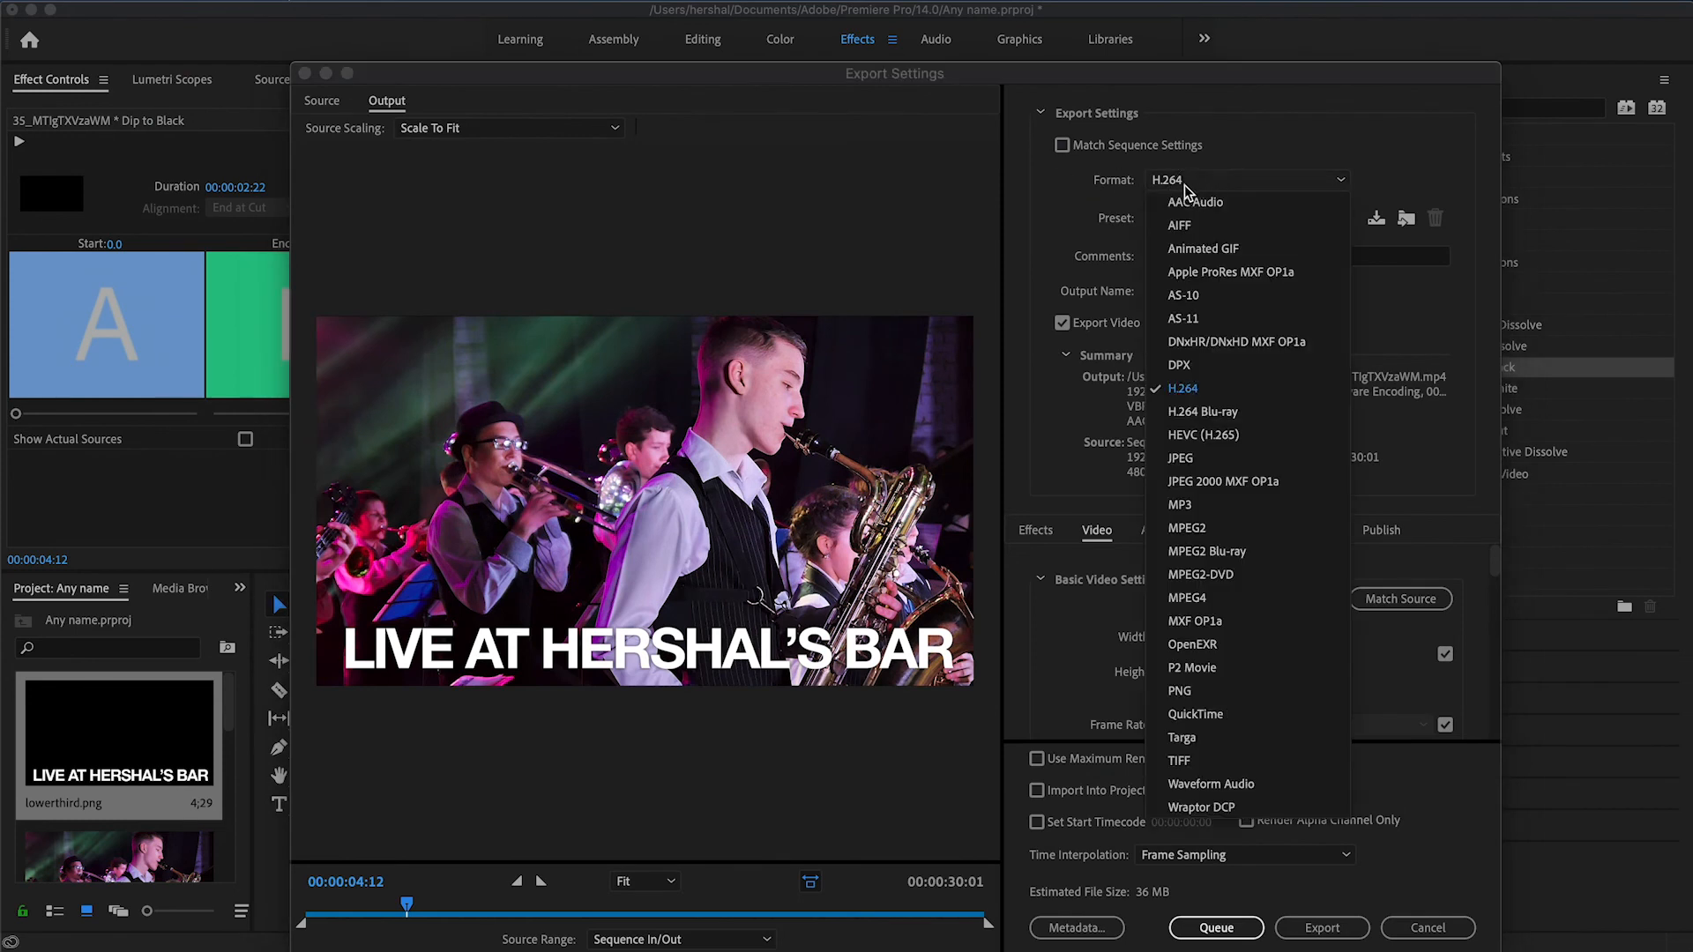
click(1190, 399)
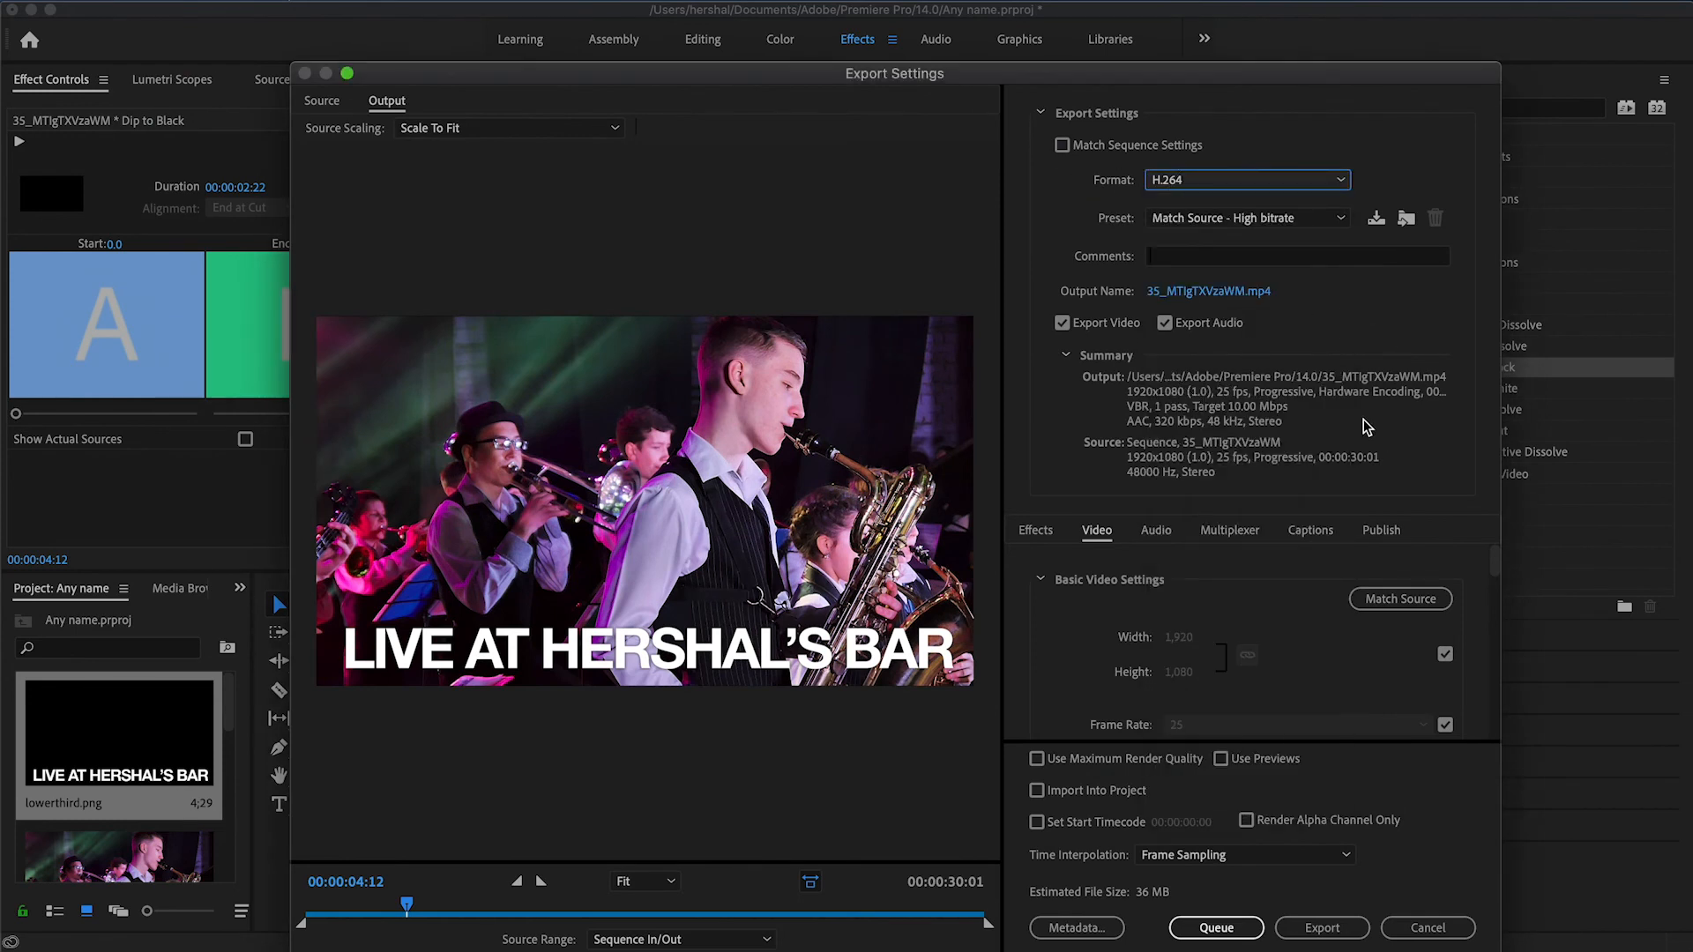
Unlink the export frame rate from the source and set it to 24 fps
scroll(1292, 650, down, 2)
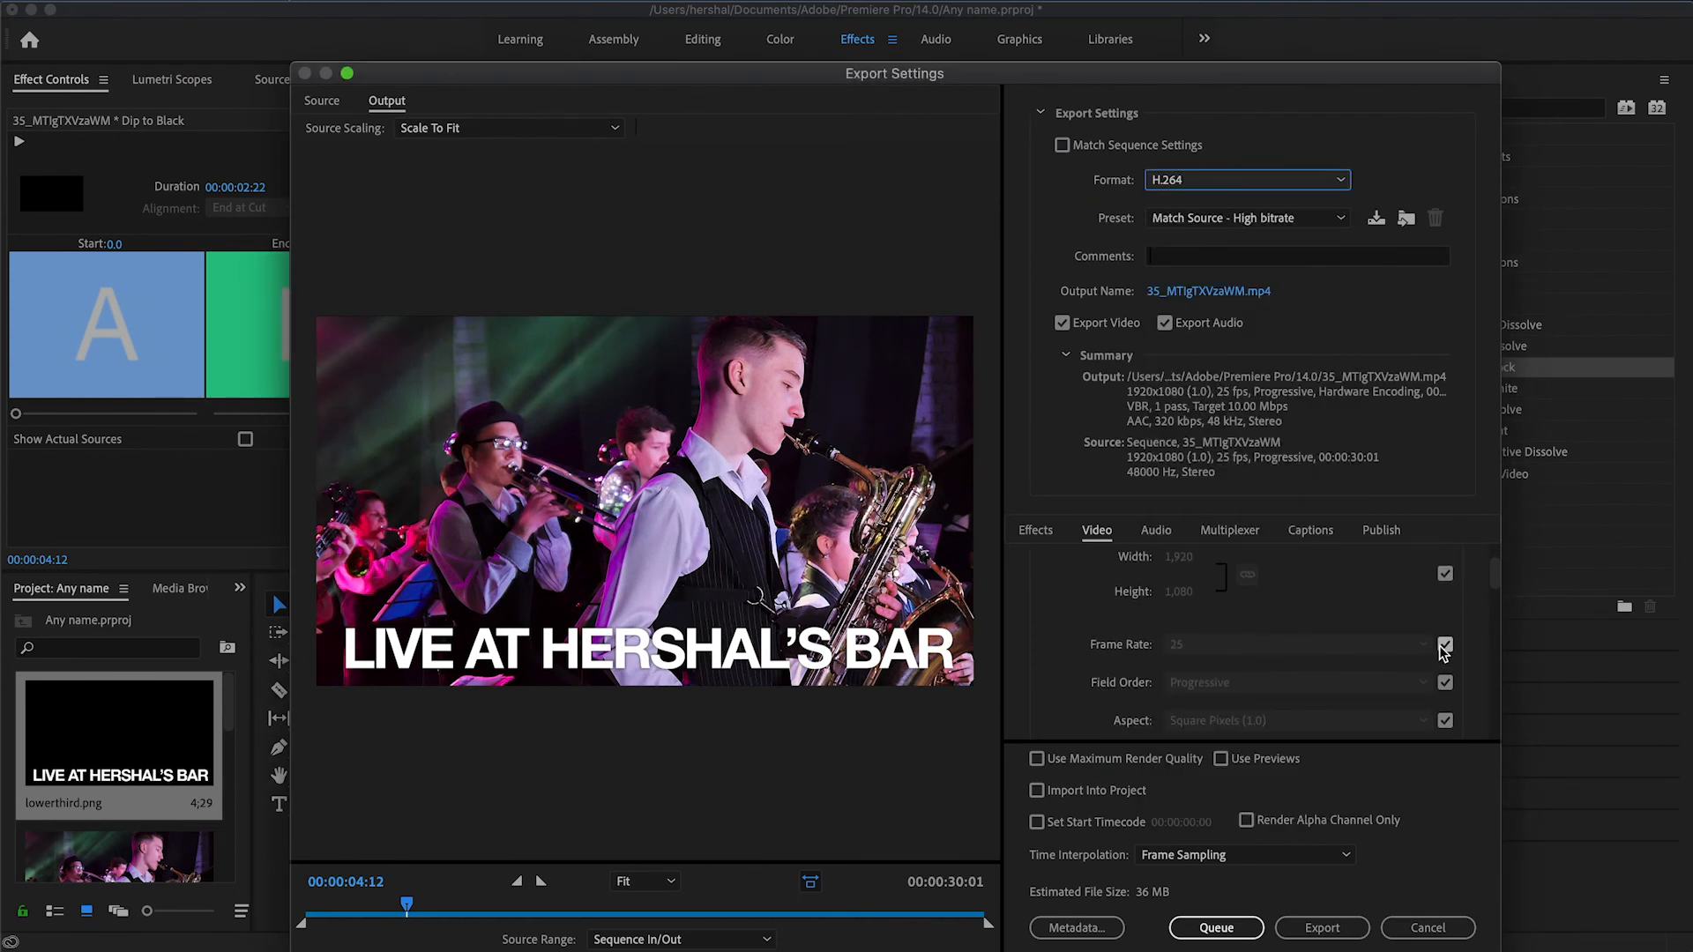
click(1445, 645)
click(1423, 646)
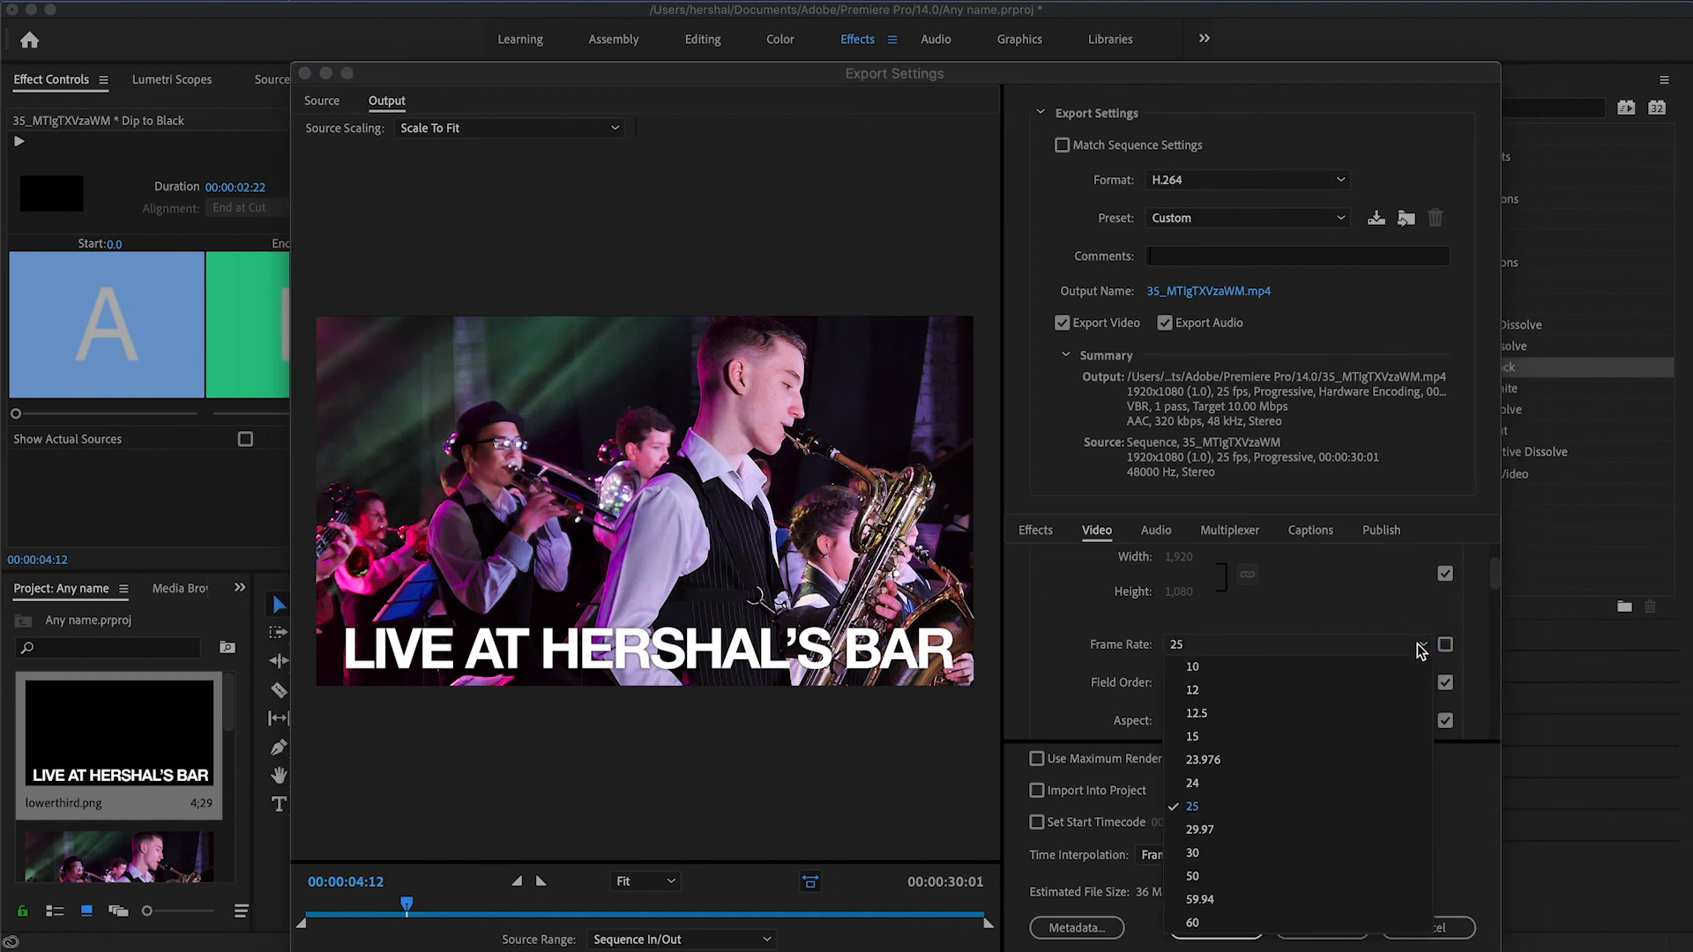
click(1238, 784)
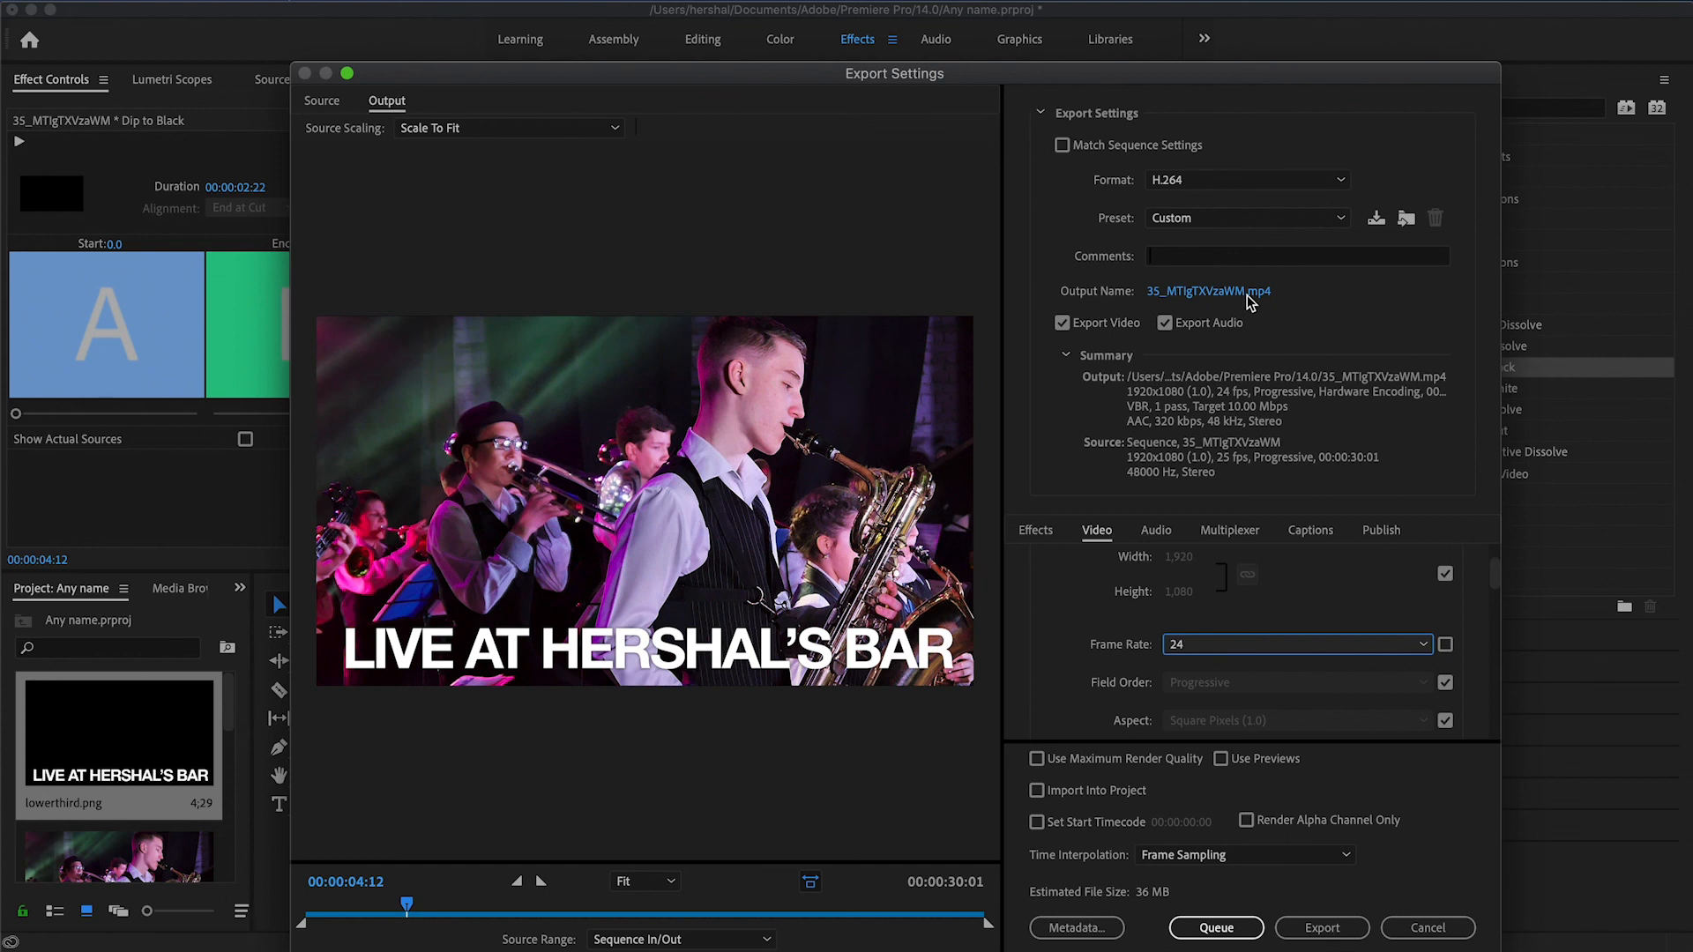
Set the output location of 35_MTIgTXVzaWM.mp4 to the Desktop and export the video
click(1190, 292)
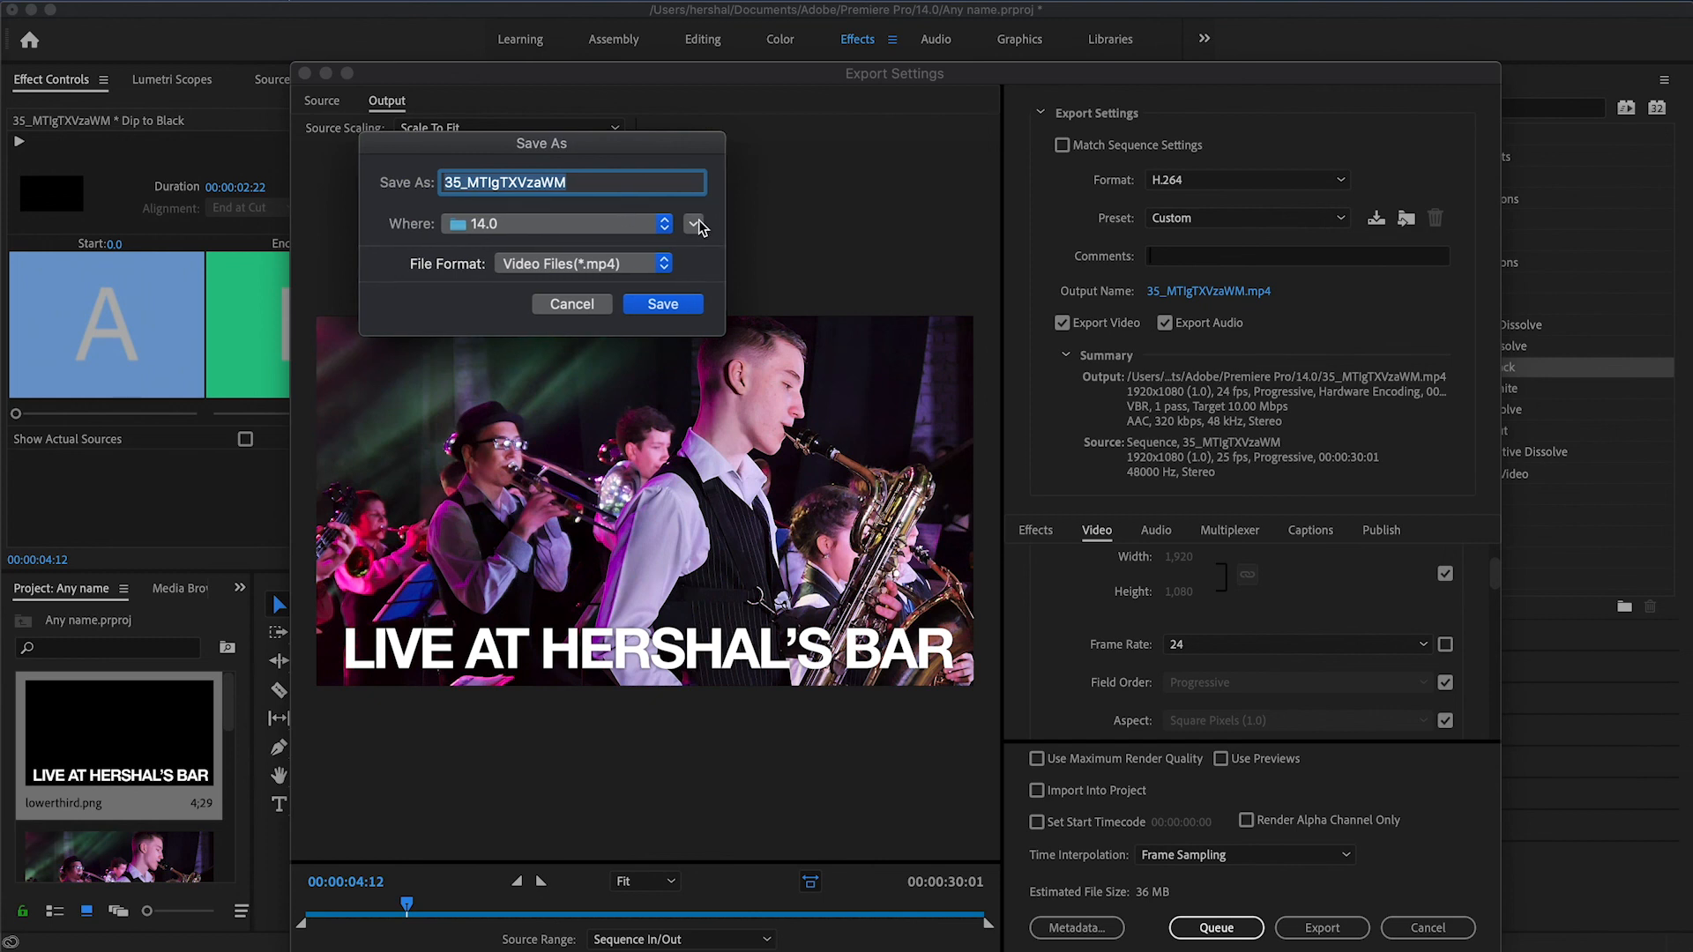
click(666, 224)
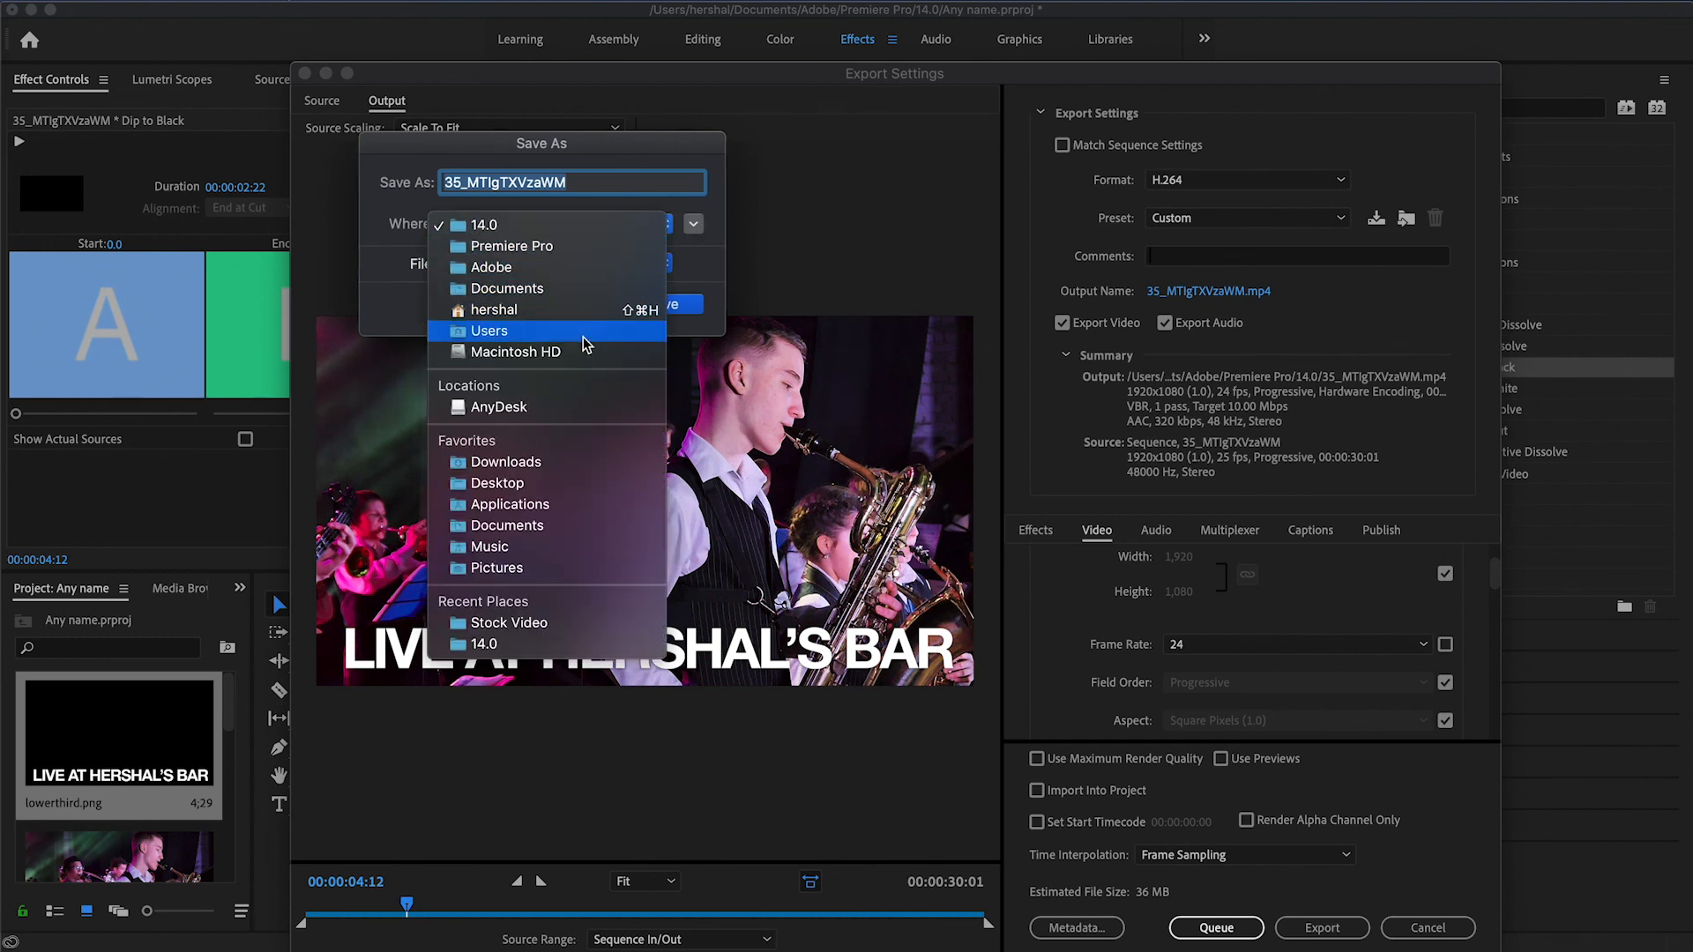
click(925, 289)
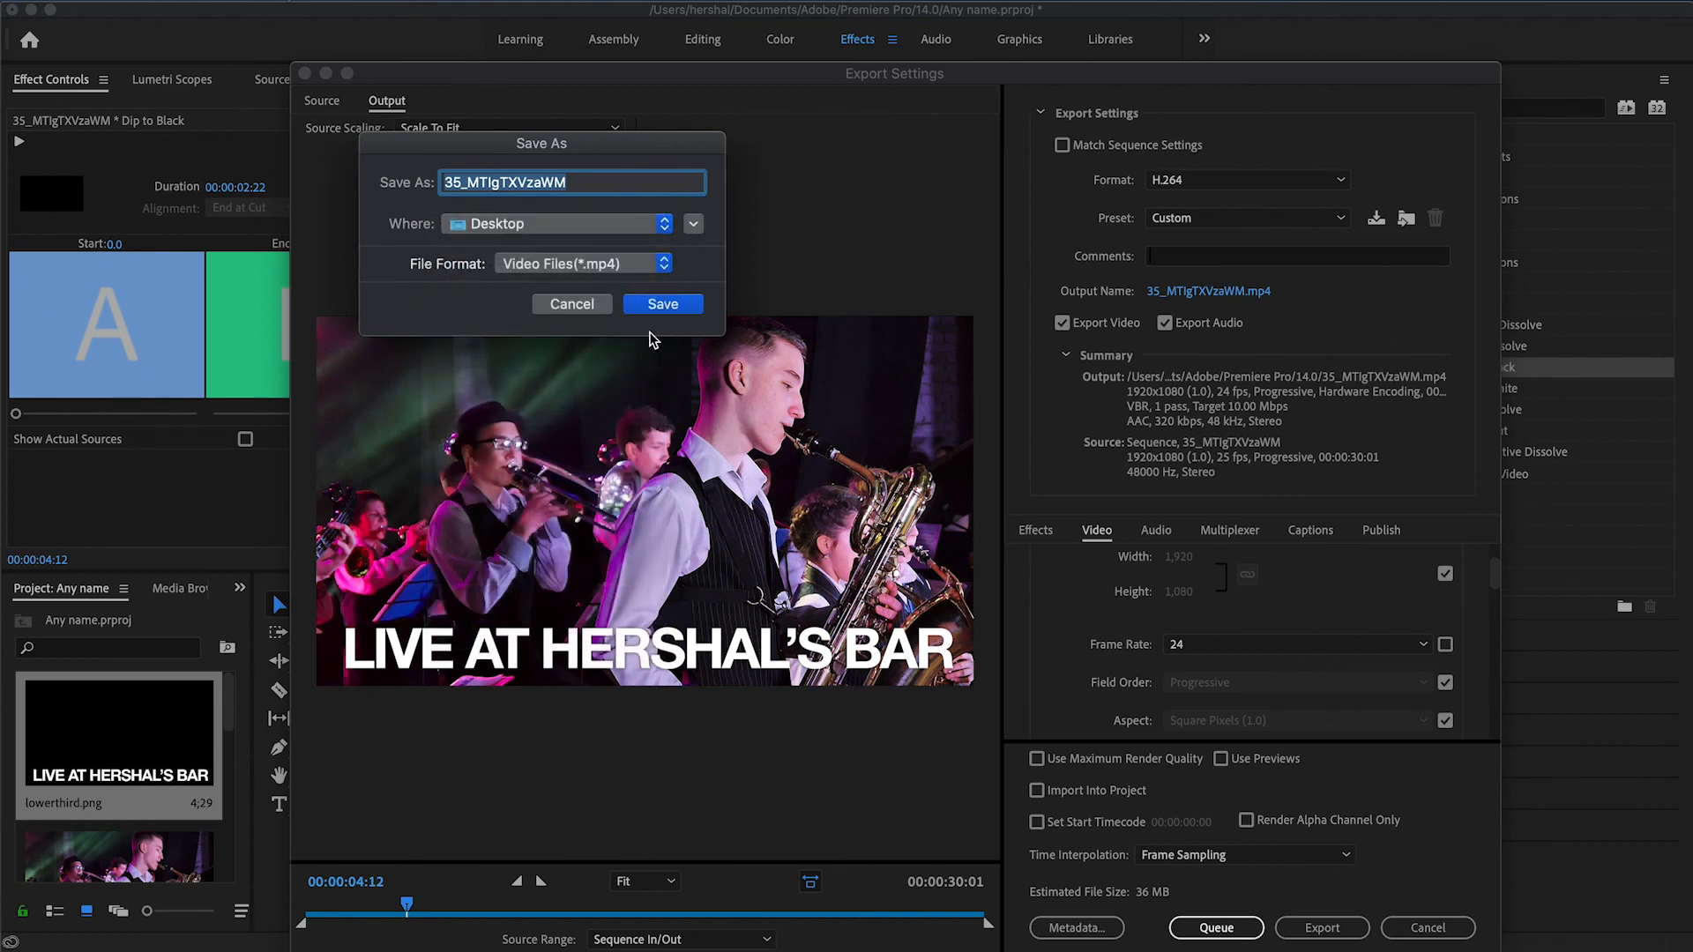
click(654, 306)
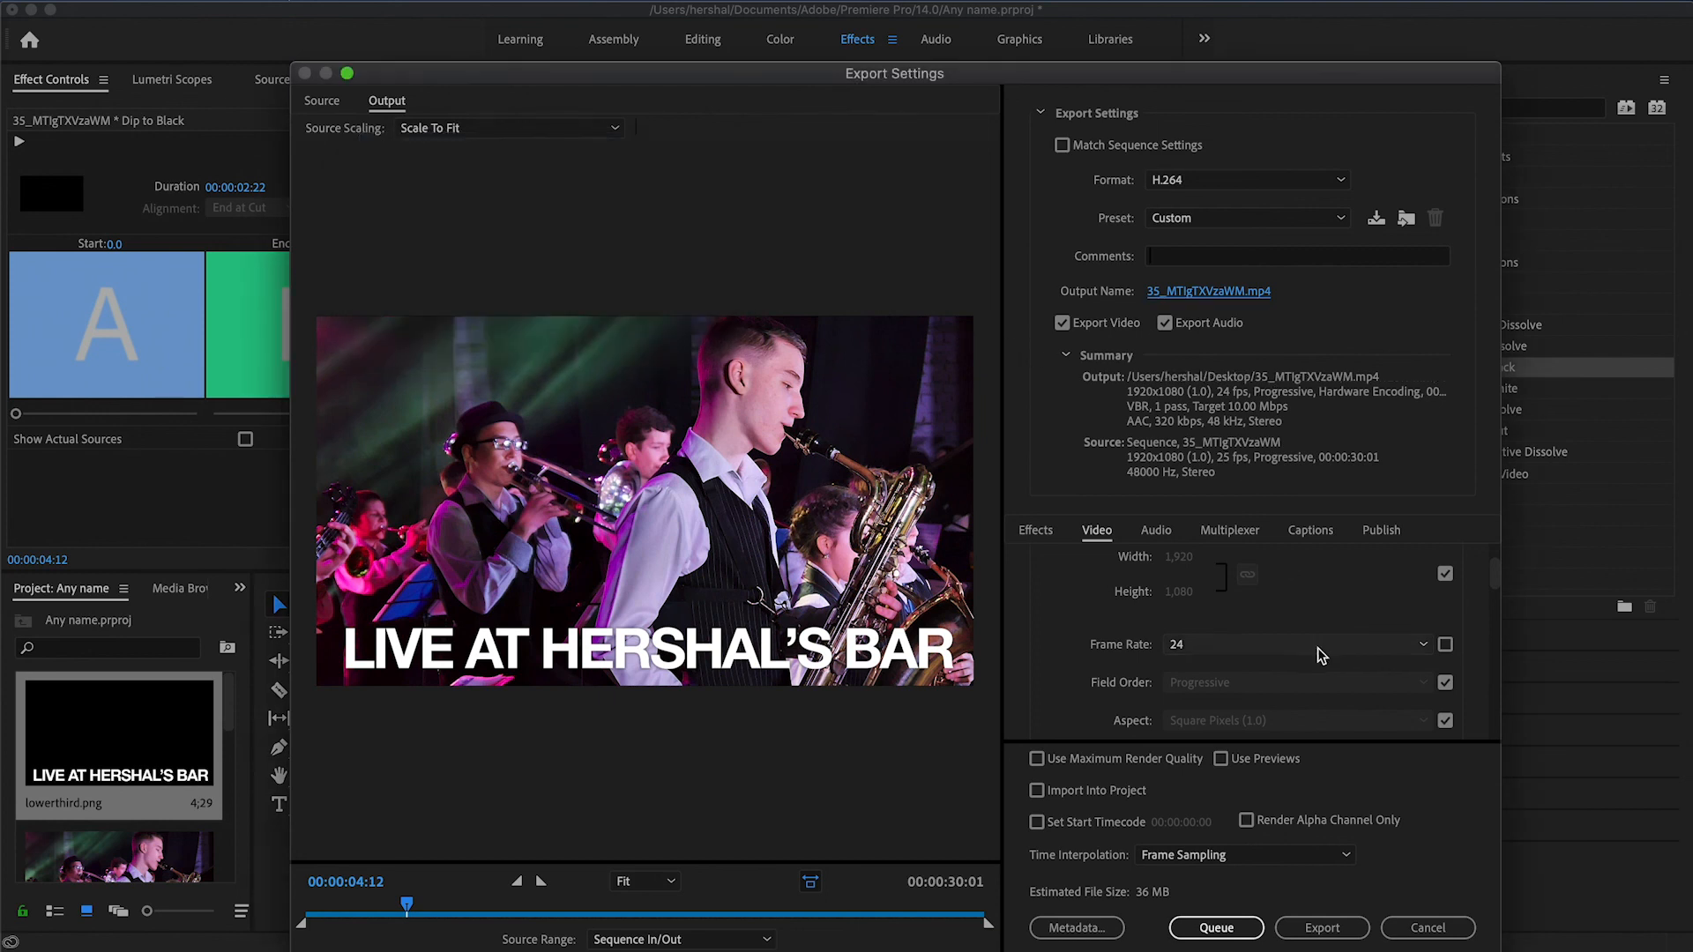
click(1308, 935)
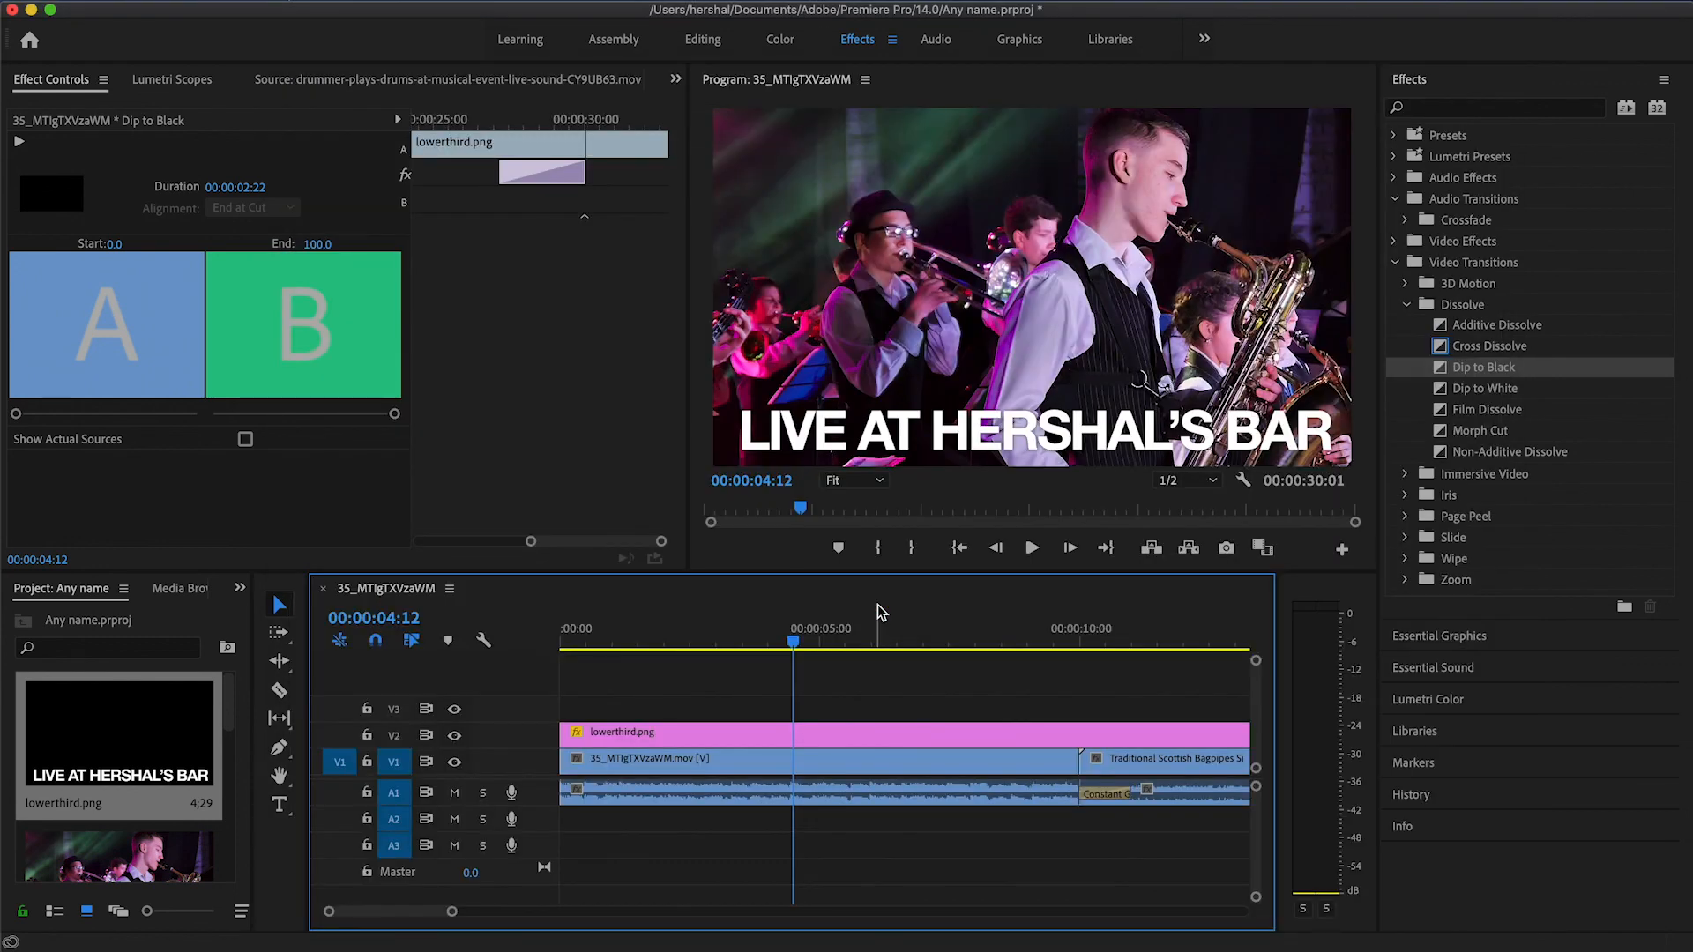
Switch to Finder, view the Desktop folder to check for the exported video, and close the window
click(557, 945)
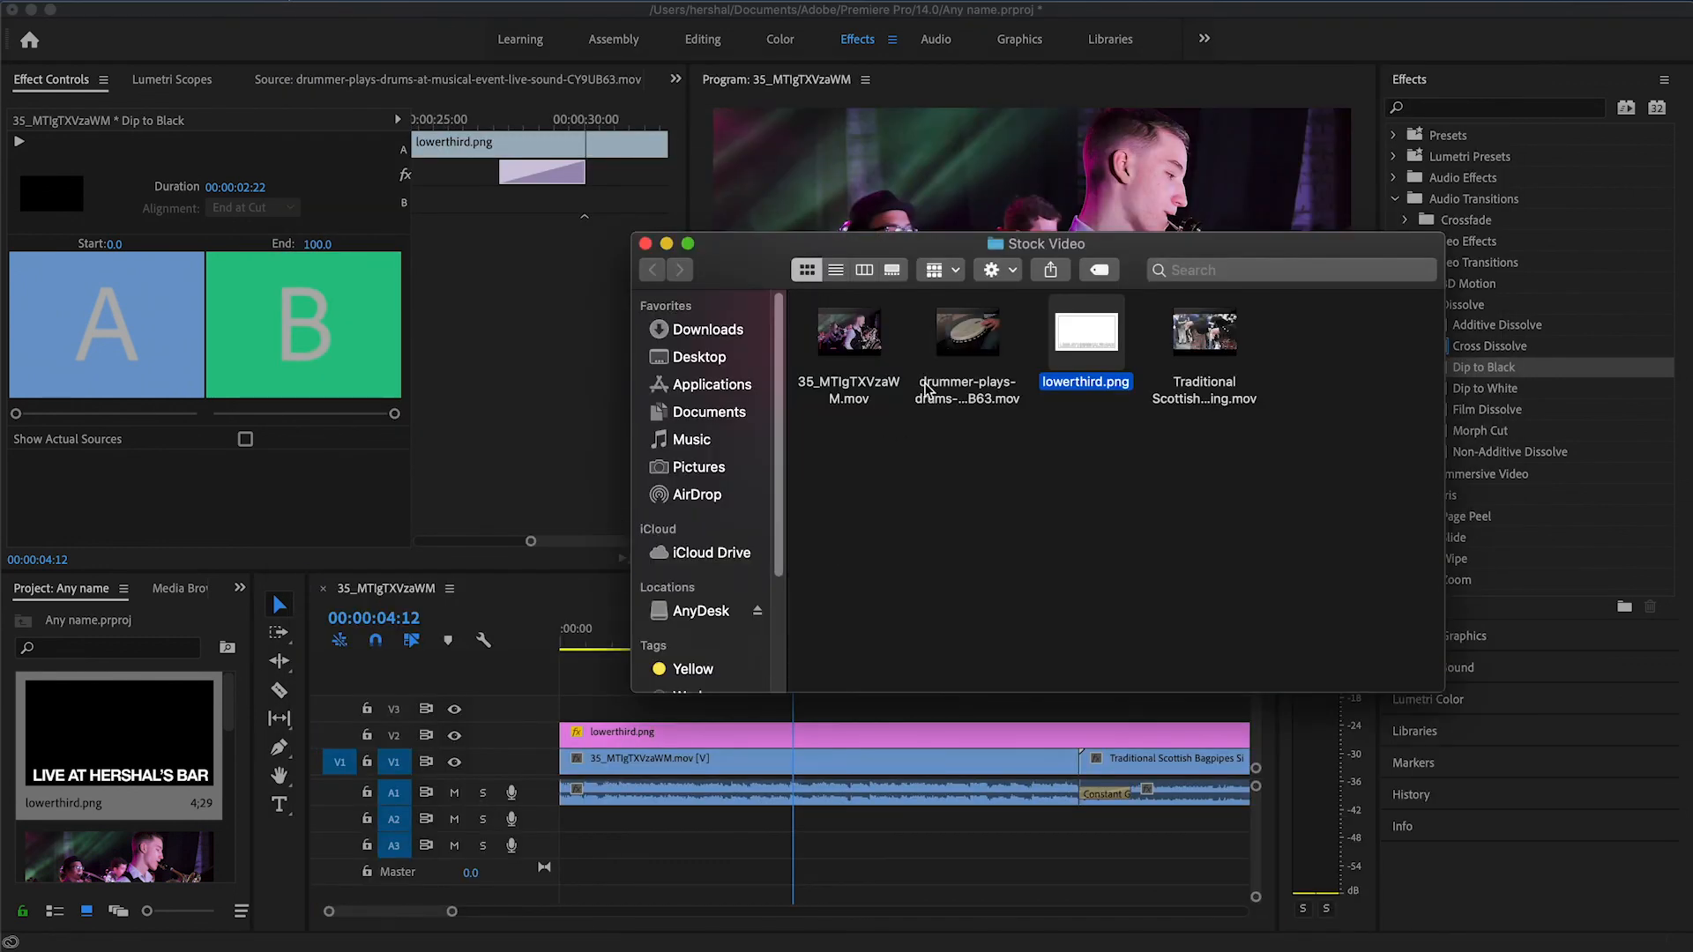
click(696, 357)
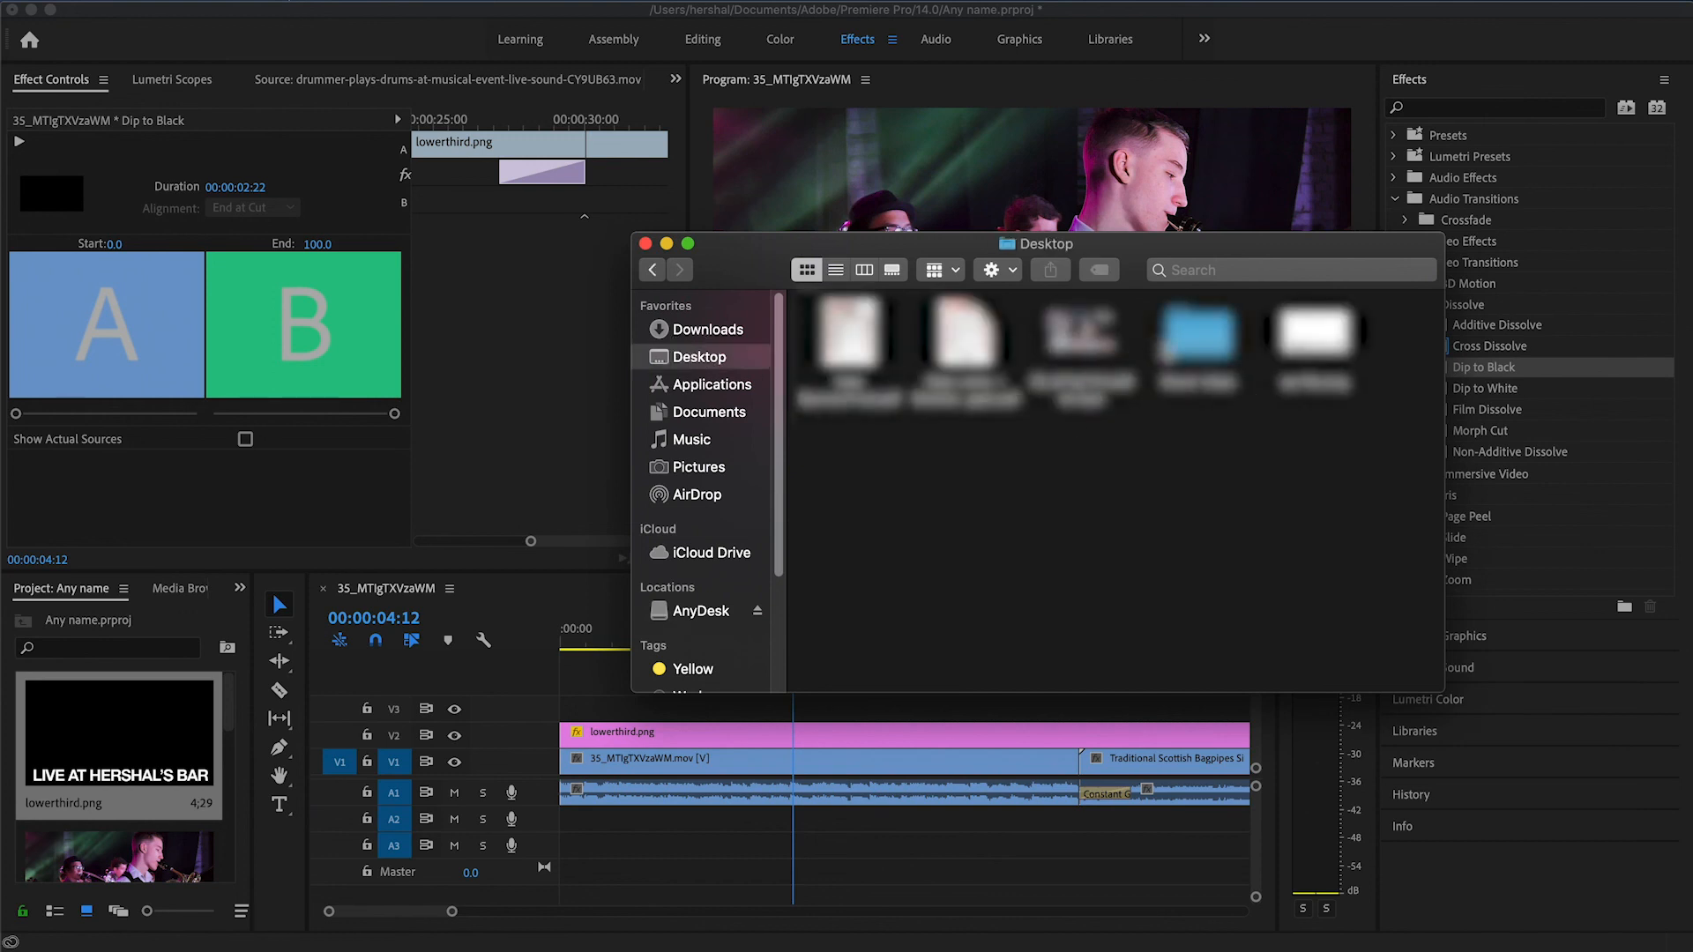
click(646, 243)
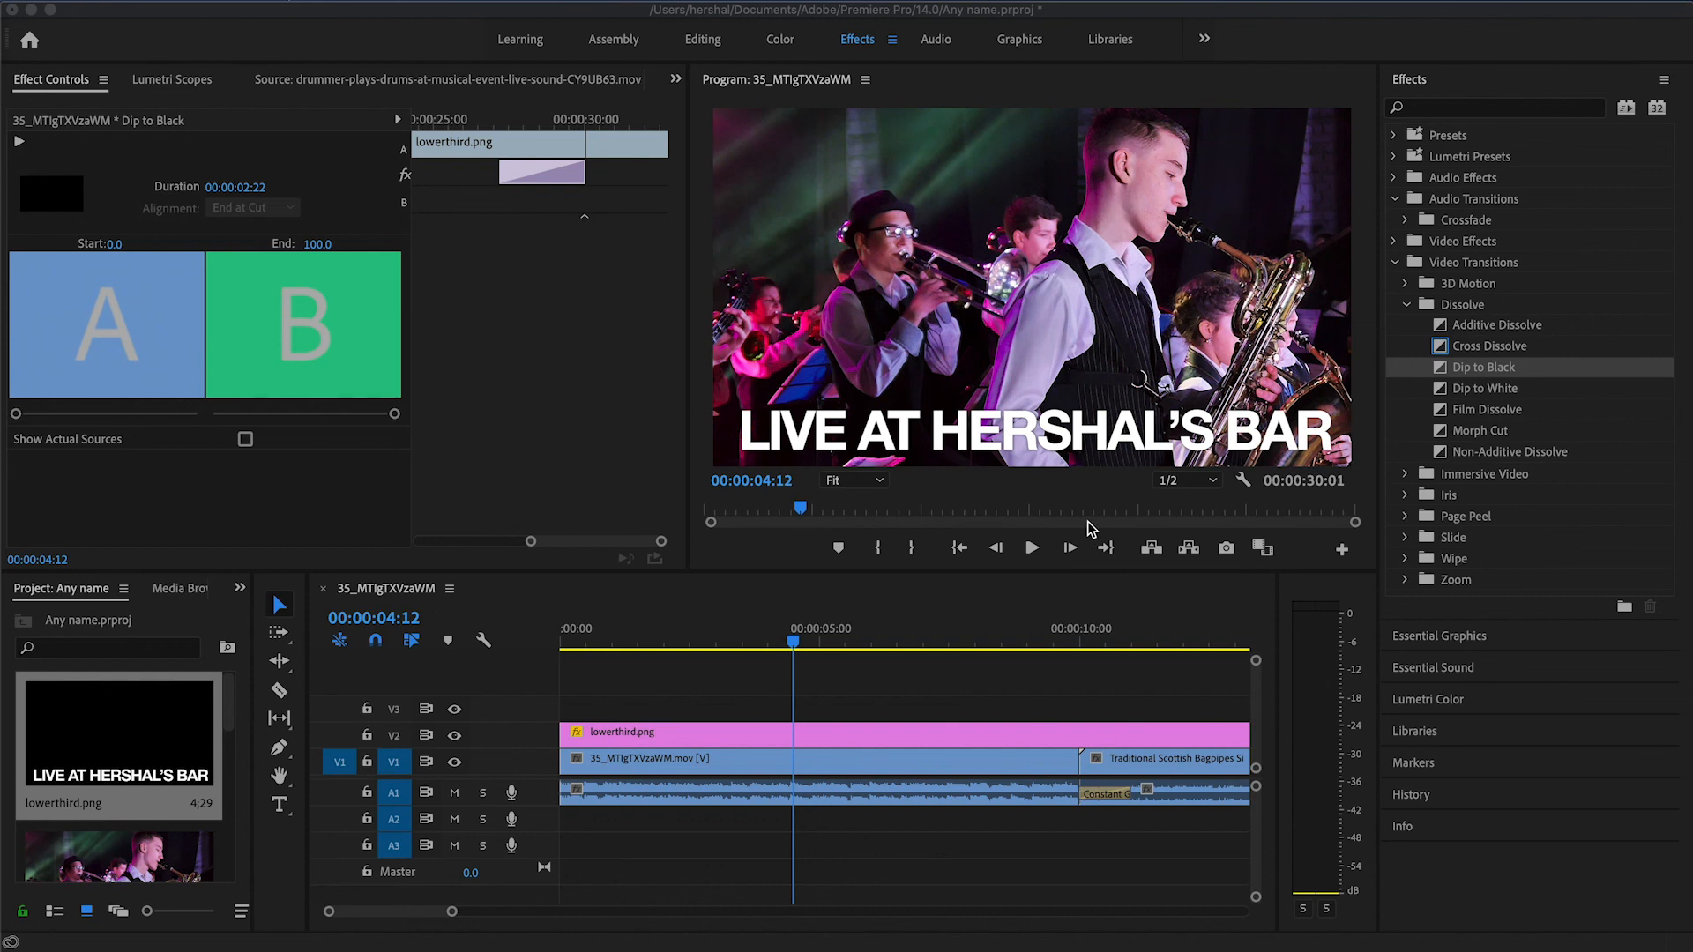